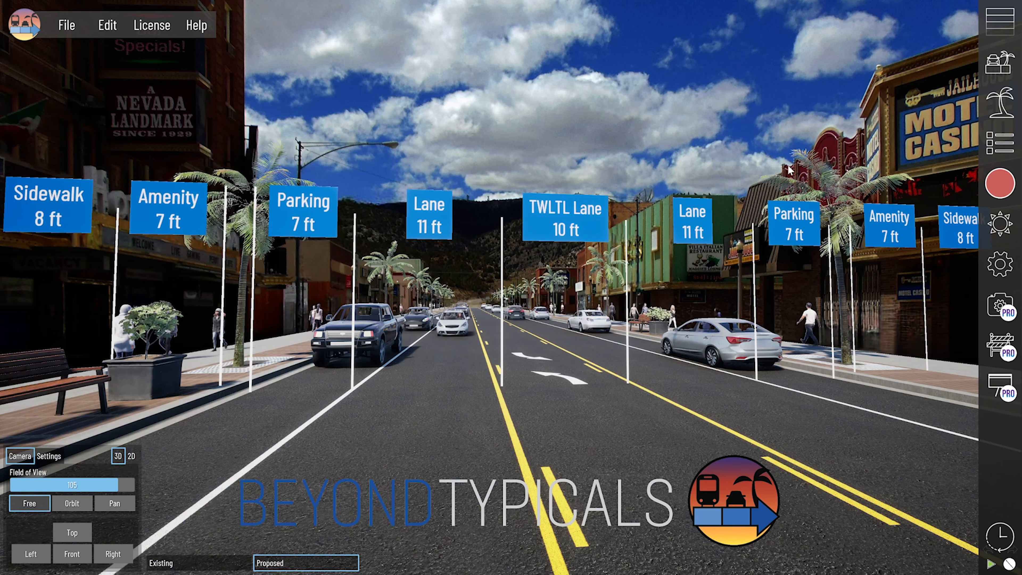
Open the photo compositing layers of the rendering settings and toggle the Ground Level Photo layer's visibility off and on.
left_click(1000, 187)
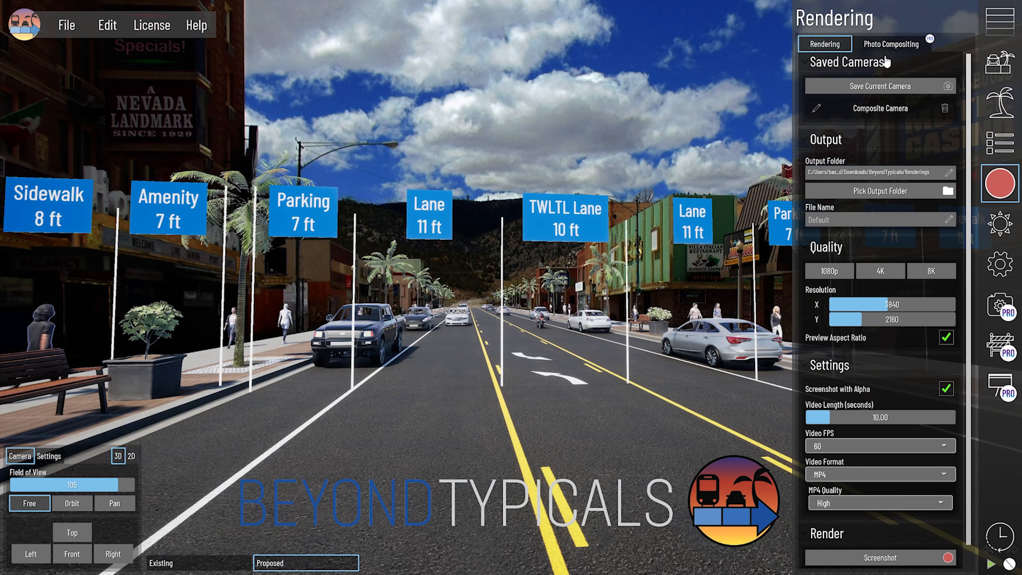
left_click(888, 47)
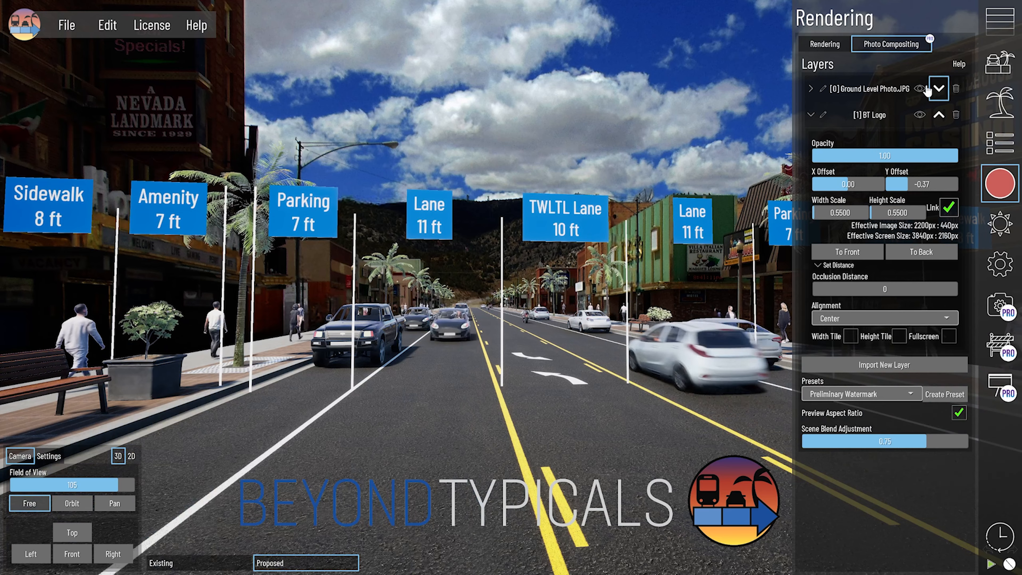
left_click(919, 89)
left_click(919, 89)
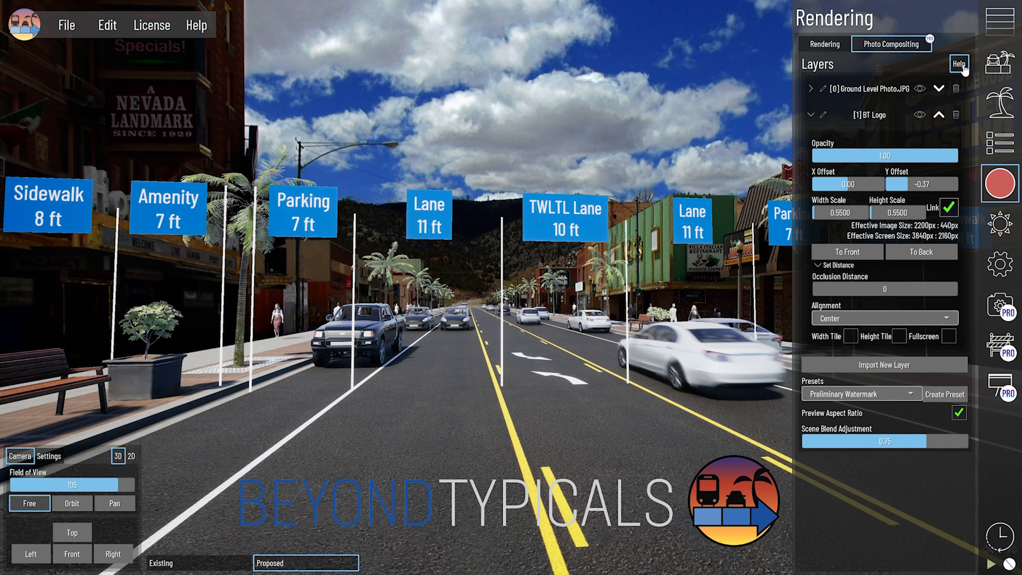
Play the Pro users tutorial video on the photo compositing help page and switch back to Beyond Typicals.
left_click(959, 67)
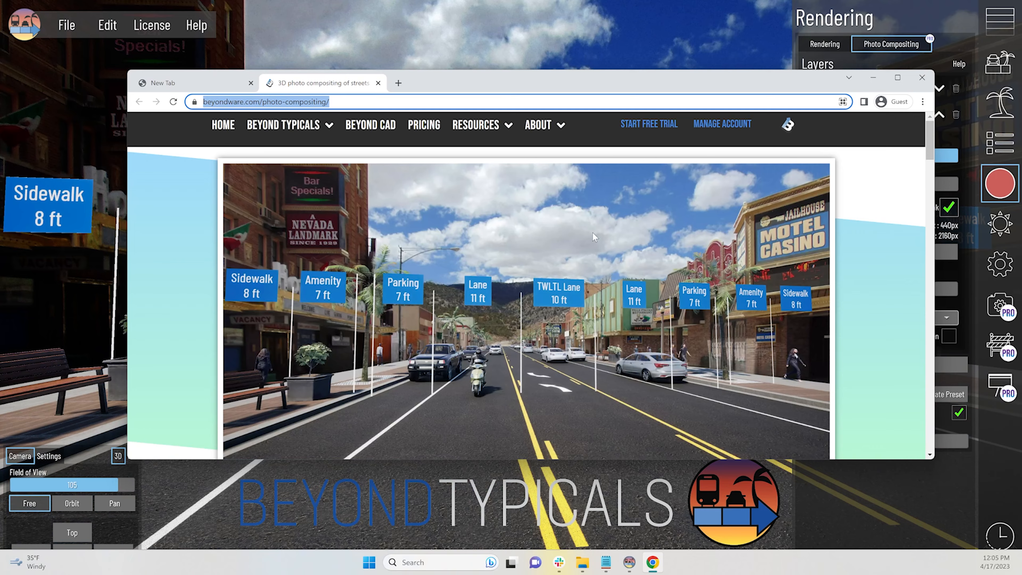
scroll(593, 237, "down", 10)
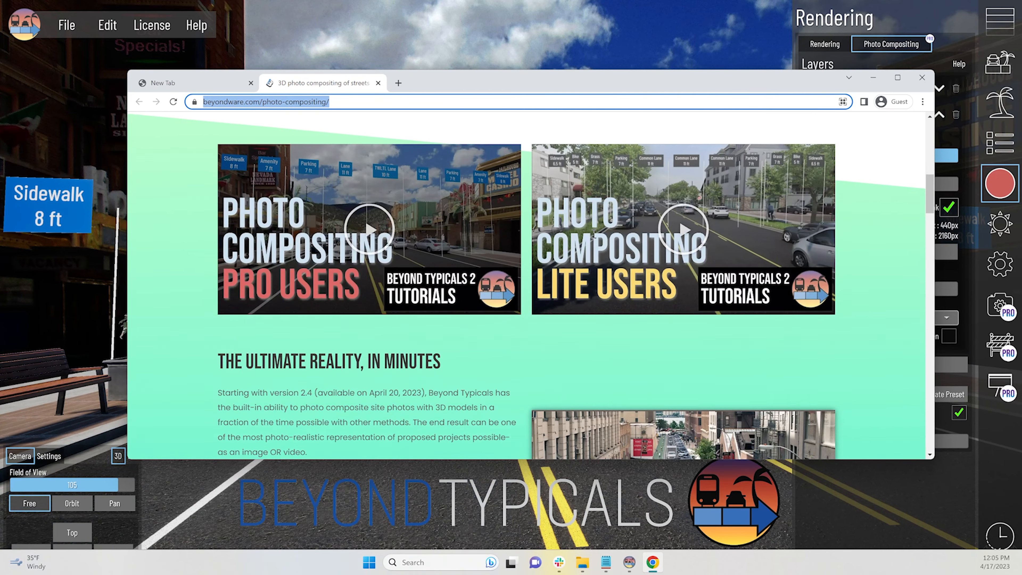
scroll(593, 237, "down", 3)
scroll(594, 239, "up", 4)
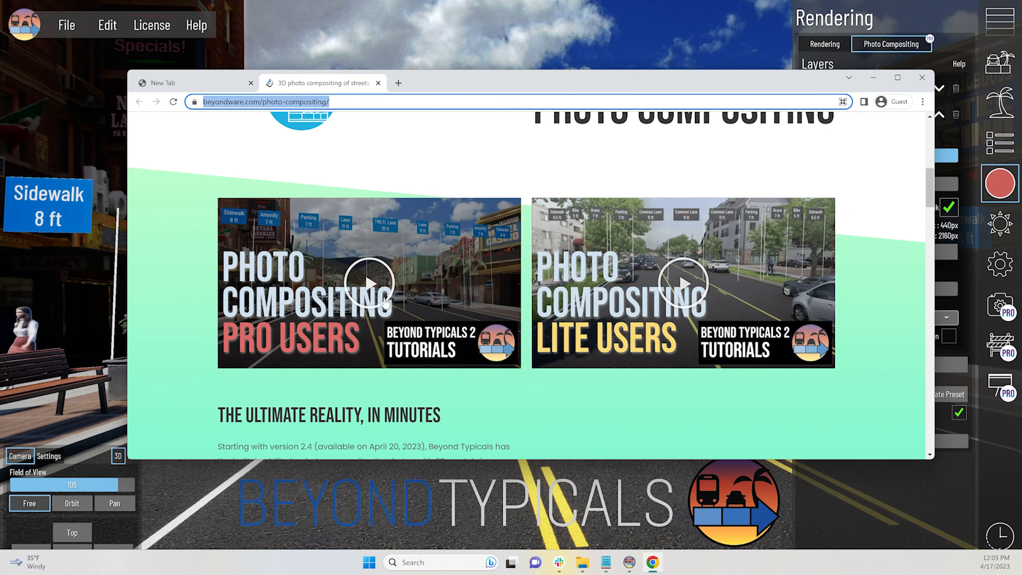
left_click(371, 287)
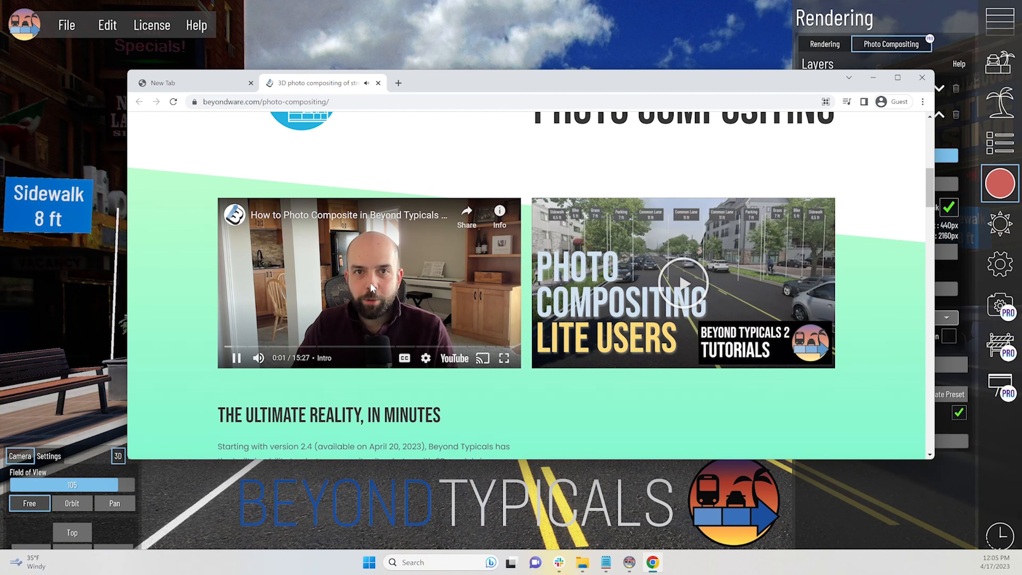
left_click(468, 41)
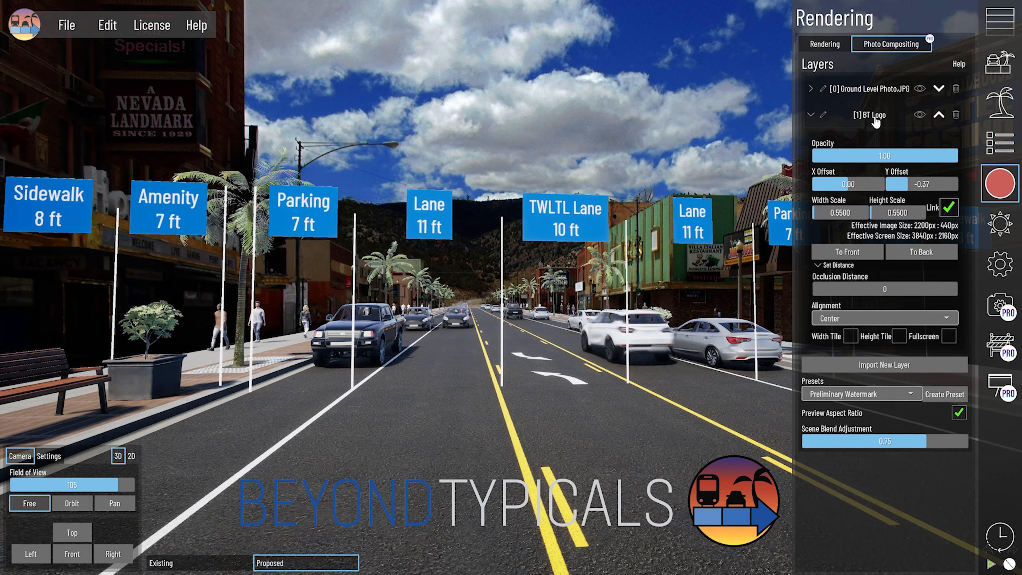
Toggle the BT Logo layer's visibility off and on, and add a layer from the Draft Watermark preset.
left_click(916, 118)
left_click(916, 119)
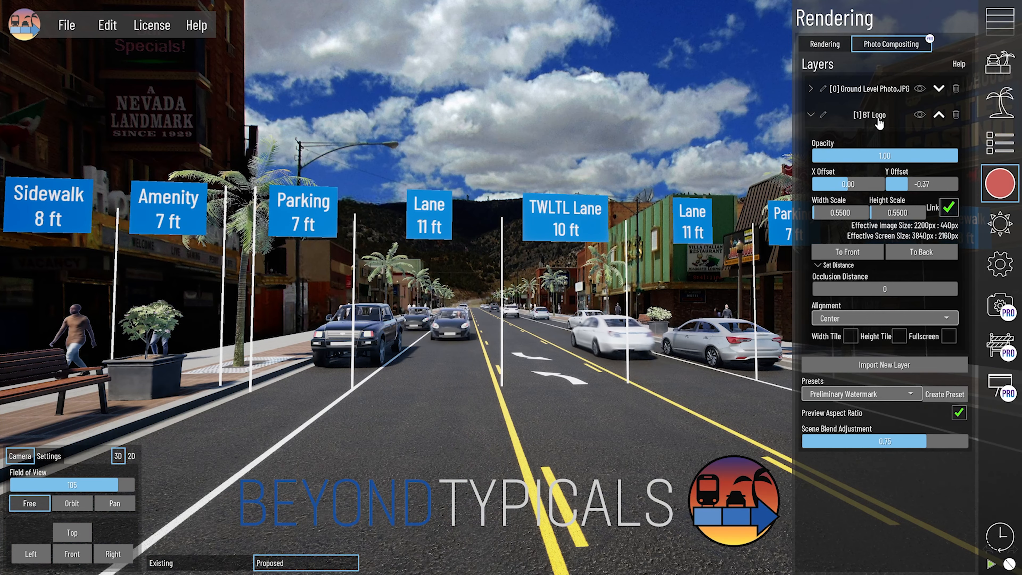
left_click(878, 120)
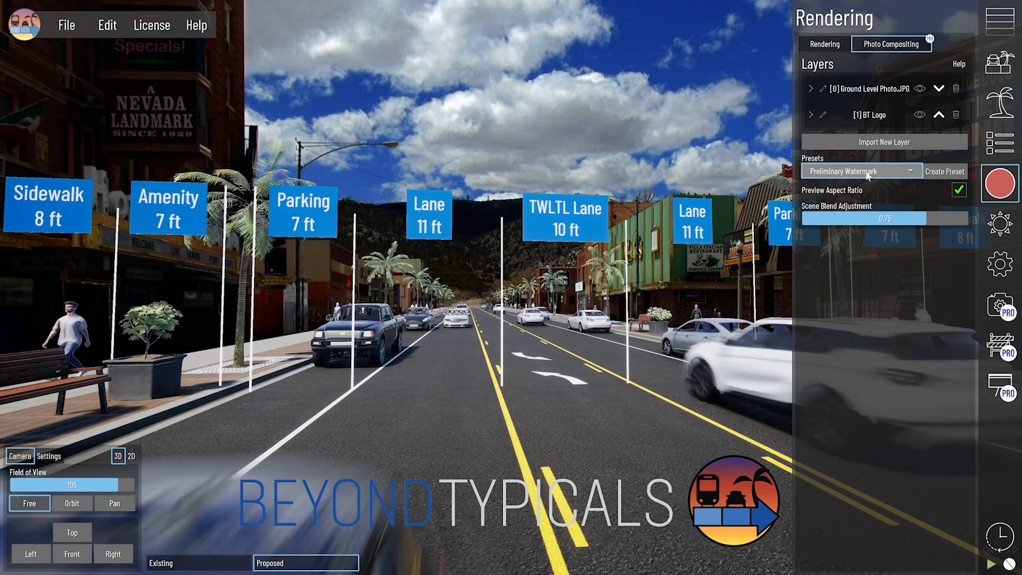
left_click(876, 172)
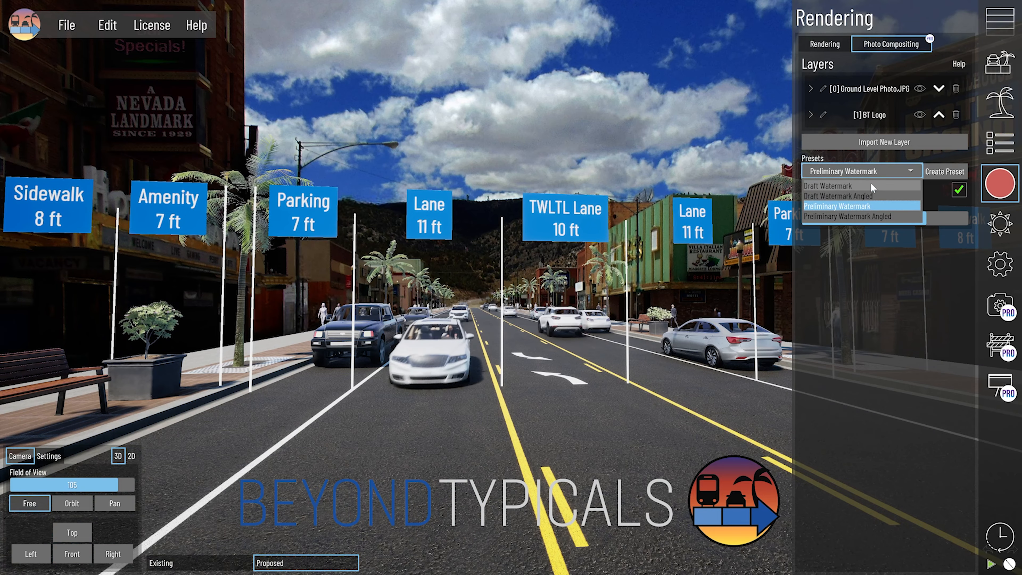
left_click(859, 187)
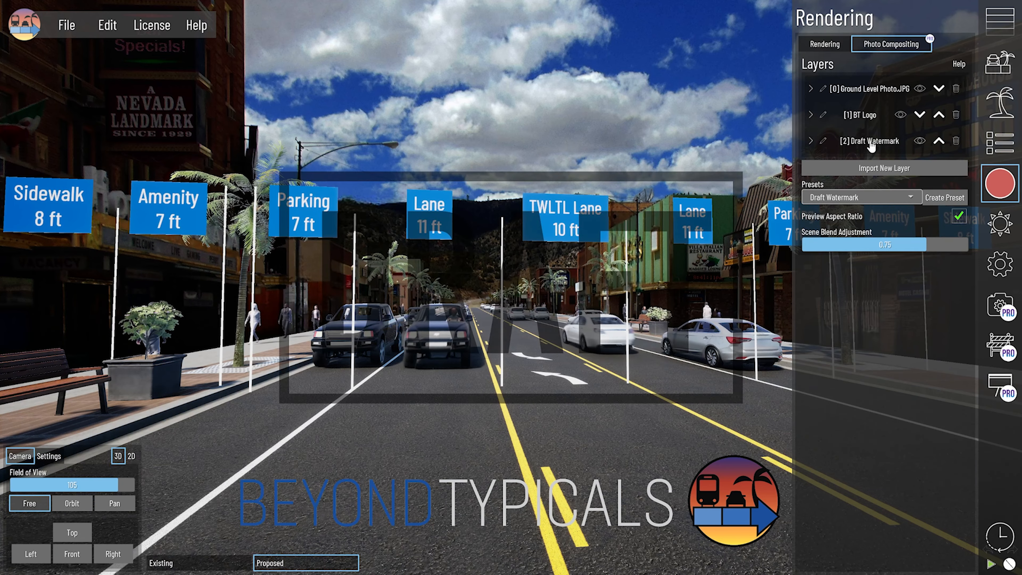
Set the Draft Watermark layer's opacity to 0.63 and its linked scale to 1.05, and send it to the back.
left_click(870, 145)
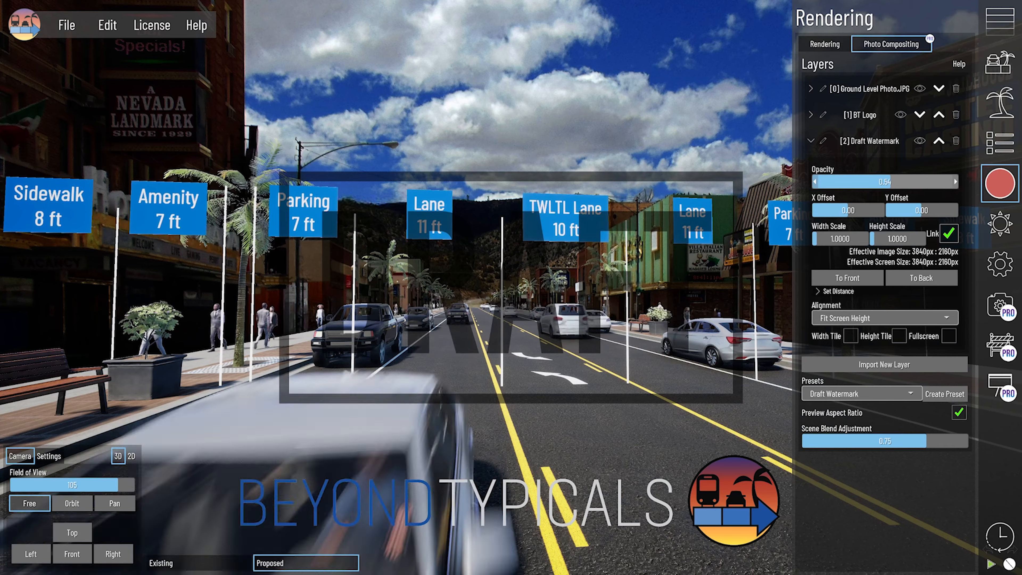
left_click_drag(885, 182, 904, 182)
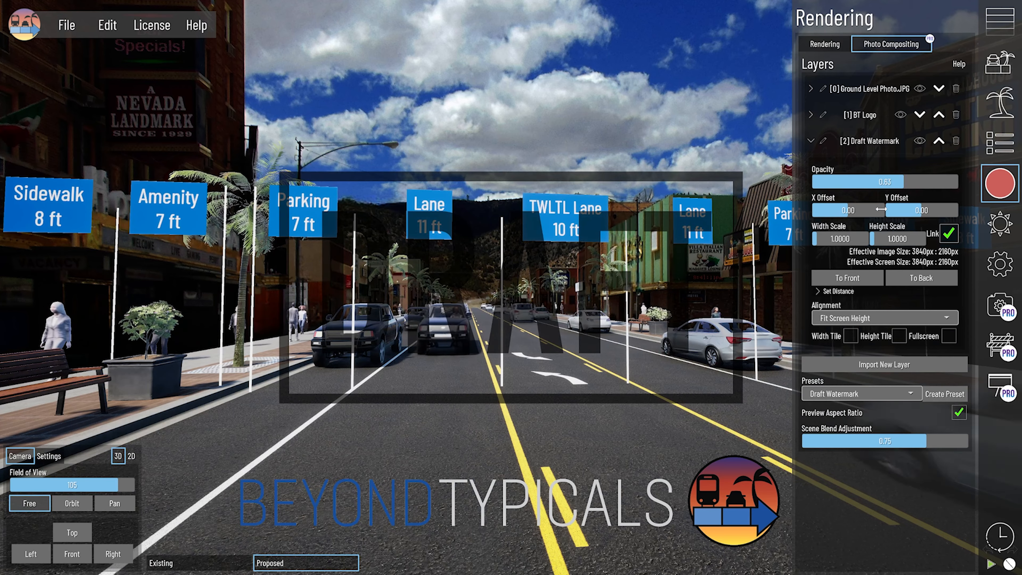
left_click_drag(847, 210, 849, 241)
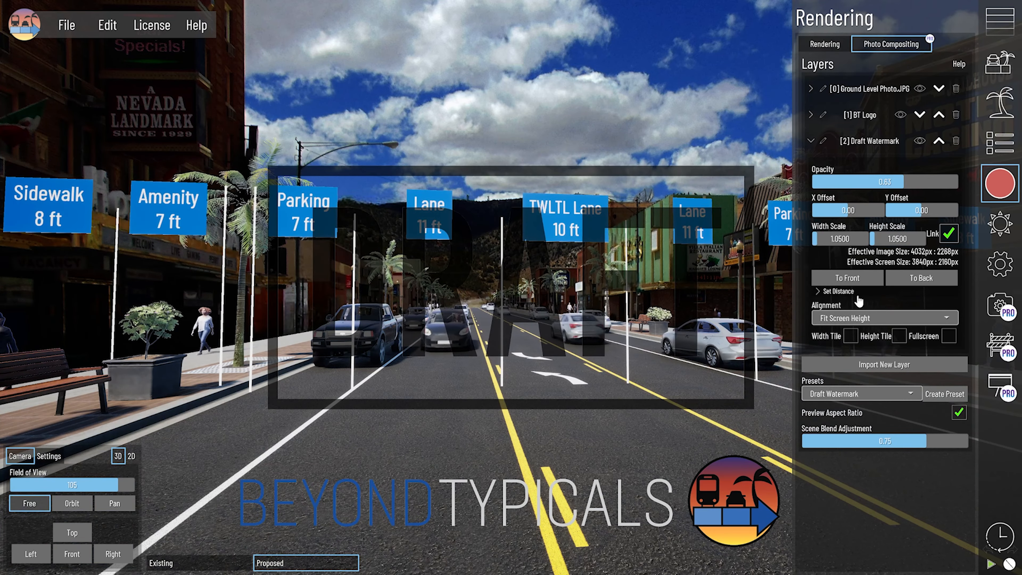
left_click(852, 290)
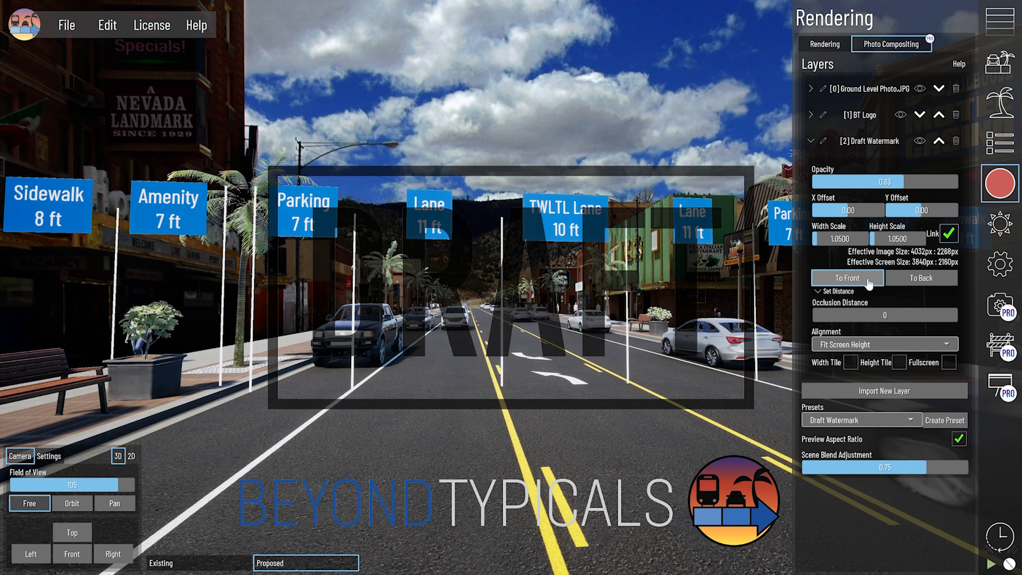
left_click(921, 279)
Rename the Draft Watermark layer as Draft and delete it.
left_click(823, 141)
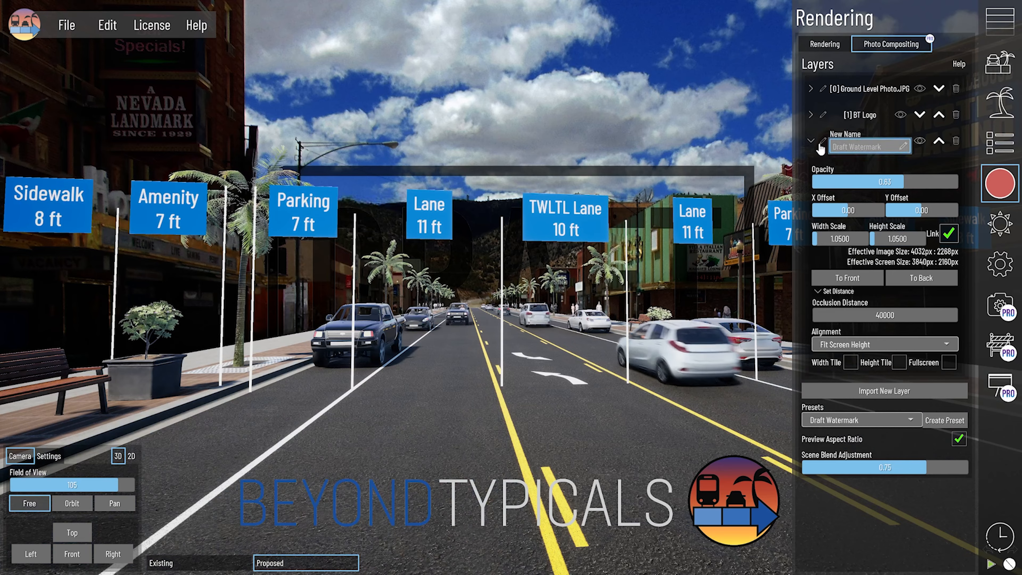
left_click(870, 146)
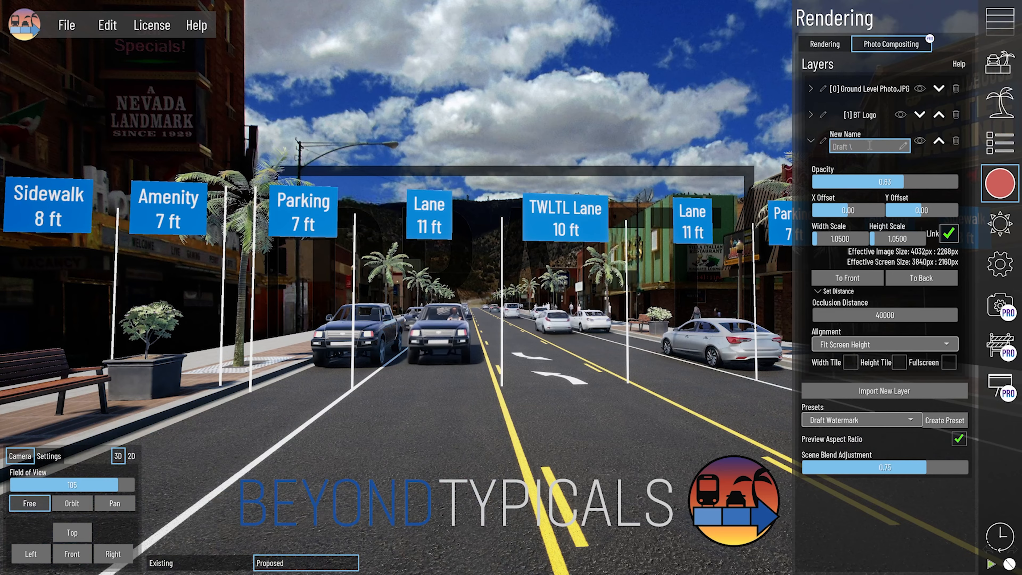
left_click(919, 142)
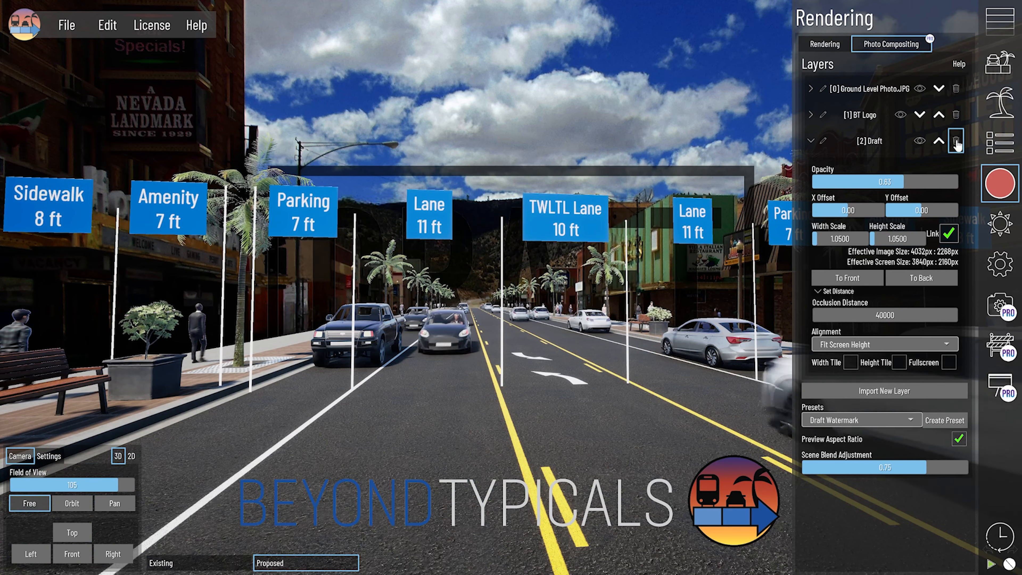
left_click(956, 141)
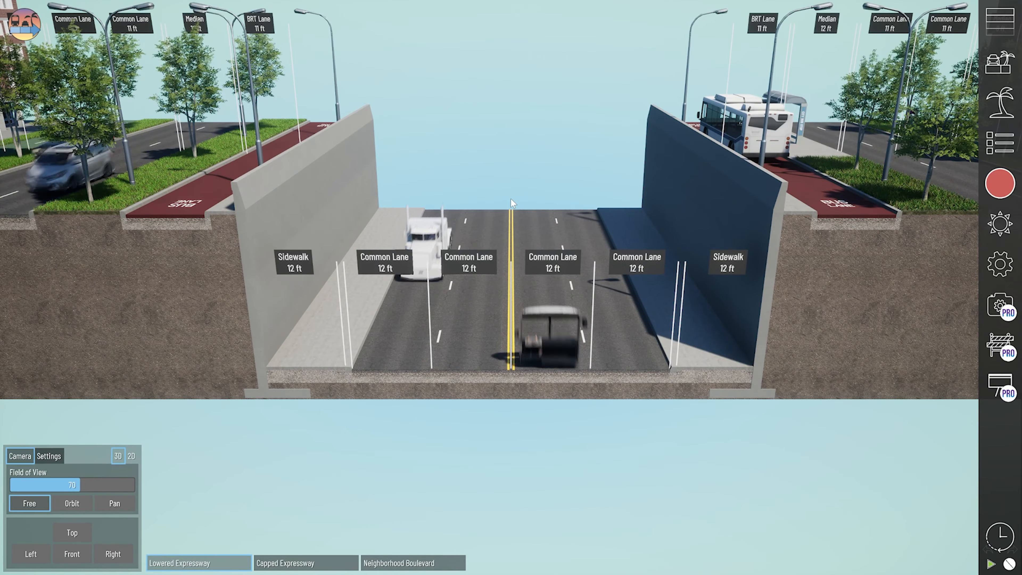
Show the camera's position settings for the Lowered Expressway scene while panning, orbiting and zooming the view.
left_click(49, 456)
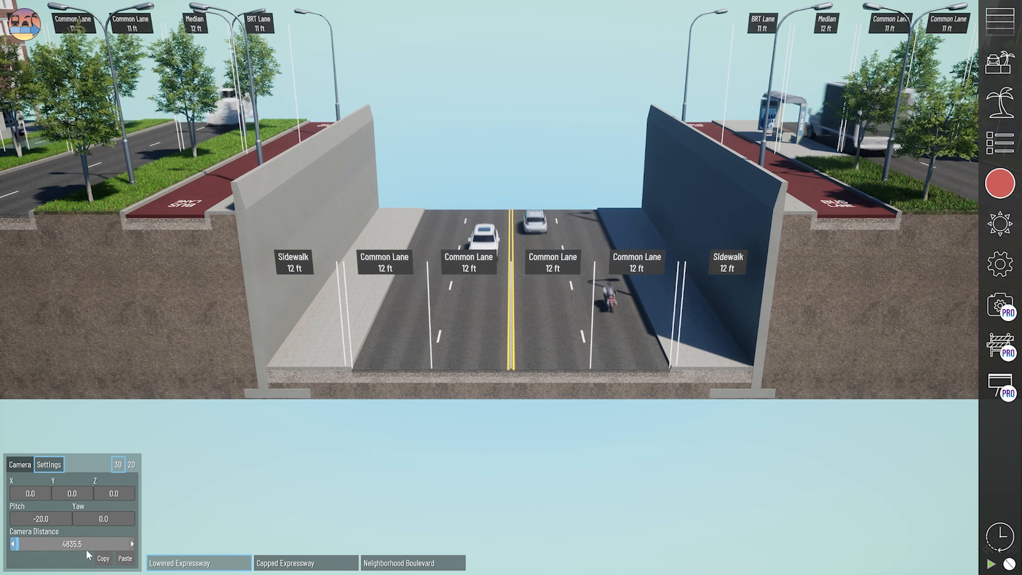
middle_click_drag(500, 383, 533, 381)
right_click_drag(455, 447, 469, 444)
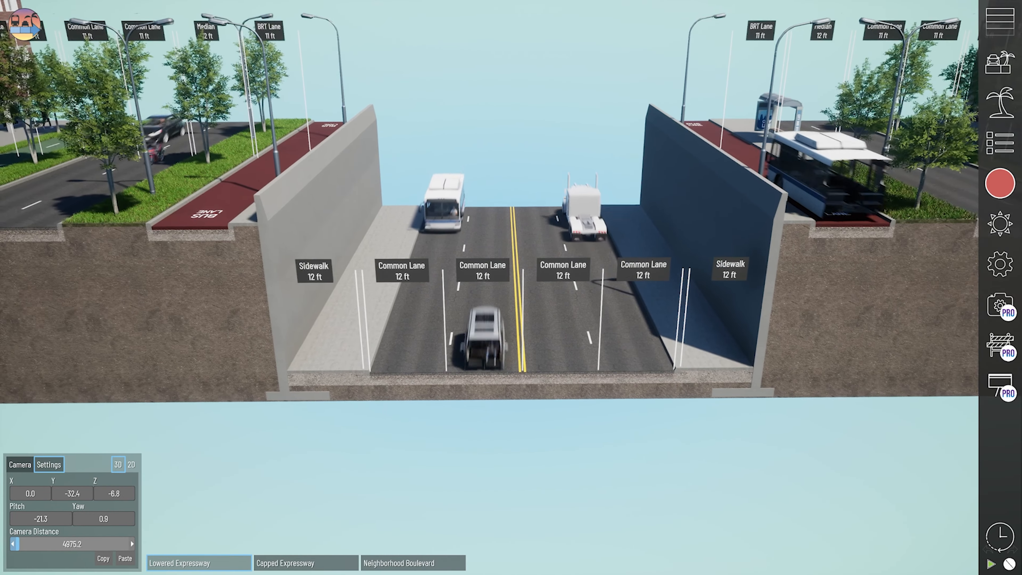
scroll(504, 442, "up", 2)
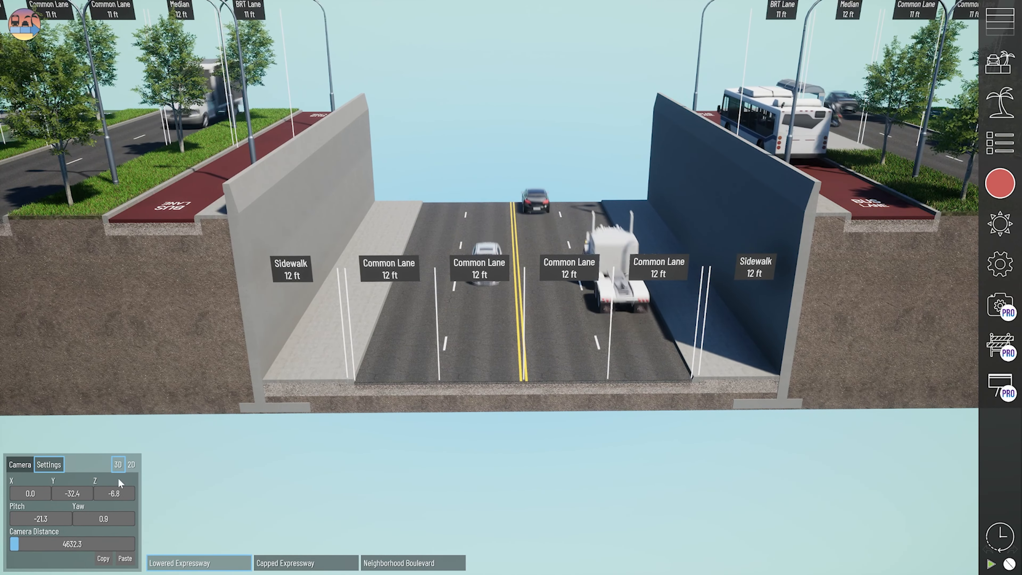
left_click(26, 464)
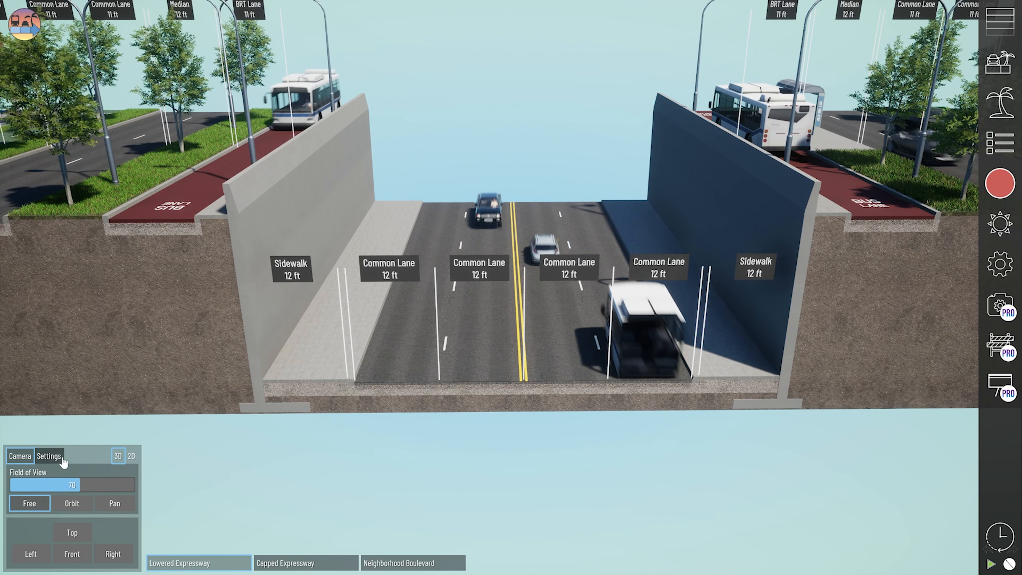
left_click(47, 459)
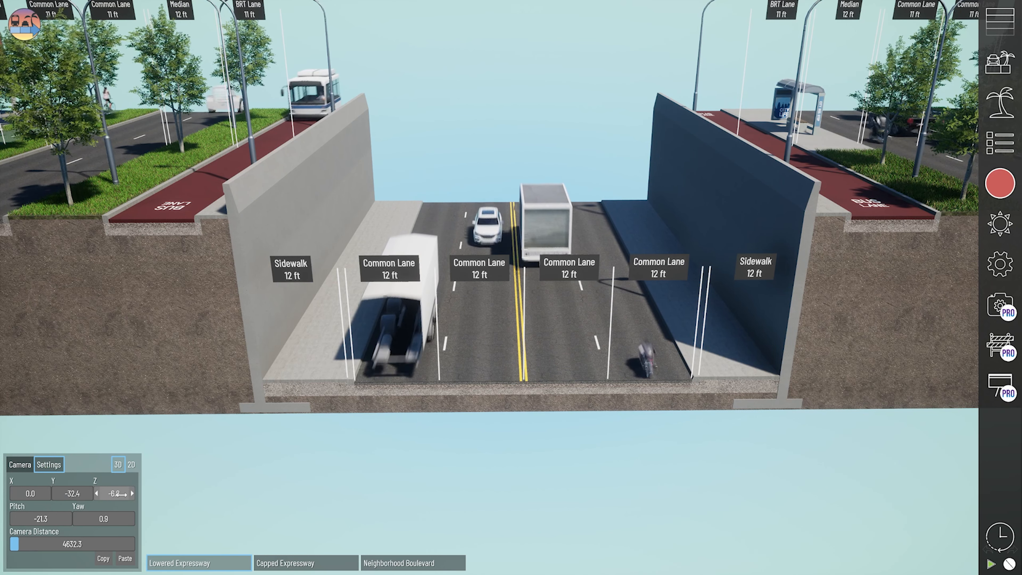
Set the camera pitch to -22.0, the yaw to 0.0 and the camera distance to about 5611.4.
middle_click_drag(392, 479, 450, 470)
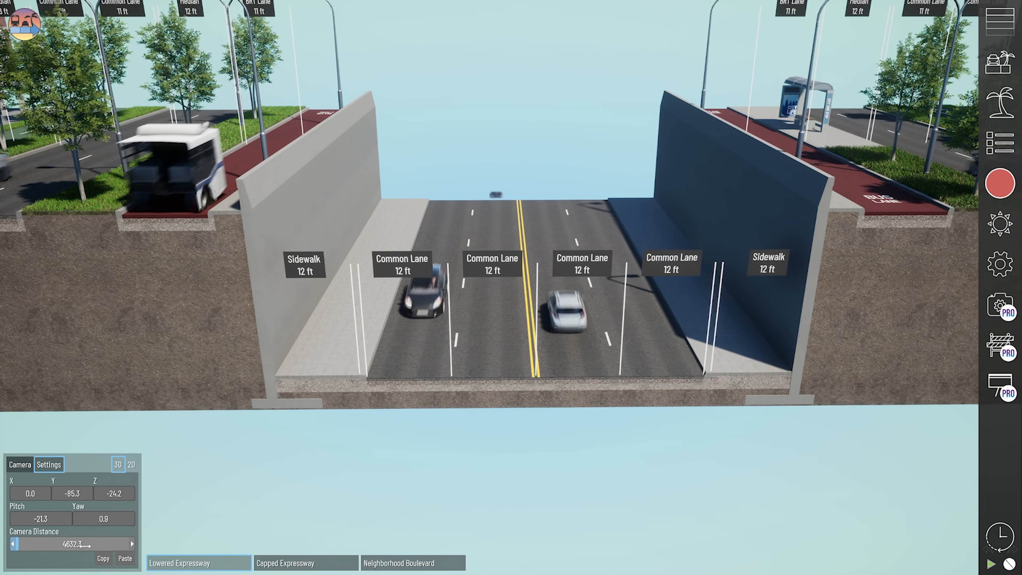
left_click_drag(41, 520, 104, 518)
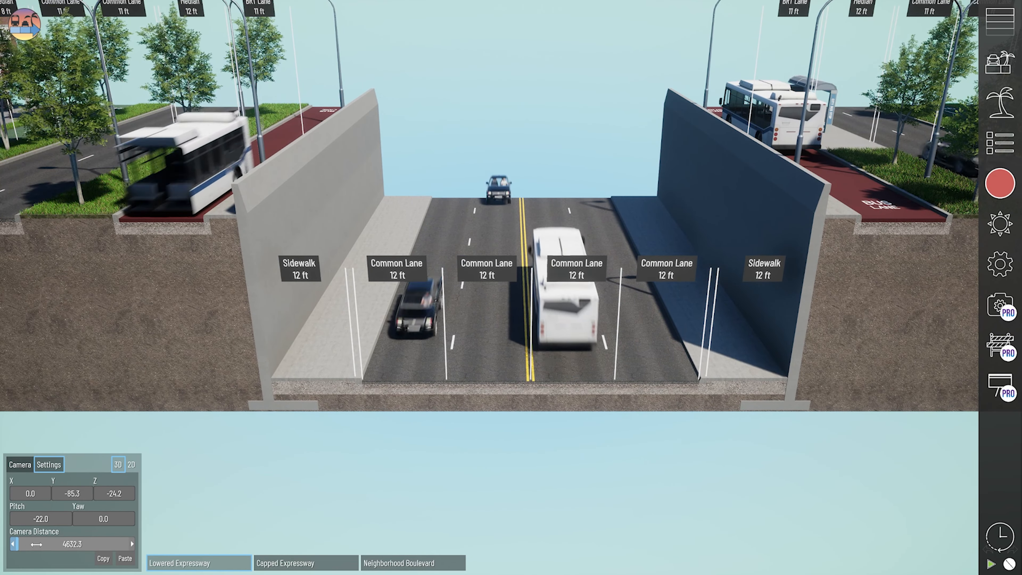
mouse_move(36, 544)
left_mouse_down()
mouse_move(71, 544)
mouse_move(45, 544)
mouse_move(54, 544)
left_mouse_up()
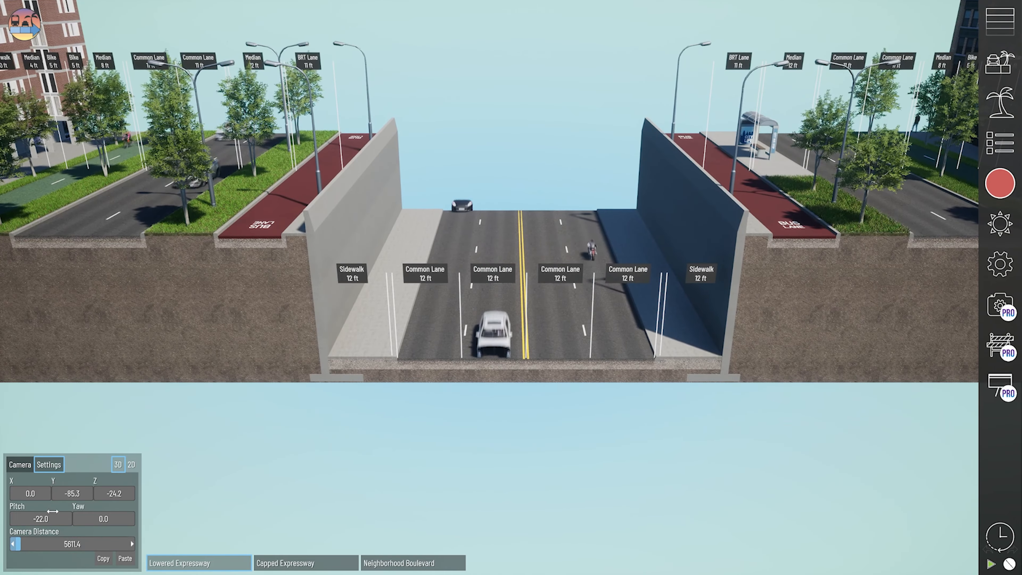
Reframe the Lowered Expressway by panning and orbiting, setting the camera distance to about 6652.8 and zooming back in.
middle_click_drag(557, 421, 481, 441)
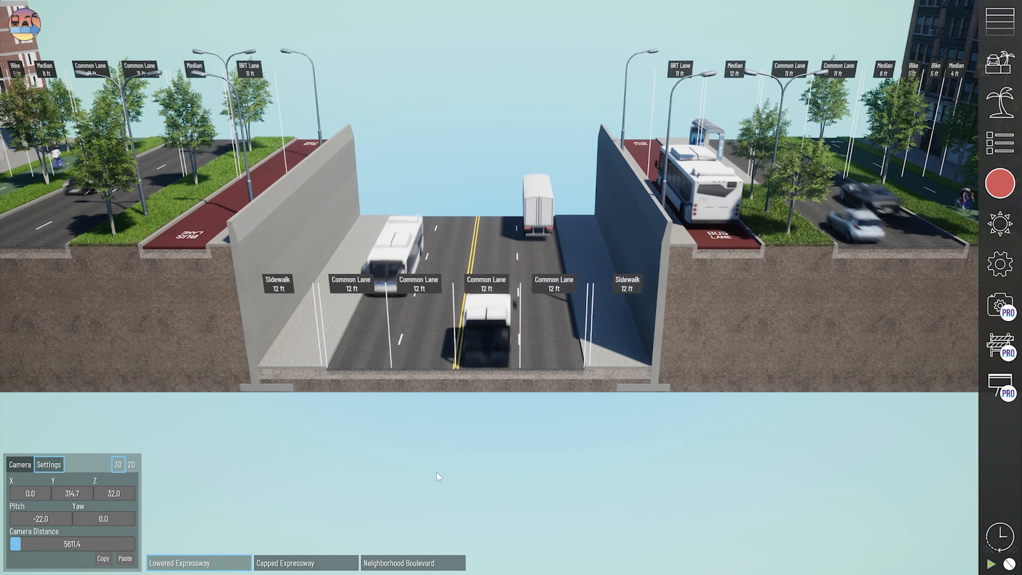
right_click_drag(439, 476, 355, 509)
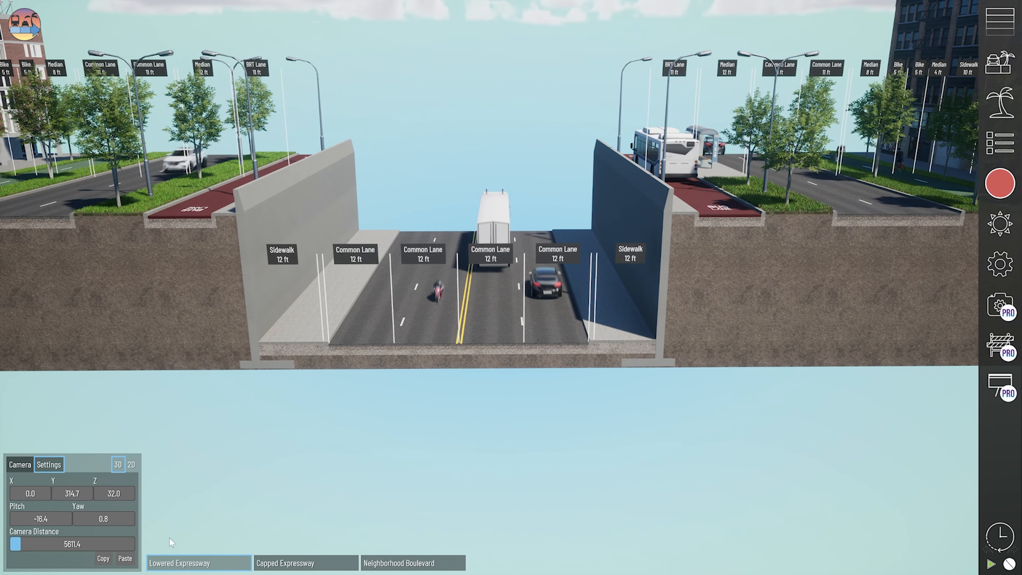
left_click_drag(57, 543, 62, 544)
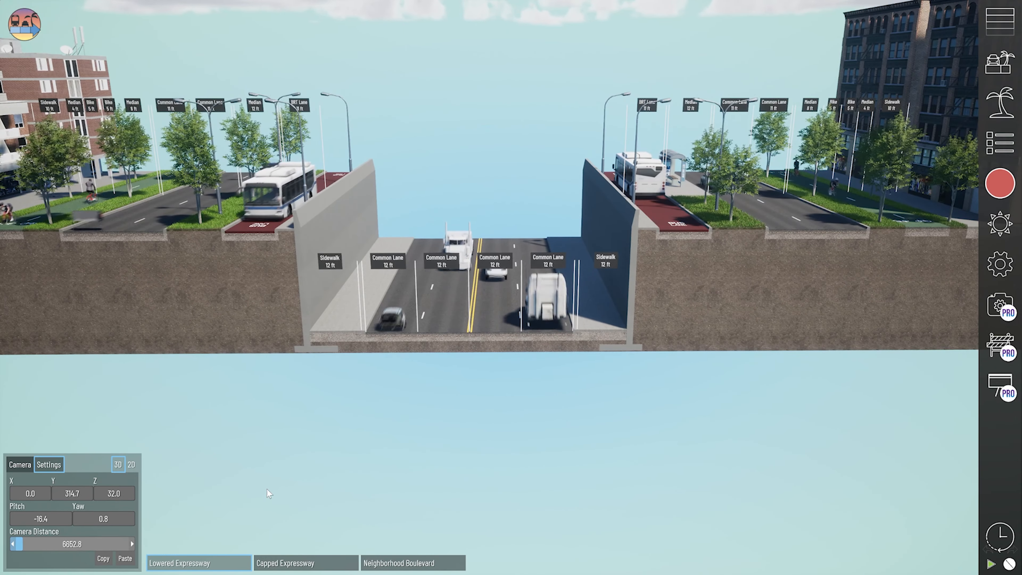
scroll(513, 383, "down", 1)
scroll(478, 370, "up", 3)
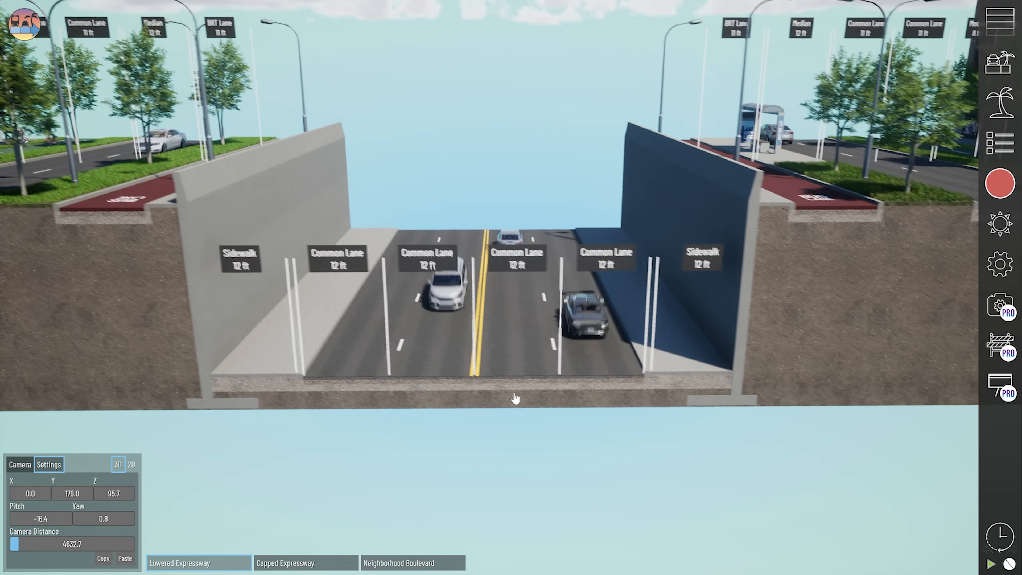
middle_click_drag(515, 398, 529, 384)
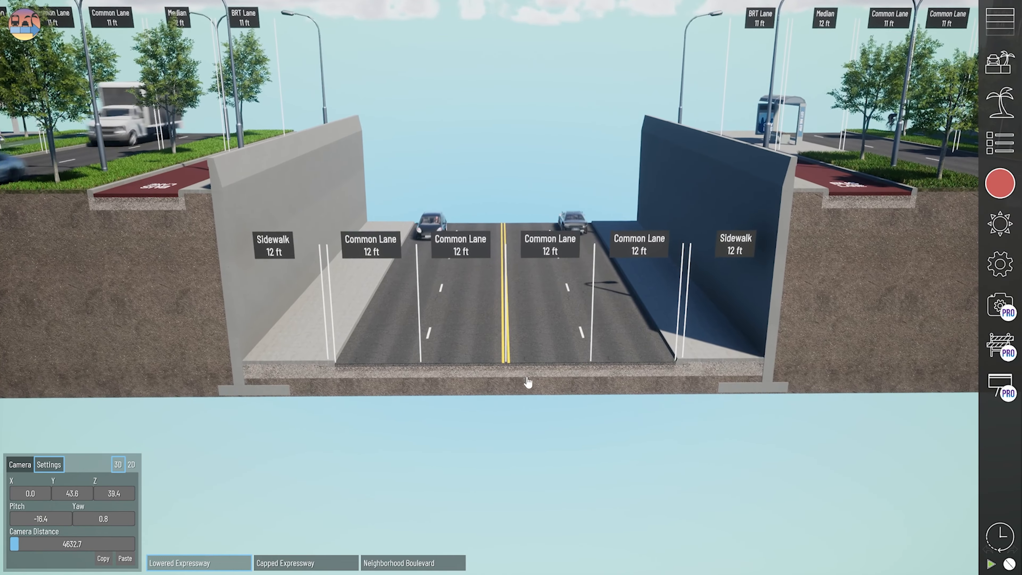
Step the camera pitch up to -9.4, back down to -15.4, and adjust it to -16.0.
left_click(69, 519)
left_click(75, 519)
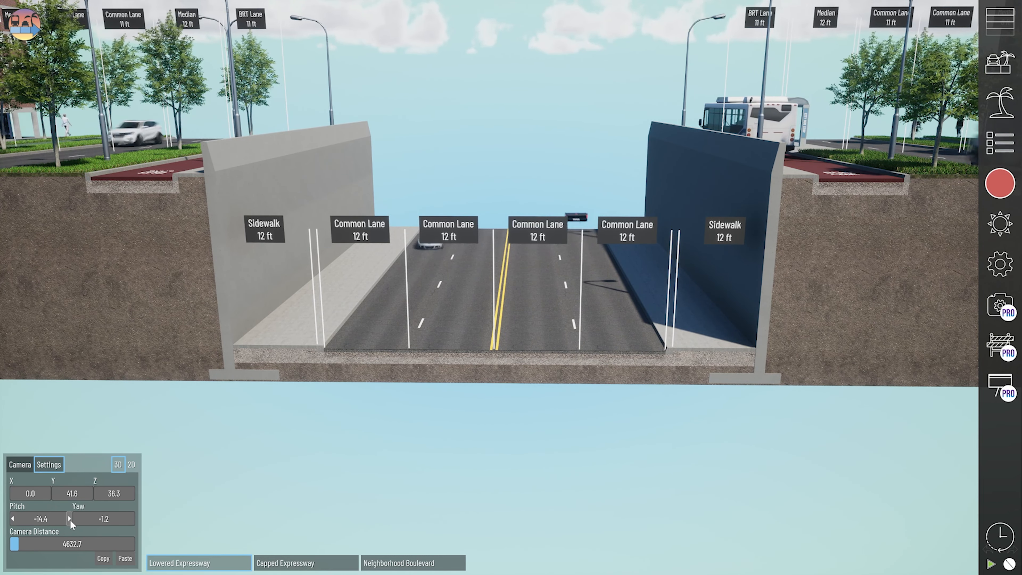
left_click(70, 519)
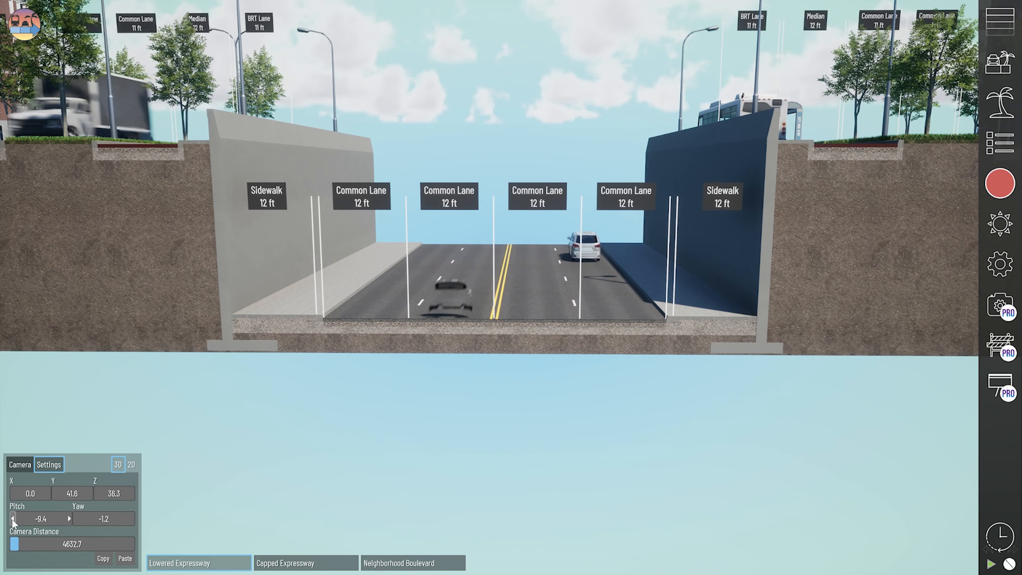
left_click(13, 520)
left_click(13, 519)
left_click(13, 520)
left_click(13, 520)
left_click(13, 520)
left_click(13, 520)
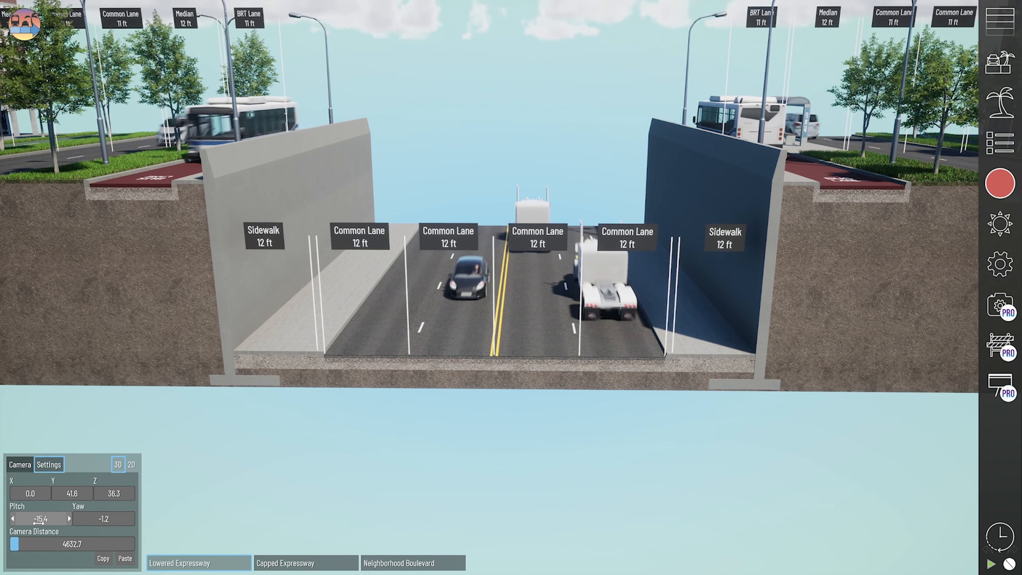
mouse_move(40, 519)
left_mouse_down()
mouse_move(65, 519)
mouse_move(44, 520)
left_mouse_up()
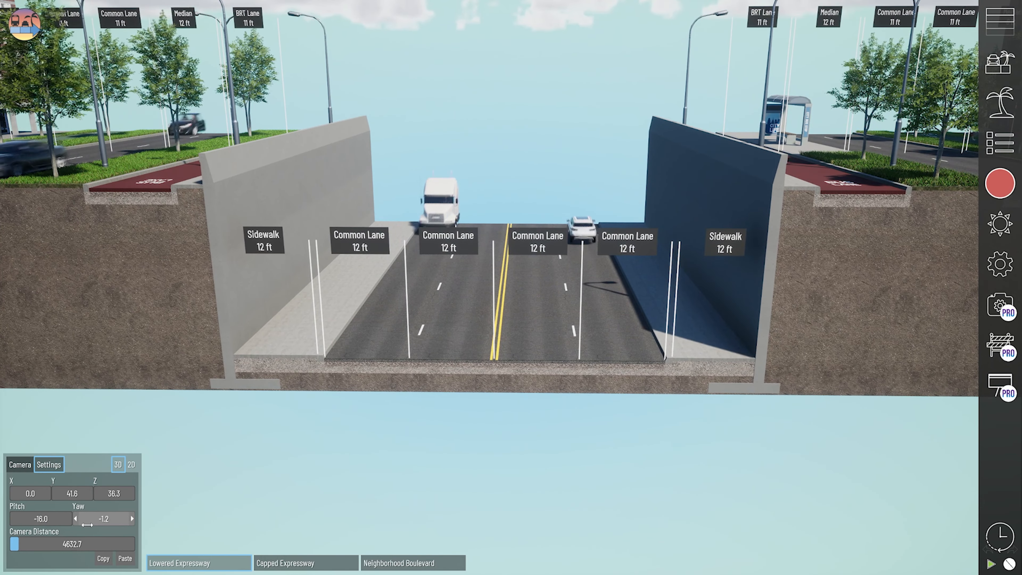
Set the camera pitch to exactly -15 and copy the camera position settings to the clipboard.
left_click(39, 517)
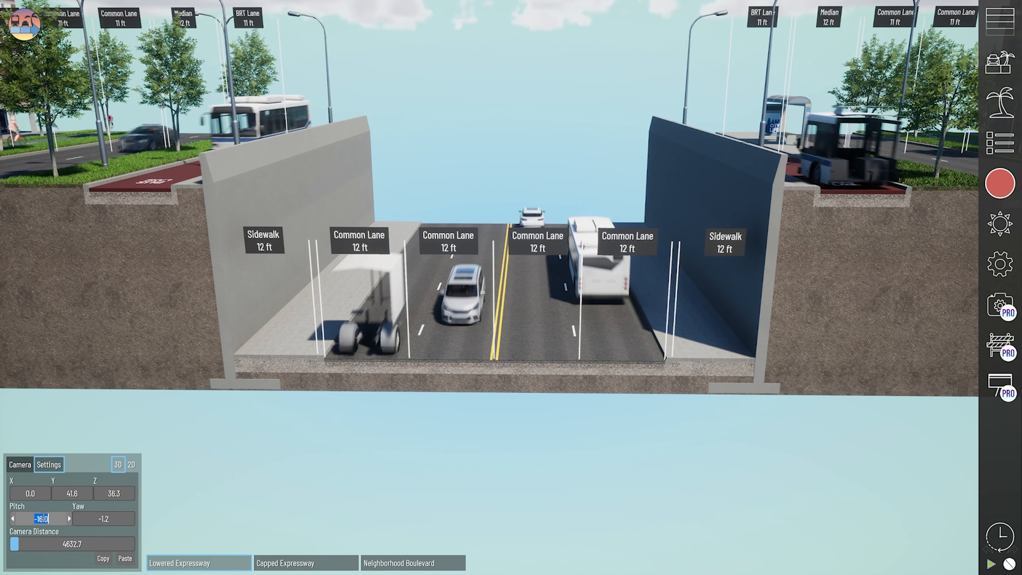
type("-15")
key("Return")
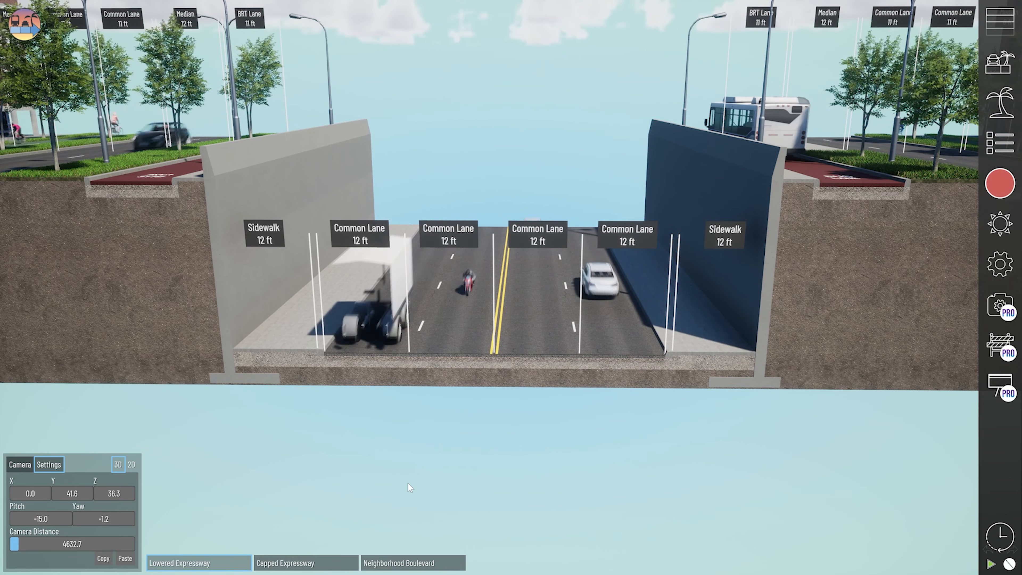
left_click(104, 559)
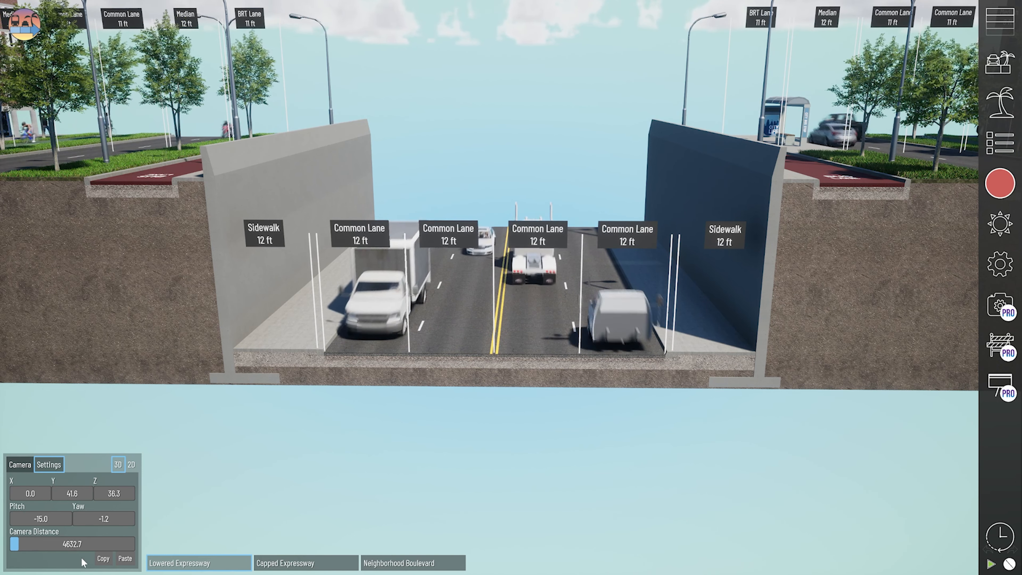
left_click(103, 559)
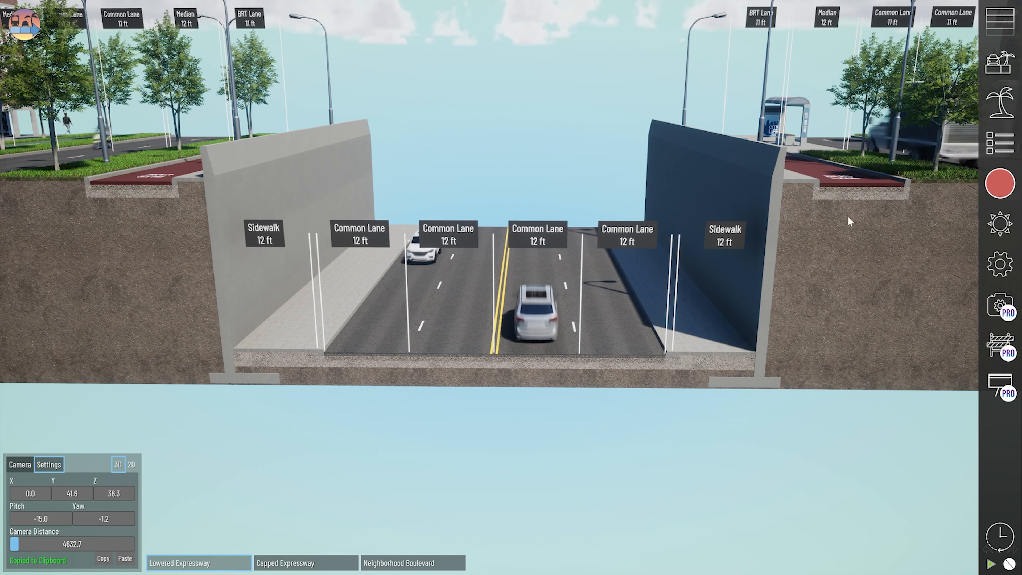
Open the Low Poly Street example project and paste the copied camera position into its camera settings.
left_click(994, 73)
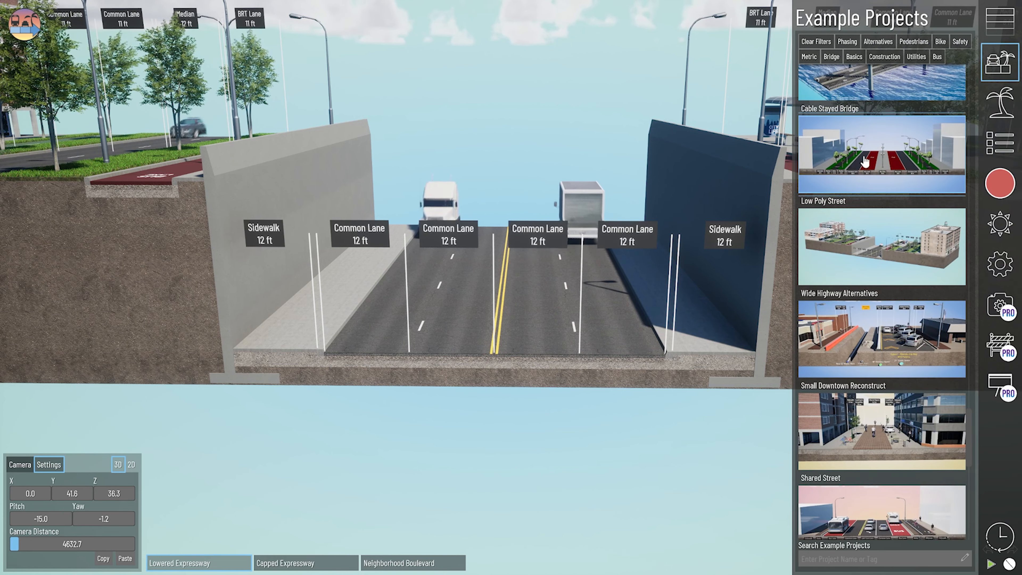
left_click(879, 161)
left_click(465, 311)
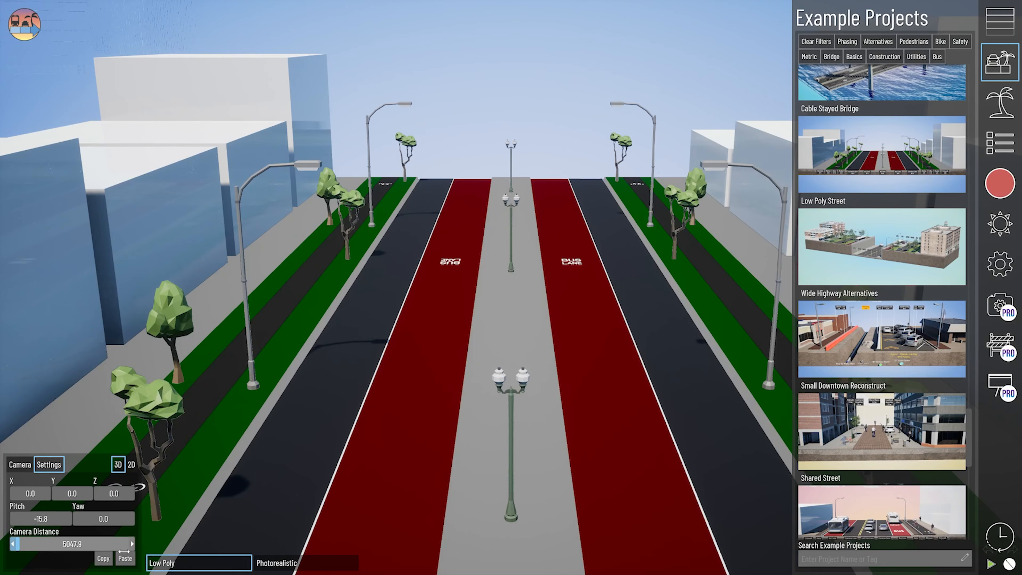
left_click(125, 559)
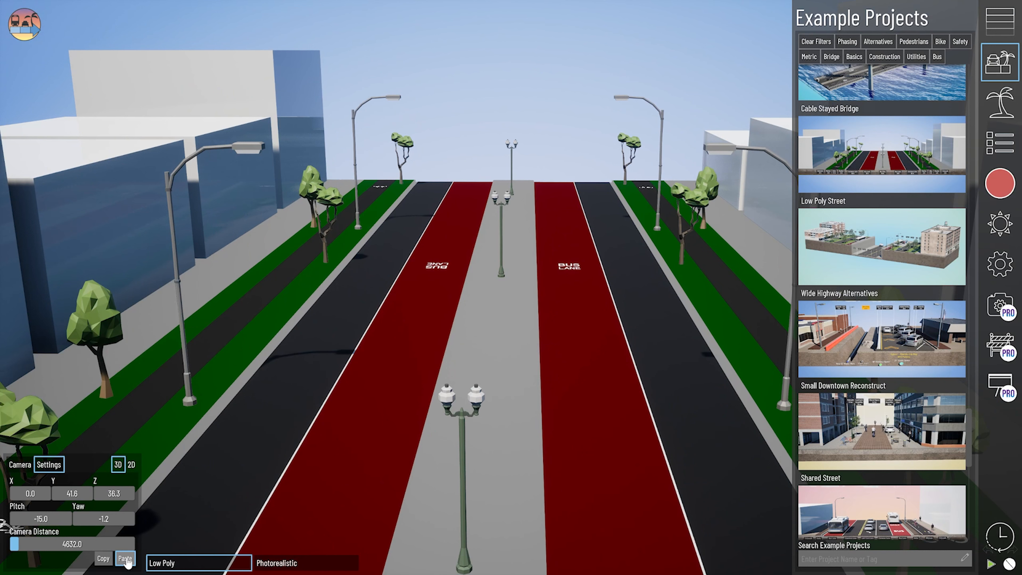
Switch to the Camera Position e-mail draft, finish the intro sentence ending in "project:" and paste the copied camera position below it.
key("alt+Tab")
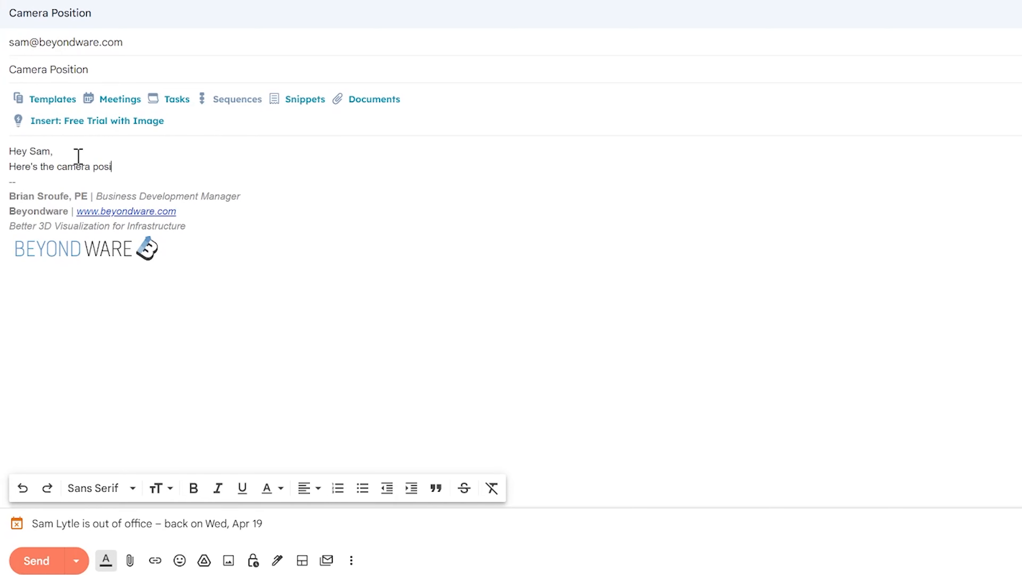
type("roject:")
key("Return")
key("ctrl+v")
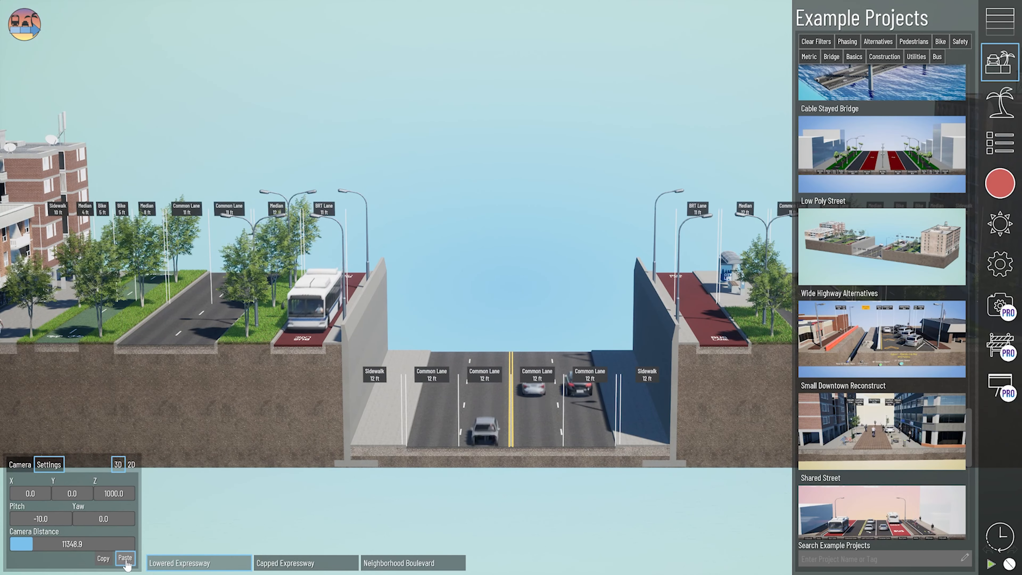
Paste the copied camera position into the Lowered Expressway scene and zoom out to show the whole expressway section.
left_click(125, 559)
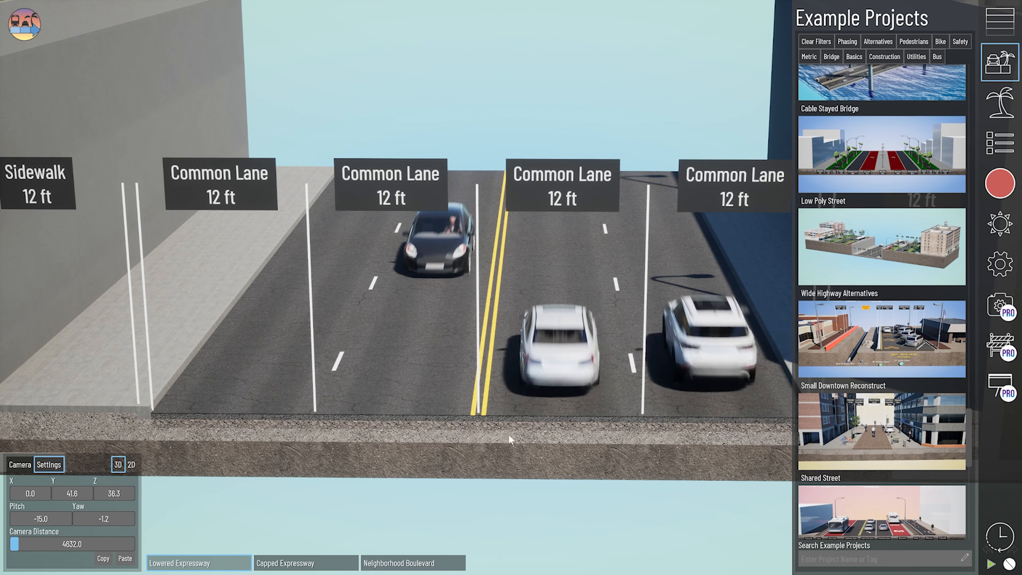
scroll(487, 419, "down", 4)
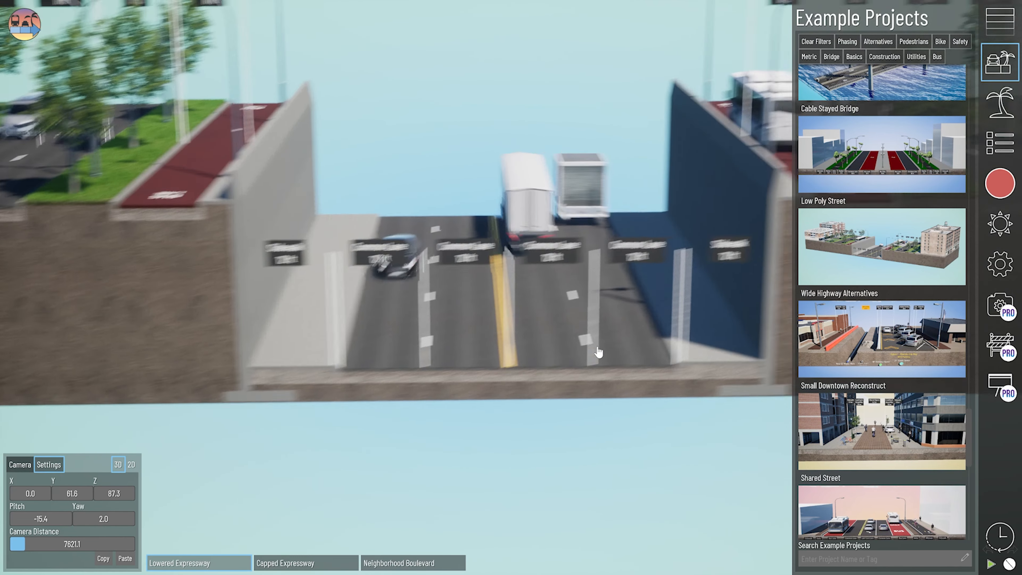
left_click(1000, 179)
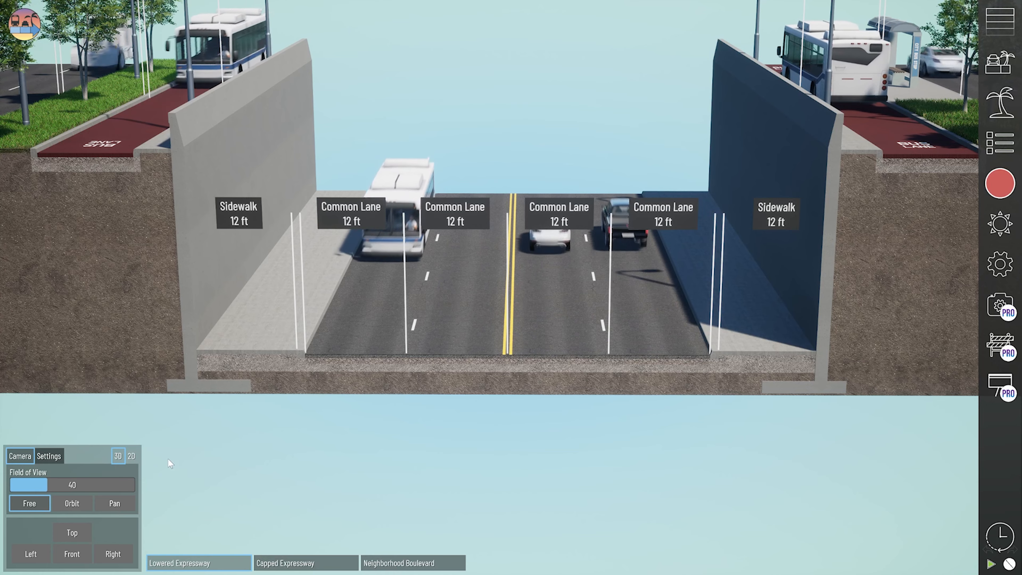
Switch the camera to Orbit mode and show its position settings while the view circles the expressway.
left_click(71, 504)
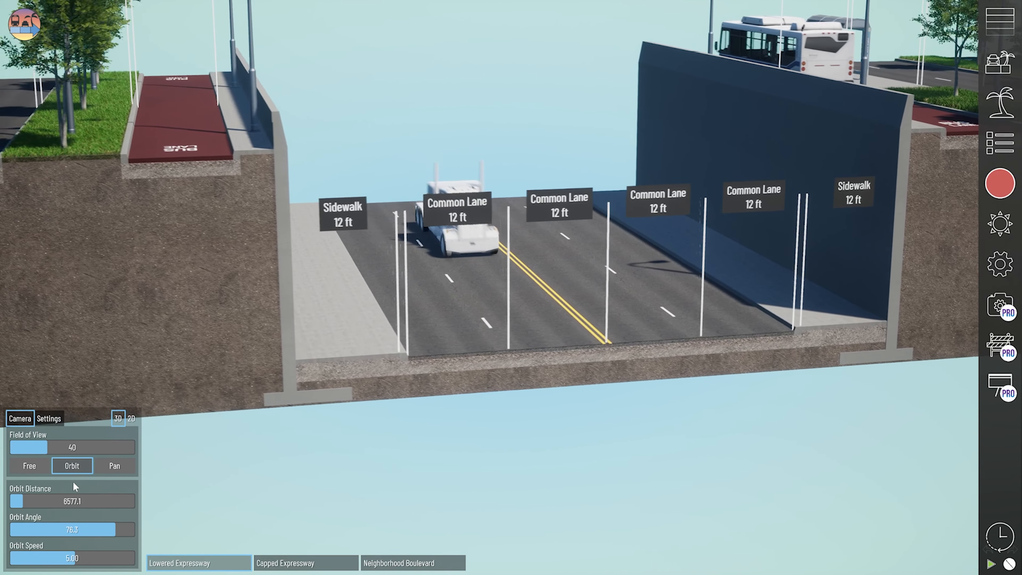
left_click(54, 422)
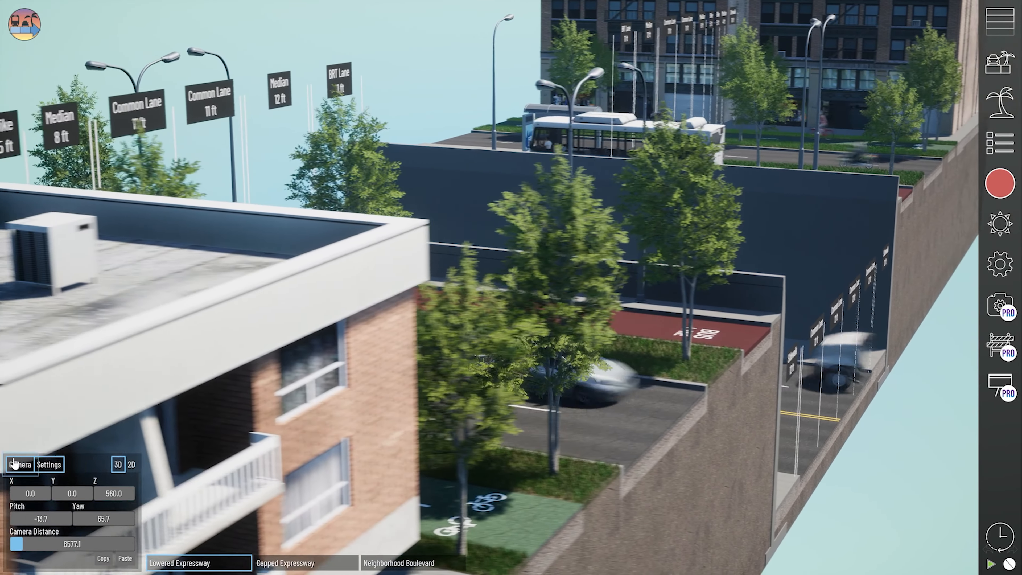
left_click(19, 465)
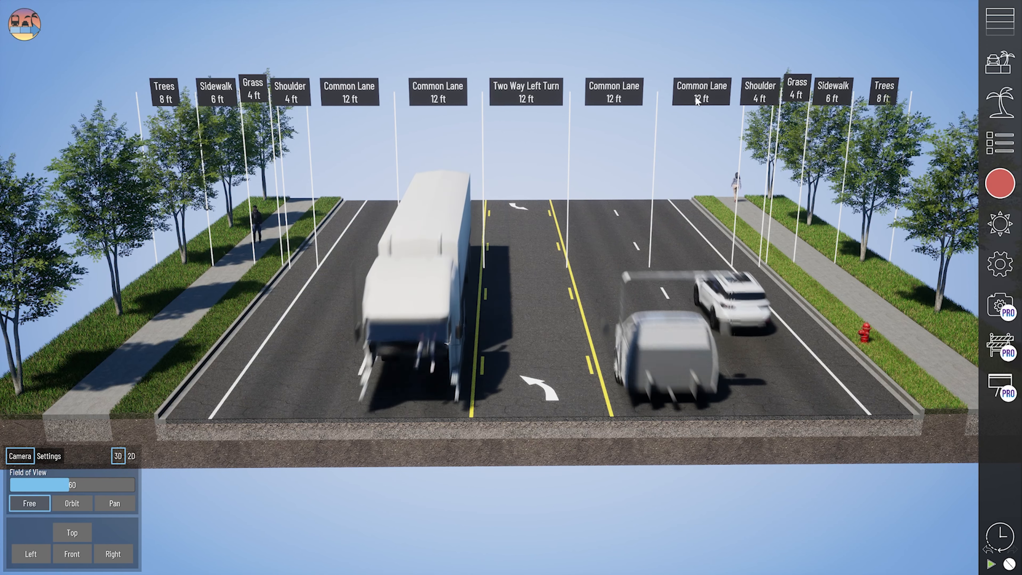
Set the leader line color to black for the Common Lane beside the turn lane, and apply its label settings as default to all labels.
left_click(679, 441)
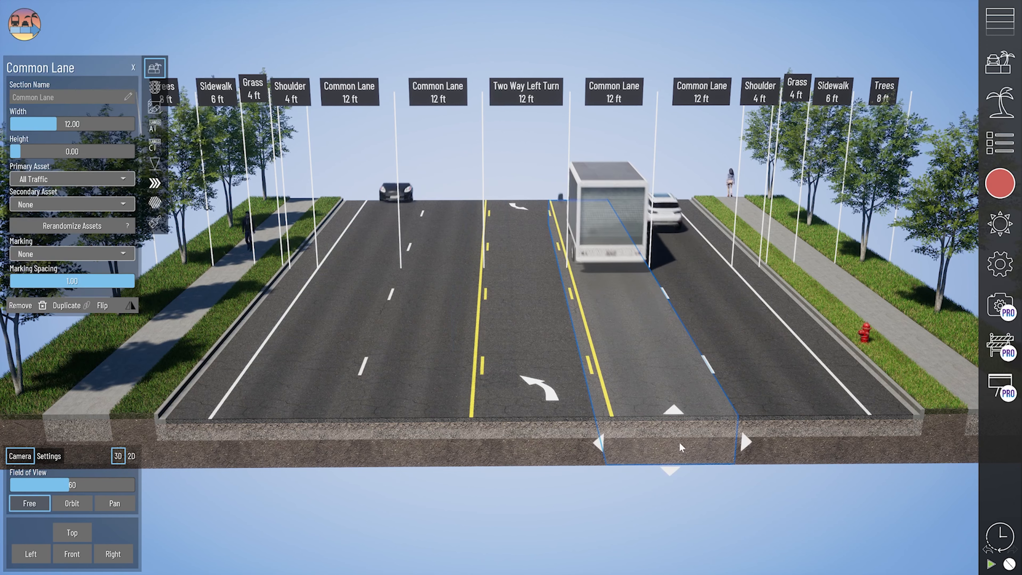
left_click(155, 128)
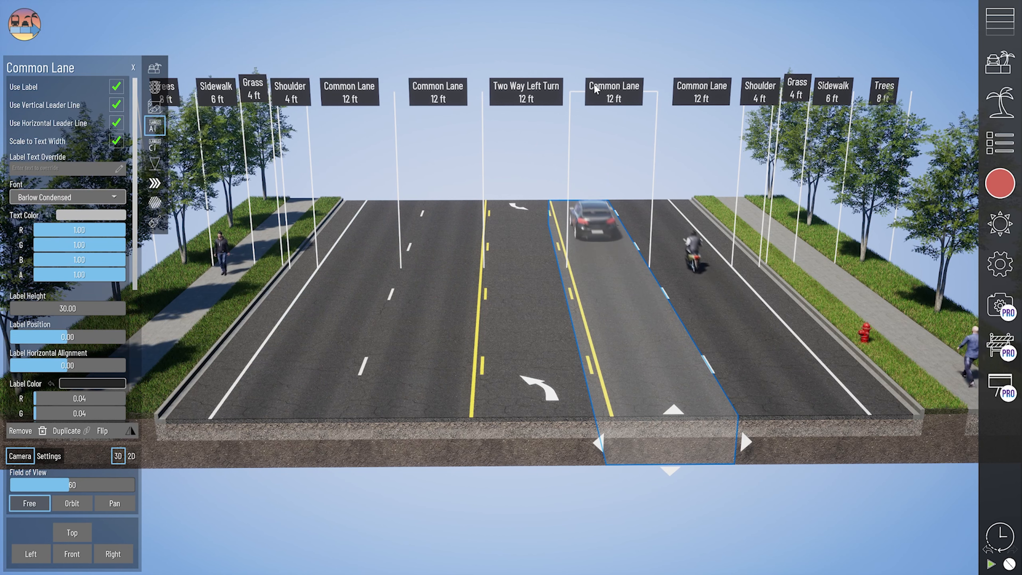
scroll(78, 282, "down", 5)
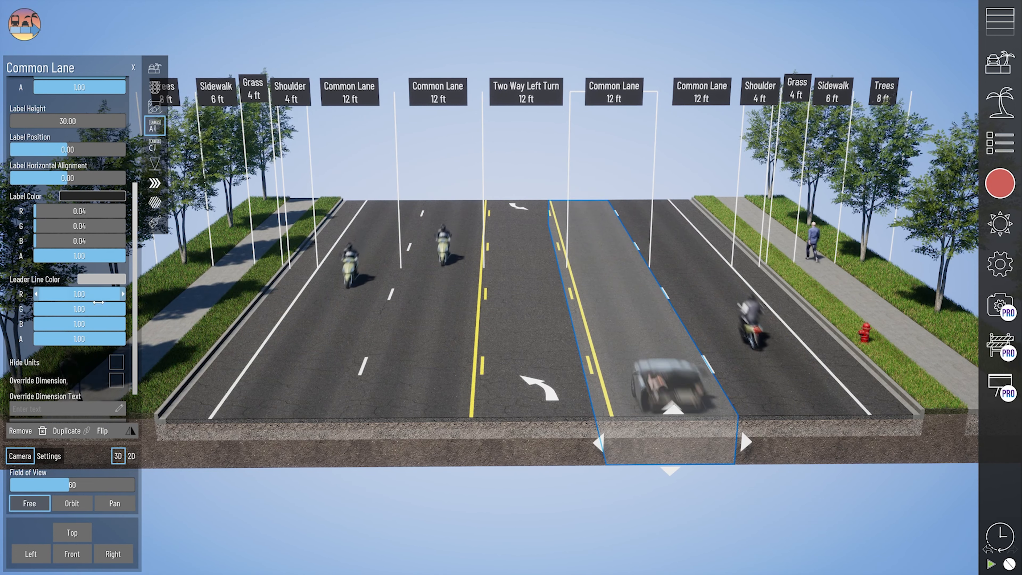
left_click(102, 279)
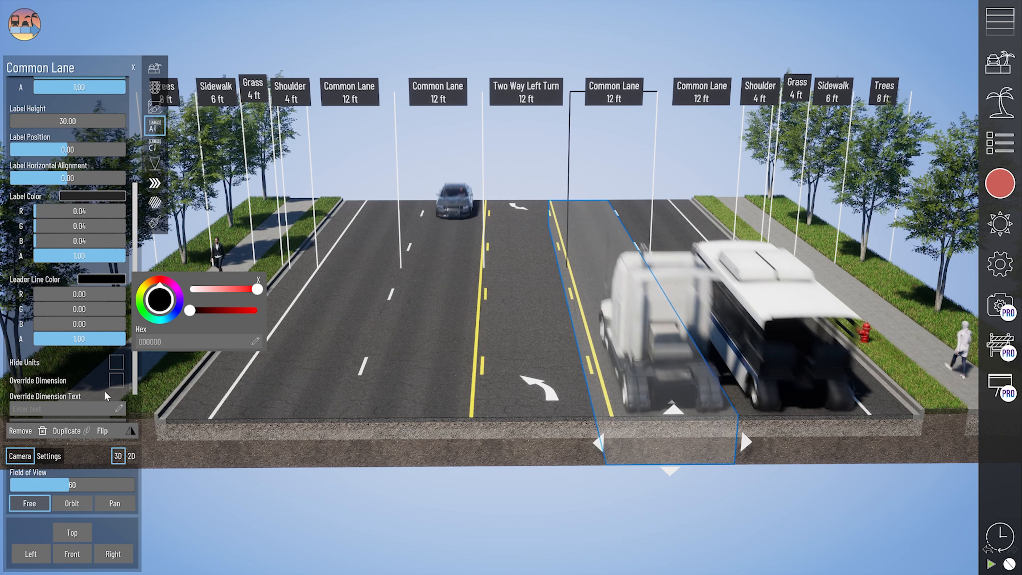
left_click(258, 281)
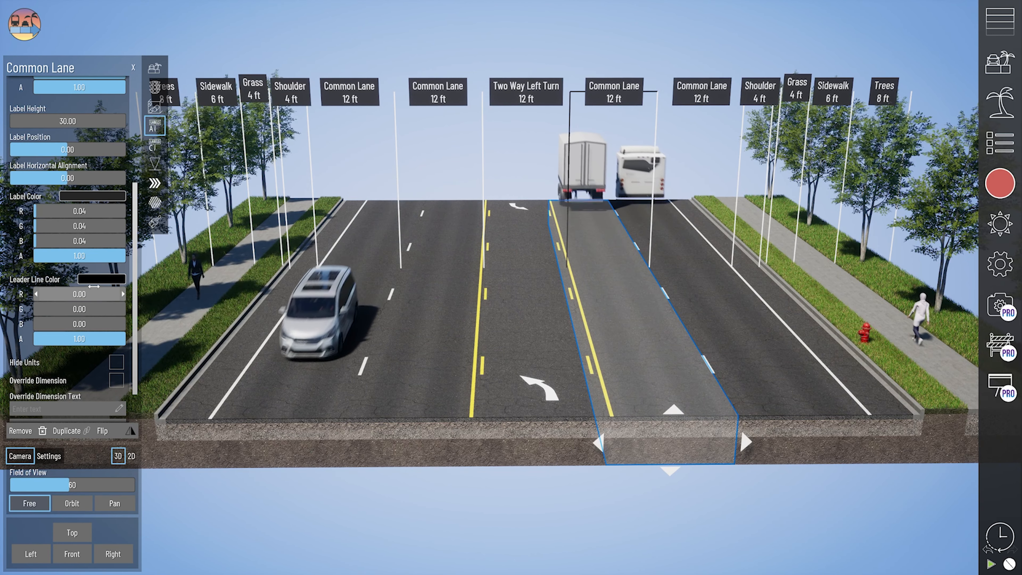
scroll(76, 229, "down", 2)
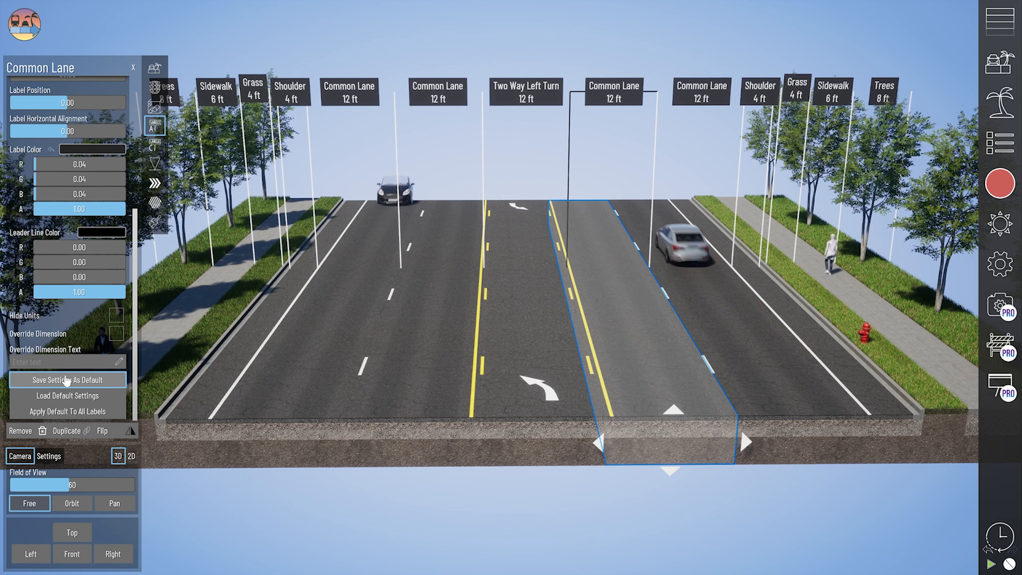
left_click(71, 411)
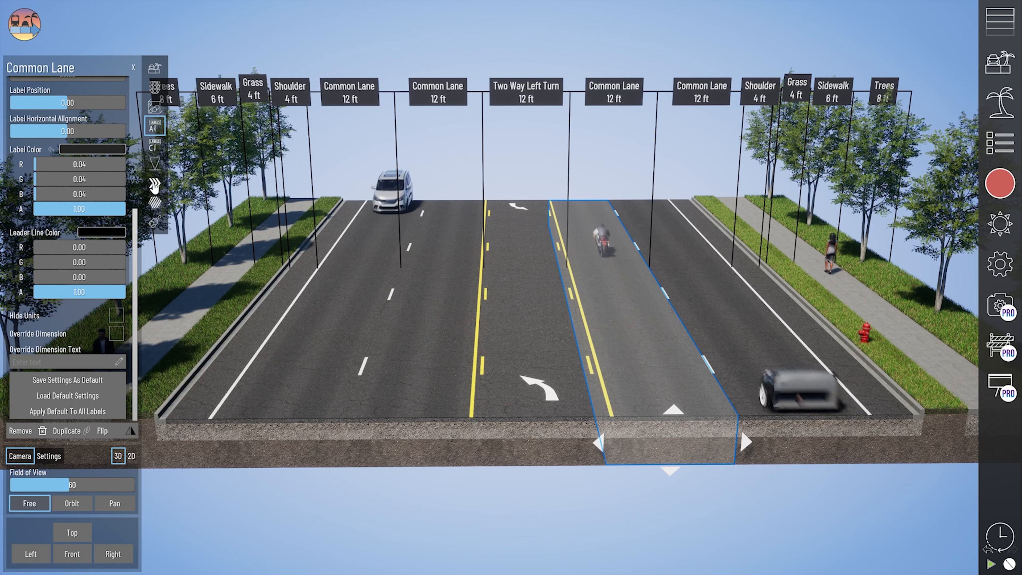
Enable the animated direction arrows on the selected Common Lane, set their speed to 5.00 and adjust the number of arrows.
left_click(155, 184)
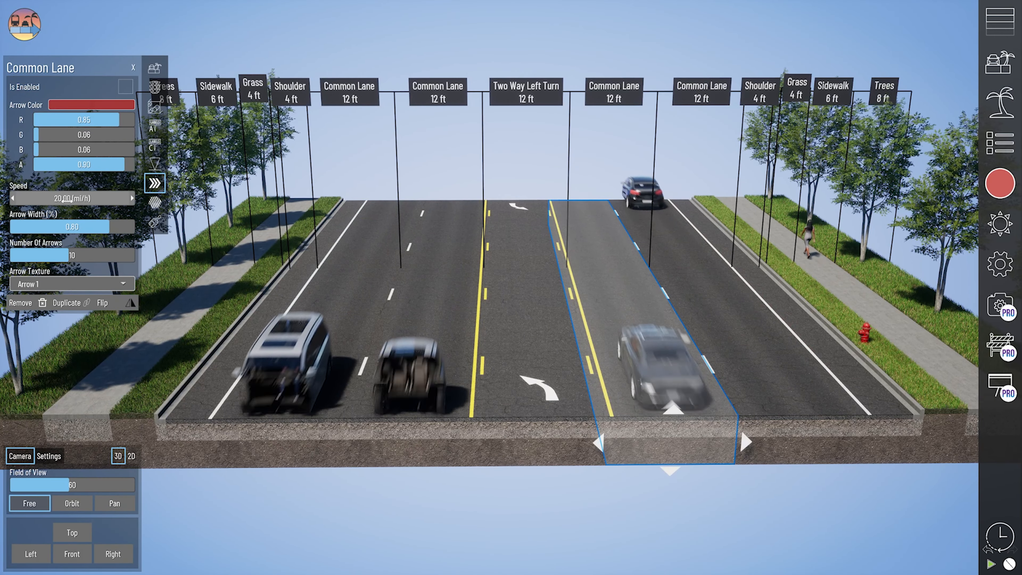
left_click(129, 89)
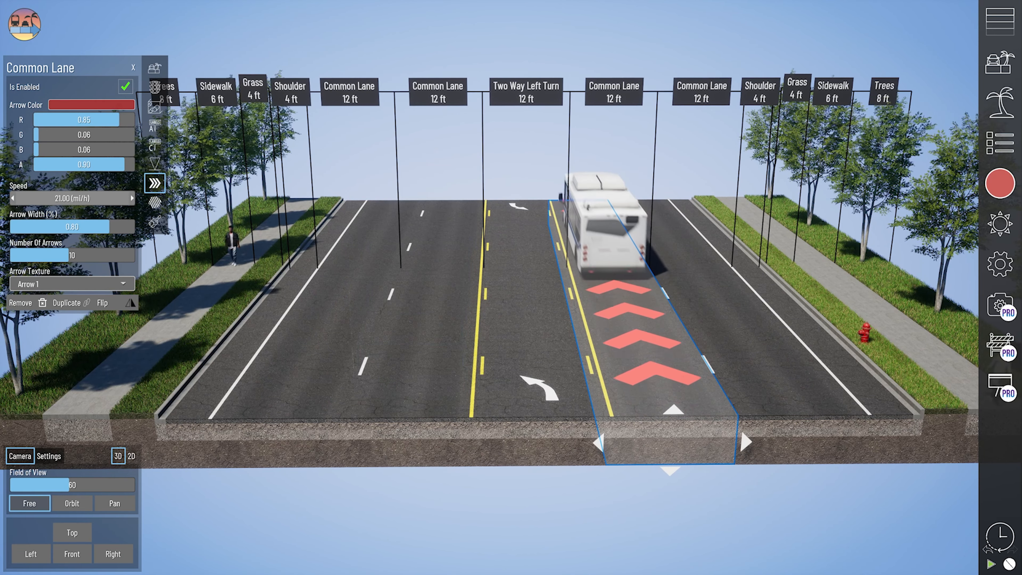
mouse_move(23, 198)
left_mouse_down()
mouse_move(45, 198)
mouse_move(16, 198)
left_mouse_up()
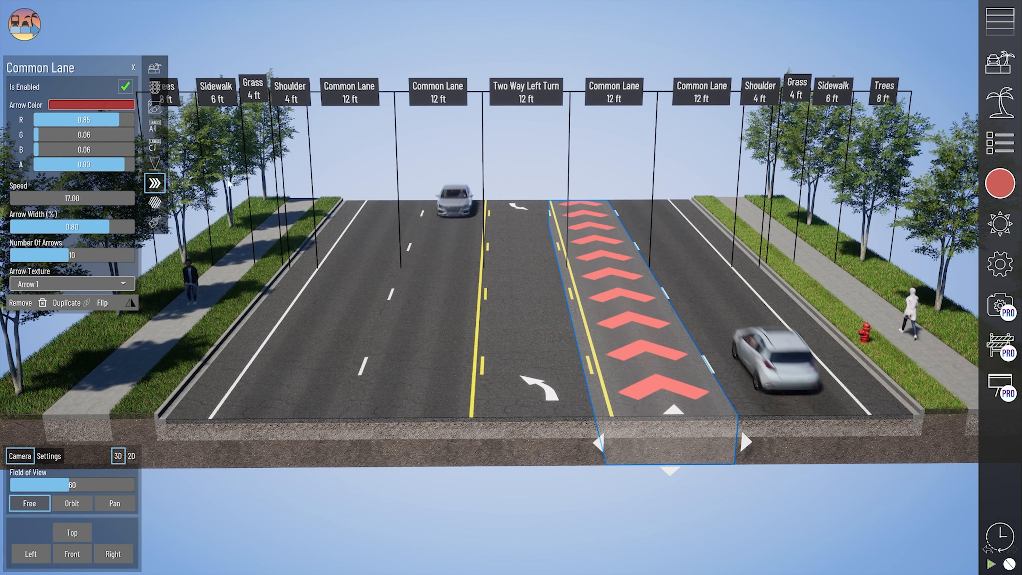
left_click_drag(68, 198, 48, 198)
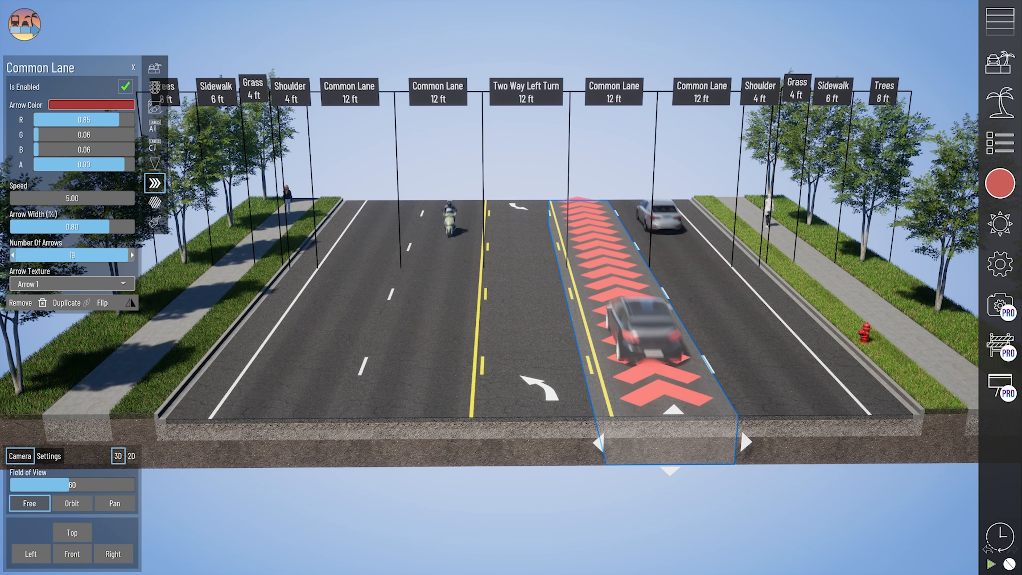
left_click_drag(65, 255, 35, 255)
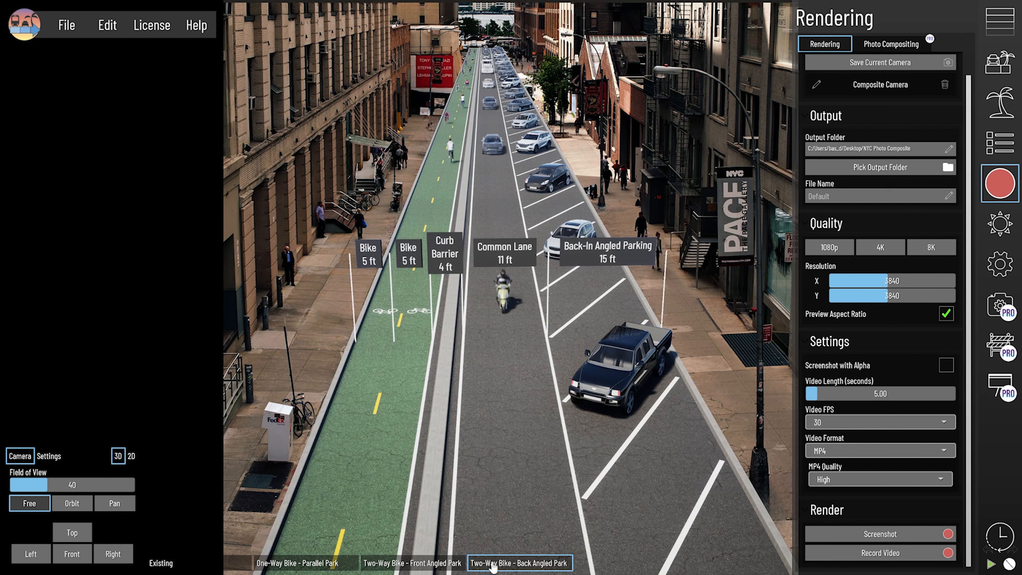
Name the render output file NYC, render a screenshot of the back-angled parking composite and open its file location.
left_click(835, 197)
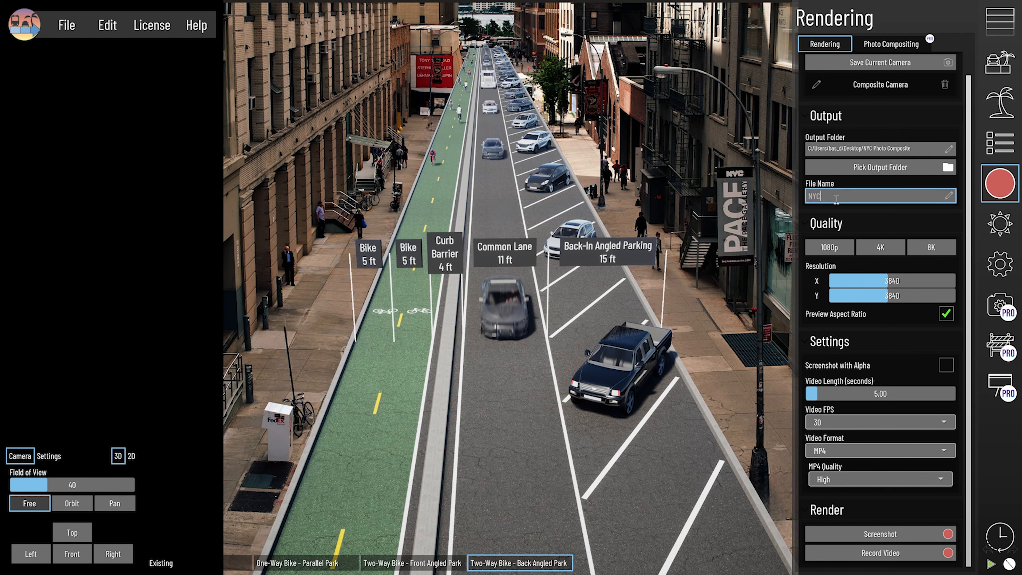
left_click(810, 531)
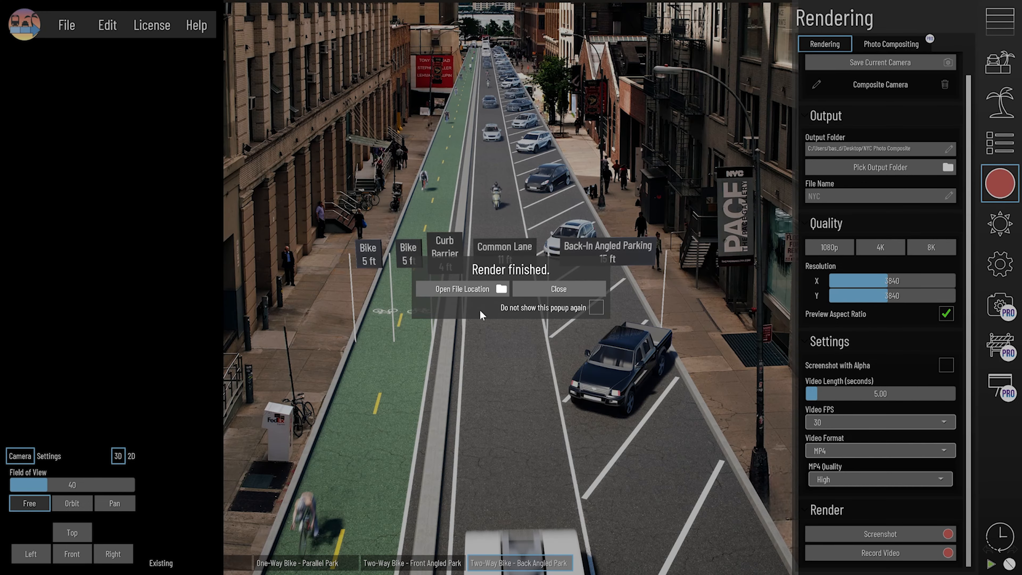
left_click(462, 287)
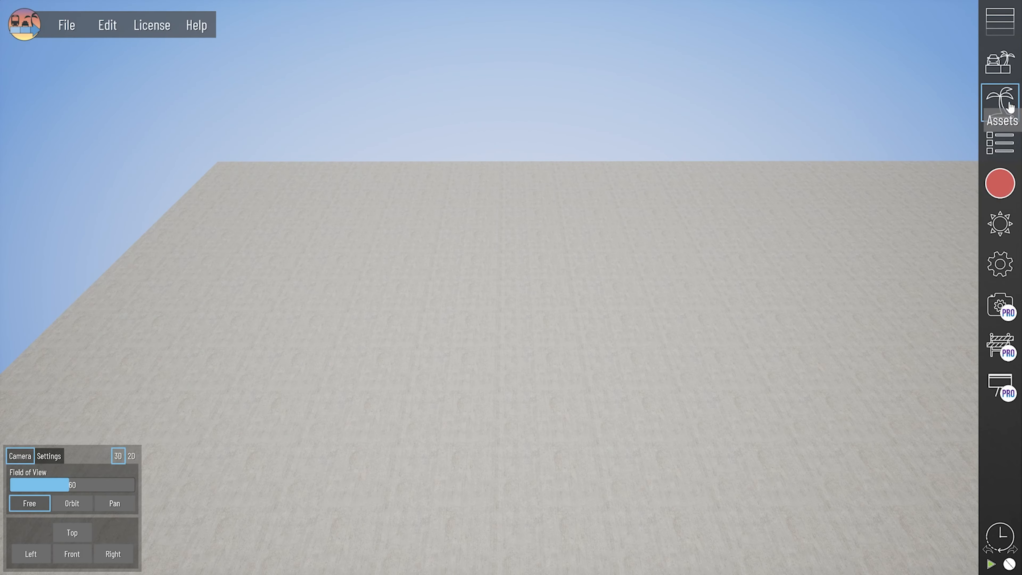
Place the yellow-flashing and red-flashing signal mast arms from the asset library side by side on the empty slab.
left_click(1009, 107)
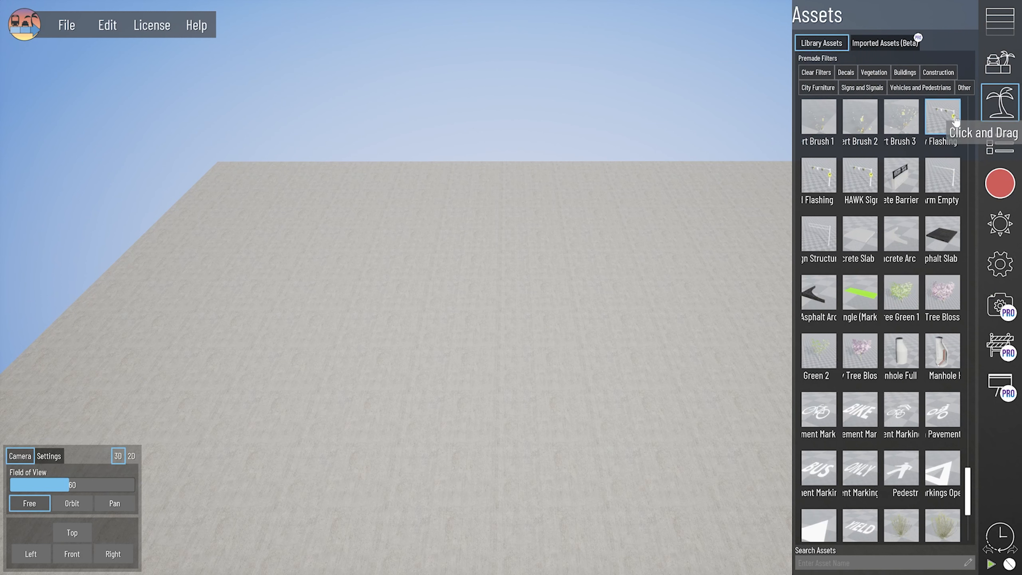
left_click_drag(774, 219, 417, 250)
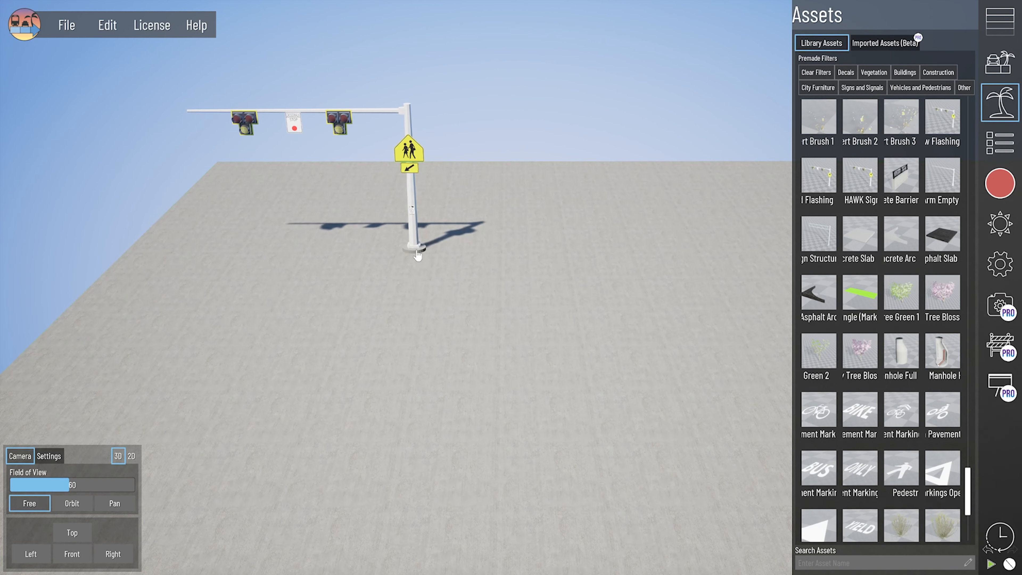
left_click_drag(828, 173, 645, 237)
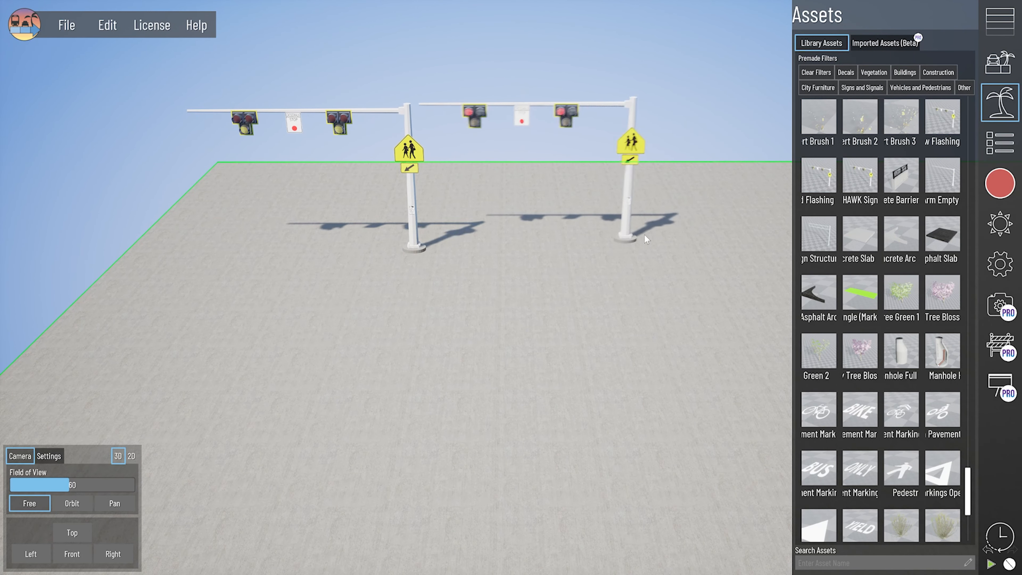
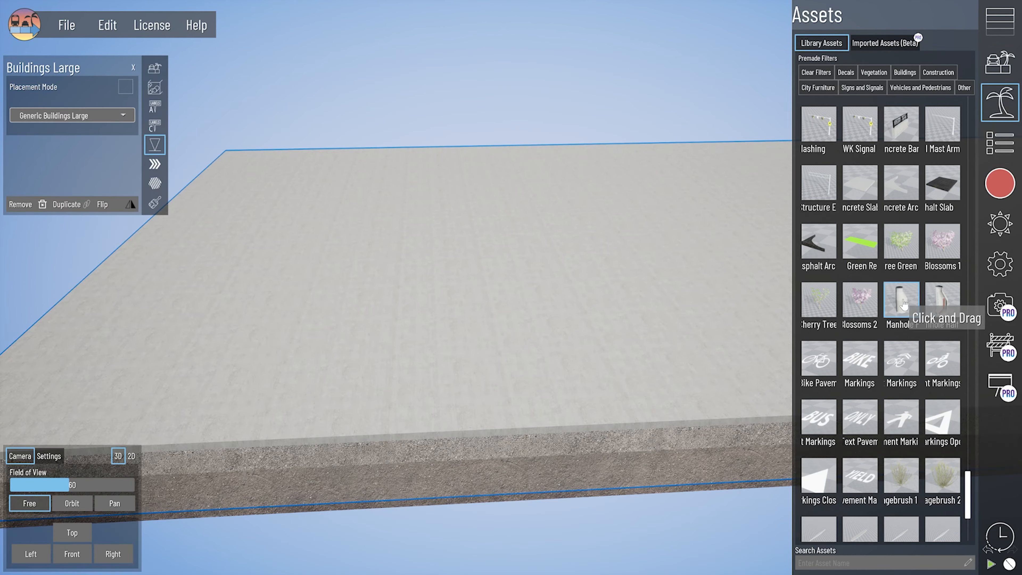
Place the Manhole Full and Manhole Half assets next to each other along the slab's front edge.
left_click_drag(901, 306, 335, 307)
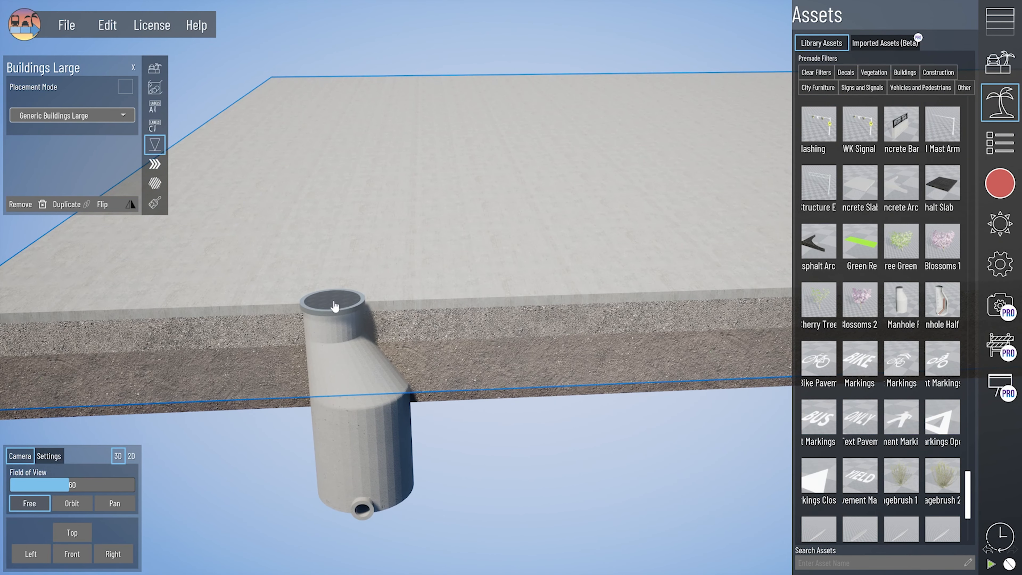
left_click(334, 306)
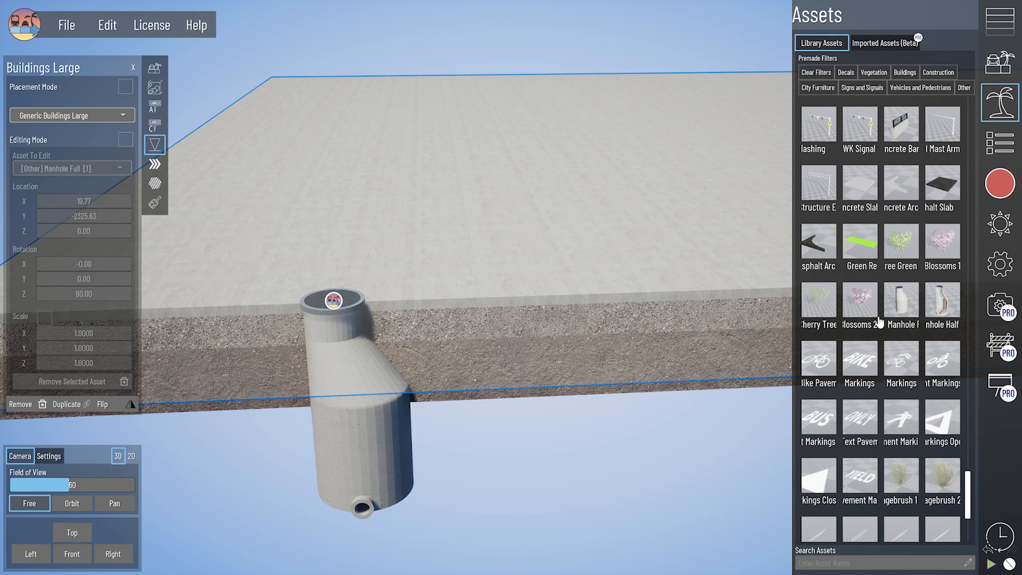
left_click_drag(937, 308, 464, 300)
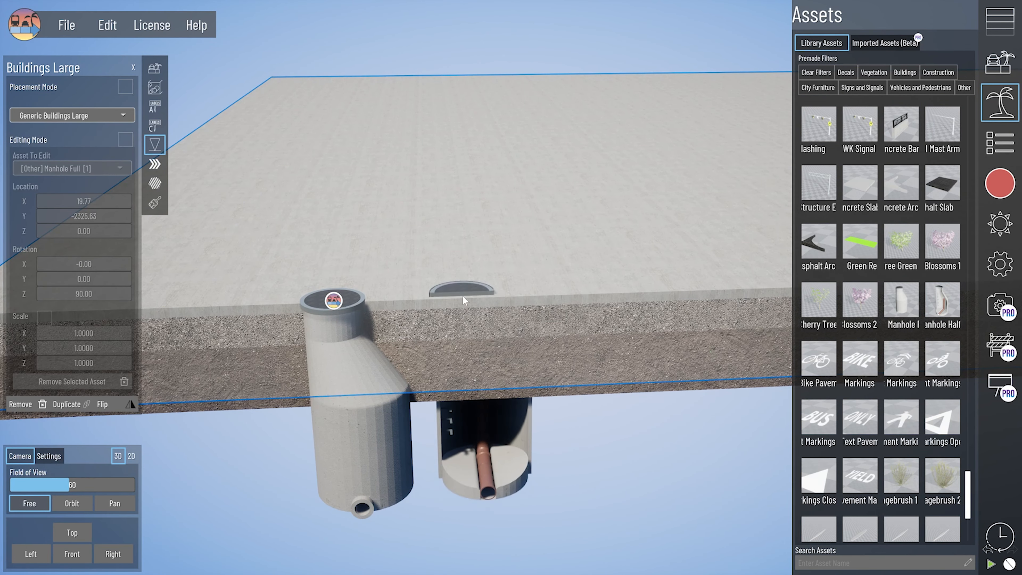
Select the Manhole Full and rotate it about its vertical axis to about 168.60 degrees.
left_click(332, 303)
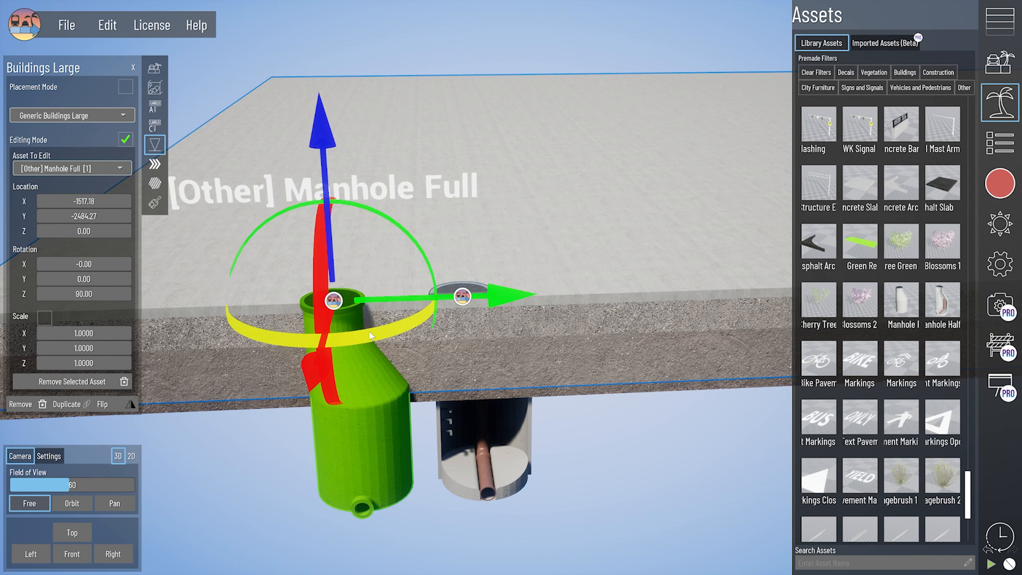
left_click_drag(381, 336, 265, 332)
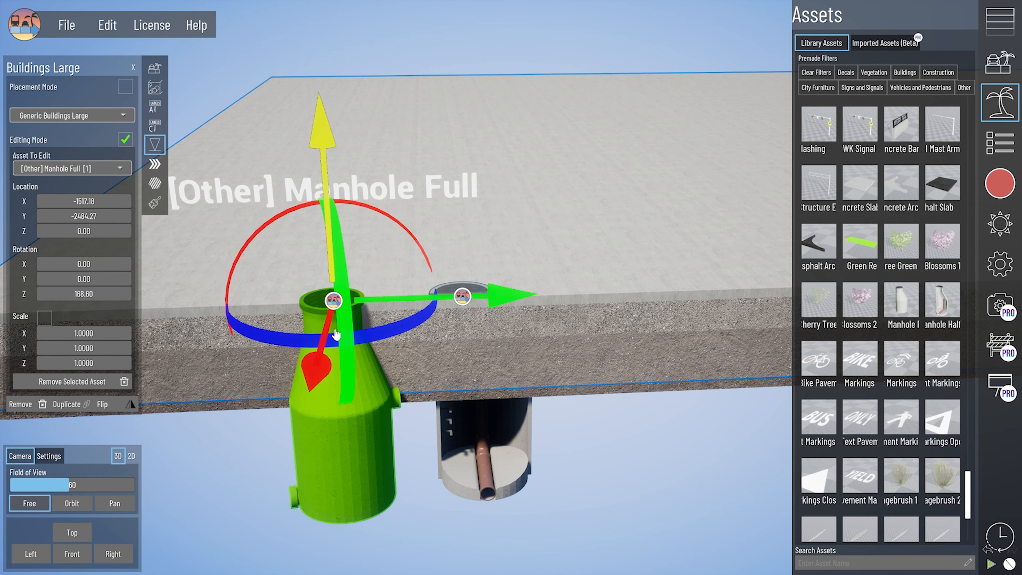
right_click_drag(349, 368, 349, 370)
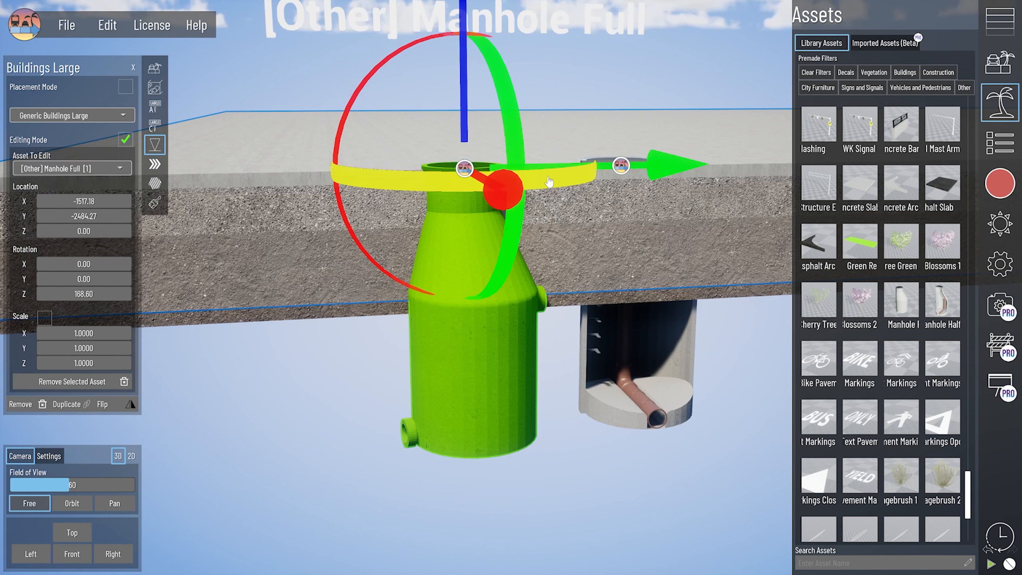
Move the Manhole Half out in front of the slab to about X -1608.86 and rotate it about Z to about 75.94 degrees.
left_click(621, 166)
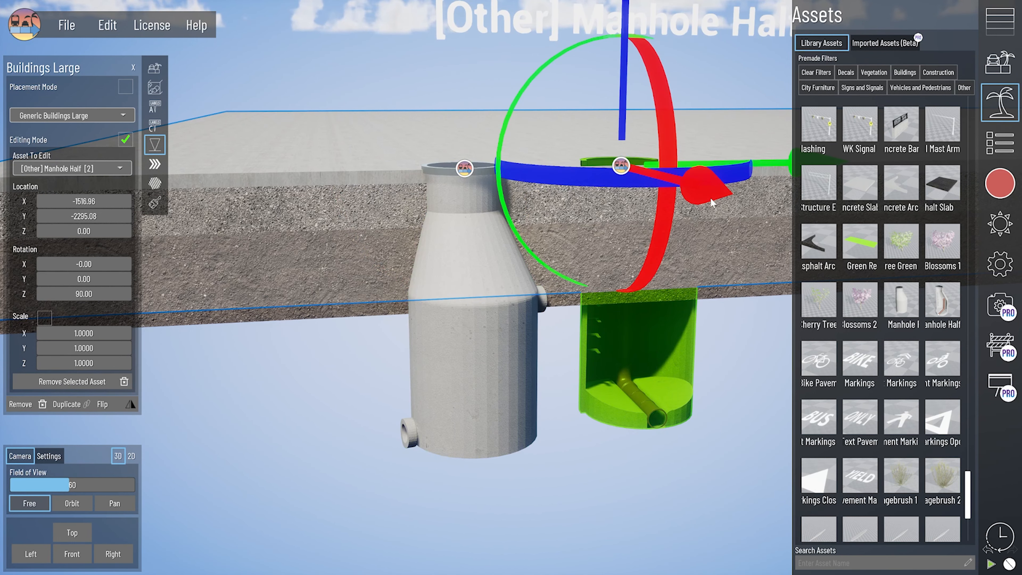
mouse_move(688, 180)
left_mouse_down()
mouse_move(749, 289)
mouse_move(734, 252)
left_mouse_up()
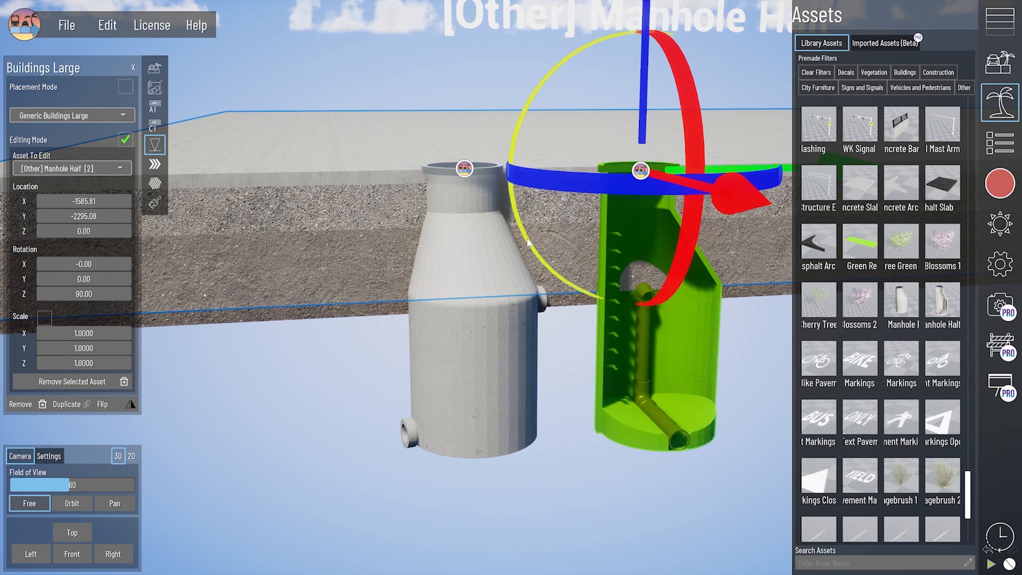
left_click(466, 169)
left_click(640, 171)
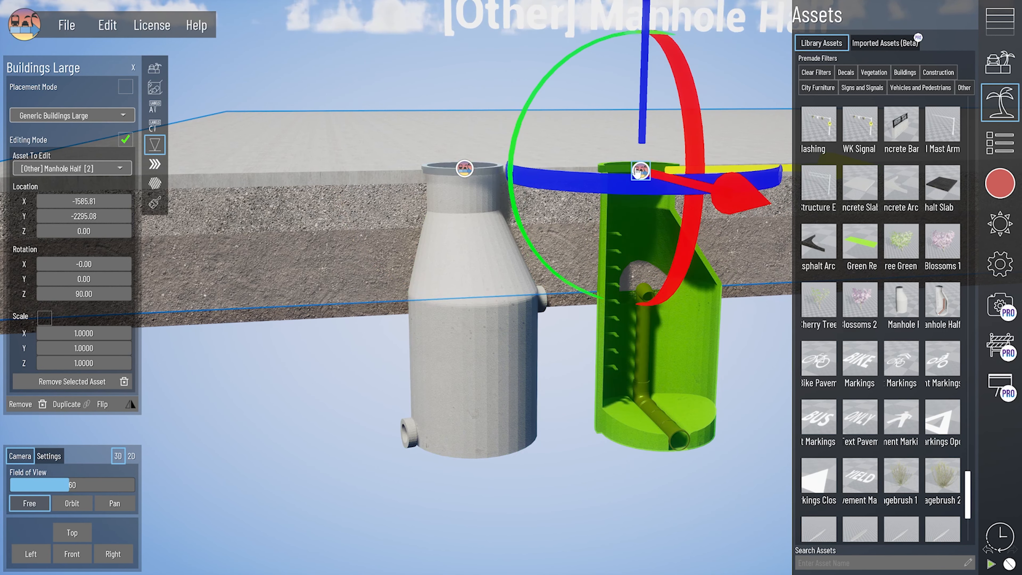
left_click_drag(767, 176, 808, 251)
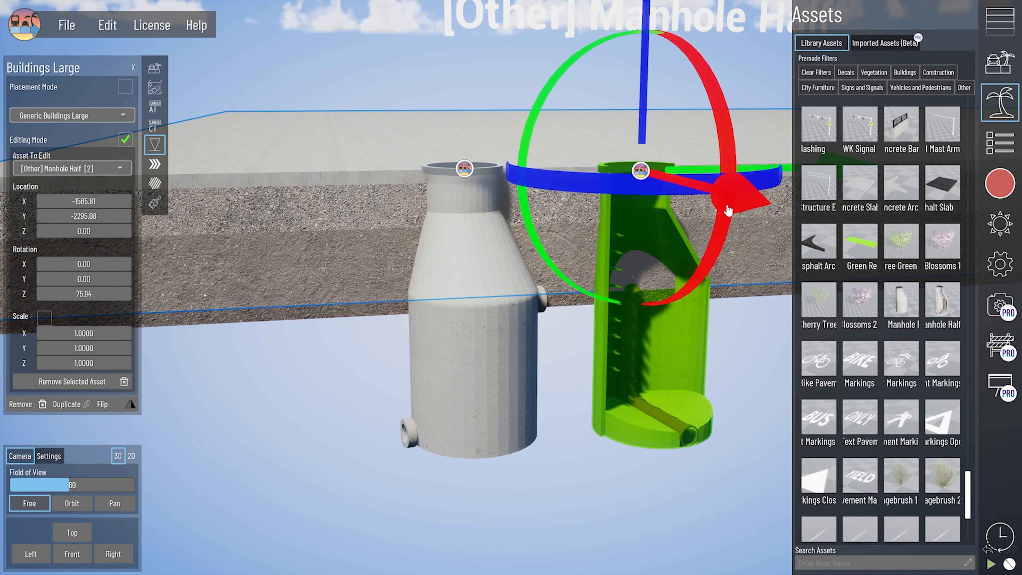
left_click_drag(731, 211, 750, 223)
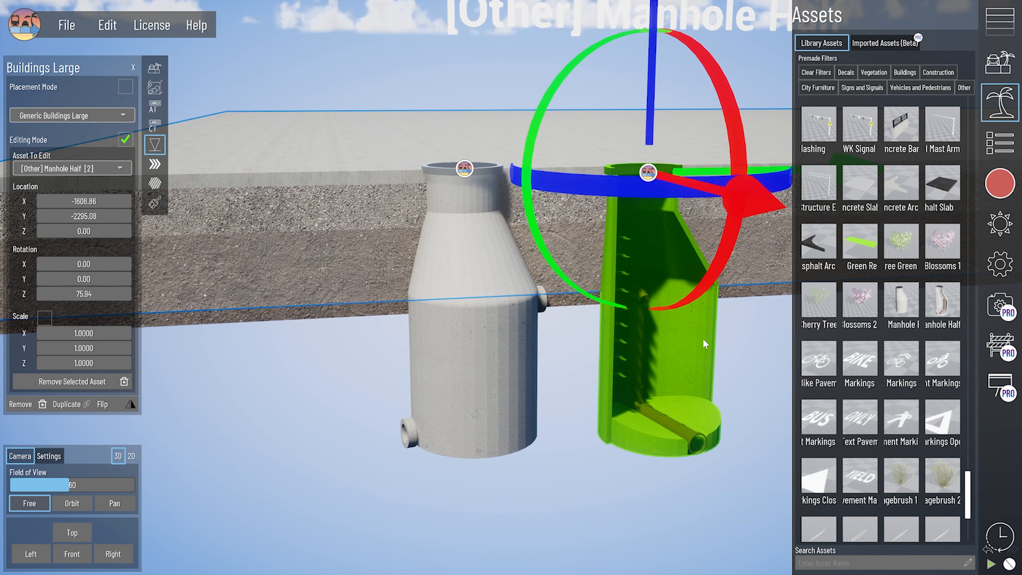
Rotate the Manhole Full about its vertical axis to about 93.68 degrees so its pipe opening faces forward.
left_click(464, 169)
left_click_drag(451, 186, 510, 452)
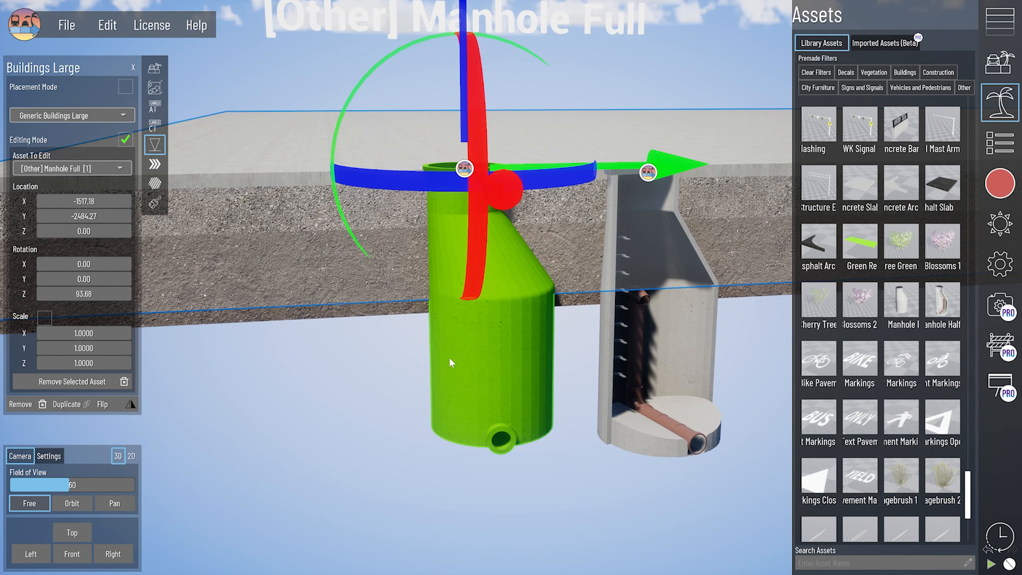
Place the Cessna Skylane airplane, static fire truck and ambulance in a row on the empty slab.
scroll(450, 362, "down", 5)
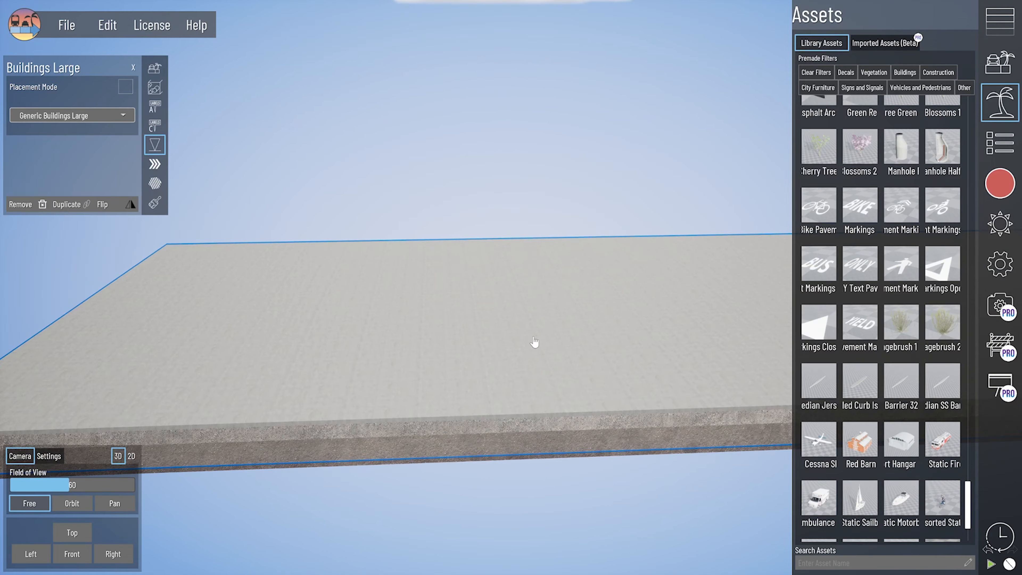
left_click_drag(819, 439, 211, 273)
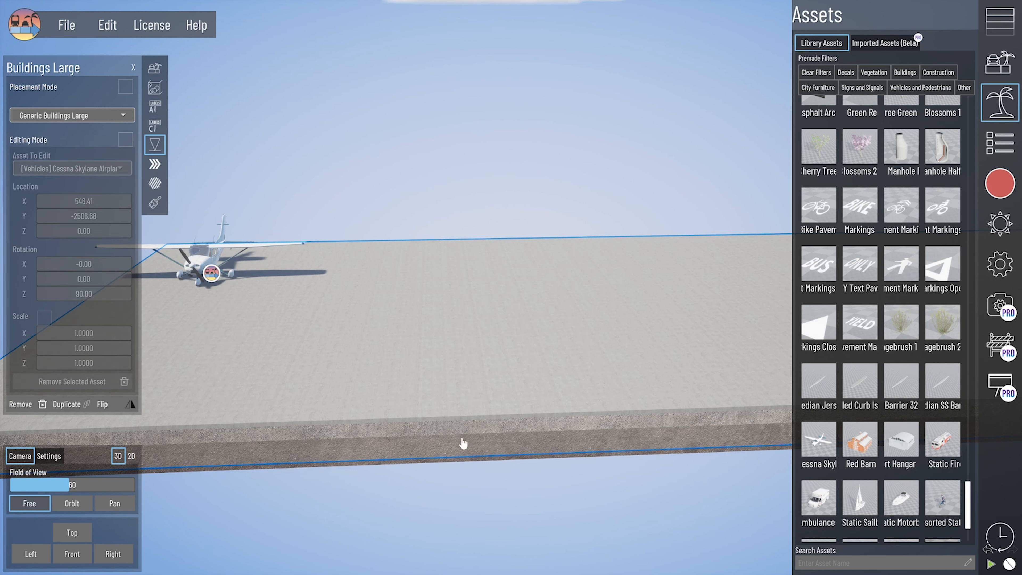
left_click_drag(944, 443, 362, 285)
left_click_drag(838, 517, 439, 278)
Add the static sailboat and static motorboat to the row beside the ambulance.
right_click_drag(506, 348, 473, 352)
scroll(907, 447, "down", 3)
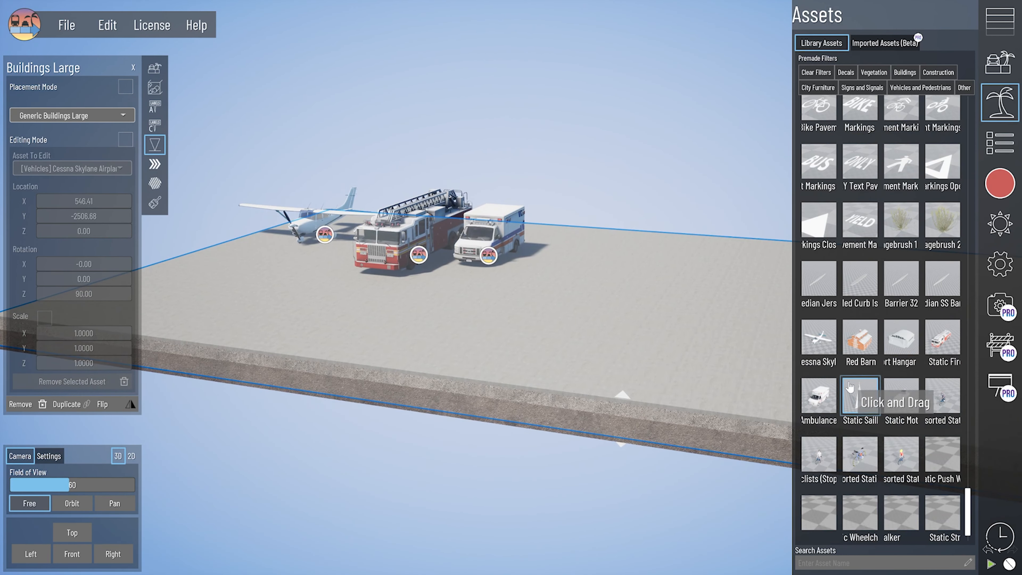
left_click_drag(860, 396, 577, 257)
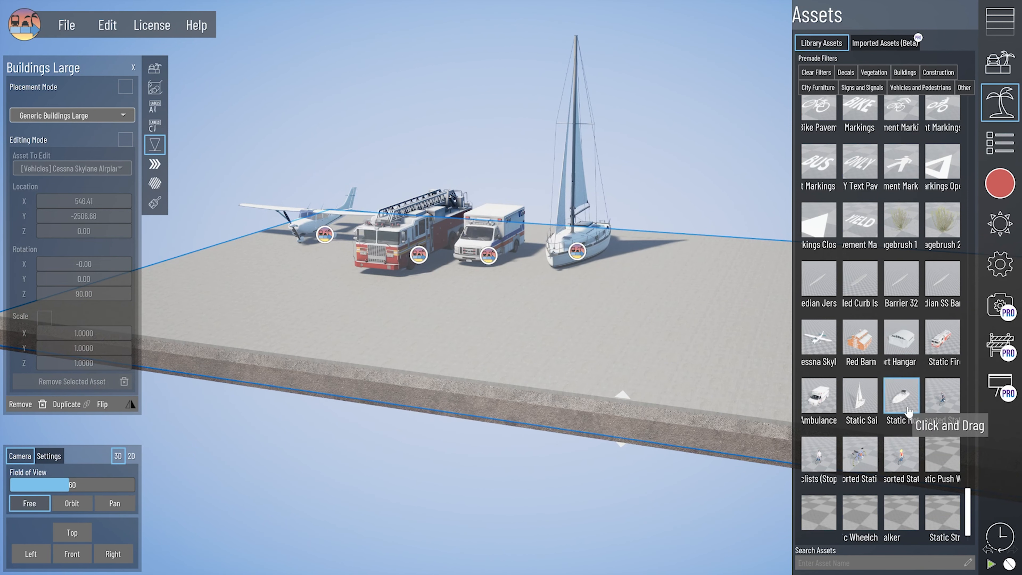
left_click_drag(907, 411, 669, 282)
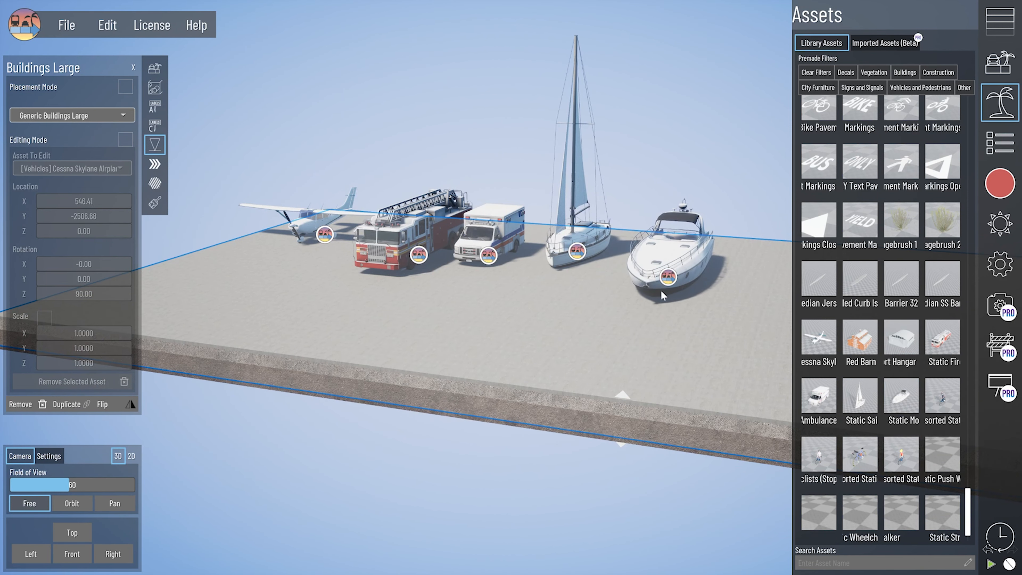
Place the Red Barn and the airport hangar side by side on the empty slab.
right_click_drag(599, 311, 650, 312)
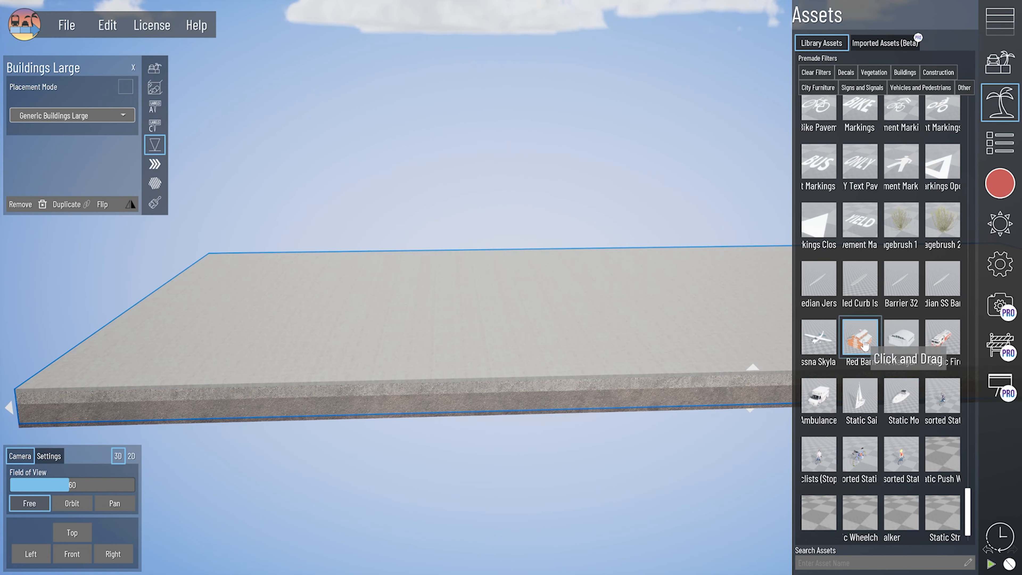
left_click(855, 362)
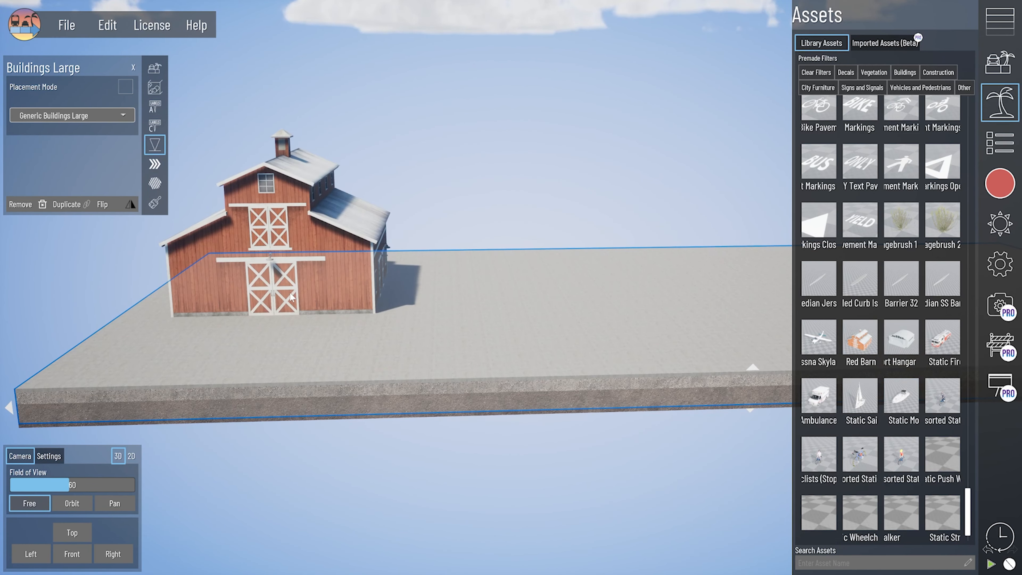
left_click_drag(901, 346, 572, 296)
Place two moving cyclists, a stopped cyclist, a child cyclist and a group of static bicycles on the slab.
scroll(645, 284, "down", 3)
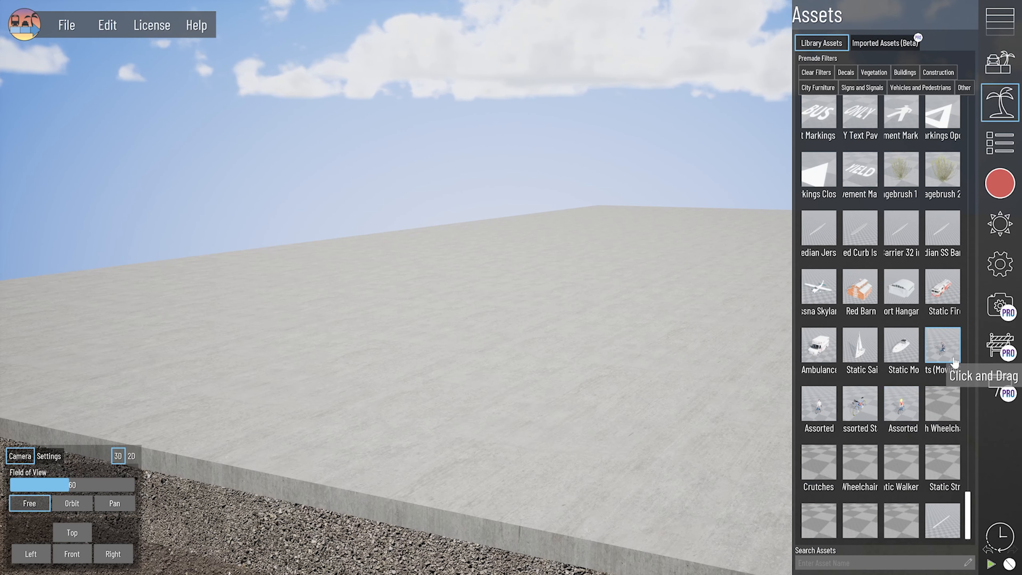
left_click_drag(954, 357, 148, 350)
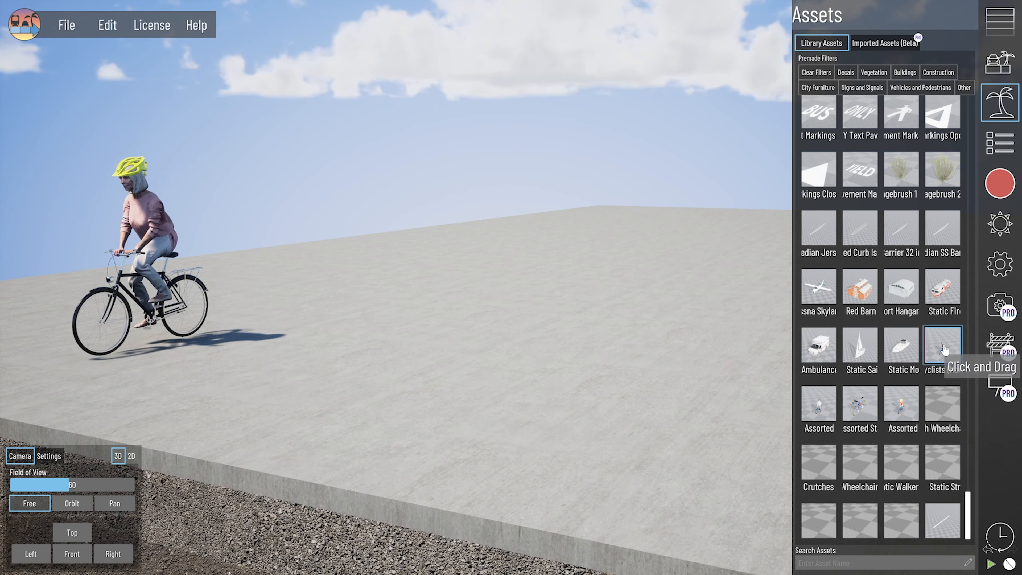
left_click_drag(944, 350, 272, 313)
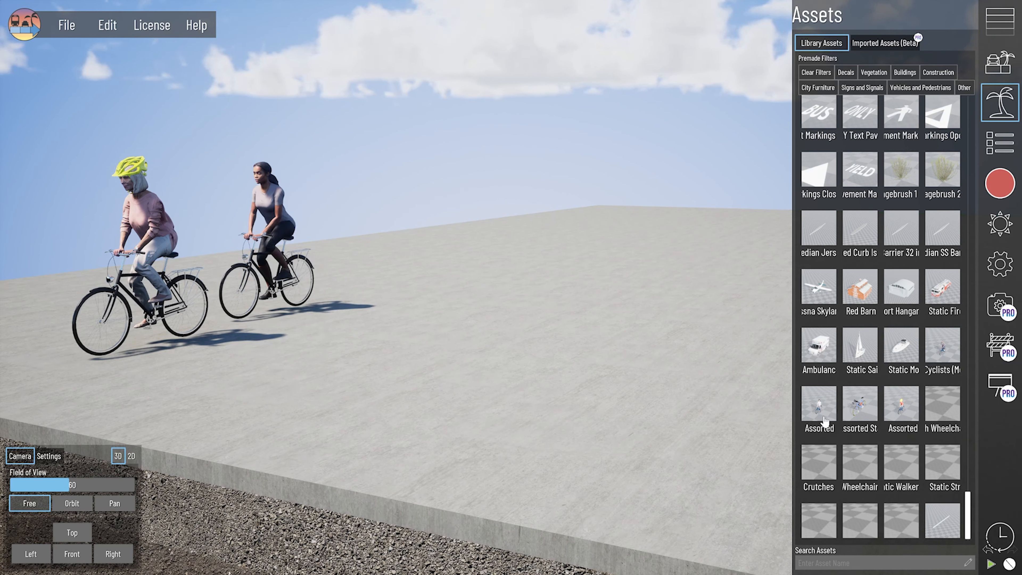
left_click_drag(812, 421, 248, 374)
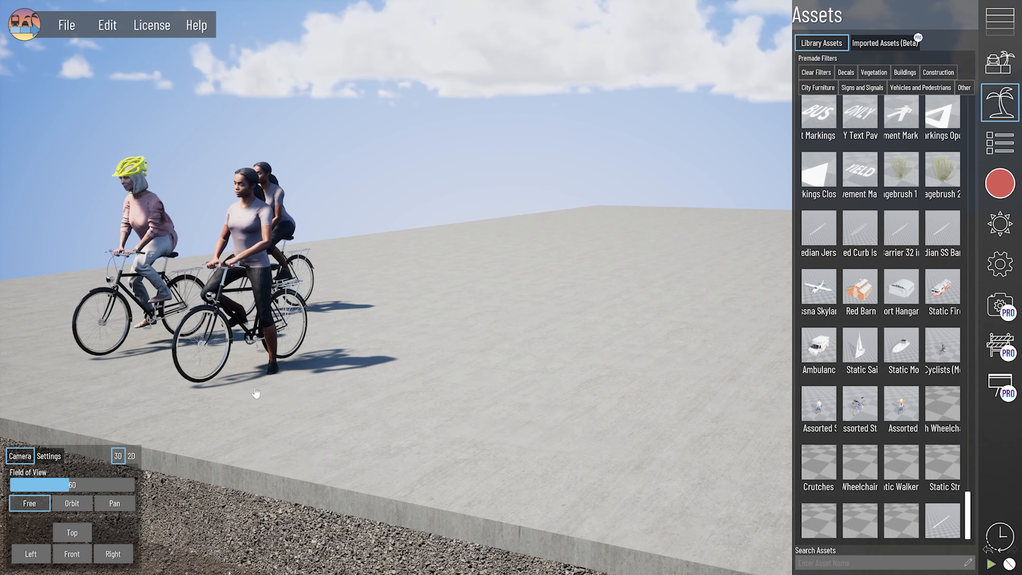
left_click_drag(898, 420, 341, 389)
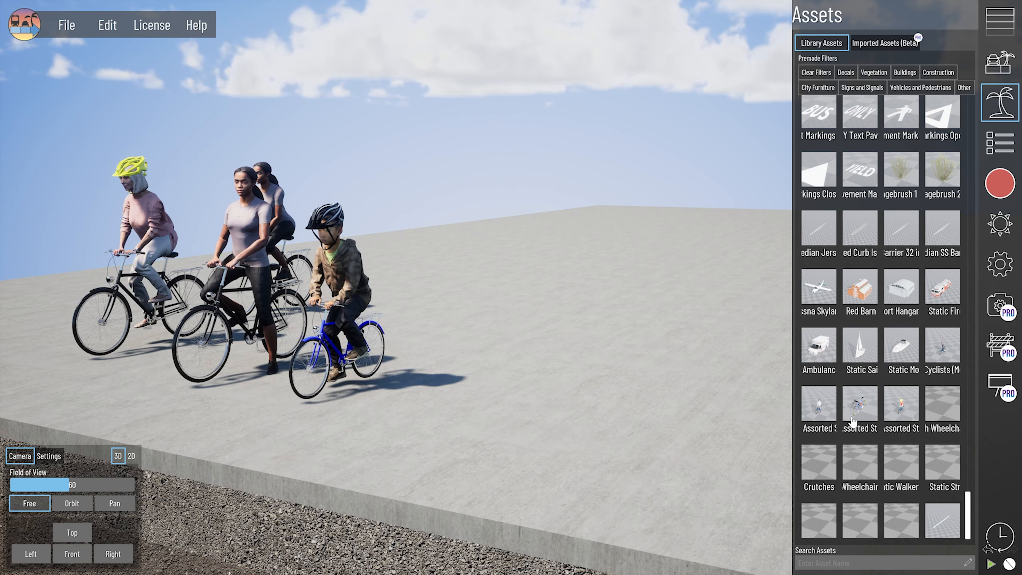
left_click_drag(874, 417, 558, 423)
Place static pedestrians with a pushed wheelchair, crutches, a powered wheelchair, a walker and a stroller in a row beside the bicycles.
key("d")
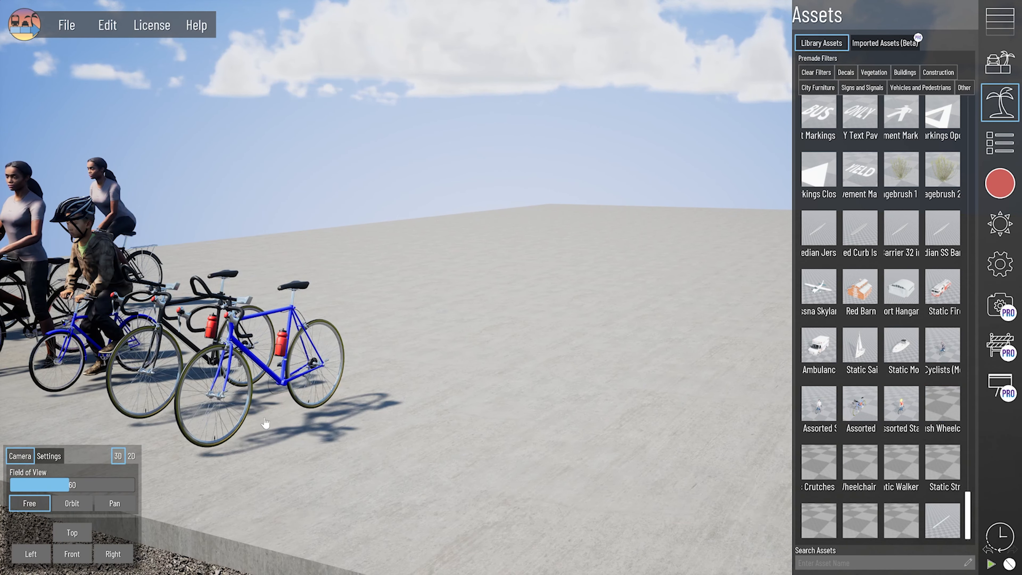
key("d")
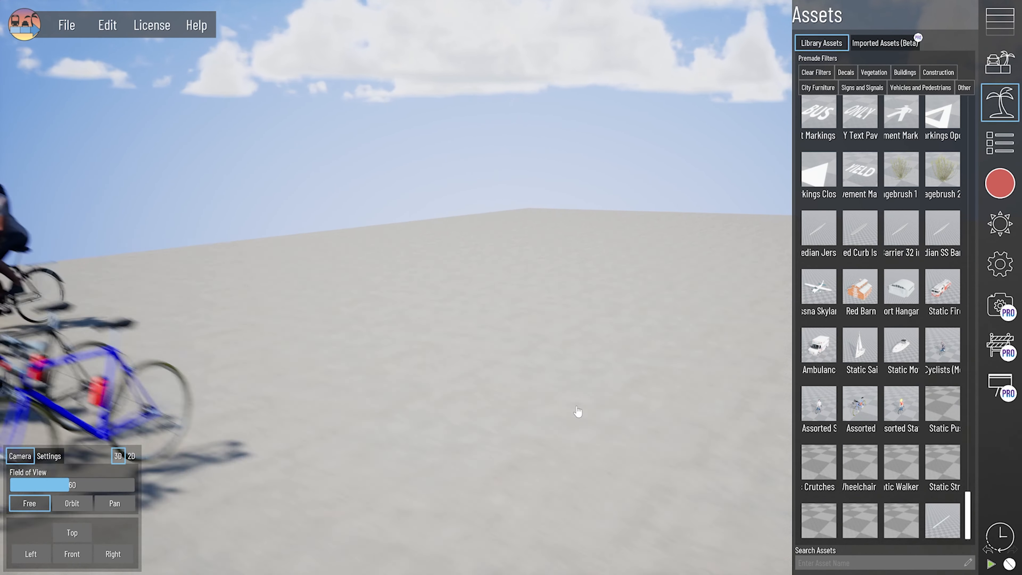
left_click_drag(942, 402, 289, 327)
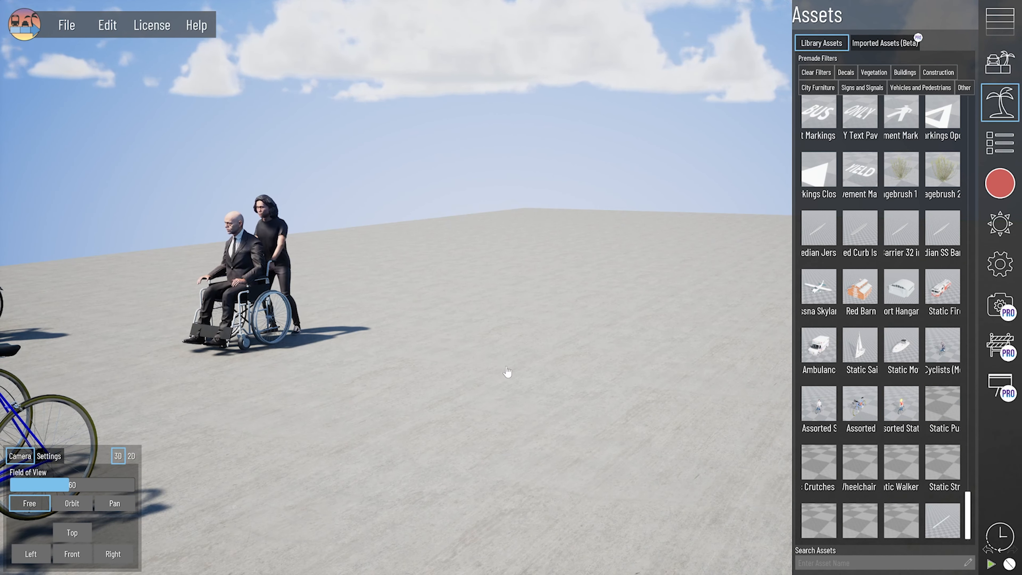
left_click_drag(824, 469, 337, 378)
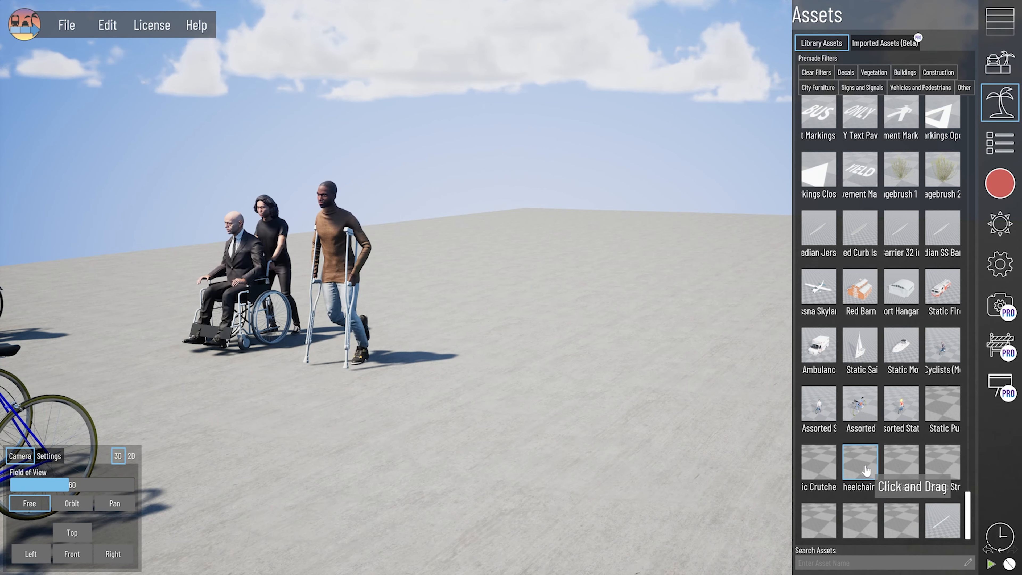
left_click_drag(859, 462, 407, 387)
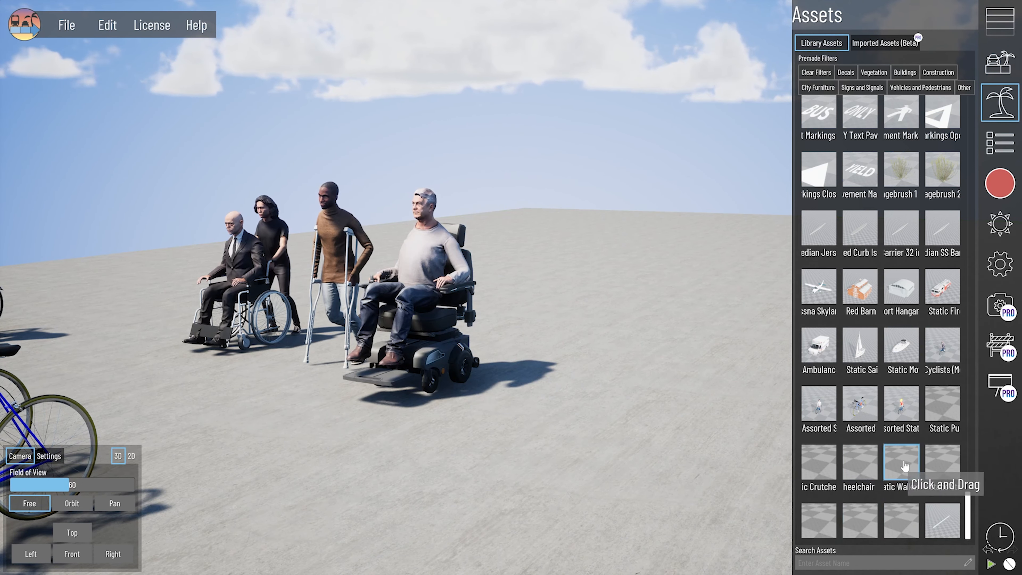
left_click_drag(902, 469, 568, 427)
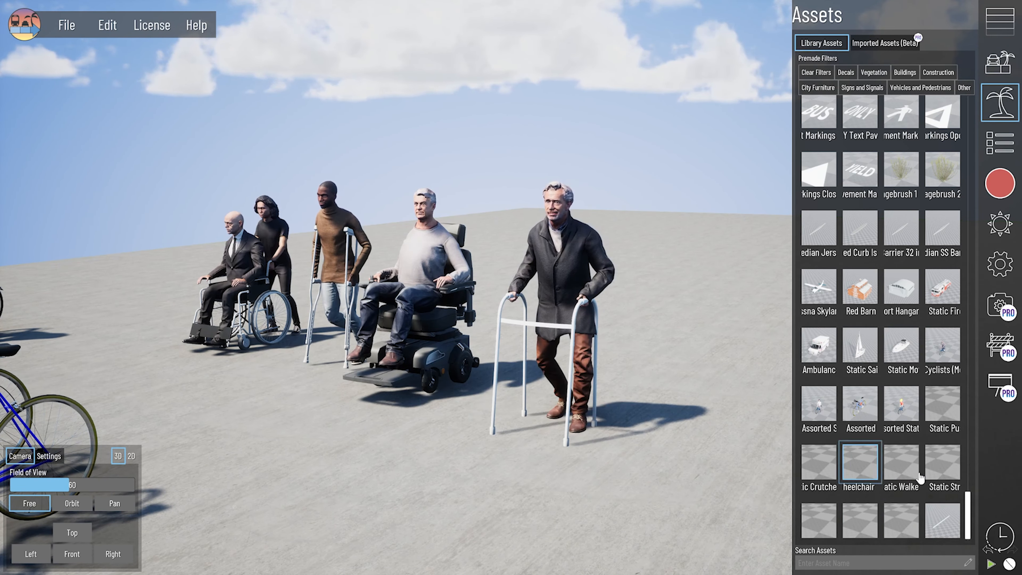
left_click_drag(947, 472, 700, 441)
middle_click_drag(700, 440, 626, 446)
scroll(844, 503, "down", 1)
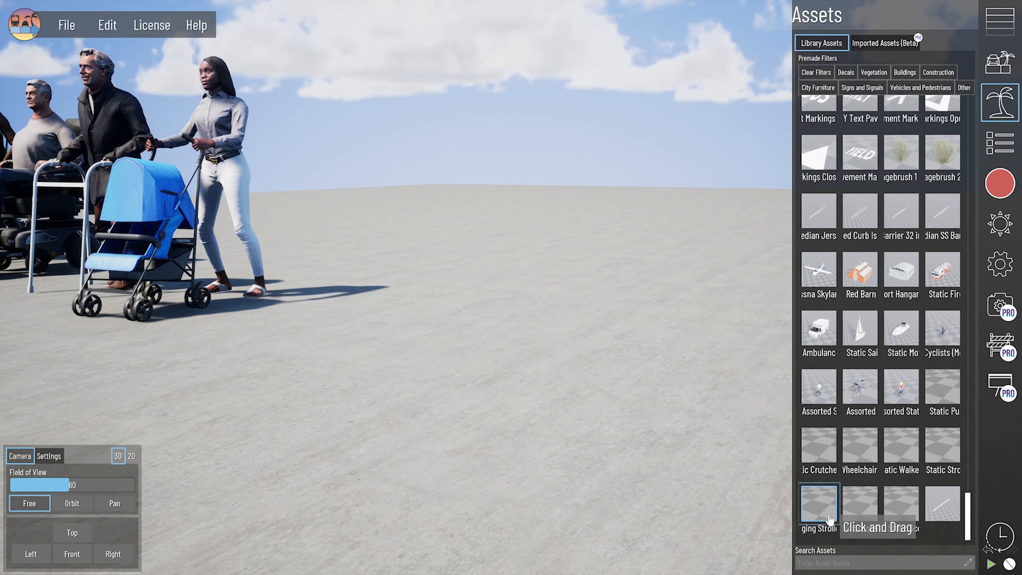
Add the static pedestrians with a jogging stroller and a kick scooter at the end of the pedestrian row.
left_click_drag(831, 520, 388, 324)
mouse_move(388, 324)
right_mouse_down()
mouse_move(363, 314)
mouse_move(386, 329)
right_mouse_up()
left_click_drag(862, 518, 611, 445)
scroll(611, 445, "down", 5)
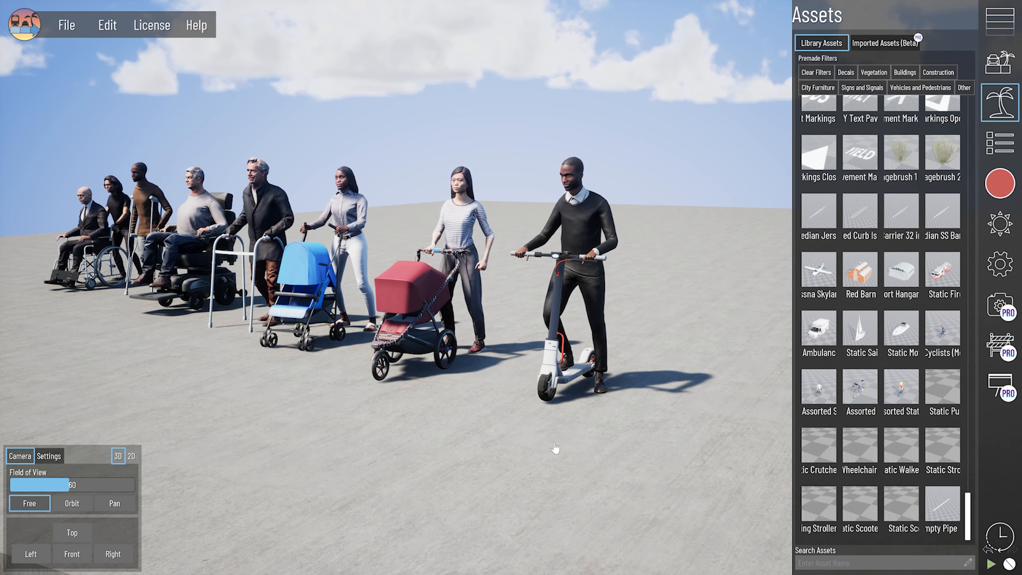
scroll(555, 448, "down", 2)
scroll(344, 381, "down", 3)
middle_click_drag(345, 381, 599, 404)
scroll(599, 404, "down", 2)
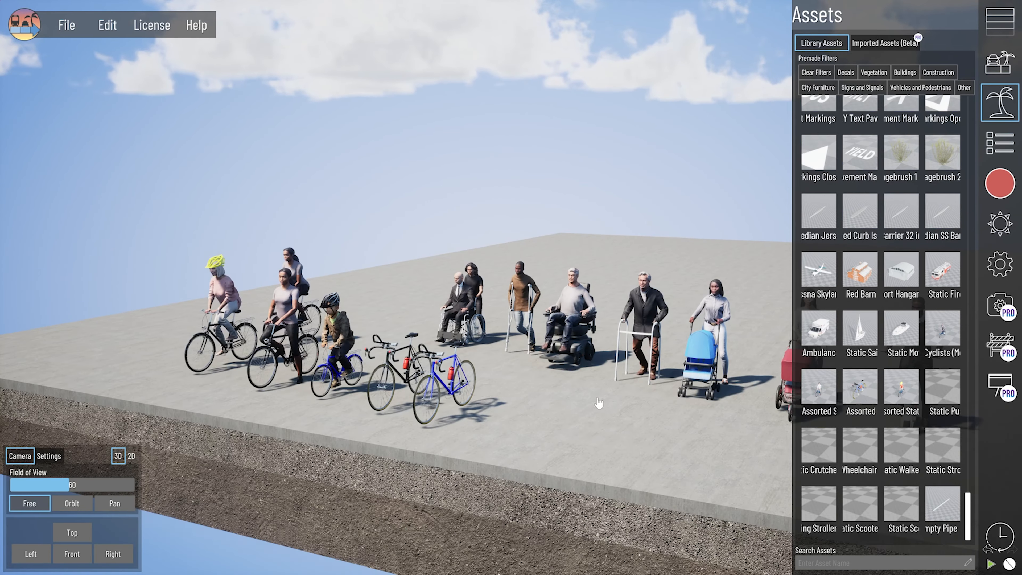
key("d")
key("a")
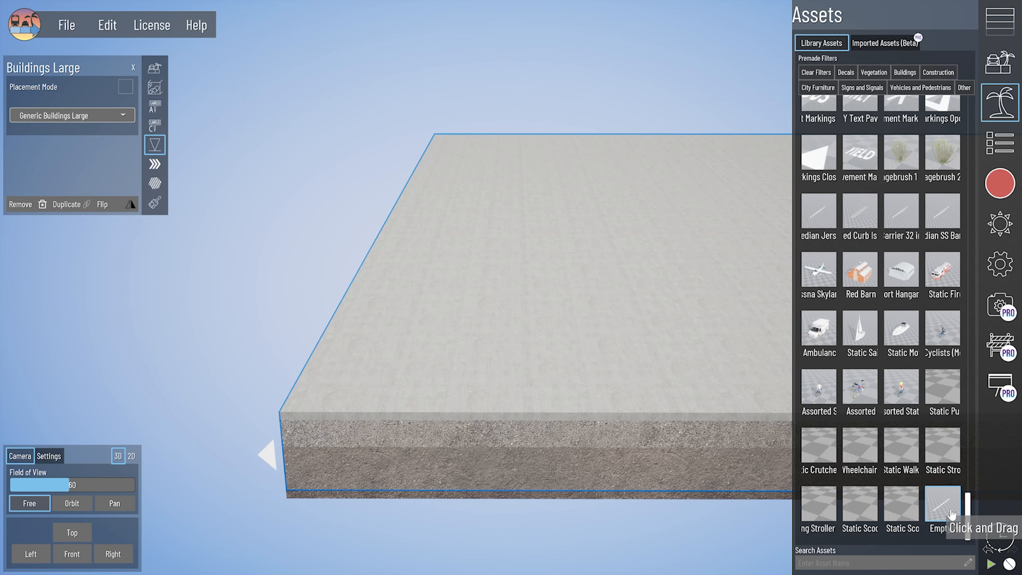
Place an Empty Pipe asset on the large buildings slab, turn it across the slab and raise it.
left_click_drag(951, 514, 459, 253)
left_click(455, 244)
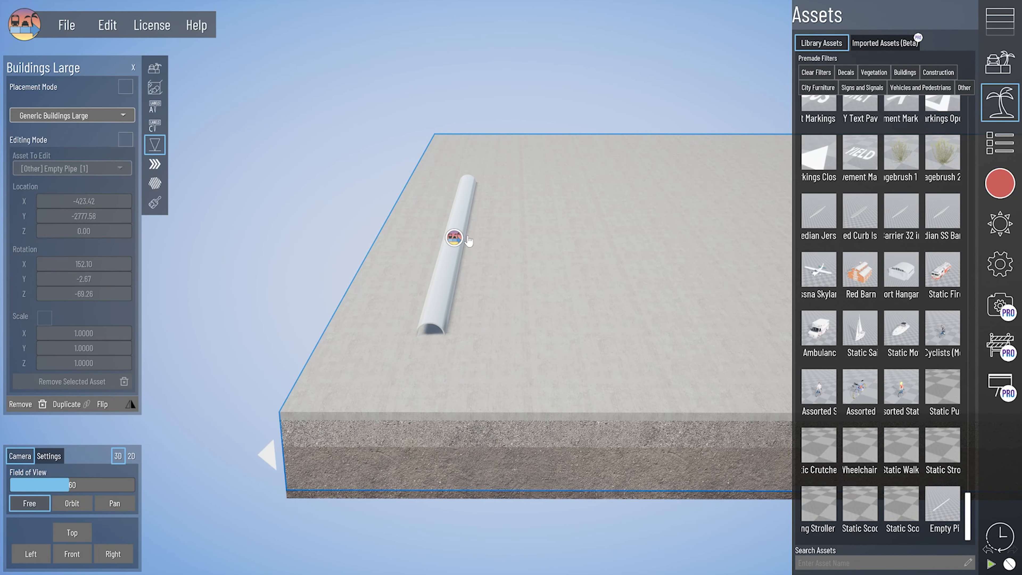
left_click_drag(487, 252, 559, 240)
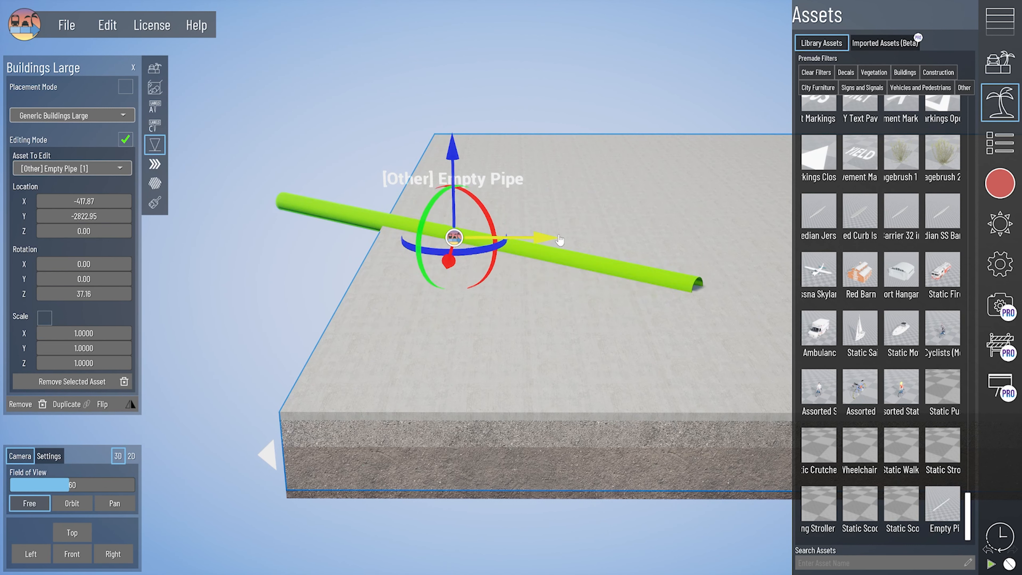
left_click_drag(475, 203, 475, 182)
Set the 48_inch_pipe utility's external position to X -506 and Y 239, with a Z rotation of 19.20.
left_click(155, 88)
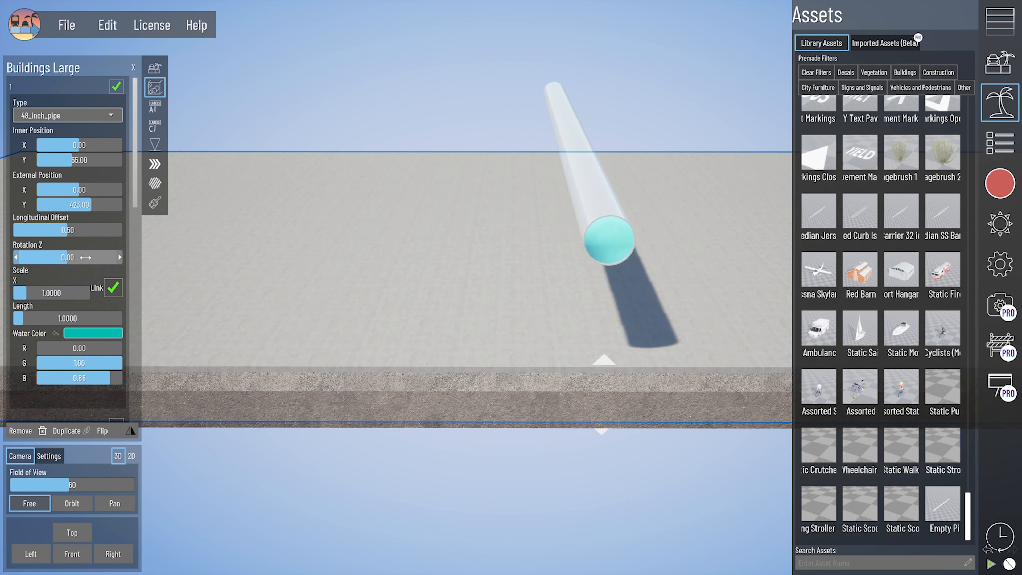
left_click_drag(92, 204, 86, 204)
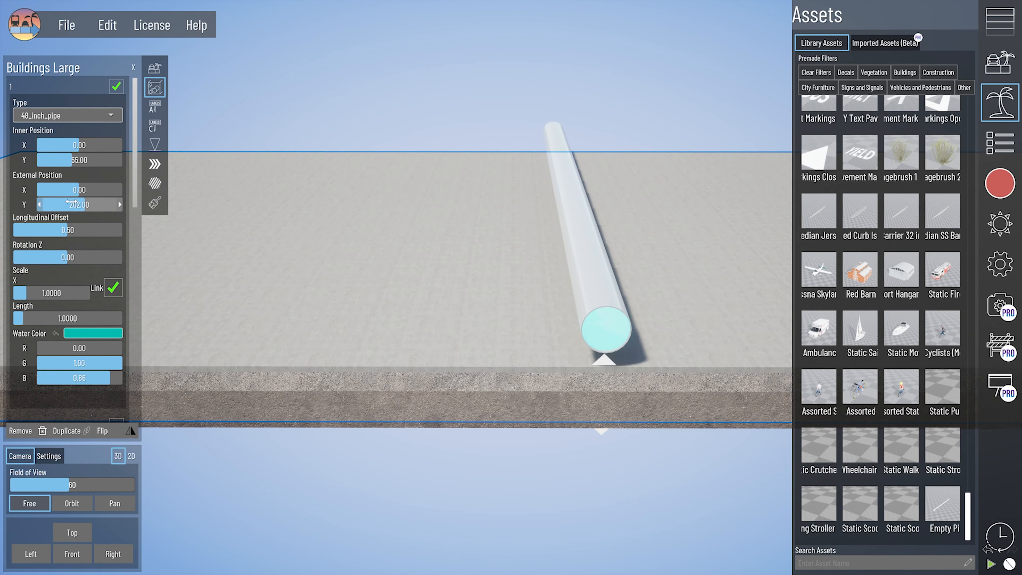
middle_click_drag(201, 235, 246, 240)
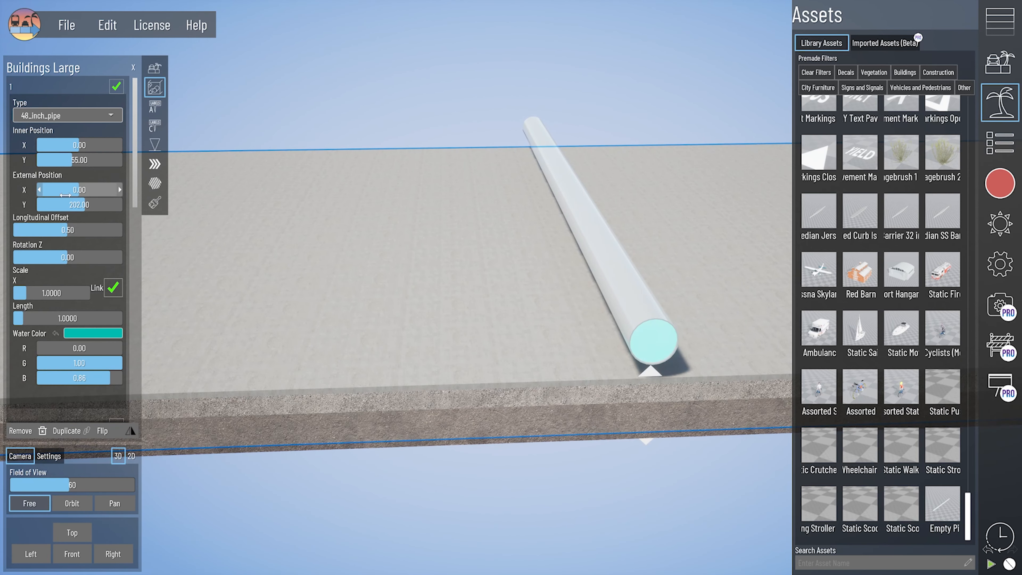
left_click_drag(84, 205, 48, 189)
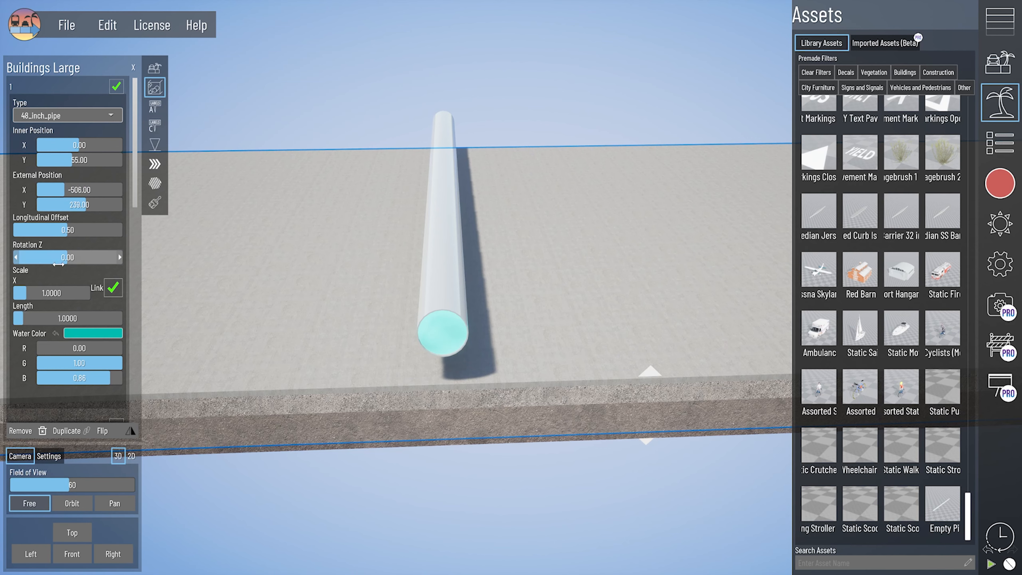
mouse_move(59, 264)
left_mouse_down()
mouse_move(101, 264)
mouse_move(52, 264)
mouse_move(73, 258)
left_mouse_up()
Move the Empty Pipe asset to the middle of the slab and raise it.
middle_click_drag(262, 277, 655, 298)
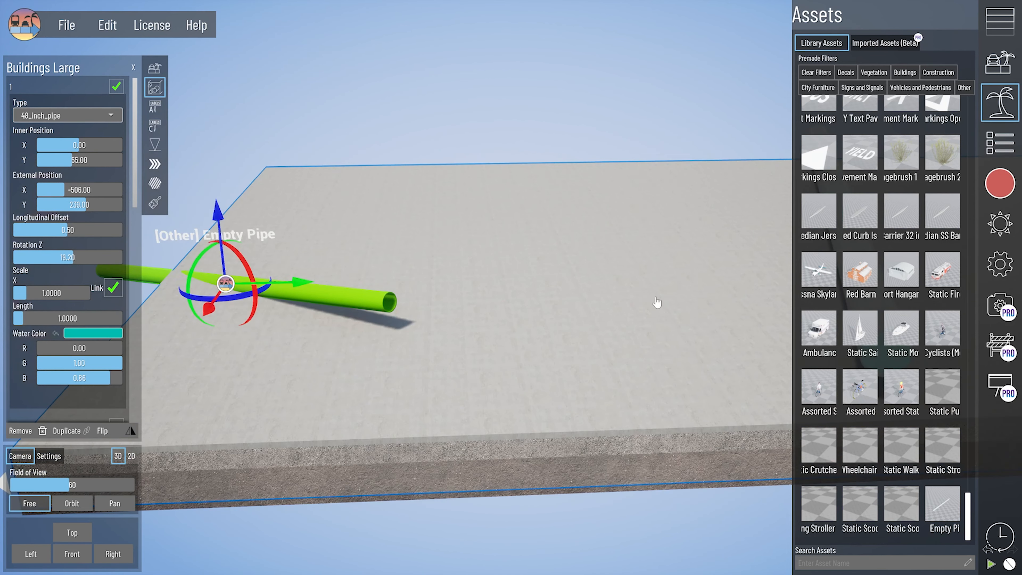
left_click_drag(276, 287, 483, 288)
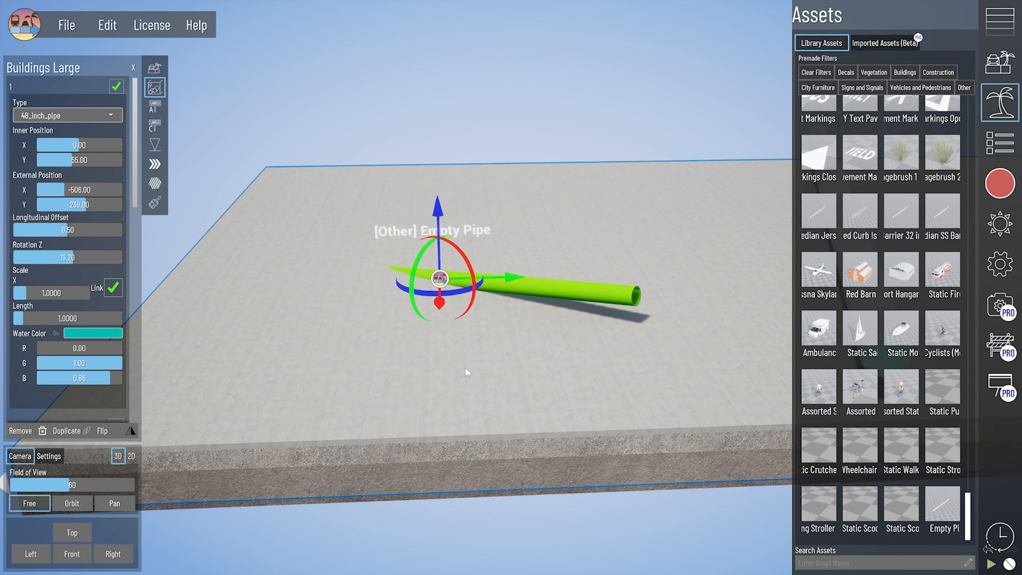
left_click_drag(439, 209, 438, 163)
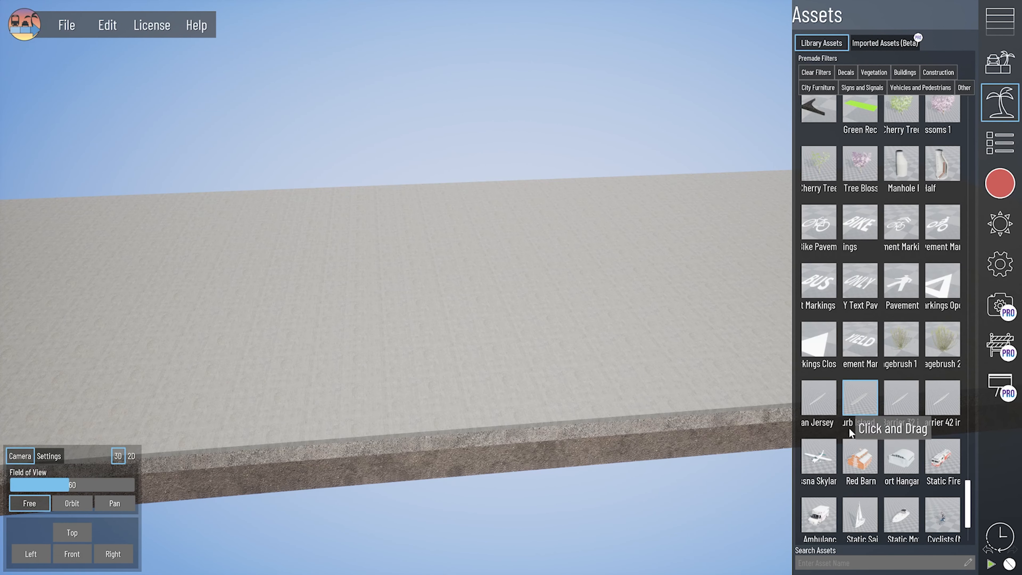
Place the DEA Median Jersey asset on the empty slab and browse the library's road and wall sections.
left_click_drag(812, 407, 271, 267)
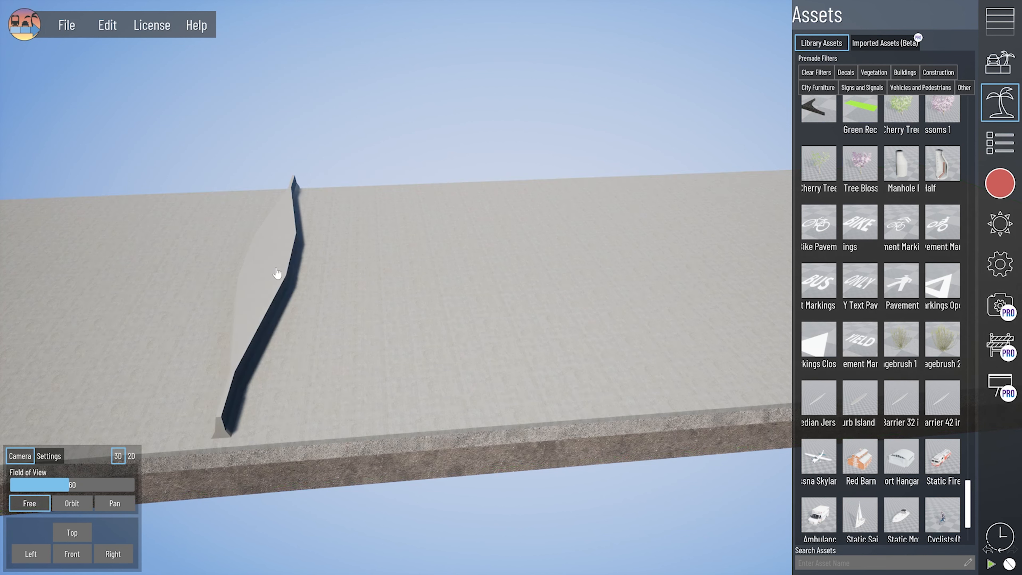
left_click(996, 28)
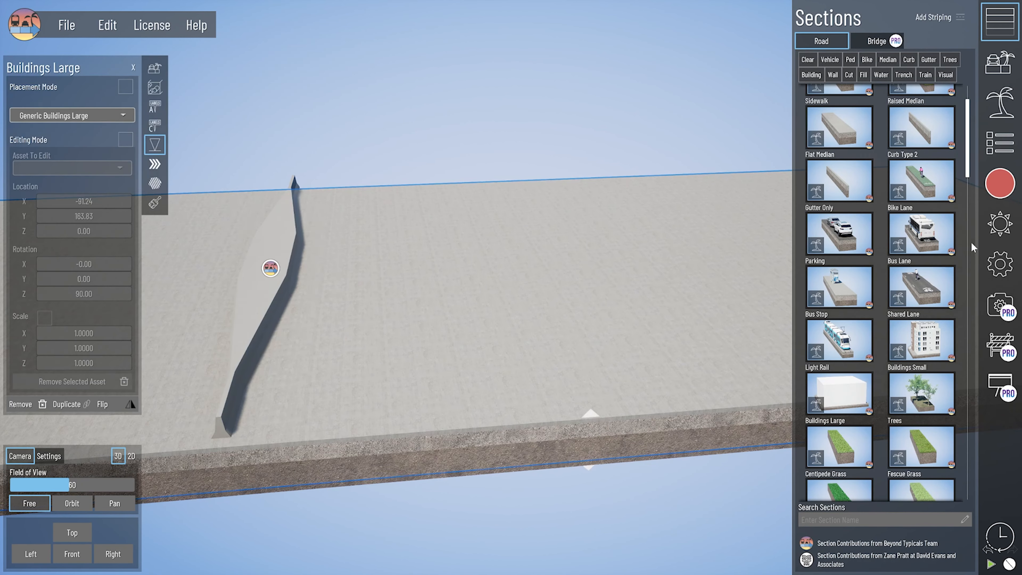
left_click_drag(971, 242, 974, 357)
scroll(973, 357, "down", 8)
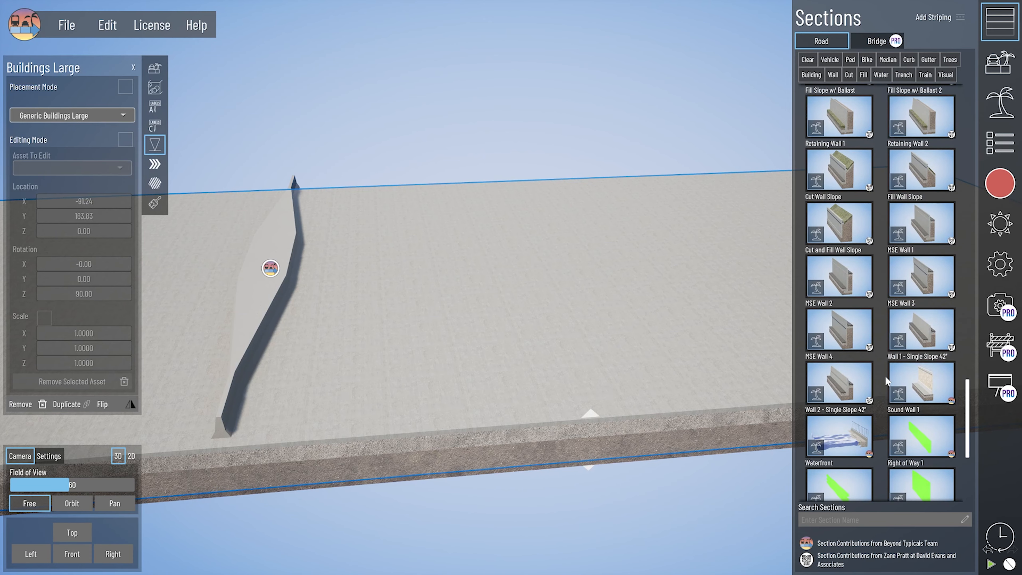
left_click(994, 67)
left_click(1005, 91)
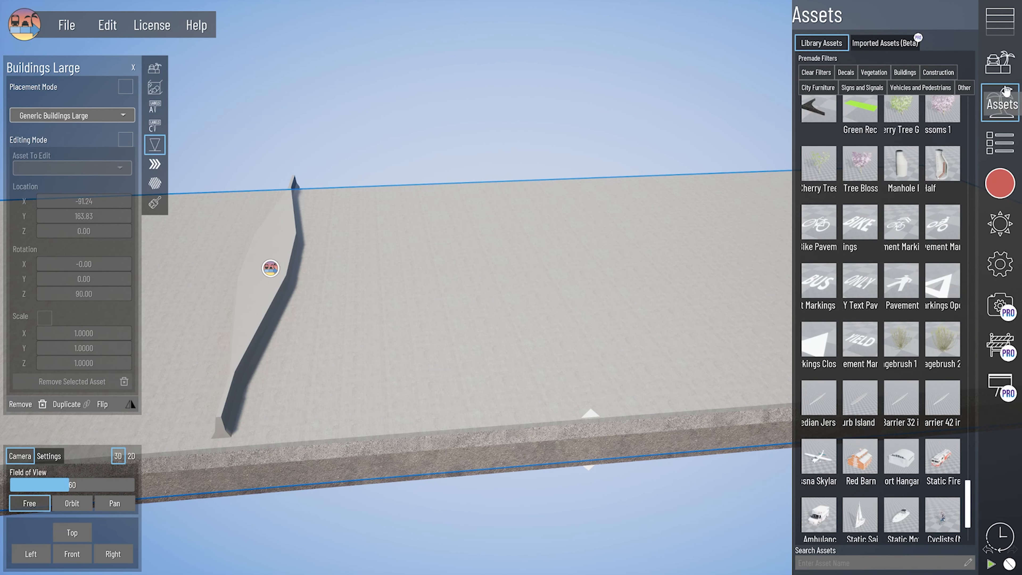
Place the rolled curb island median and the 32-inch and 42-inch SS barrier medians beside the Jersey median.
scroll(891, 380, "down", 1)
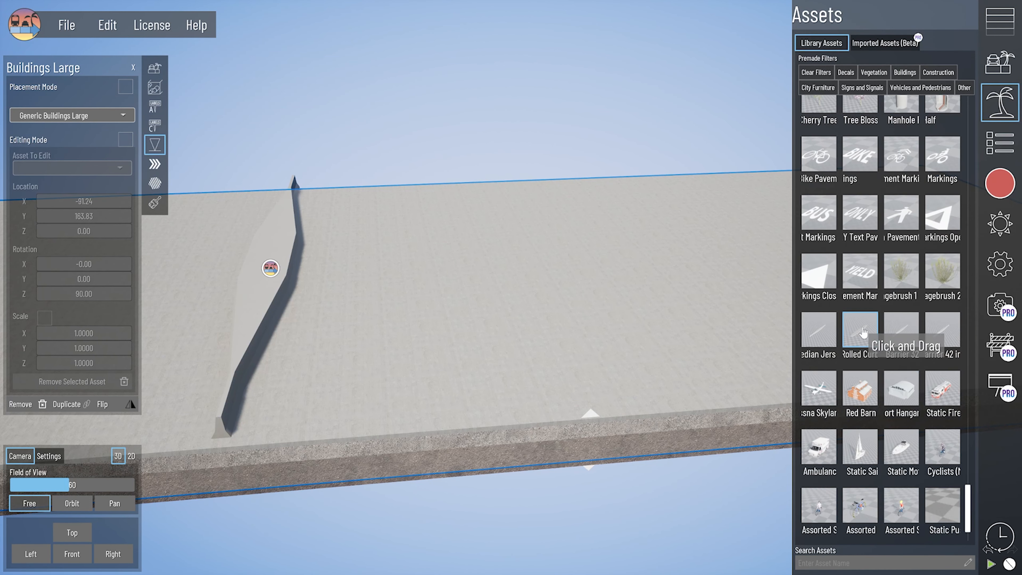
left_click_drag(855, 333, 429, 261)
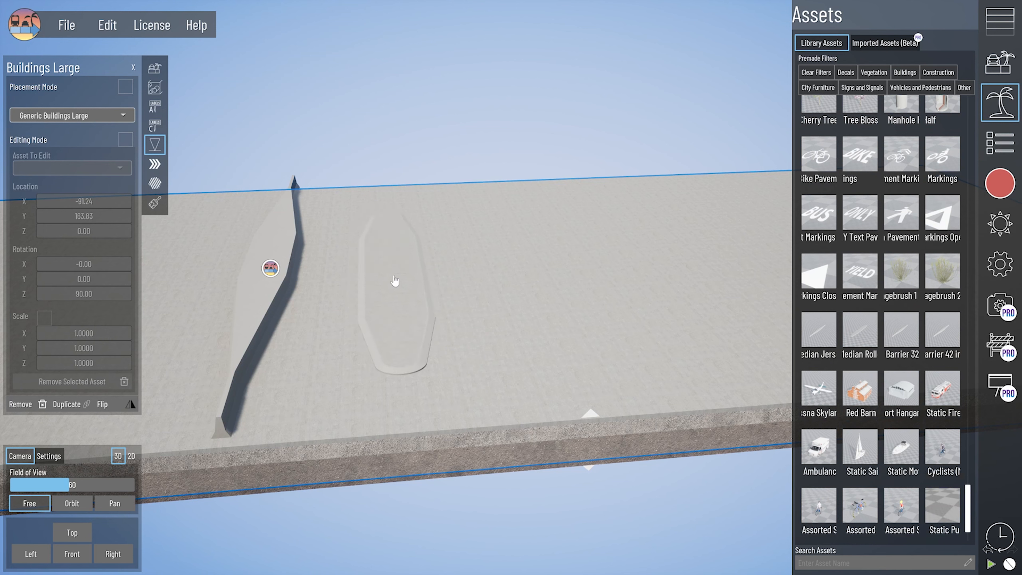
left_click_drag(860, 318, 488, 270)
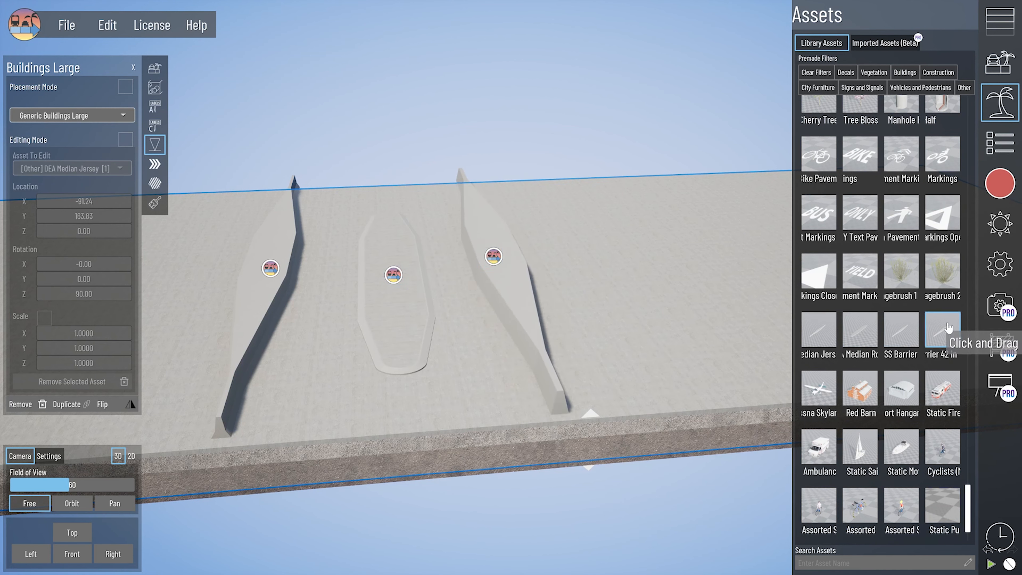
left_click_drag(937, 337, 587, 258)
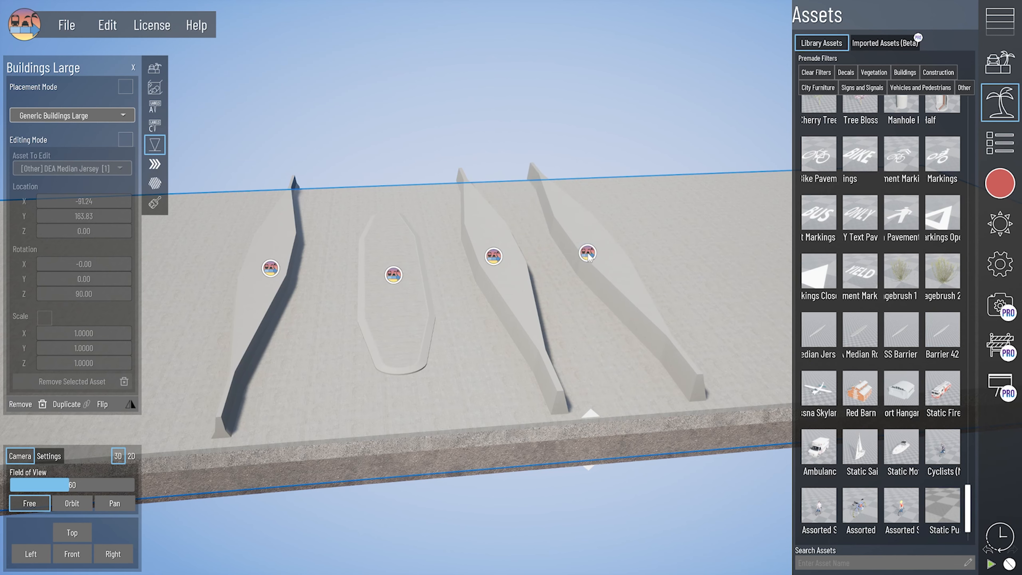
Open the pier and girder settings of the Bridge Median Flat section.
right_click_drag(612, 333, 538, 310)
left_click(408, 149)
right_click_drag(434, 320, 344, 292)
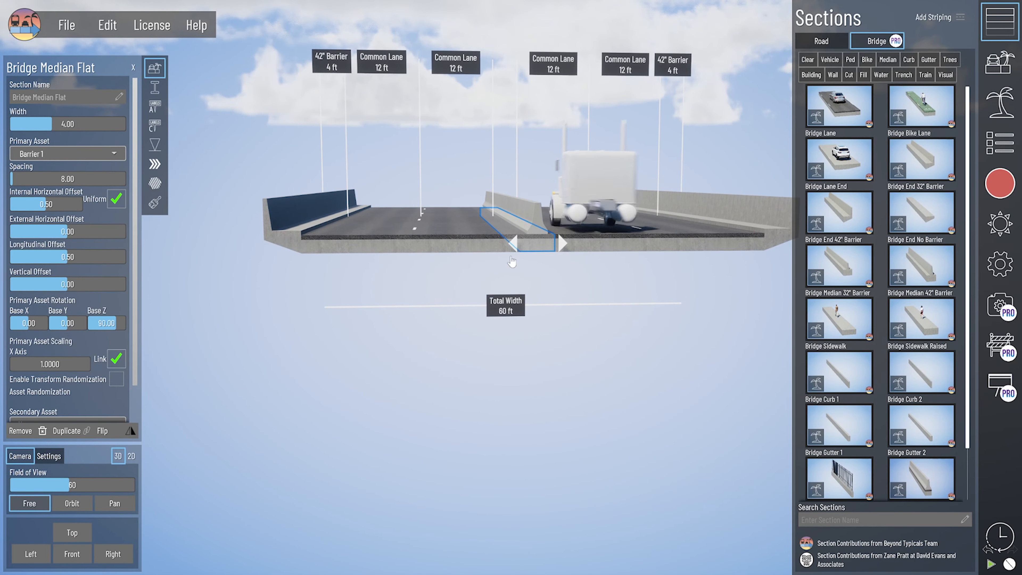
left_click(149, 91)
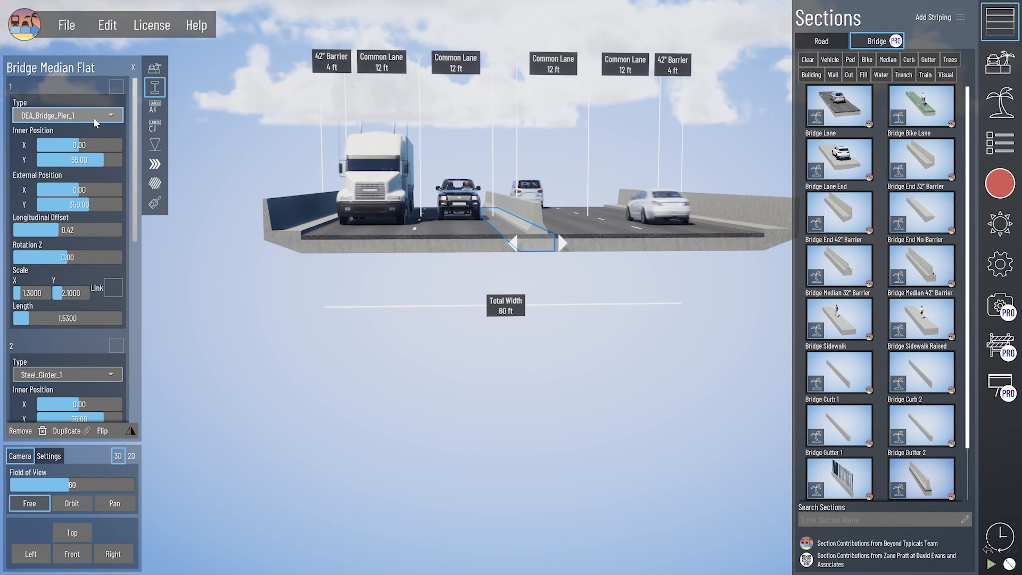
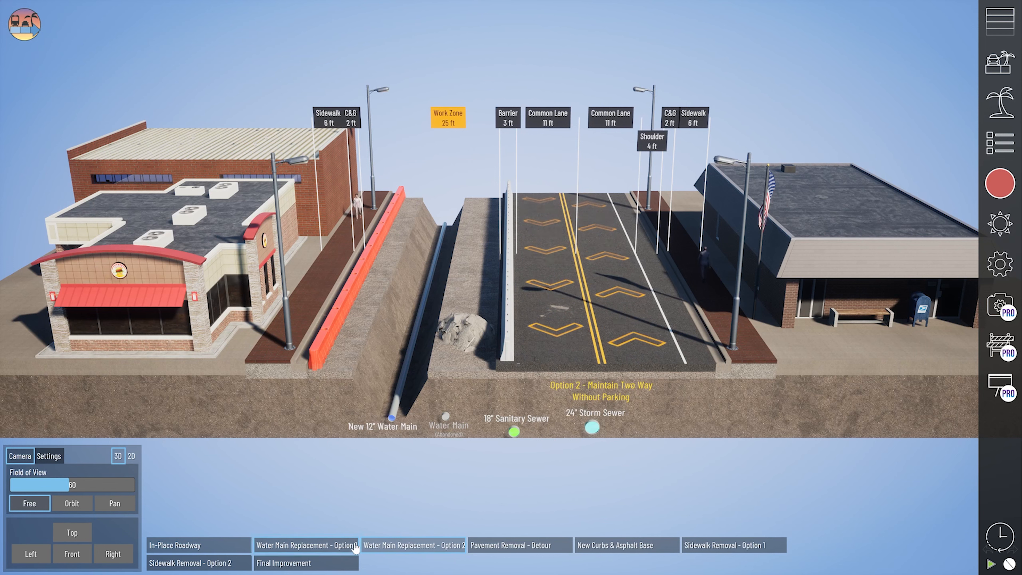
Show the stages Water Main Replacement Options 1 and 2, Pavement Removal - Detour, New Curbs & Asphalt Base and Sidewalk Removal - Option 1.
left_click(344, 550)
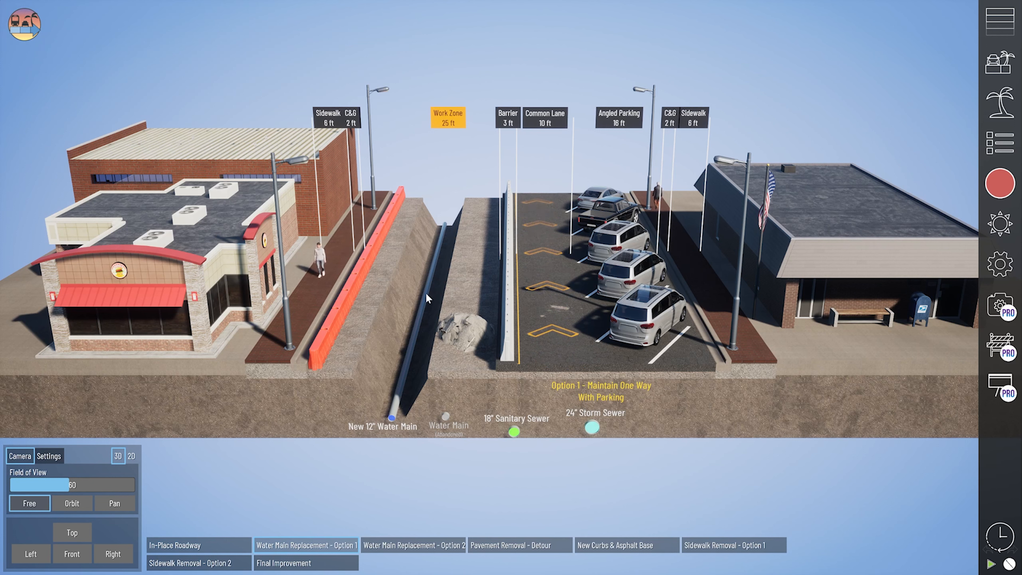
left_click(433, 549)
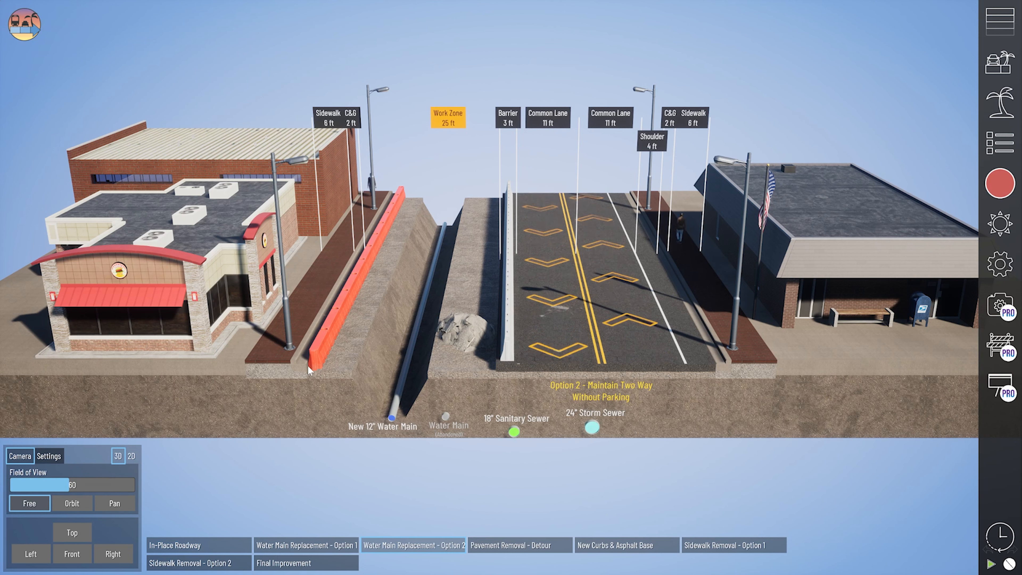
left_click(552, 547)
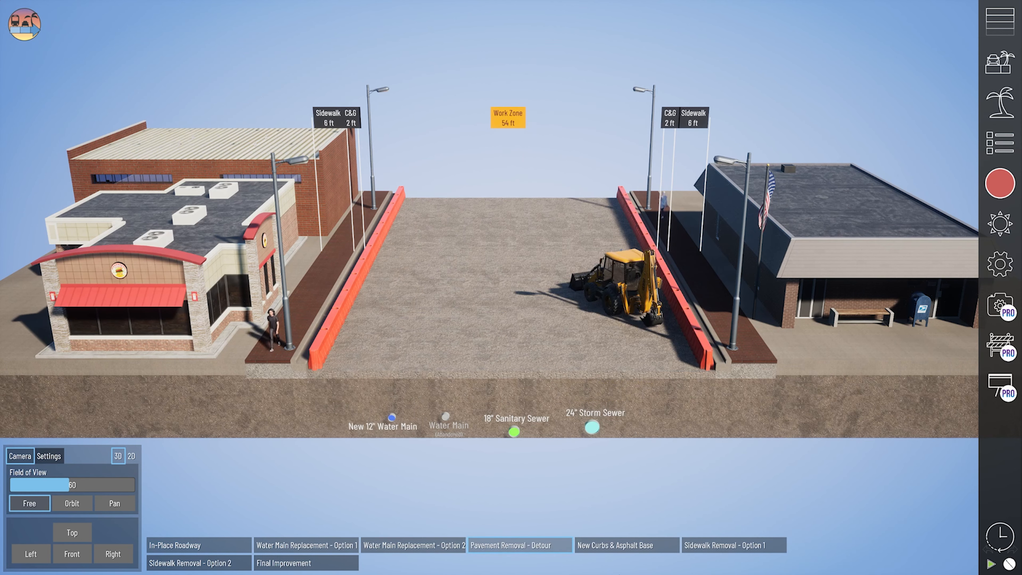
left_click(624, 552)
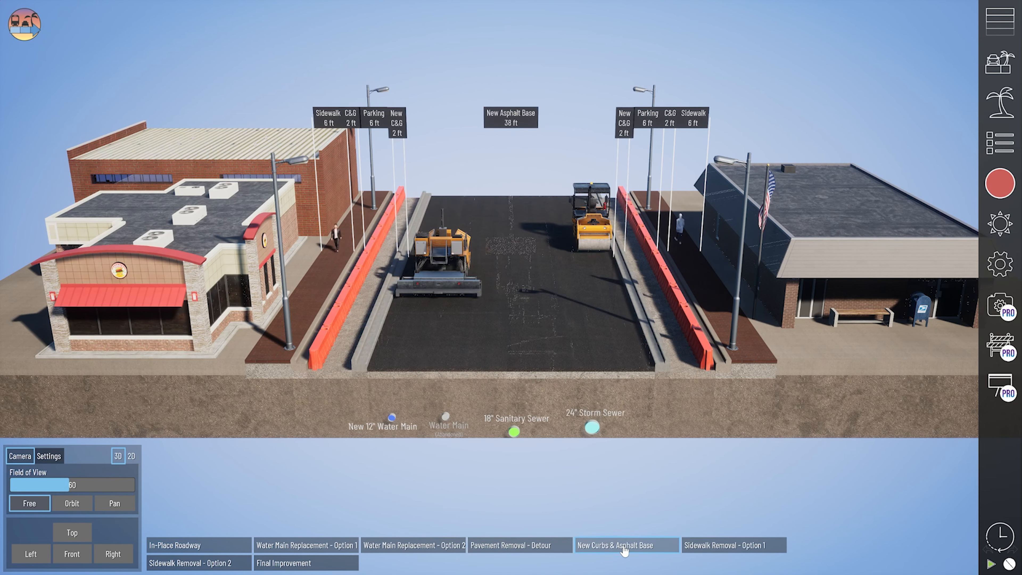
left_click(708, 549)
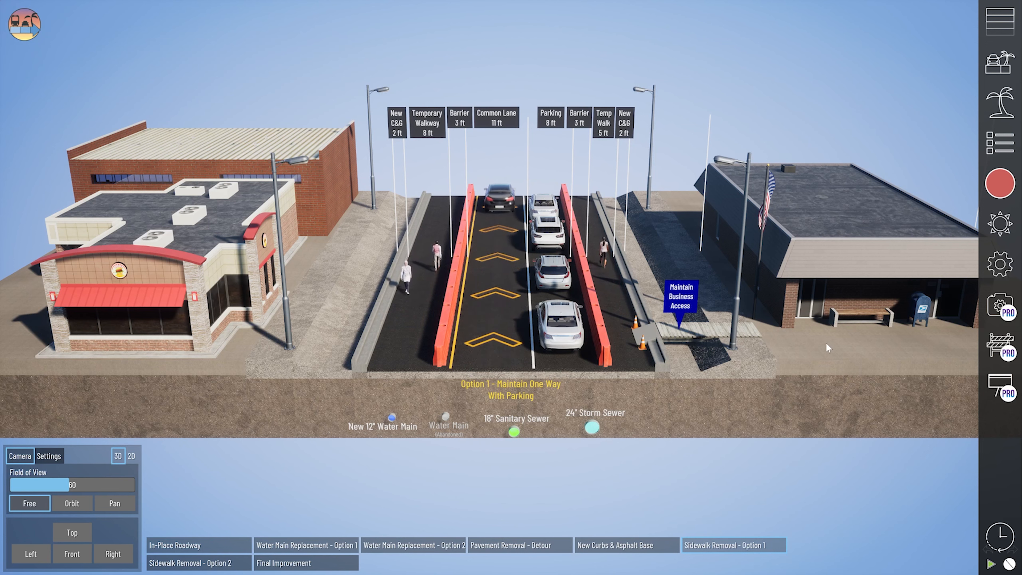
Inspect the Sidewalk Ramp asset on the 5 ft temporary walk near the business access.
left_click(637, 381)
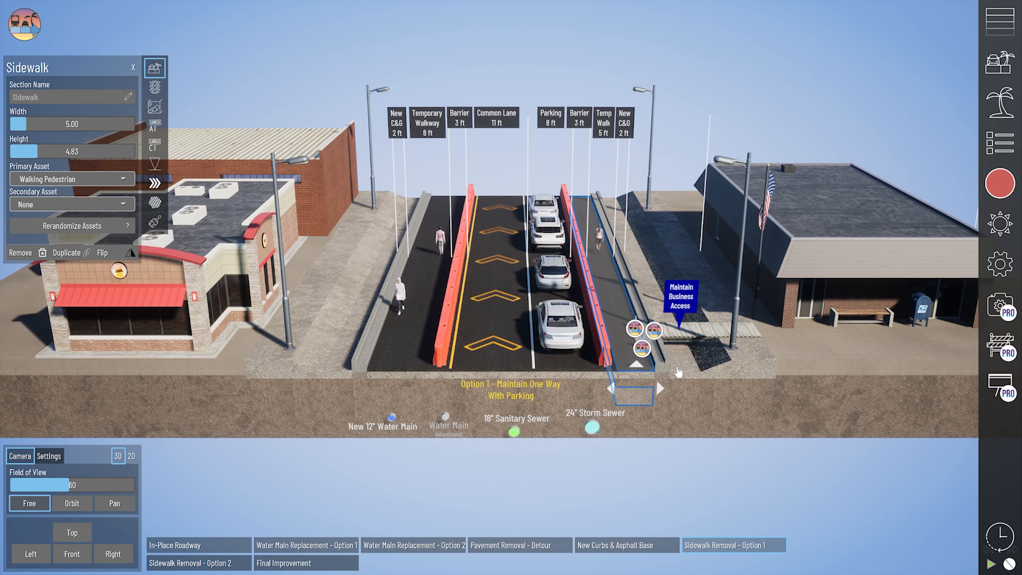
left_click(655, 329)
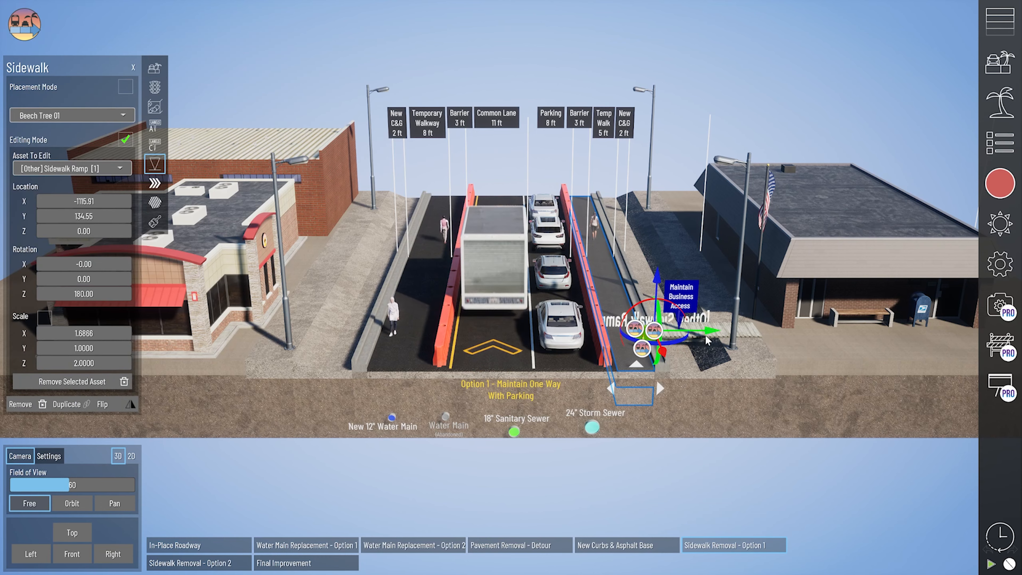
scroll(707, 341, "up", 1)
middle_click_drag(707, 341, 486, 343)
scroll(489, 346, "up", 1)
Inspect the "Maintain Business Access" label and the Fence 2 assets forming the walkway to the building, and clear the selection.
left_click(504, 445)
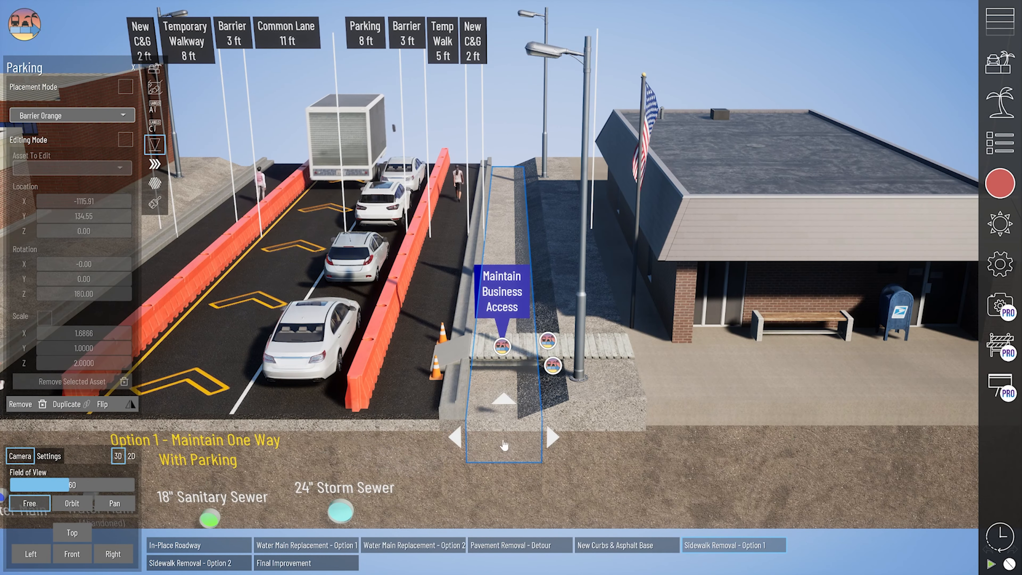
left_click(547, 340)
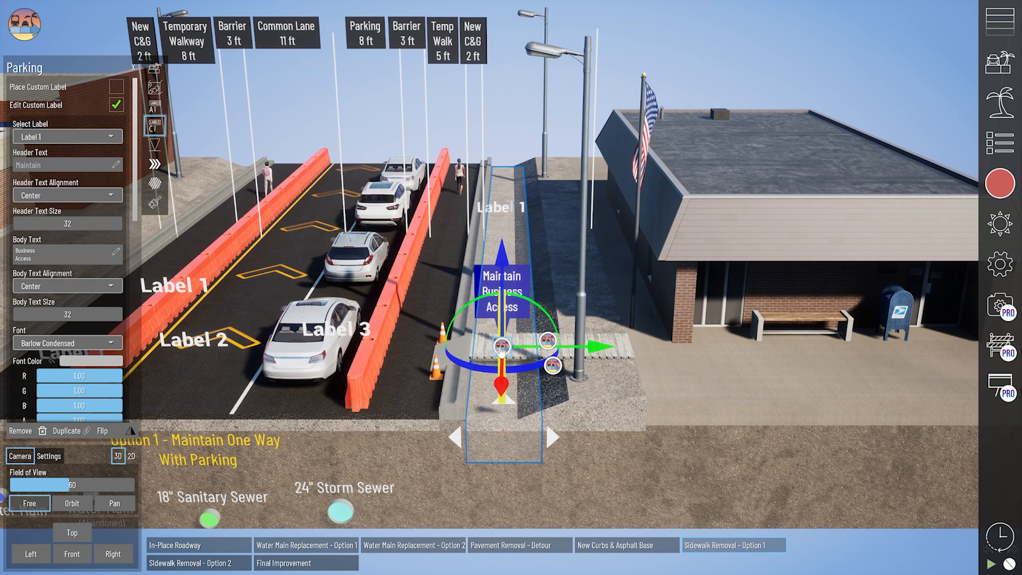
left_click(547, 341)
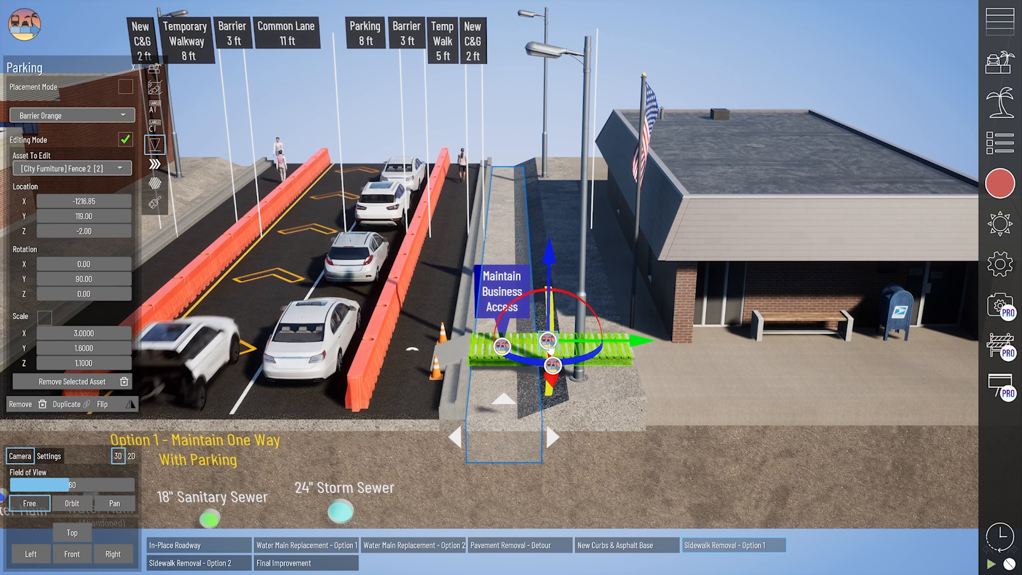
left_click(552, 366)
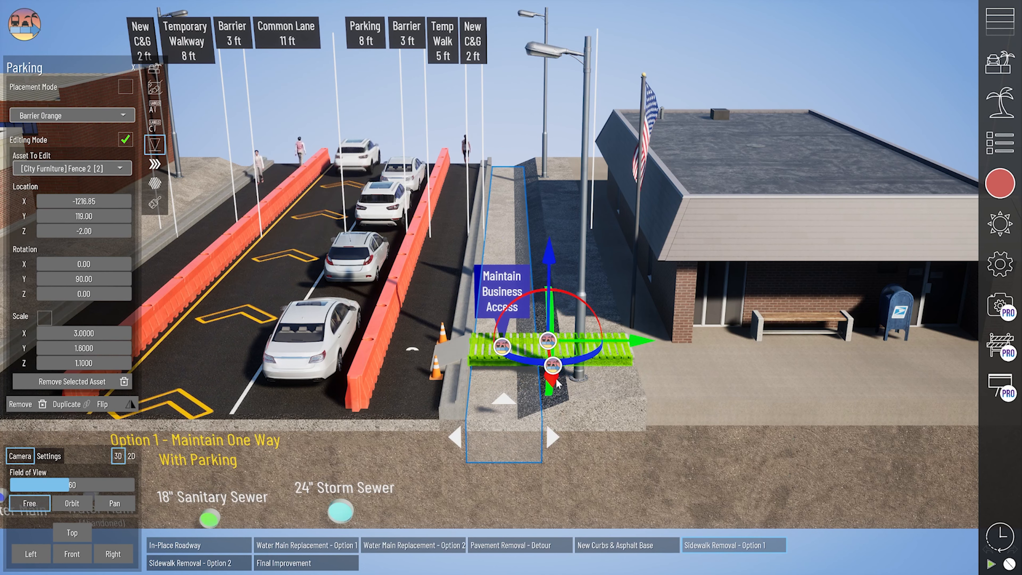
left_click(530, 130)
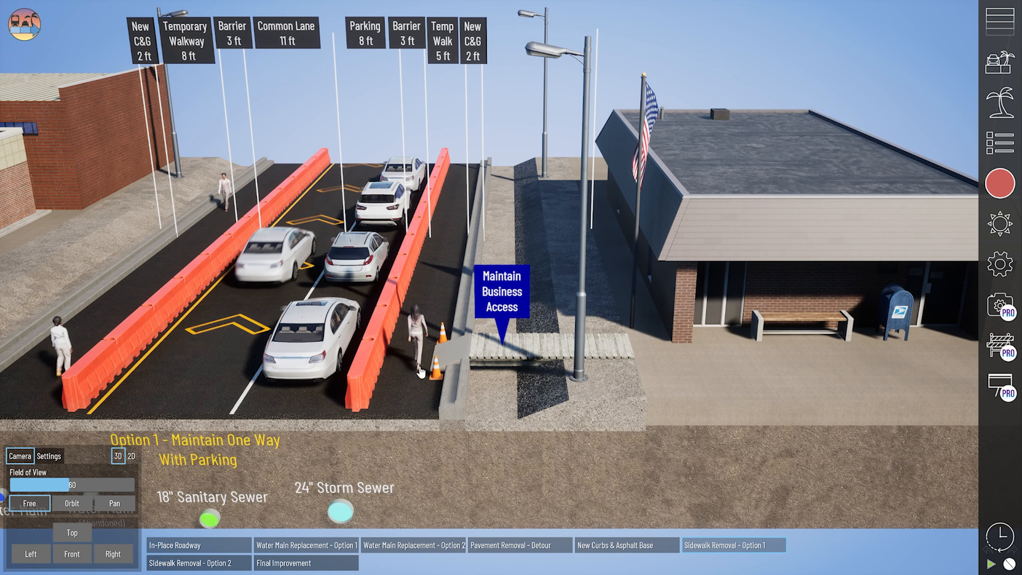
Examine the full Sidewalk Removal - Option 1 layout, from the business access to the one-way lane, parking and 8 ft temporary walkway.
middle_click_drag(346, 374, 513, 374)
scroll(514, 374, "down", 4)
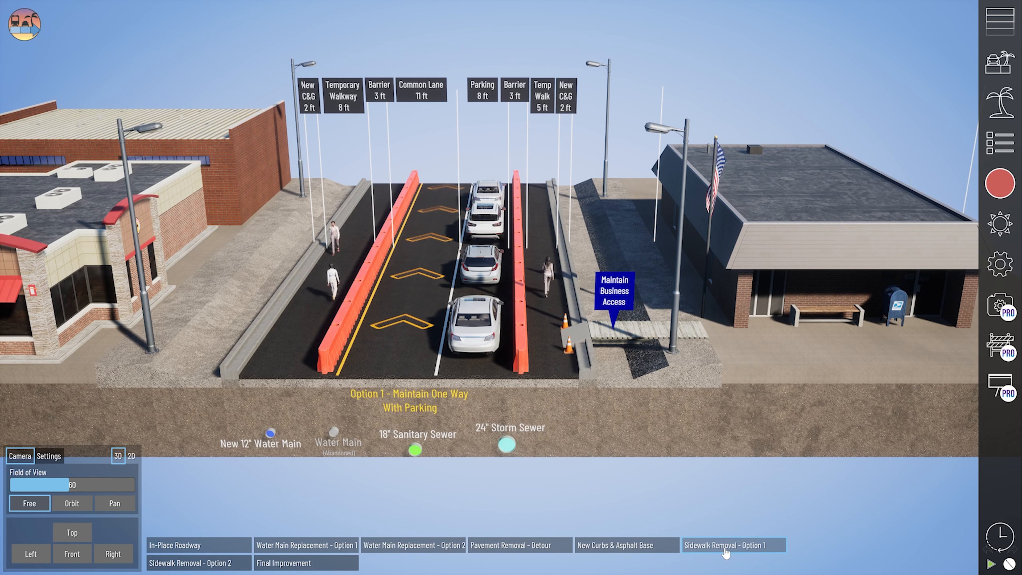
middle_click_drag(413, 370, 457, 393)
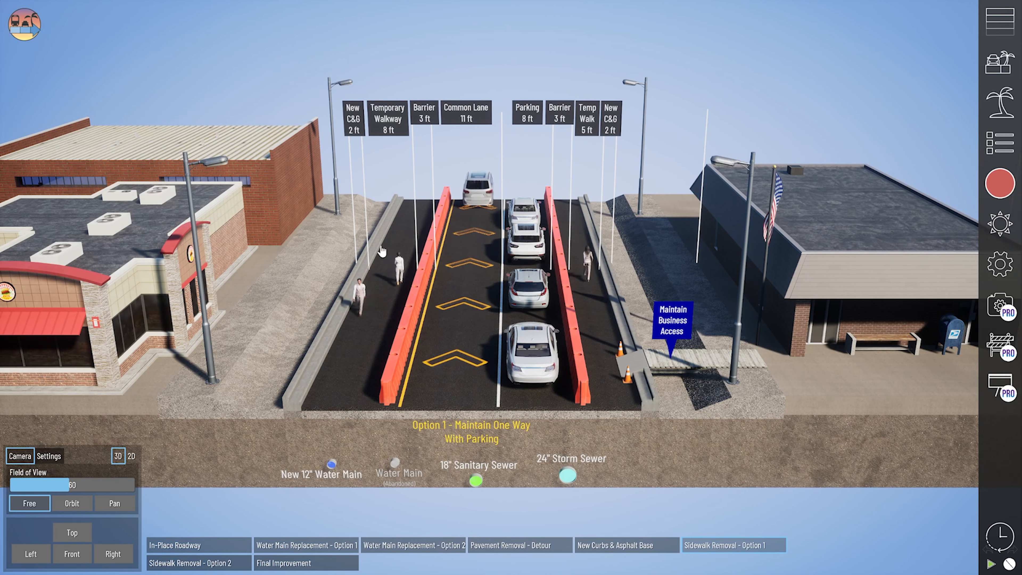
scroll(284, 437, "up", 3)
middle_click_drag(278, 445, 337, 358)
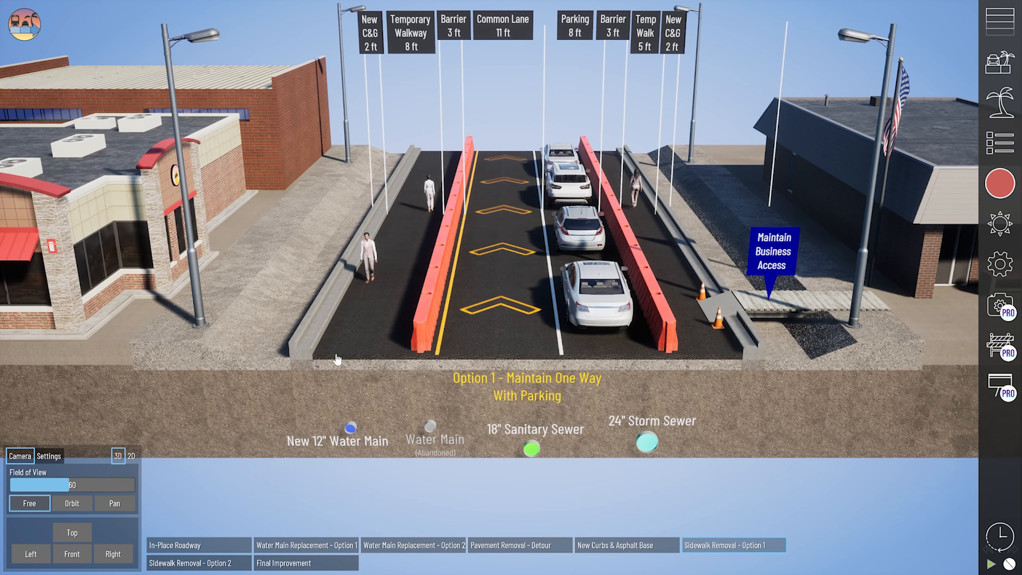
right_click_drag(337, 358, 329, 348)
scroll(329, 347, "up", 4)
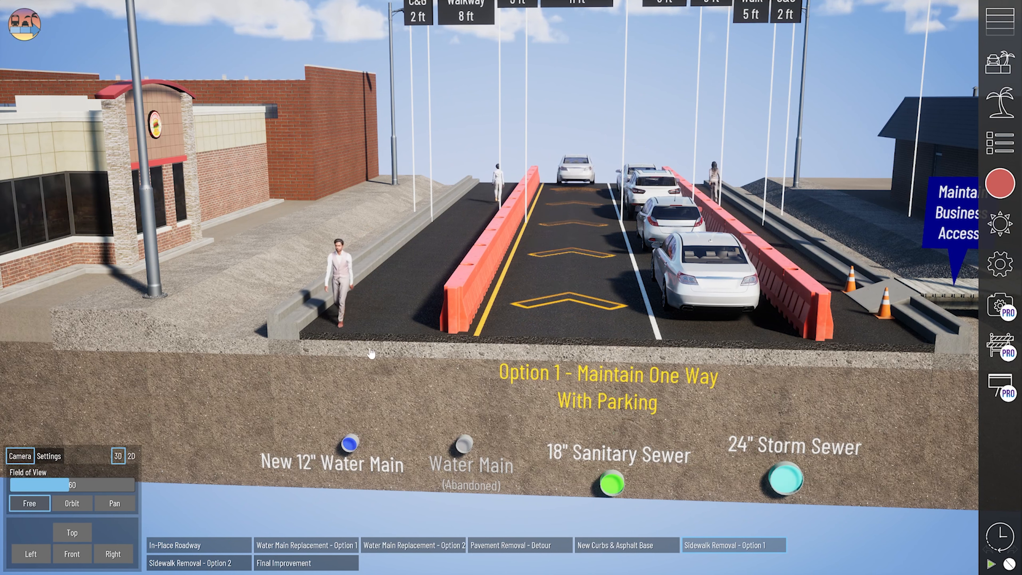
Inspect the texturing settings of the sidewalk section forming the 8 ft temporary walkway, and clear the selection.
left_click(370, 353)
left_click(343, 339)
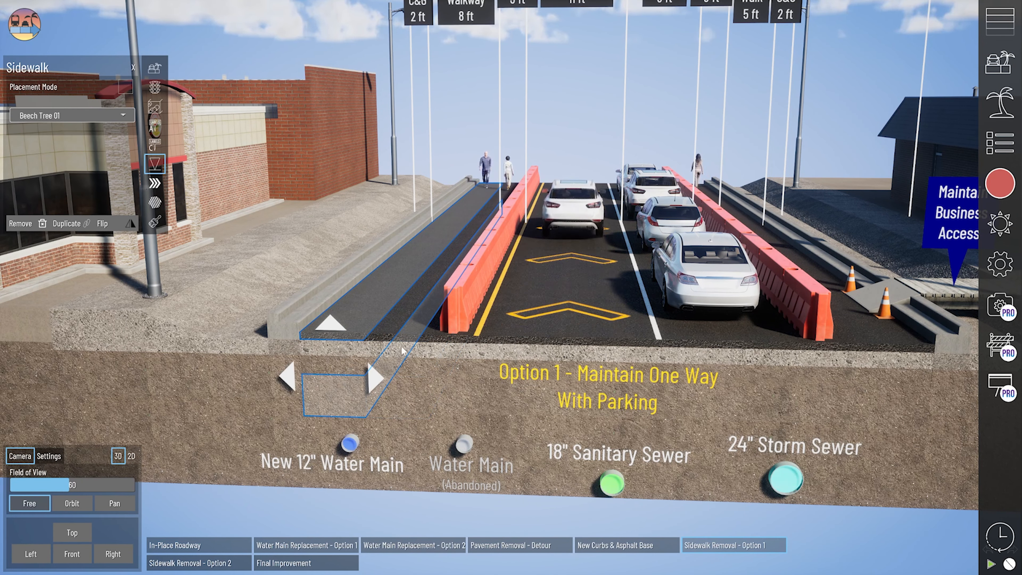
left_click(155, 222)
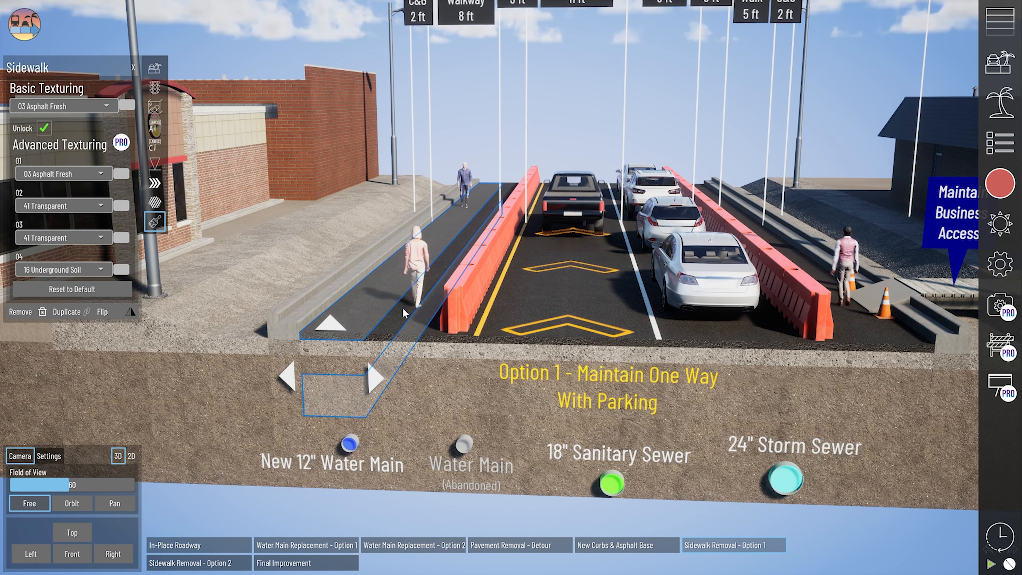
middle_click_drag(403, 322, 469, 302)
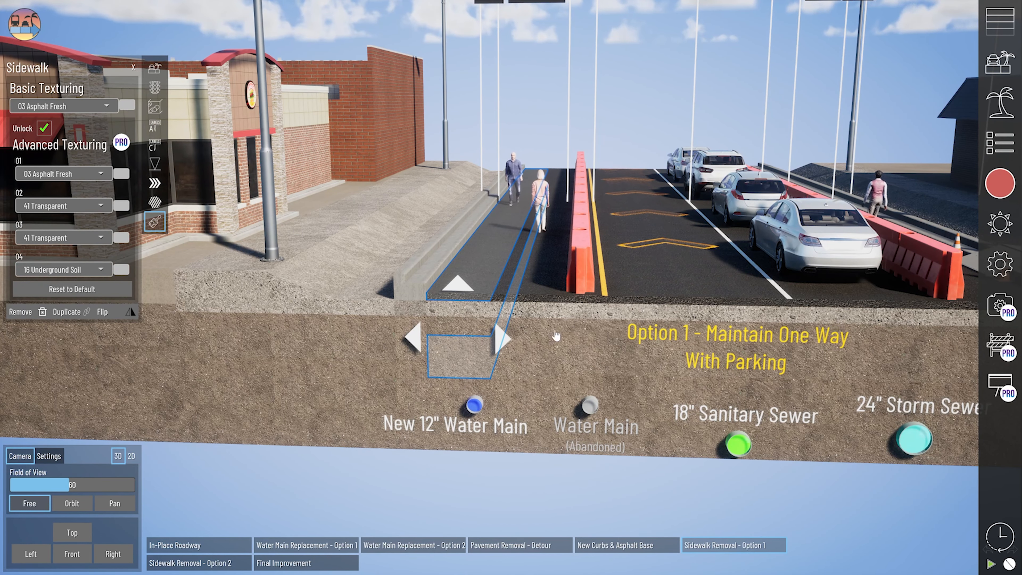
left_click(622, 115)
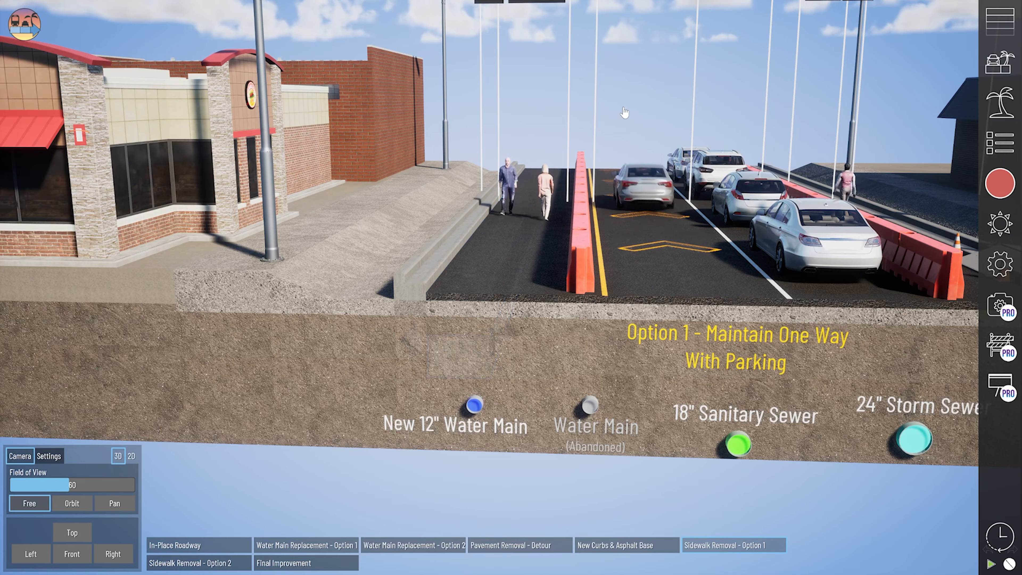
Compare the Sidewalk Removal - Option 2 stage with Sidewalk Removal - Option 1, ending on Option 2.
middle_click_drag(690, 332, 529, 381)
scroll(529, 381, "down", 3)
middle_click_drag(605, 334, 614, 360)
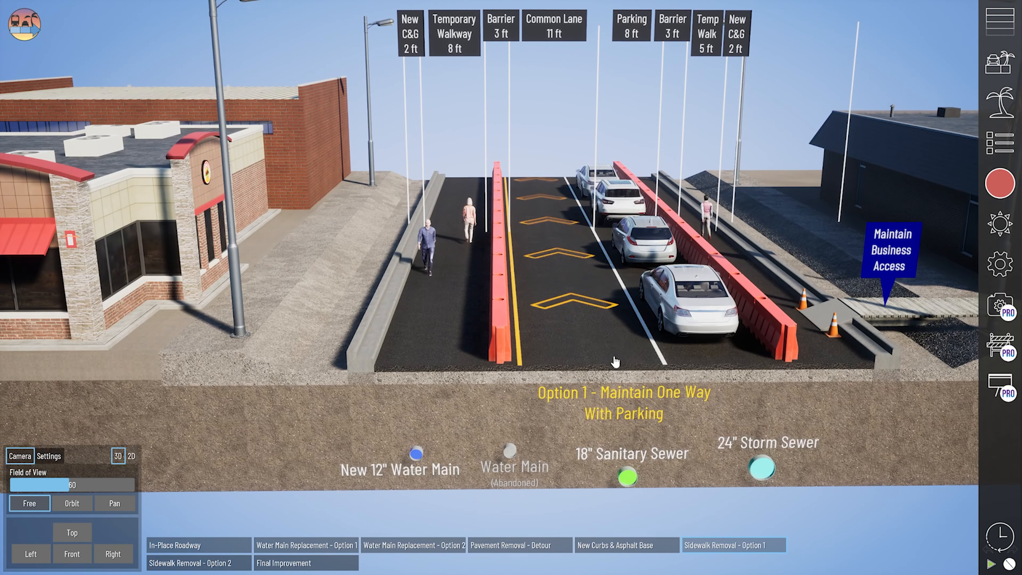
left_click(192, 567)
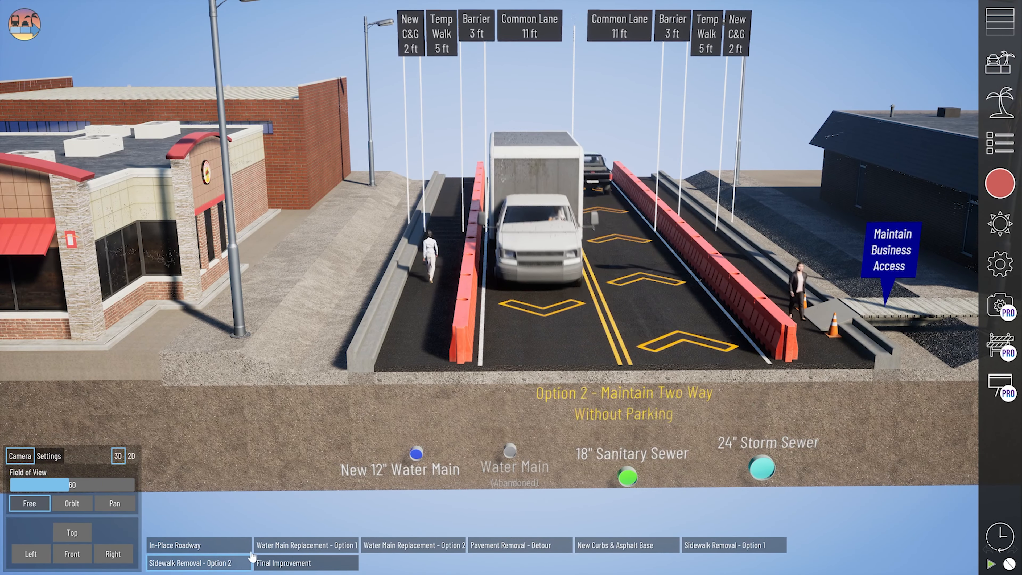
middle_click_drag(656, 313, 603, 347)
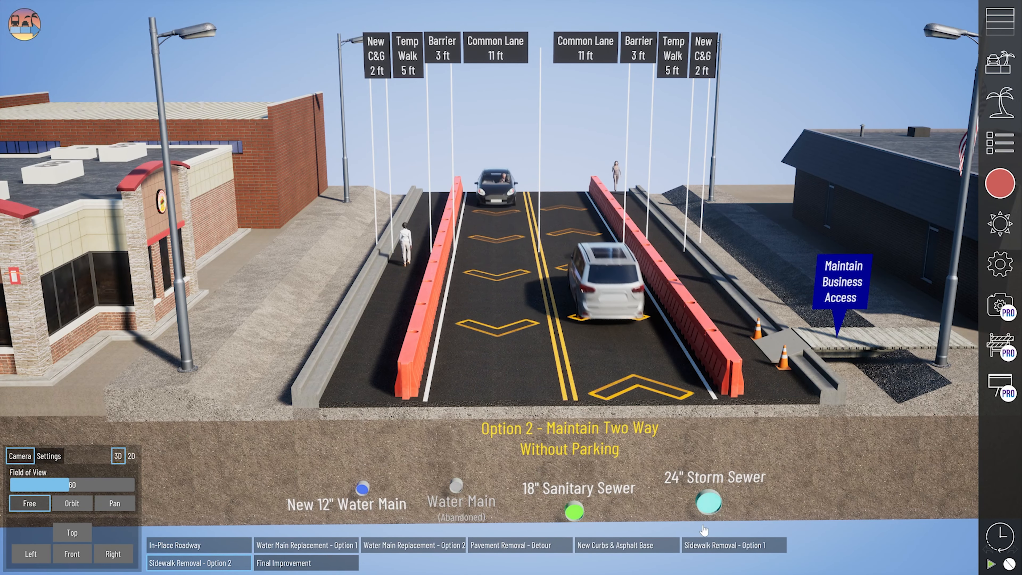
left_click(734, 545)
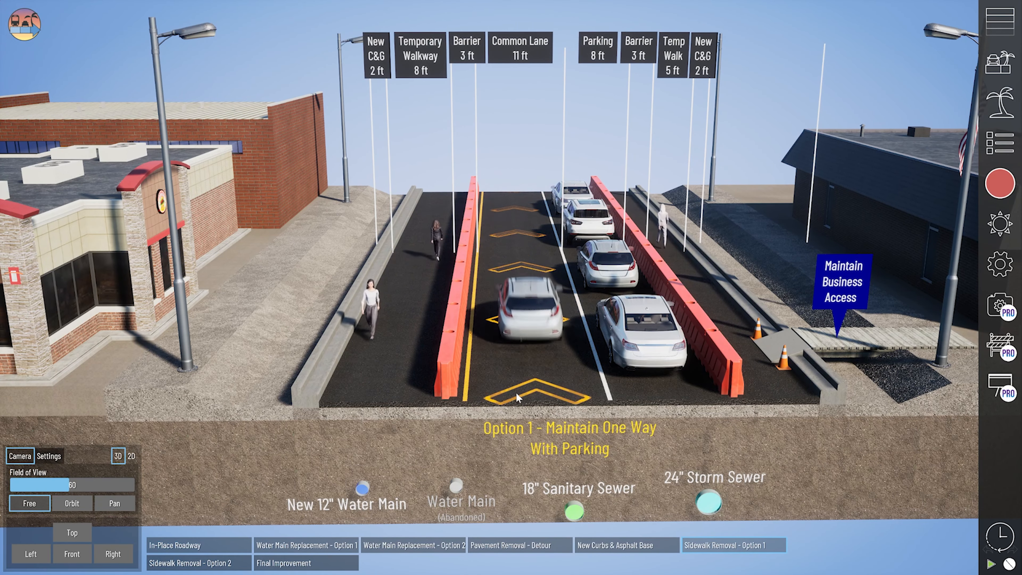
left_click(175, 567)
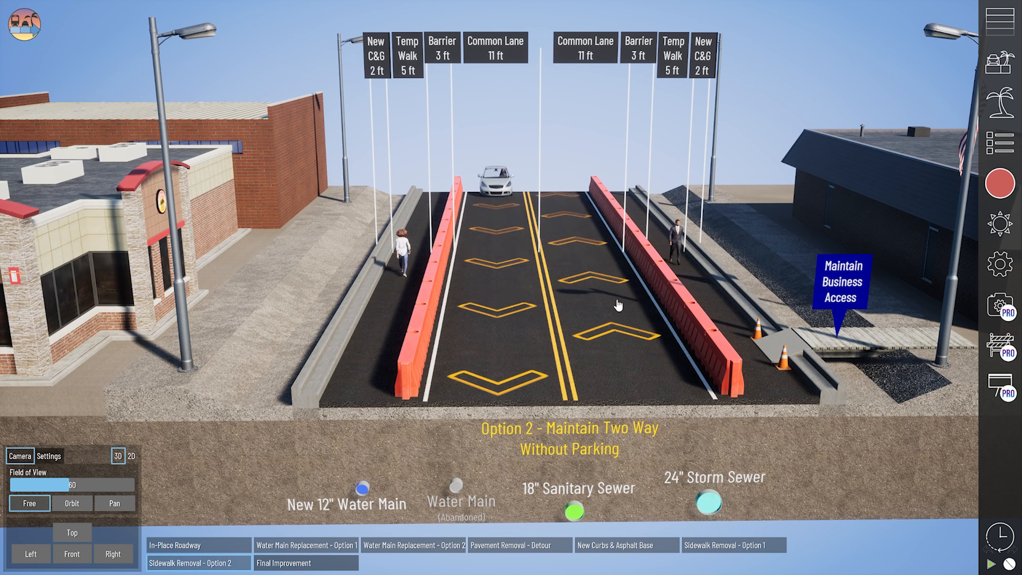
middle_click_drag(616, 306, 580, 335)
scroll(580, 335, "down", 2)
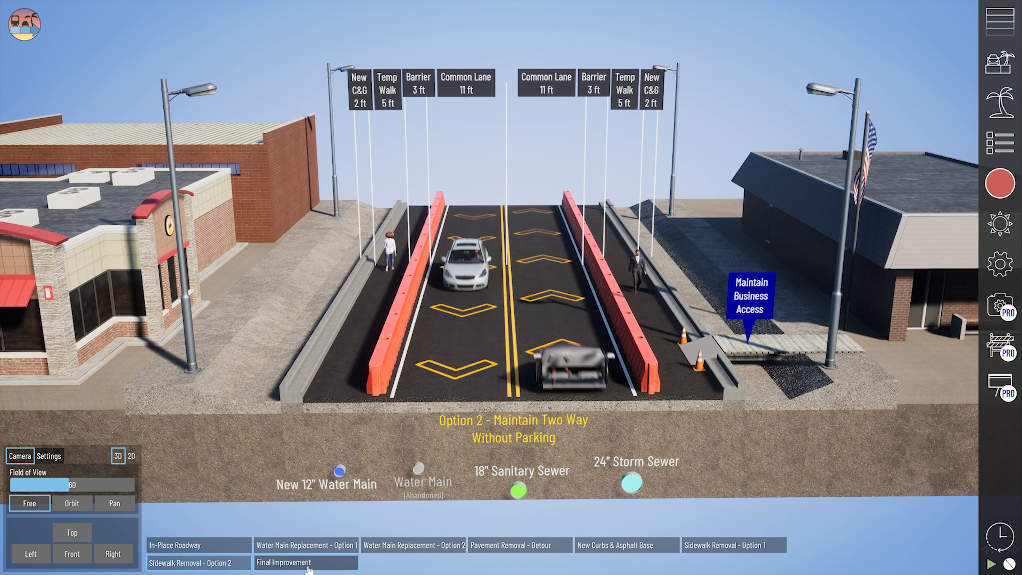
Show the Final Improvement stage and open the asset settings of the 6 ft street buffer beside the restaurant.
left_click(309, 565)
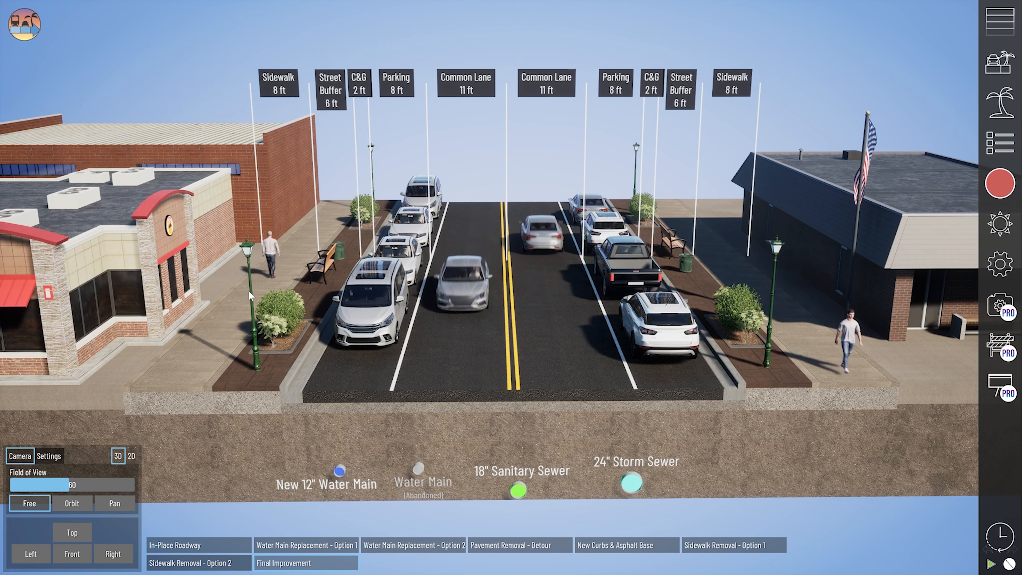
middle_click_drag(234, 310, 356, 278)
scroll(321, 260, "up", 2)
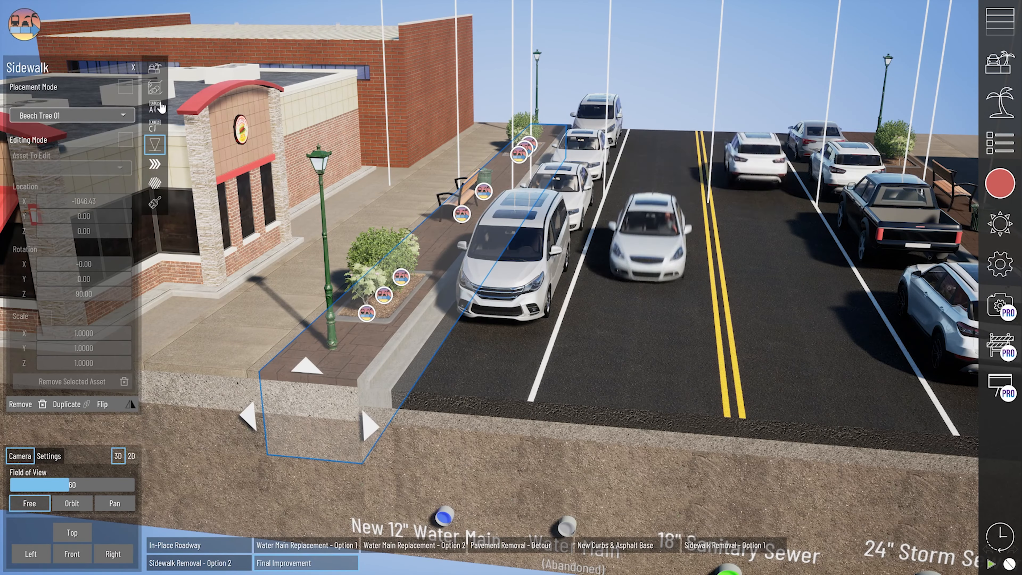
left_click(155, 68)
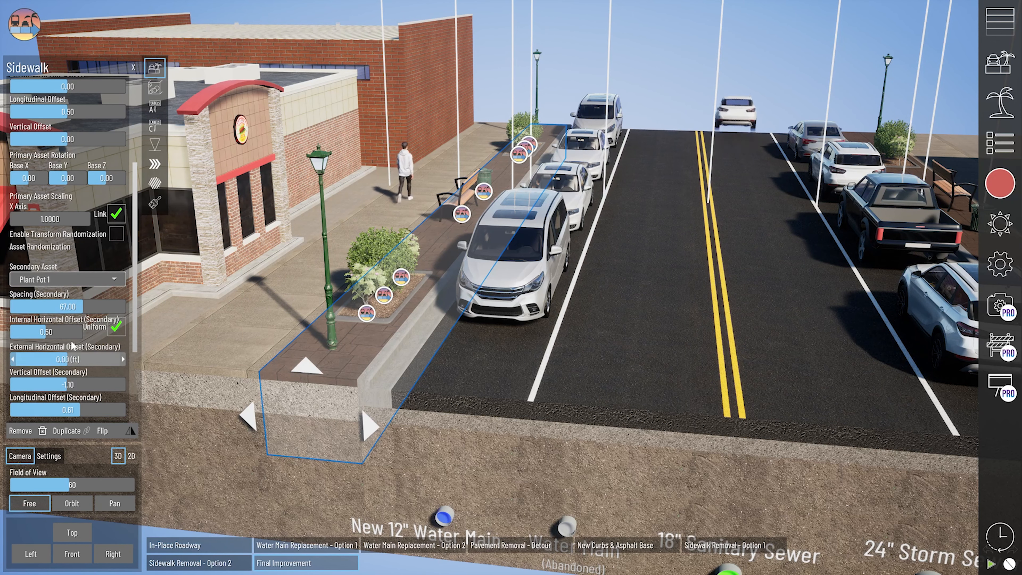
Set the street buffer's Plant Pot 1 longitudinal offset to 0.40, raise the pot vertically, and scale it to 1.5 × 1.5 × 1.25.
scroll(67, 303, "down", 3)
scroll(91, 416, "down", 2)
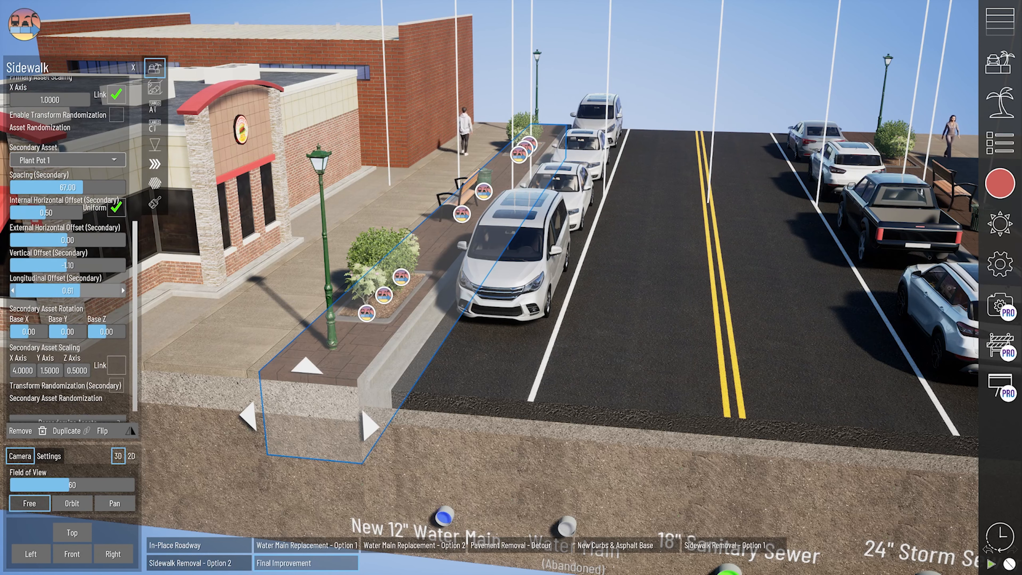
left_click_drag(79, 291, 56, 291)
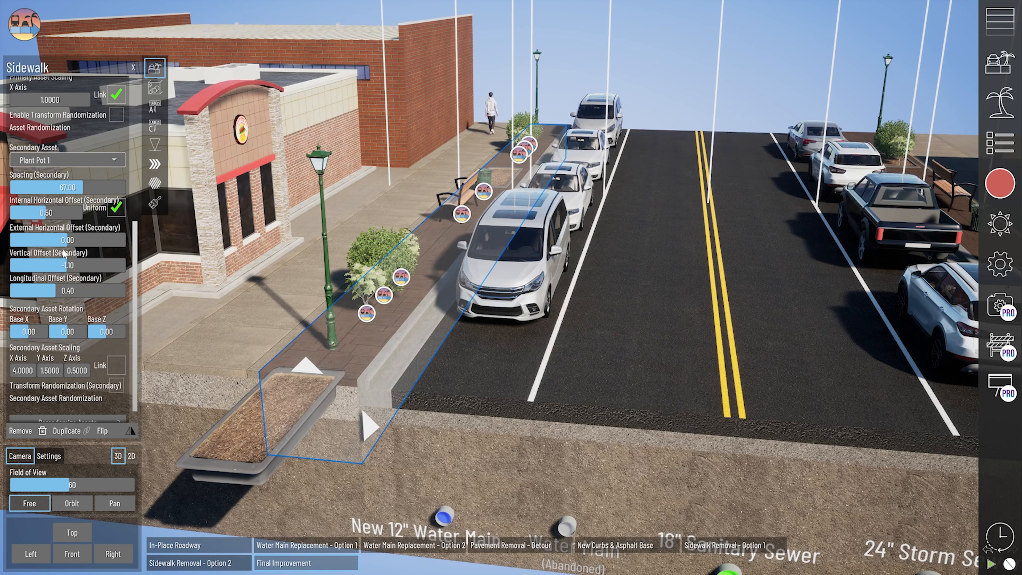
left_click_drag(65, 266, 67, 266)
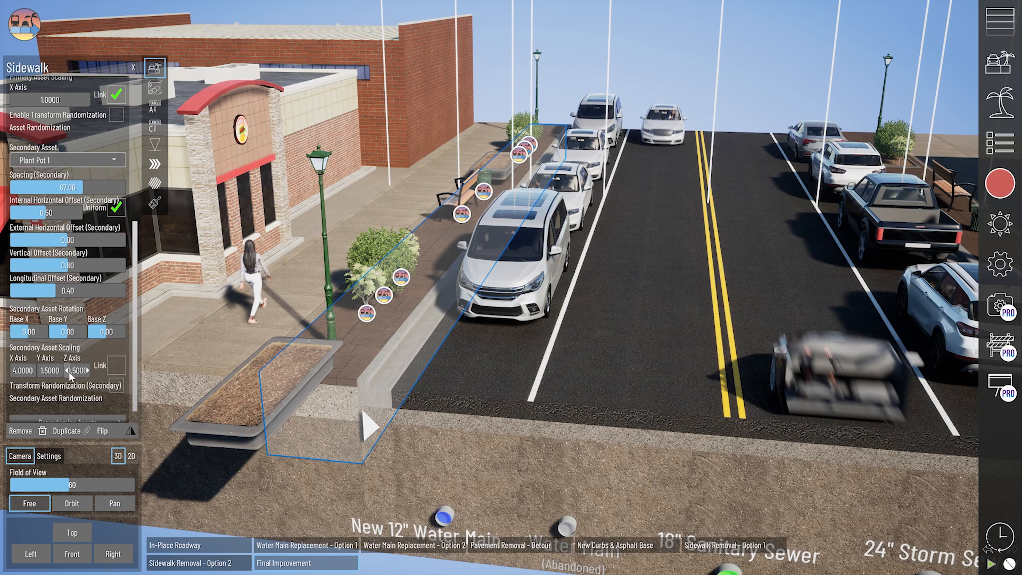
left_click_drag(76, 370, 8, 370)
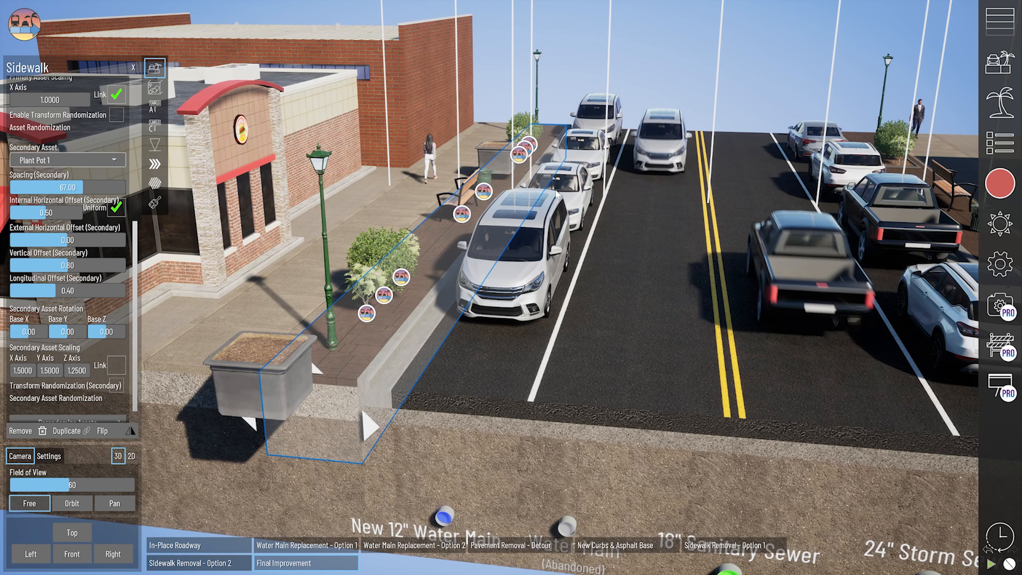
middle_click_drag(409, 283, 488, 276)
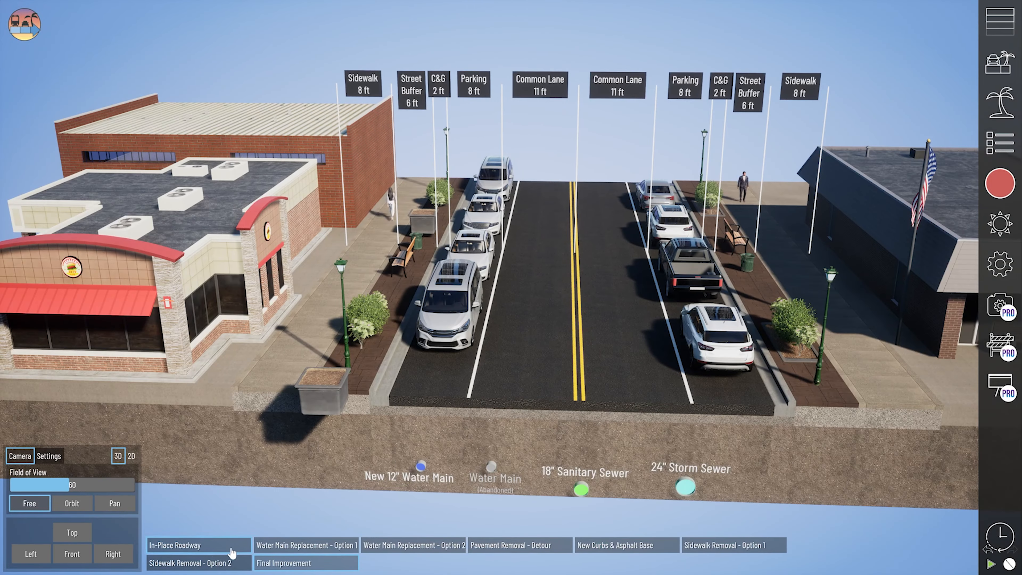
Show the In-Place Roadway stage and select its Free Pipe section from the section hierarchy.
left_click(231, 549)
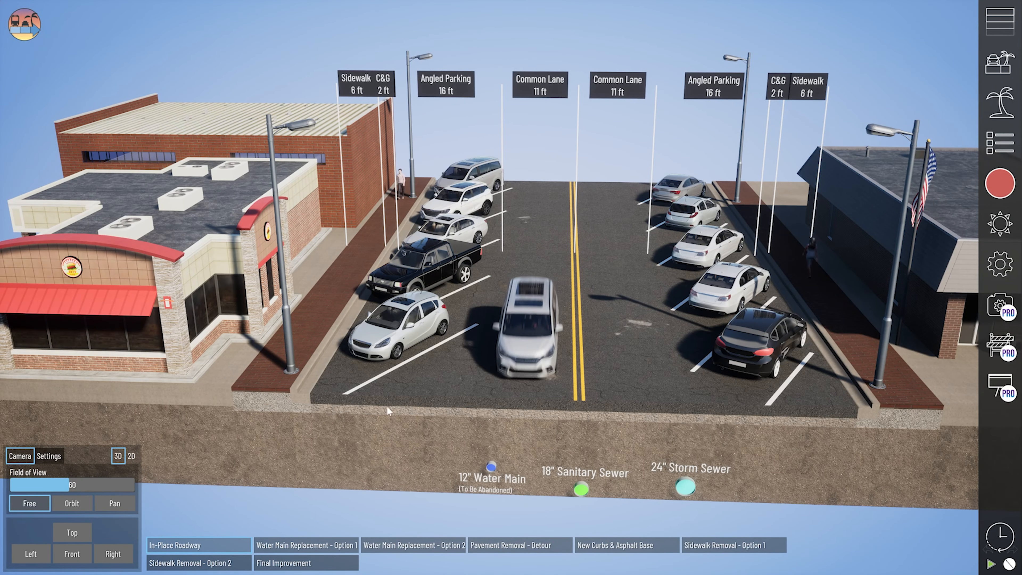
scroll(537, 395, "down", 1)
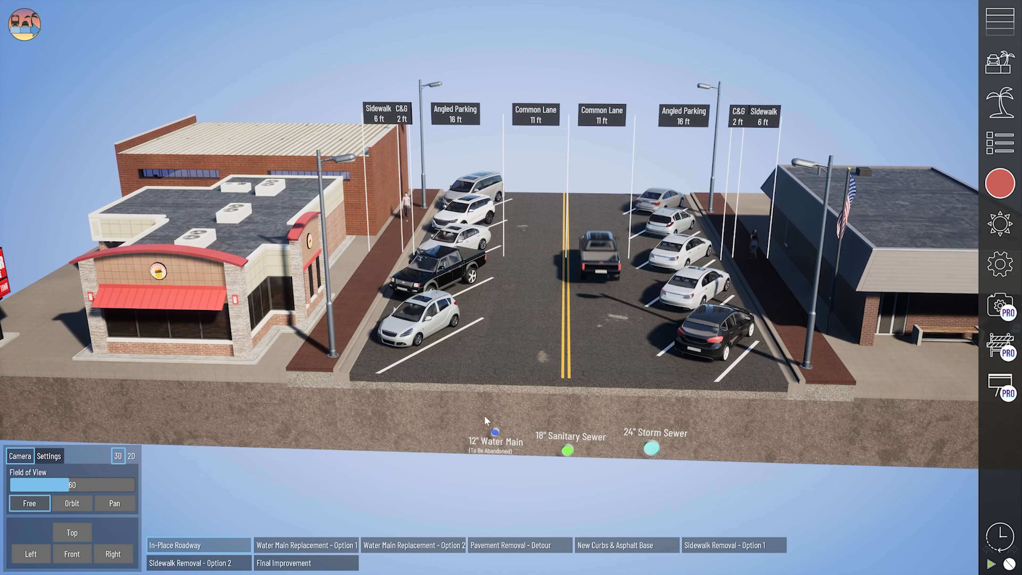
middle_click_drag(544, 365, 470, 361)
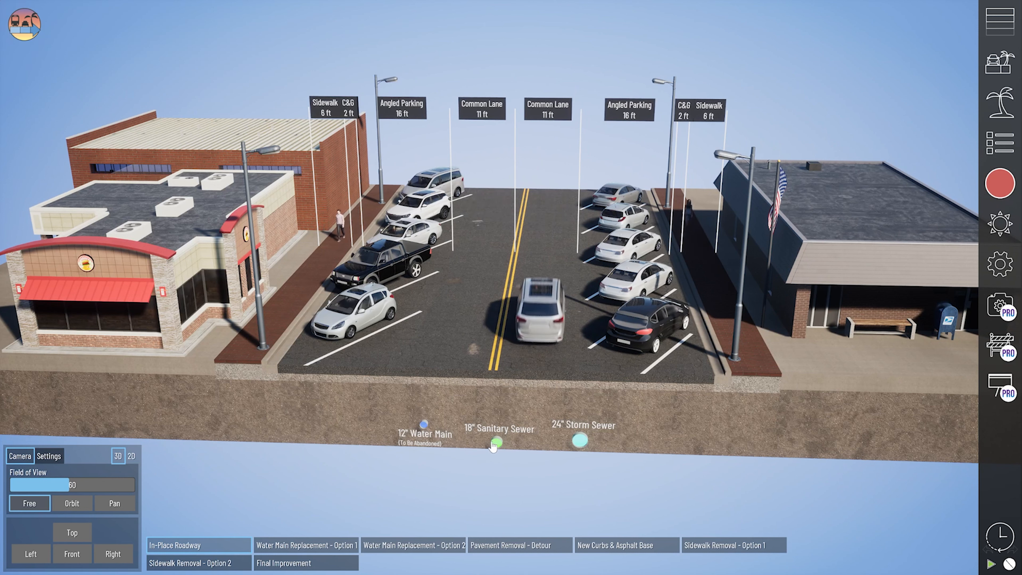
left_click(1000, 143)
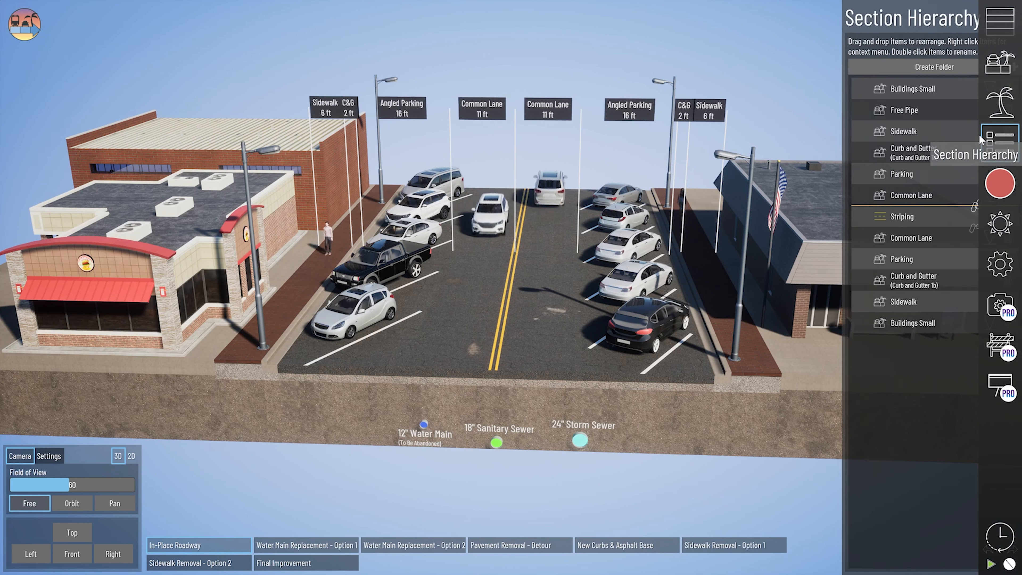
left_click(897, 117)
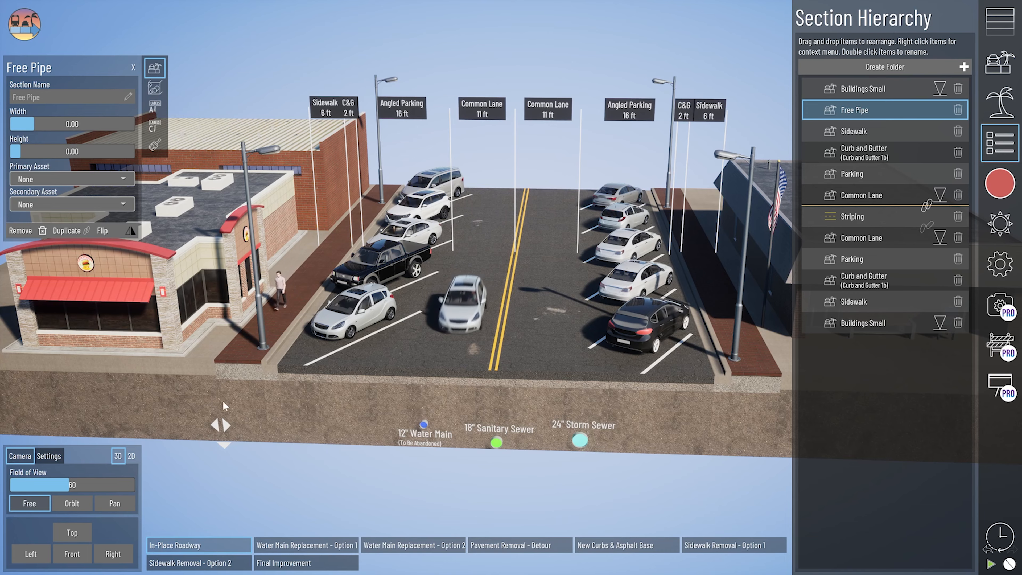
right_click_drag(229, 491, 295, 511)
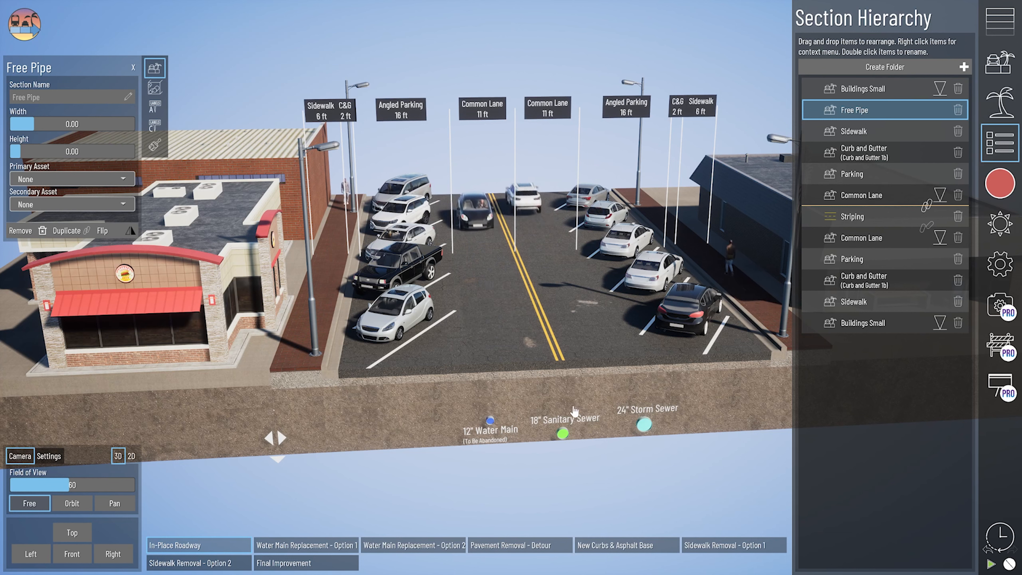
Compare the pipe settings of the Common Lane above the water main with those of the Free Pipe section.
left_click(519, 358)
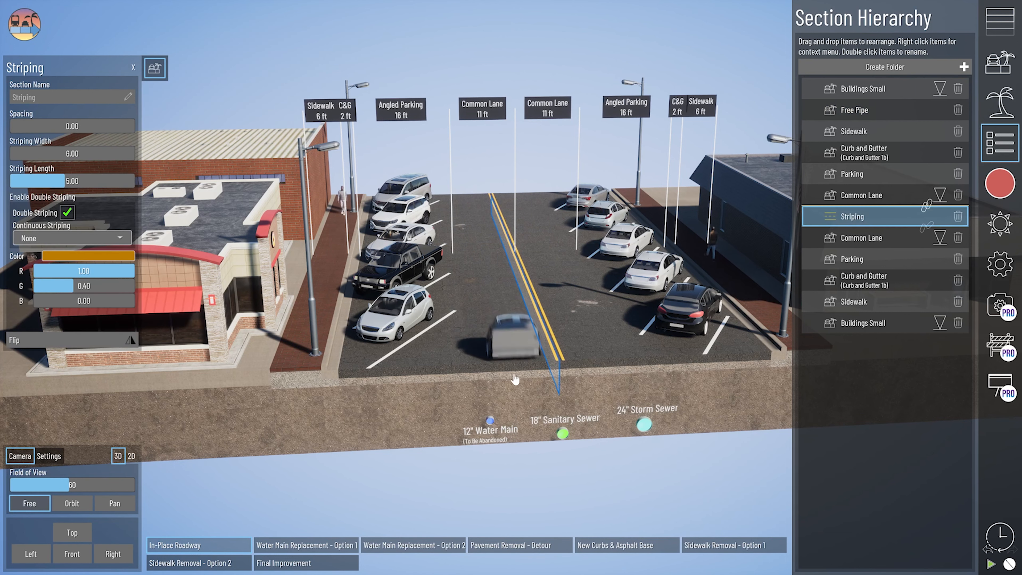
left_click(501, 330)
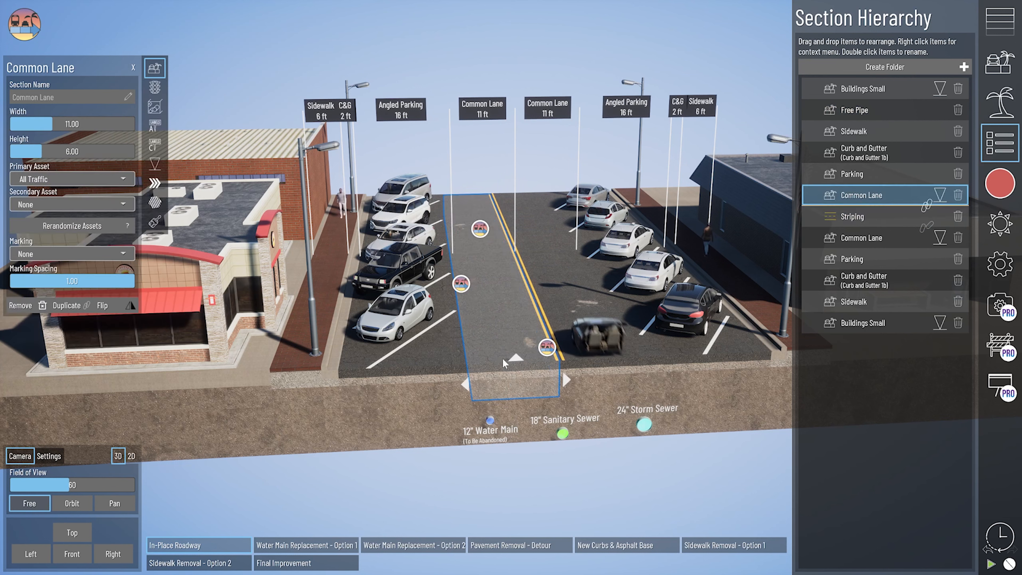
left_click(155, 106)
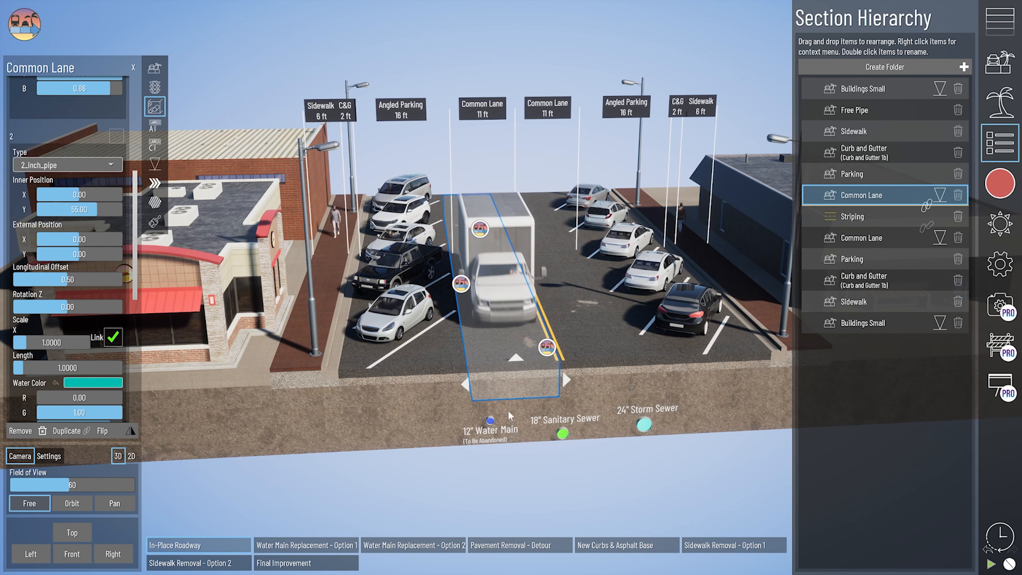
left_click(864, 111)
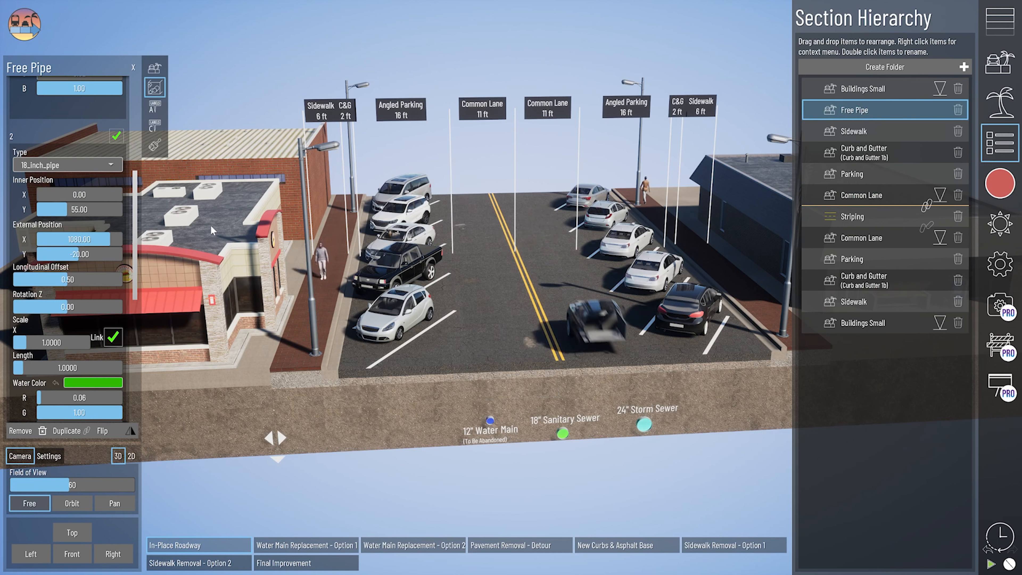
left_click(117, 142)
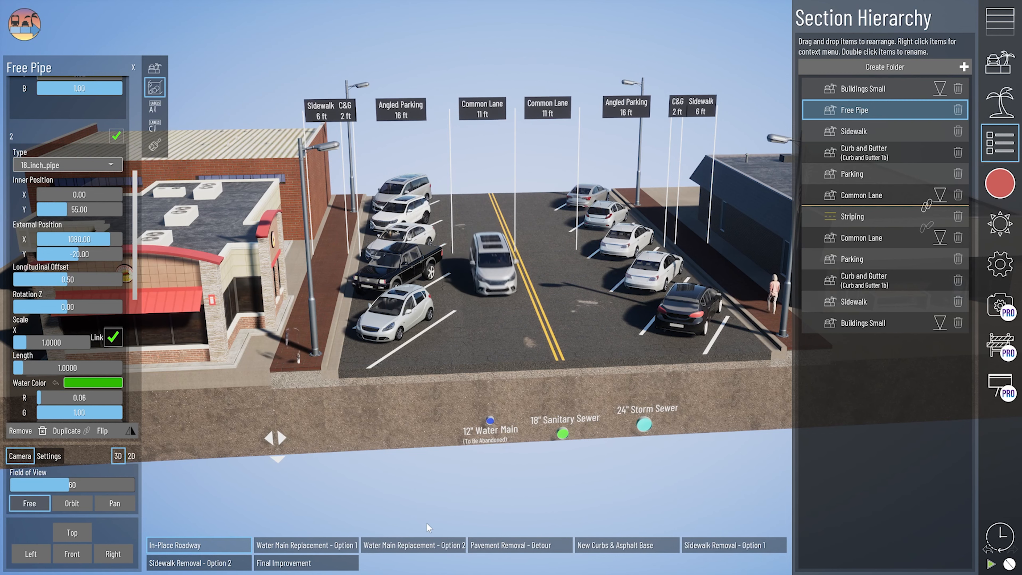
Show the Water Main Replacement - Option 2 stage and widen the Common Lane next to the barrier to about 20.8 ft.
left_click(392, 546)
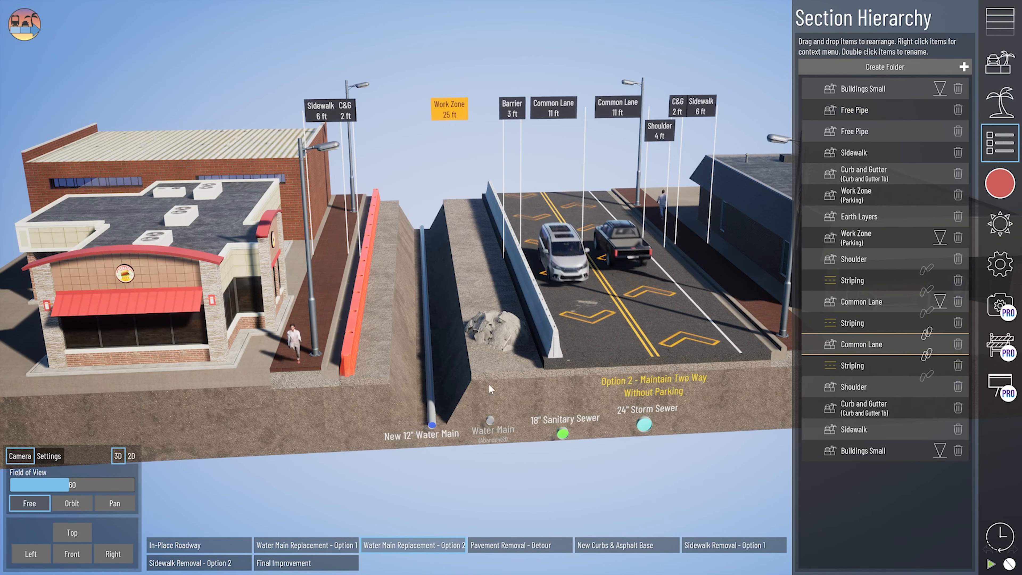
left_click(671, 359)
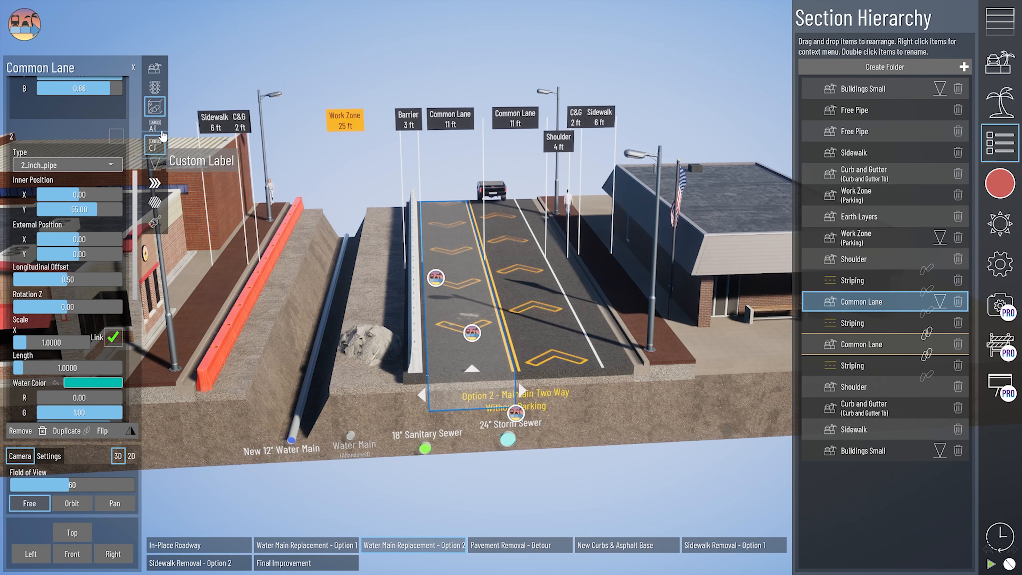
scroll(76, 114, "up", 5)
left_click(154, 71)
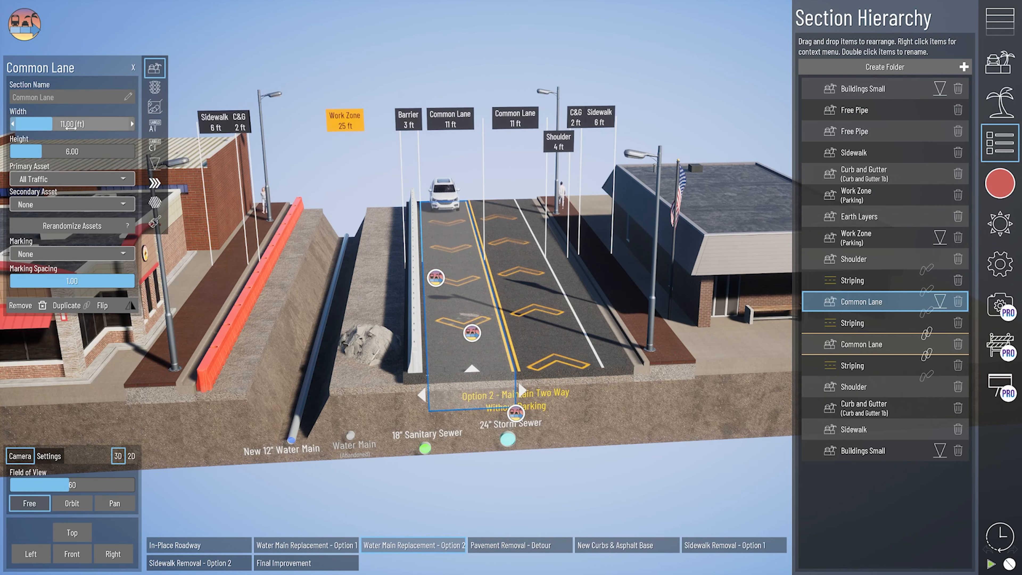
left_click_drag(60, 126, 314, 413)
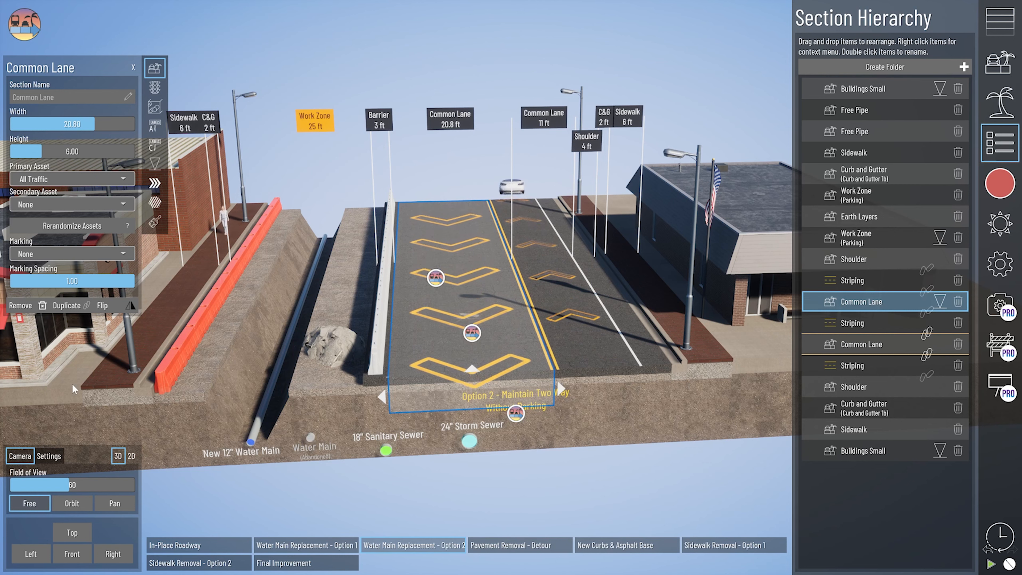
mouse_move(83, 387)
middle_mouse_down()
mouse_move(358, 393)
mouse_move(356, 410)
mouse_move(98, 399)
middle_mouse_up()
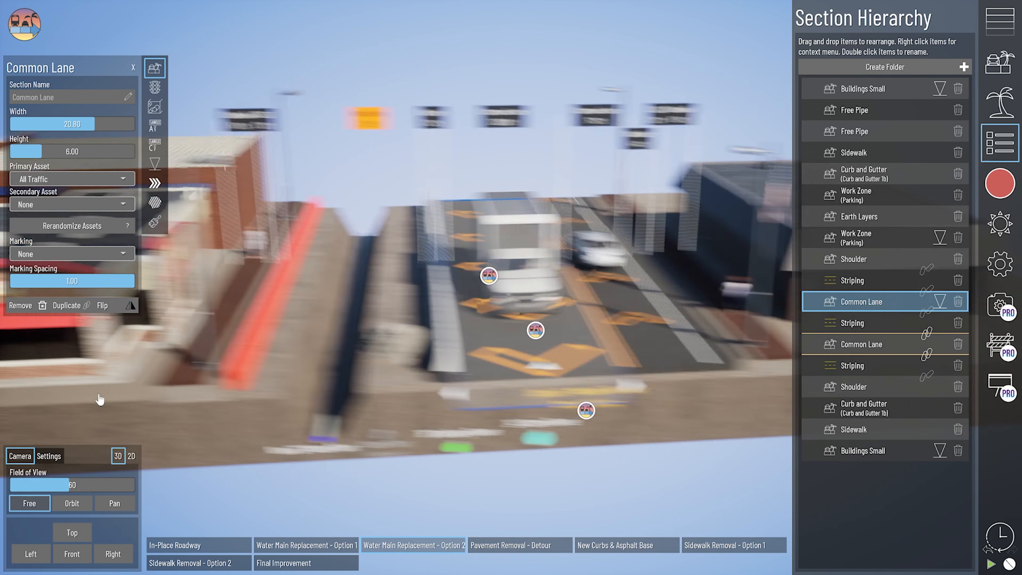
Return to the In-Place Roadway stage and move the Buildings Small section's 12" Water Main custom label beneath the water main pipe.
left_click(198, 545)
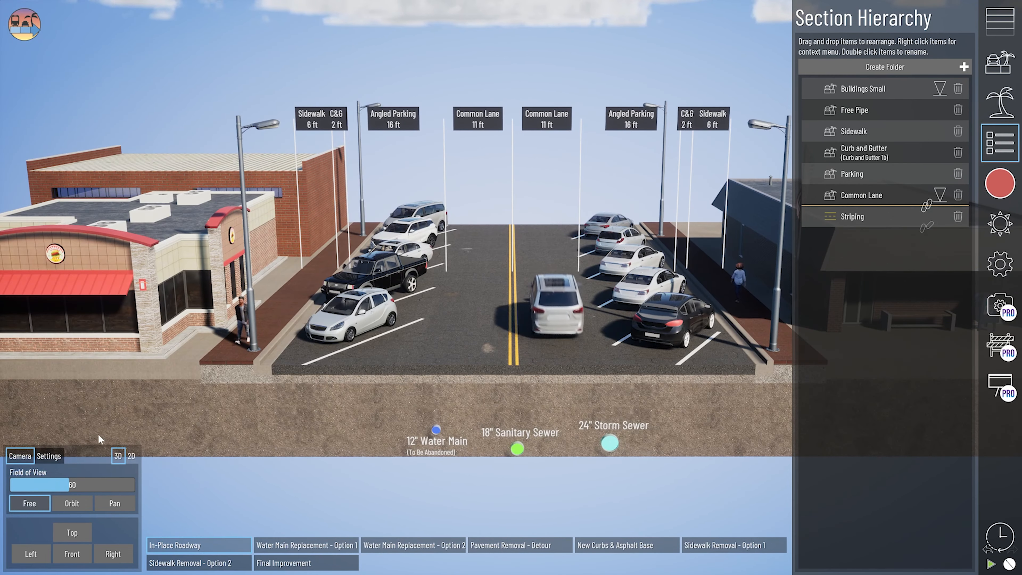
left_click(120, 385)
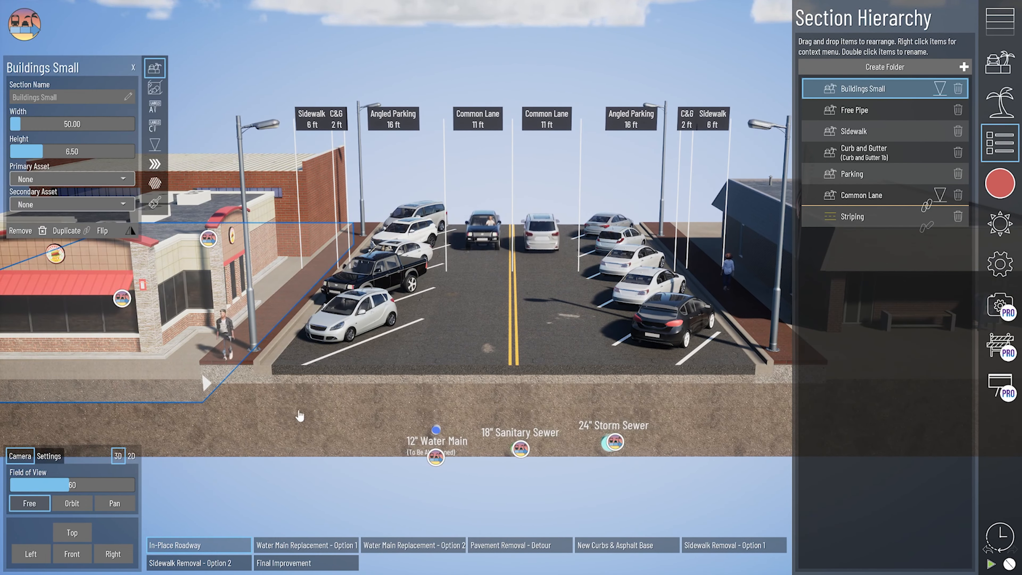
left_click(435, 458)
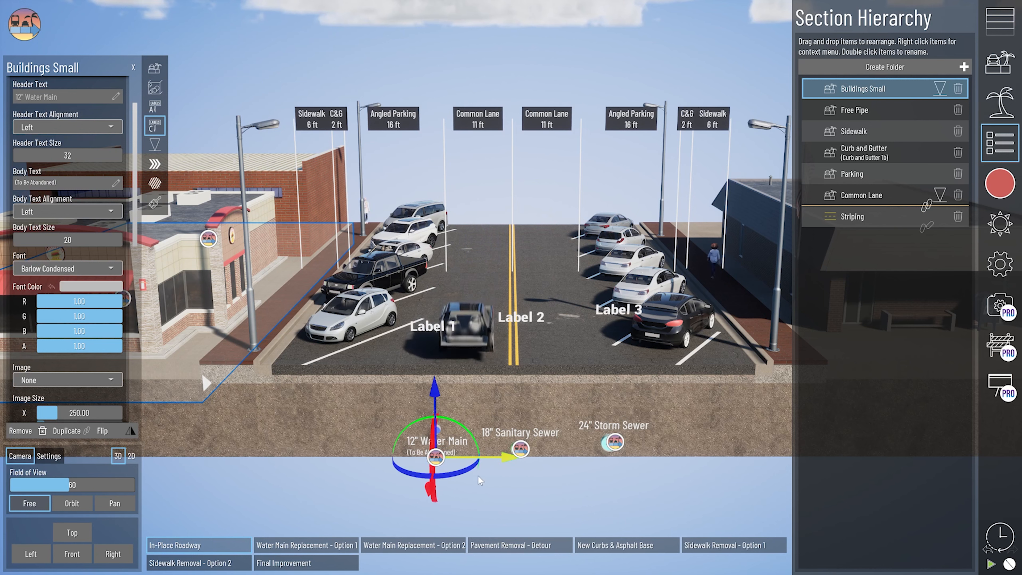
scroll(443, 435, "down", 3)
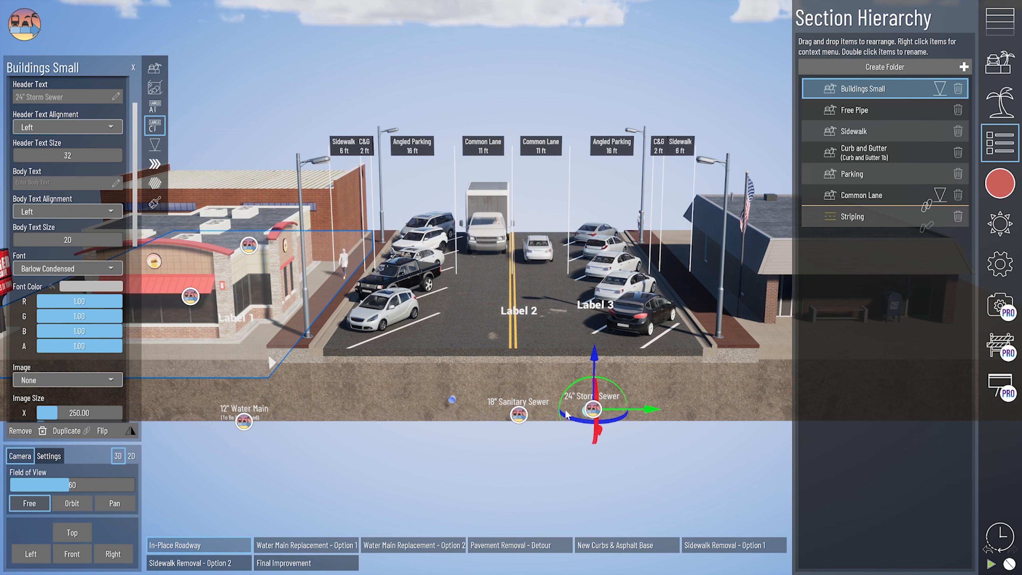
left_click_drag(238, 428, 447, 428)
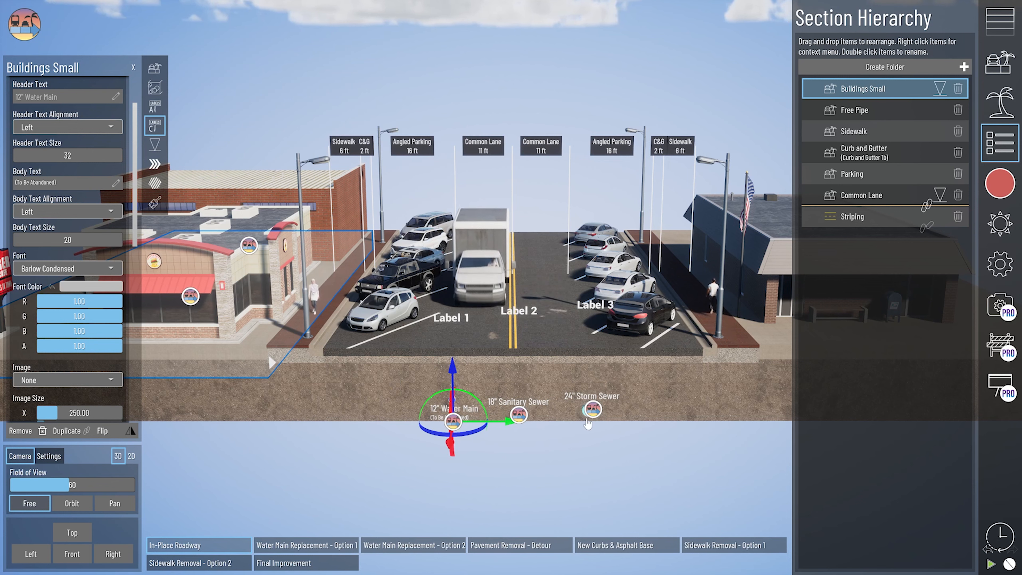
Compare the custom label settings of the Common Lane, Parking and Buildings Small sections to see which section holds the pipe labels.
left_click(555, 360)
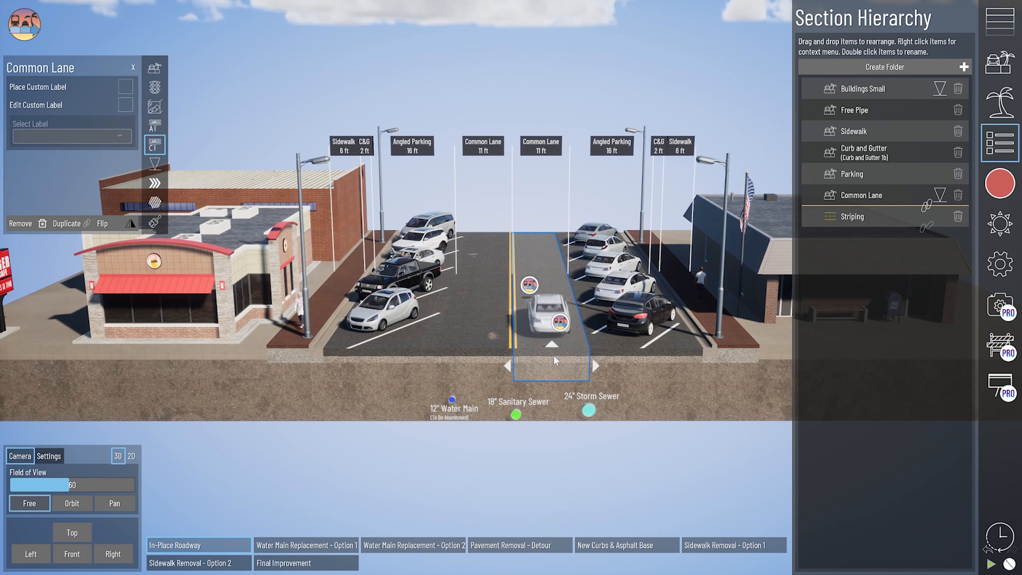
left_click(646, 367)
middle_click_drag(633, 390, 558, 402)
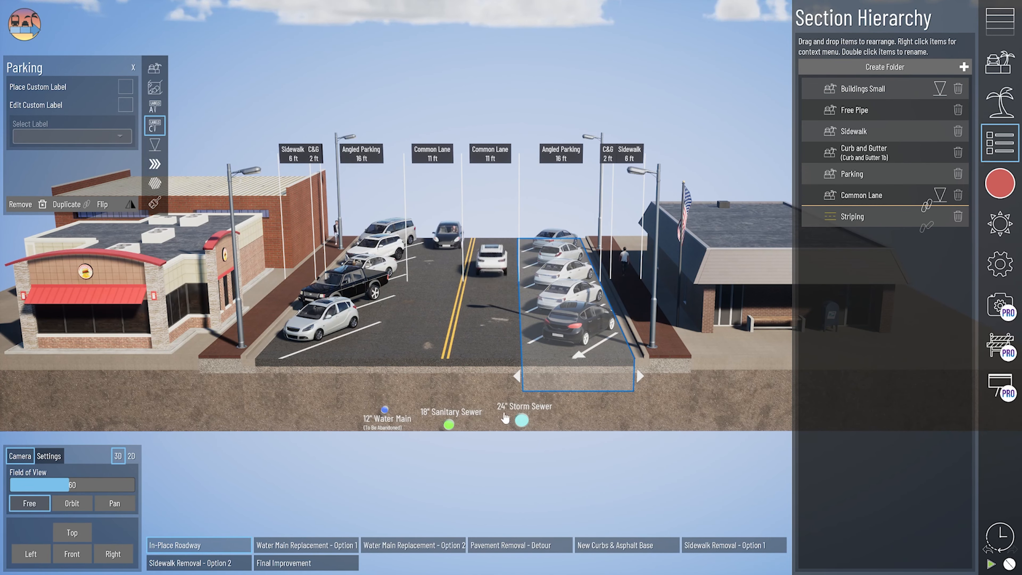
middle_click_drag(185, 402, 329, 425)
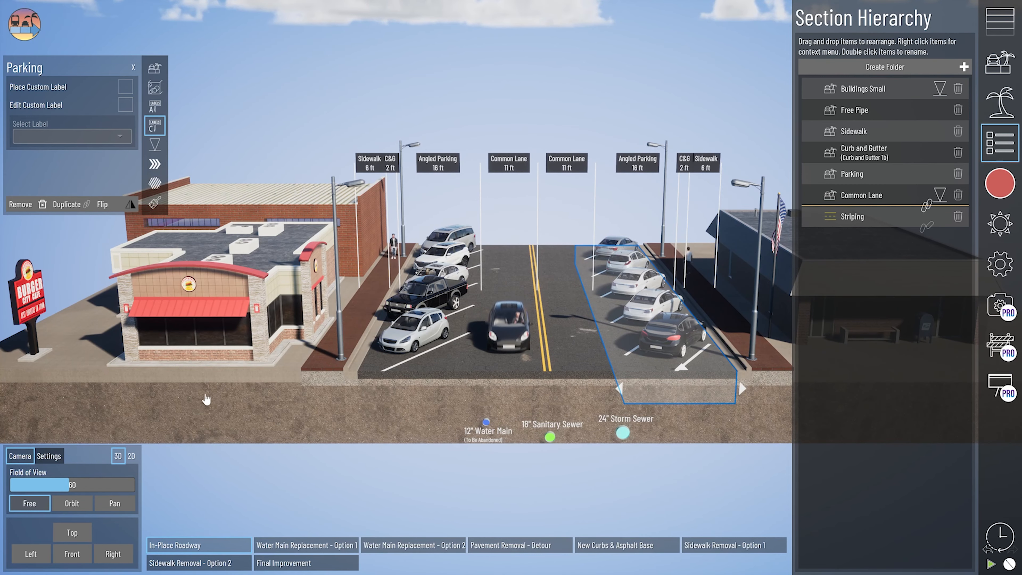
left_click(276, 387)
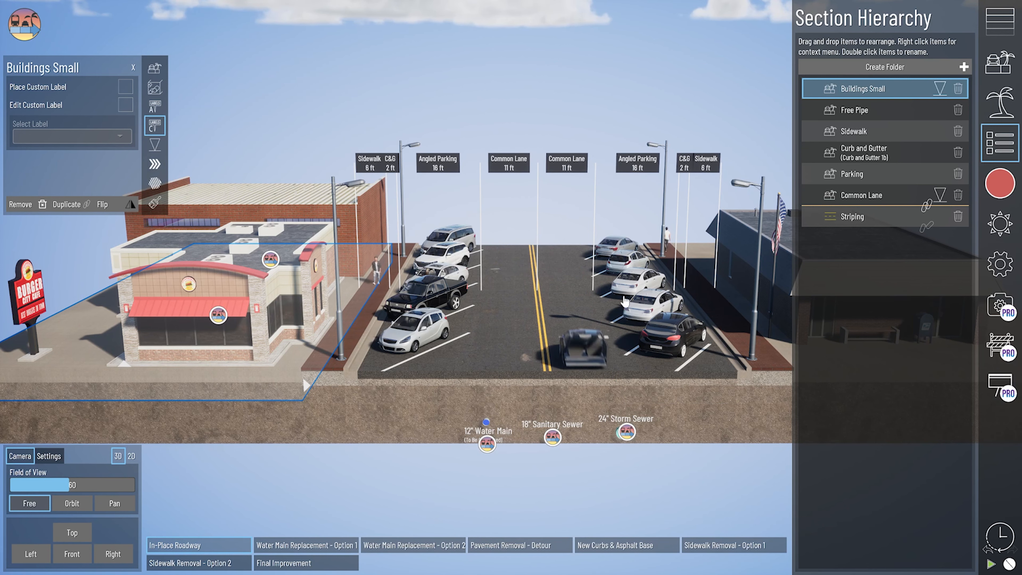
middle_click_drag(599, 339, 423, 282)
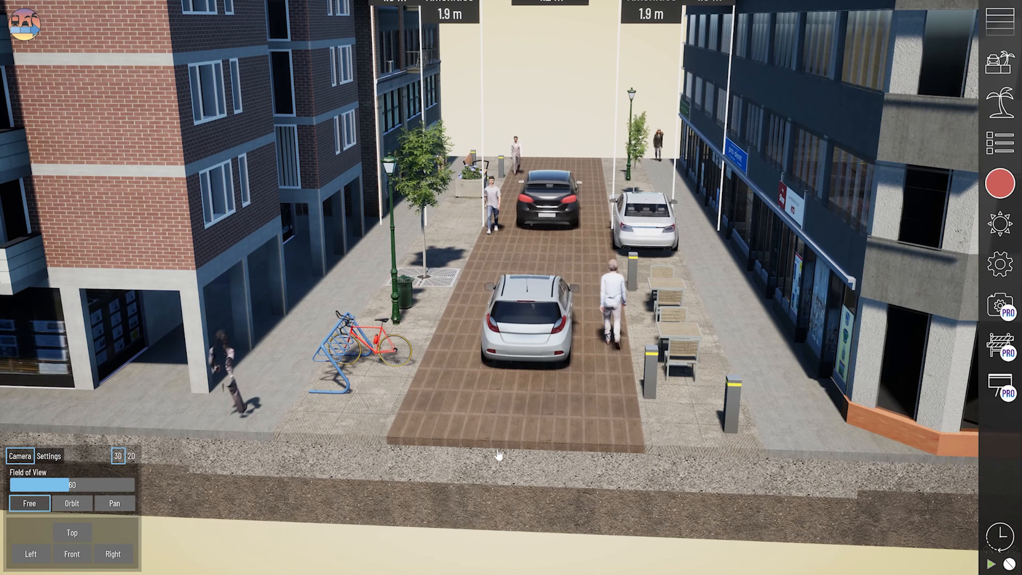
Select the 2.70 m wide Sidewalk section in the shared space and review its primary asset and traffic settings.
left_click(498, 454)
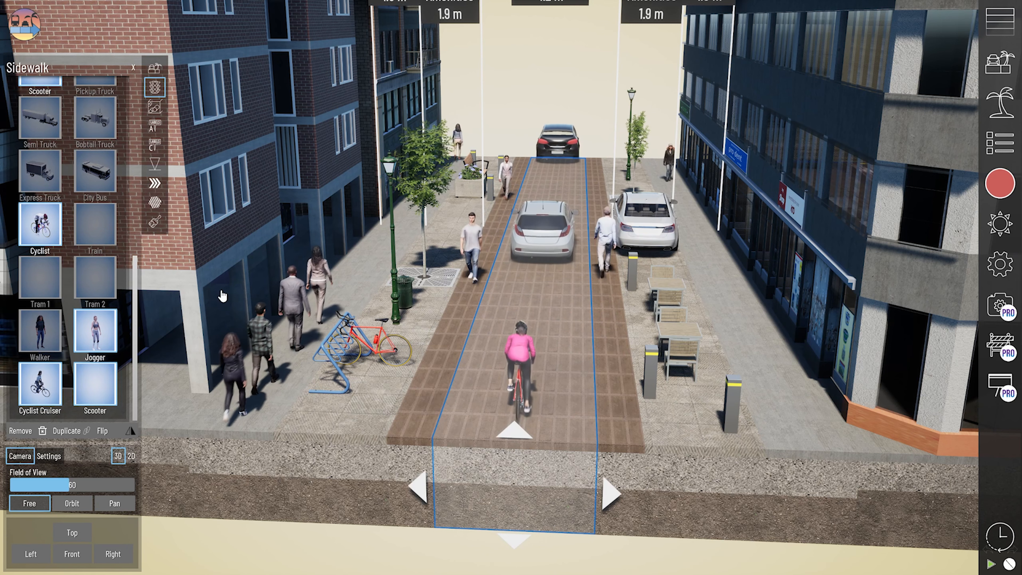
scroll(76, 218, "up", 4)
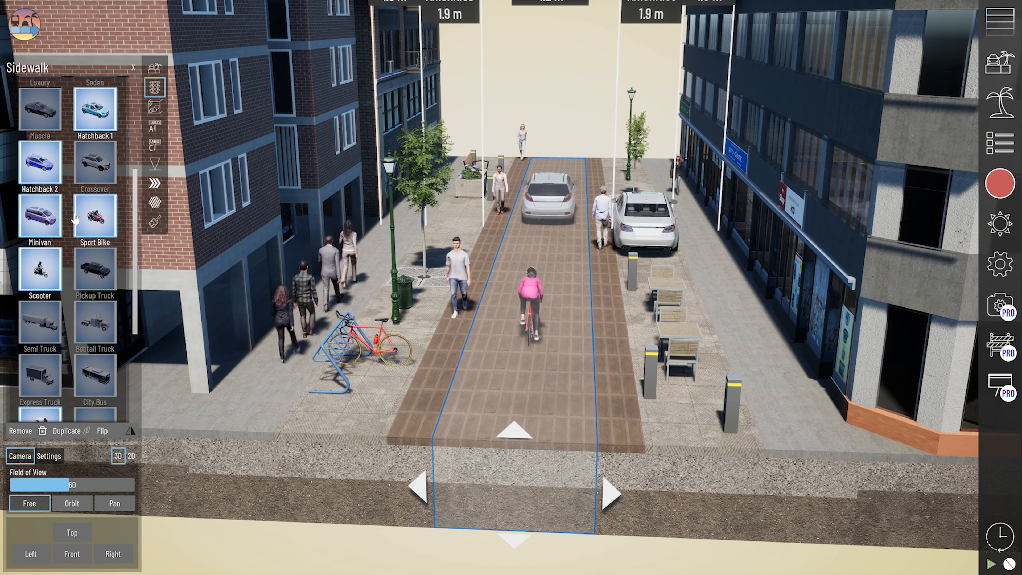
scroll(75, 219, "up", 6)
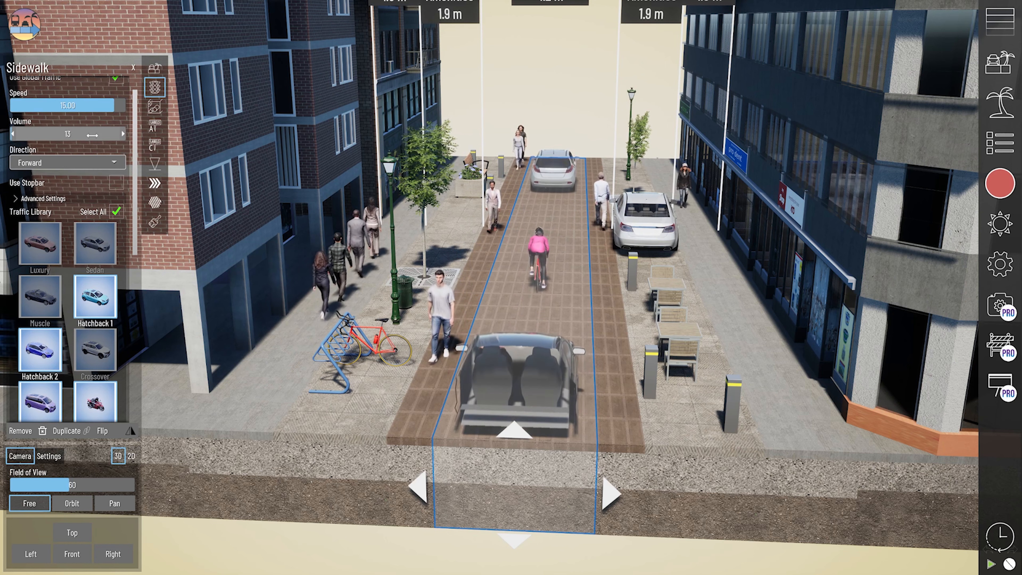
left_click(154, 69)
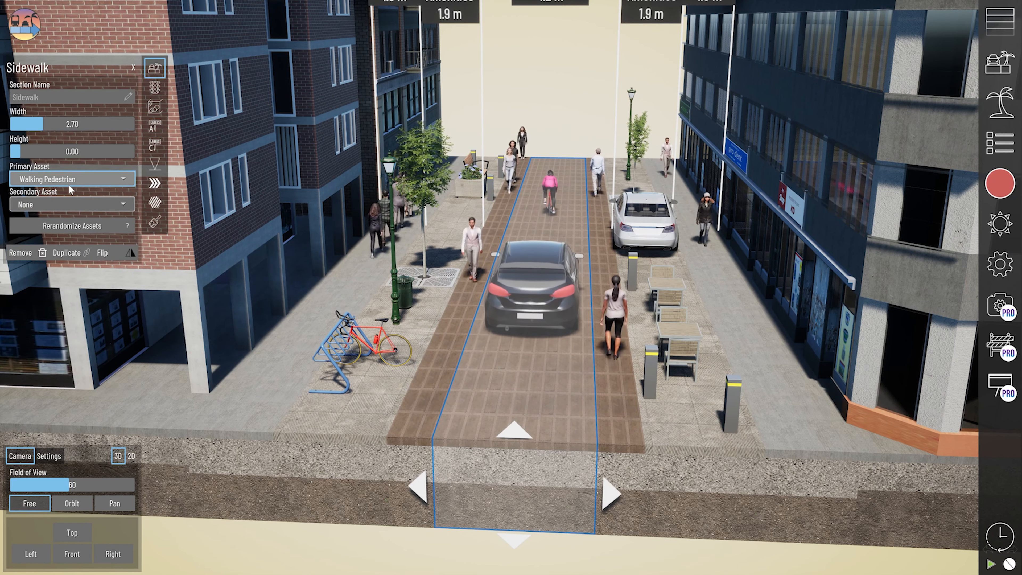
left_click(155, 87)
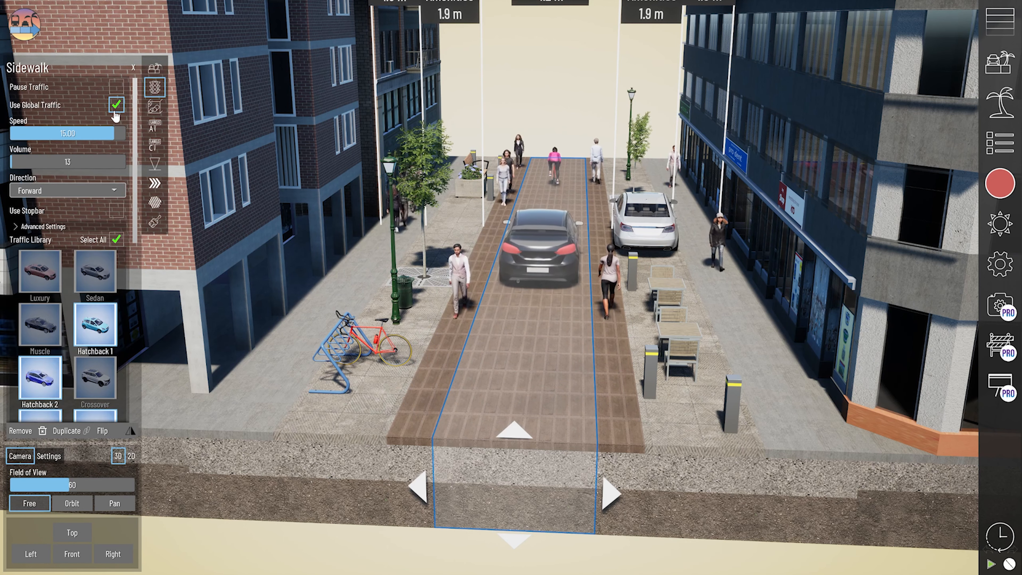
Turn global traffic off for the shared-space Sidewalk section and then back on to compare the available traffic library.
left_click(117, 106)
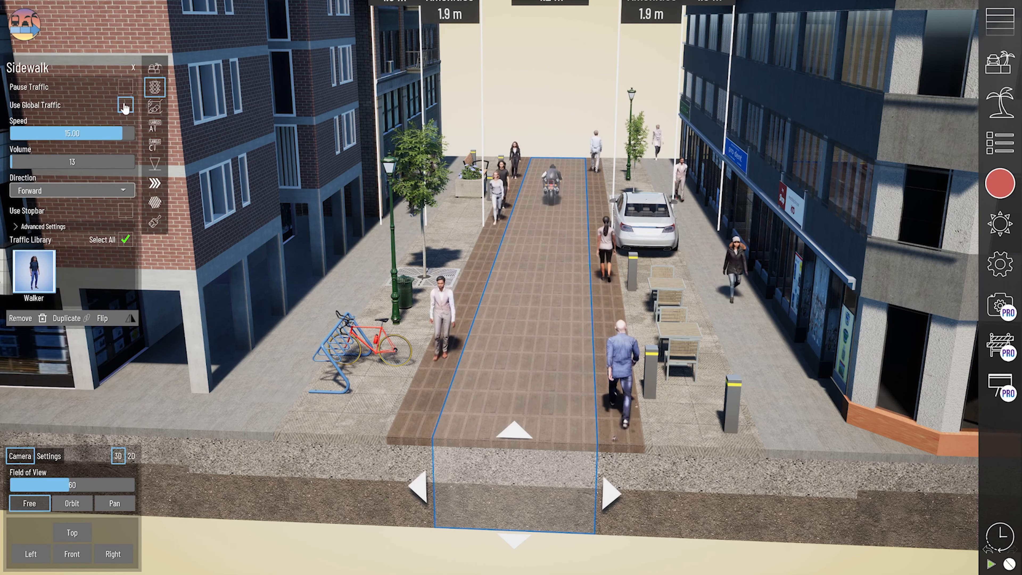
left_click(125, 106)
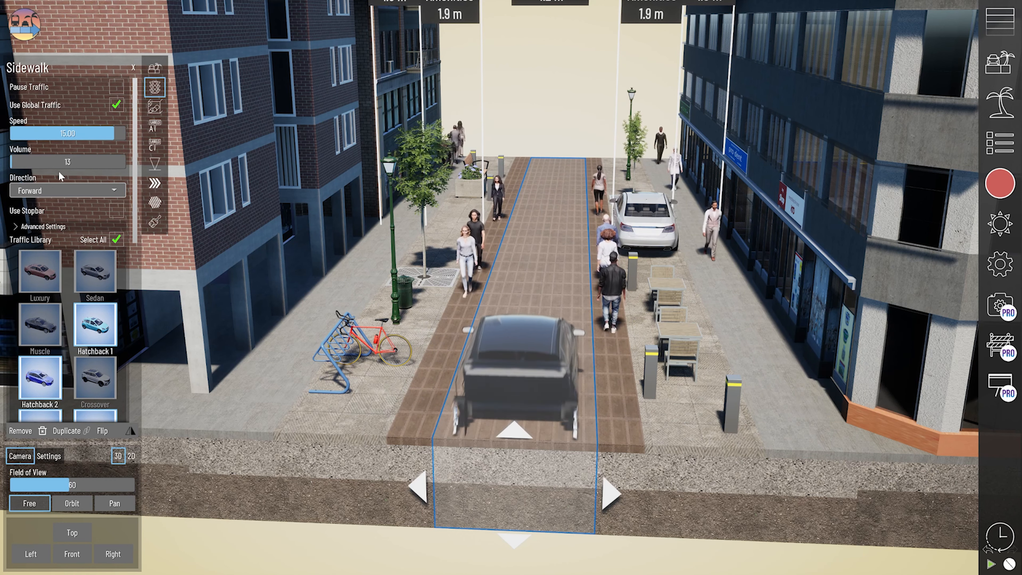
scroll(82, 230, "down", 2)
scroll(117, 101, "up", 2)
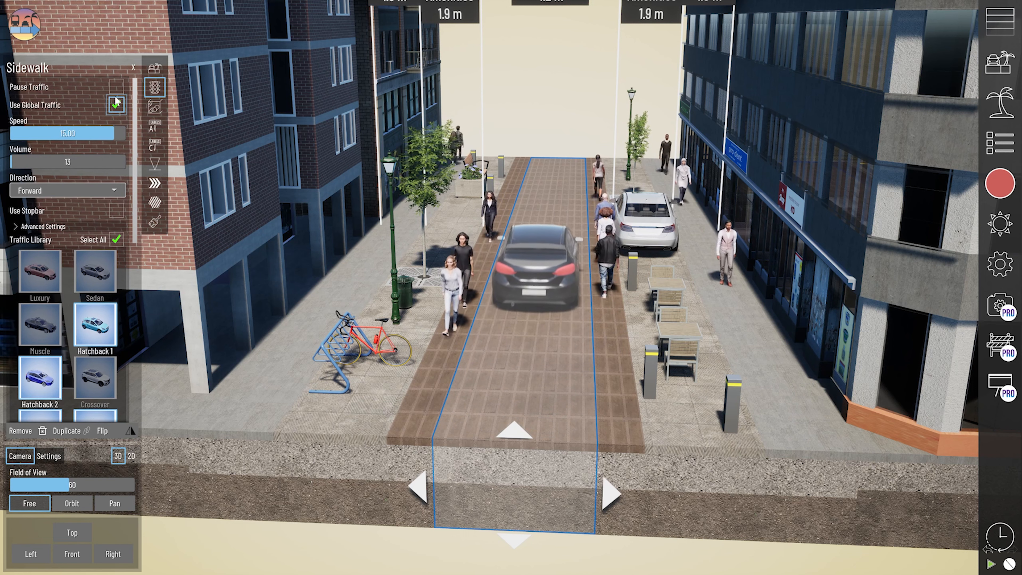
Review which vehicle, cyclist and pedestrian types are enabled in the Sidewalk section's traffic library.
scroll(93, 199, "down", 3)
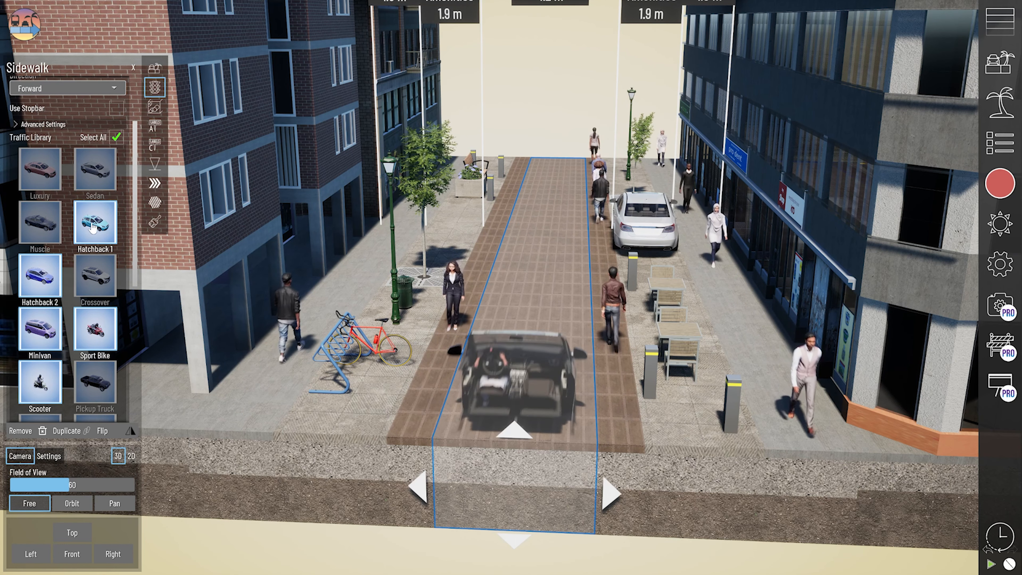
scroll(81, 242, "down", 1)
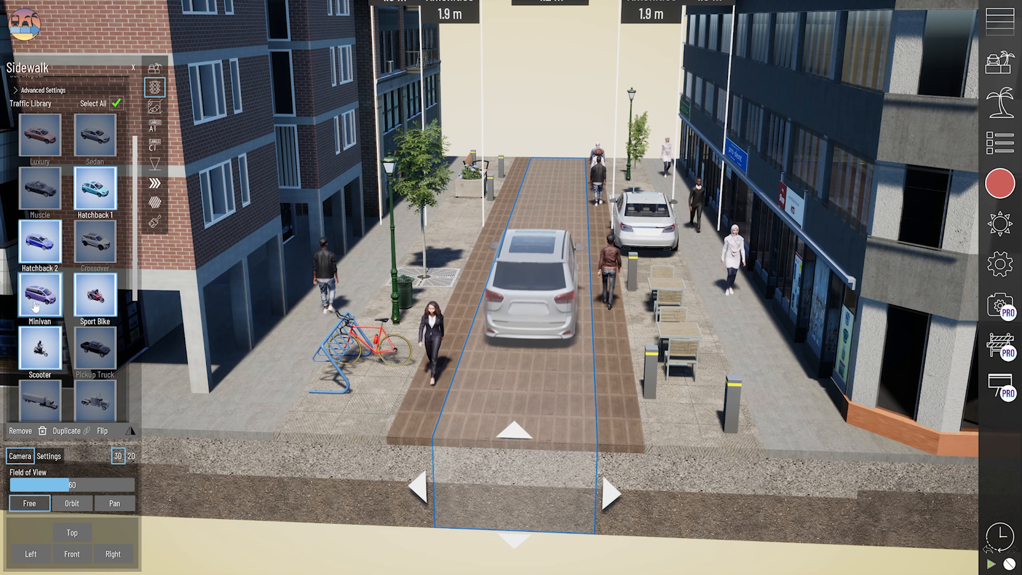
scroll(35, 307, "down", 4)
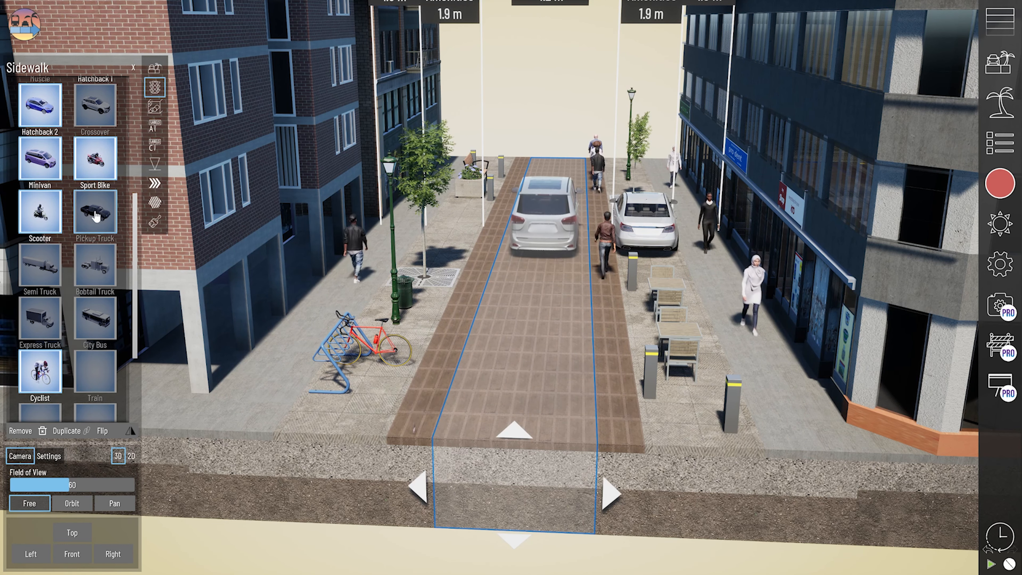
scroll(47, 223, "down", 4)
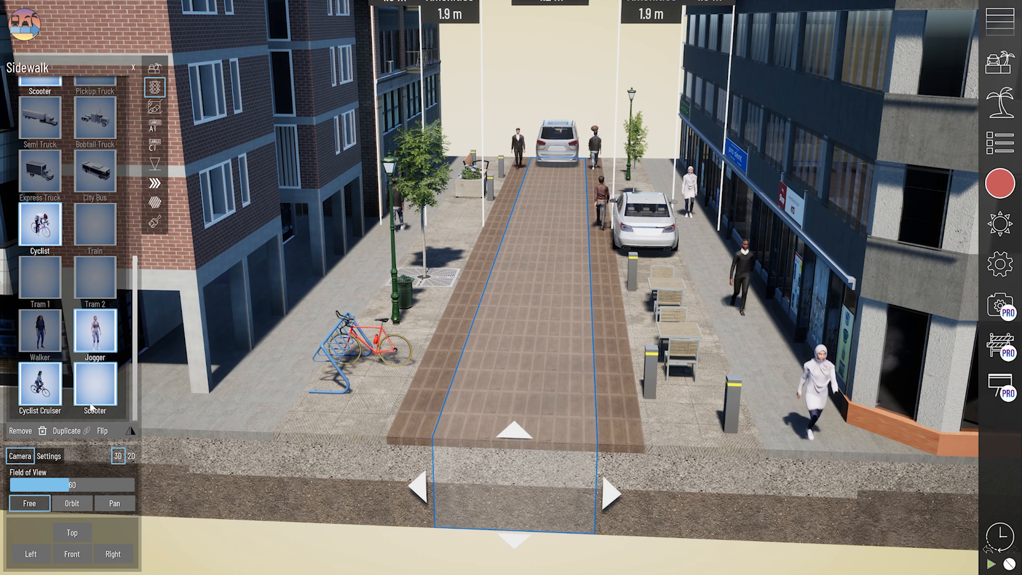
left_click(96, 369)
scroll(102, 294, "up", 12)
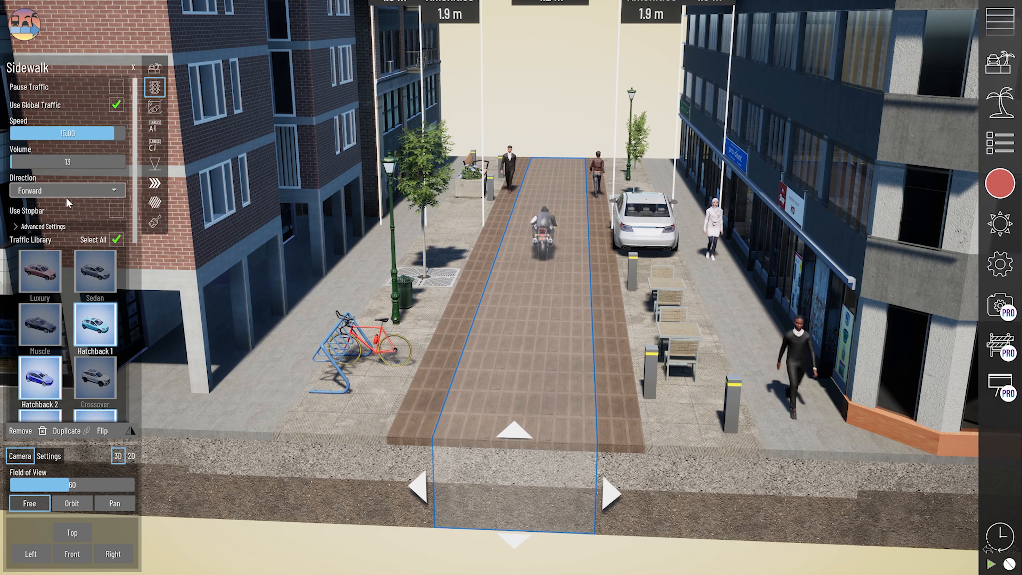
Disable Use Global Traffic for the shared-space Sidewalk section to limit its traffic library to the Walker type.
middle_click_drag(603, 432, 511, 372)
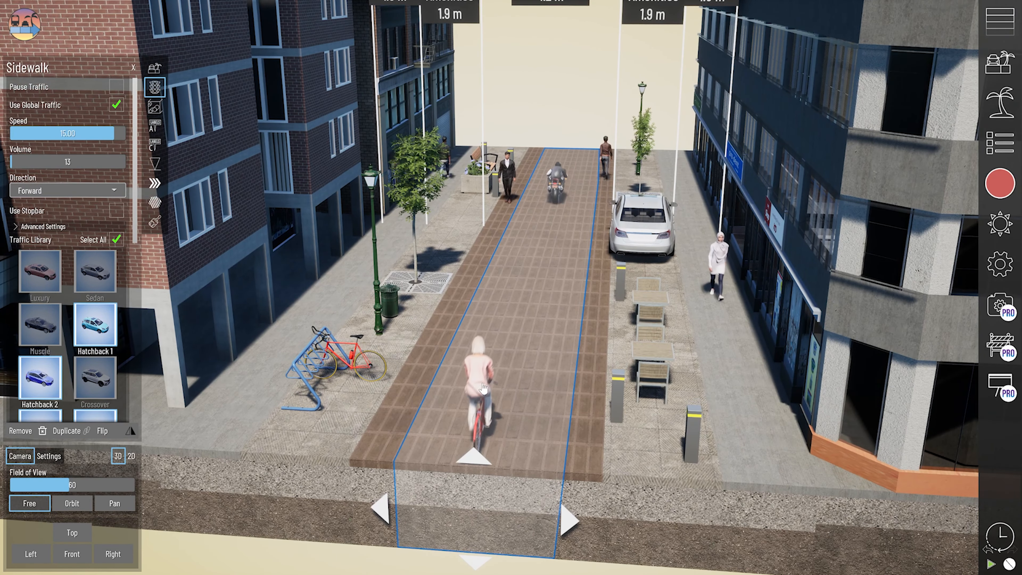
scroll(480, 403, "down", 5)
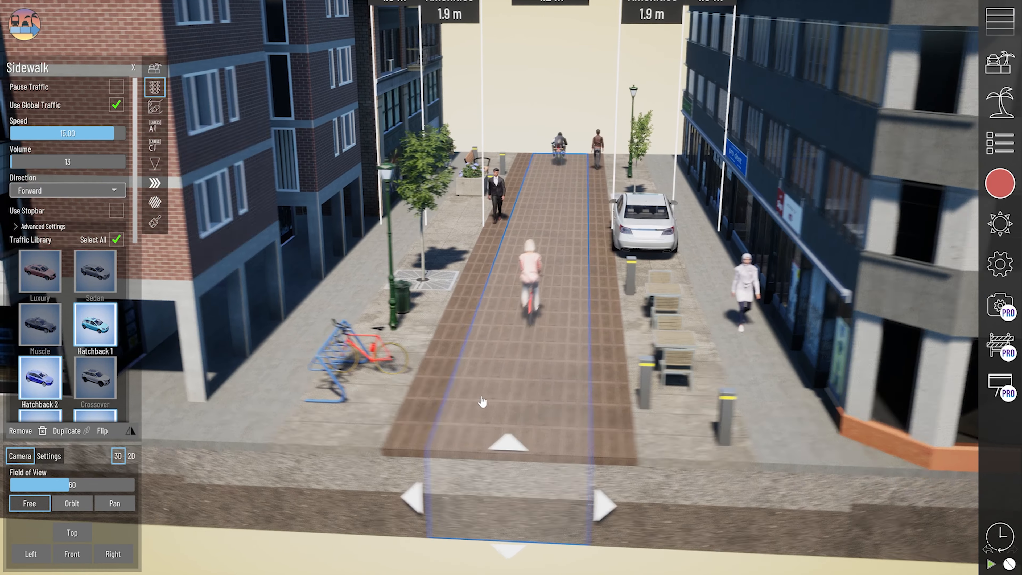
scroll(543, 268, "down", 4)
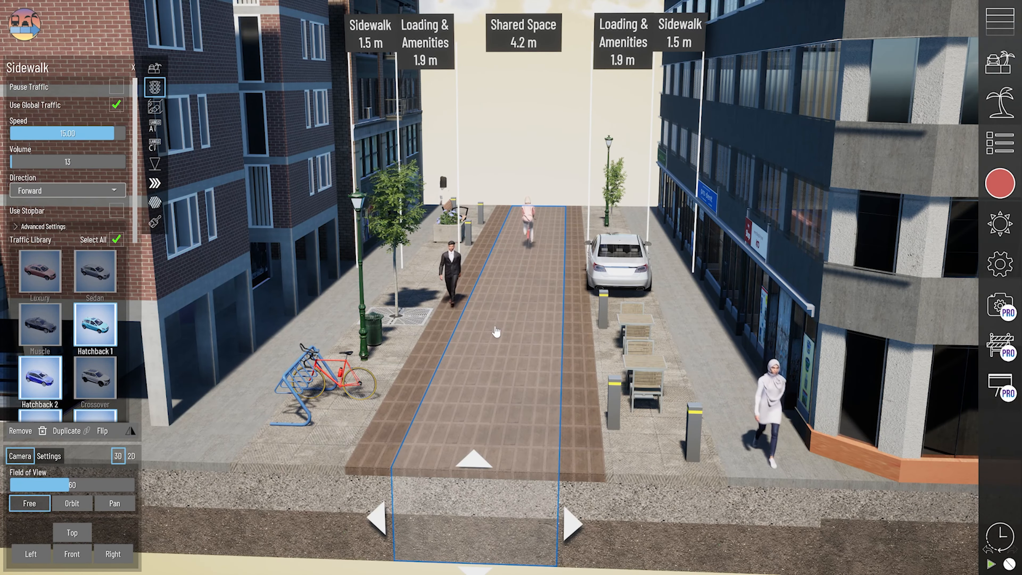
scroll(55, 273, "down", 6)
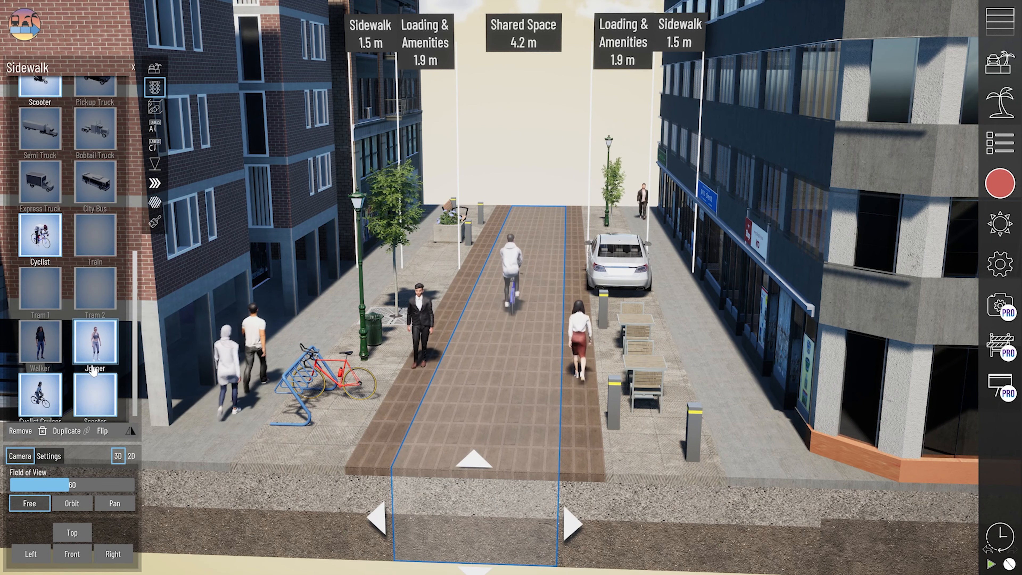
scroll(56, 273, "up", 3)
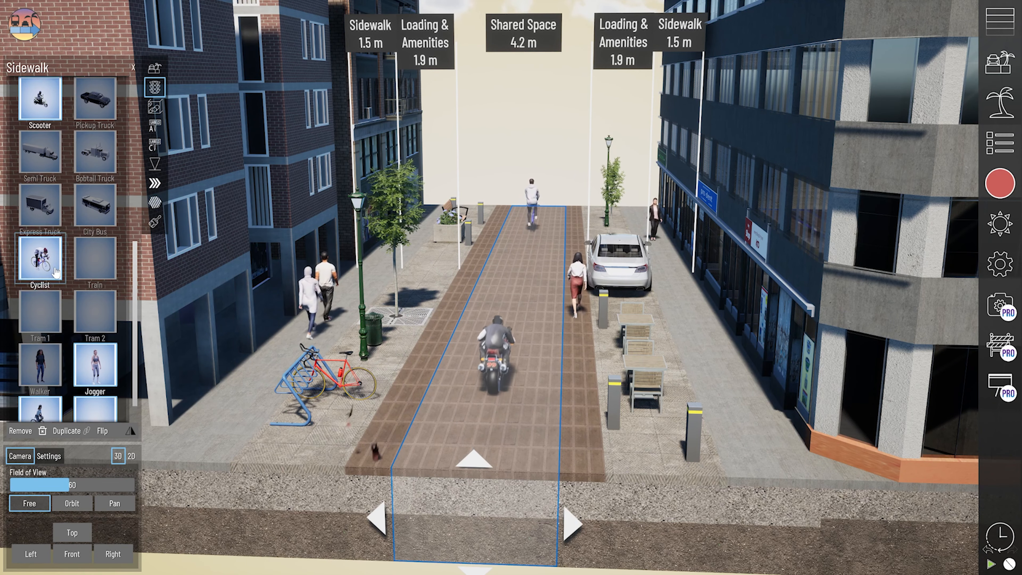
scroll(56, 270, "up", 5)
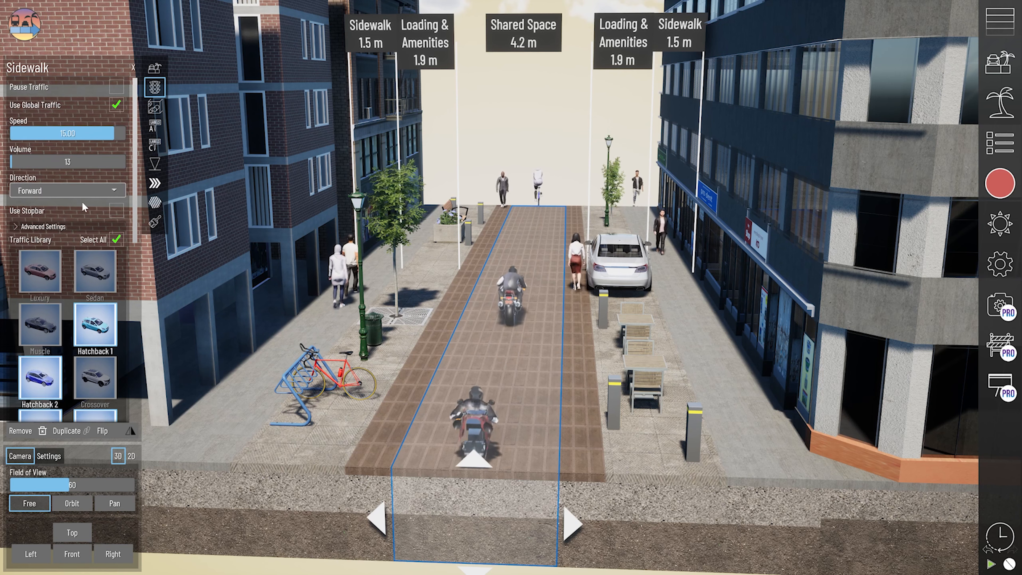
left_click(116, 105)
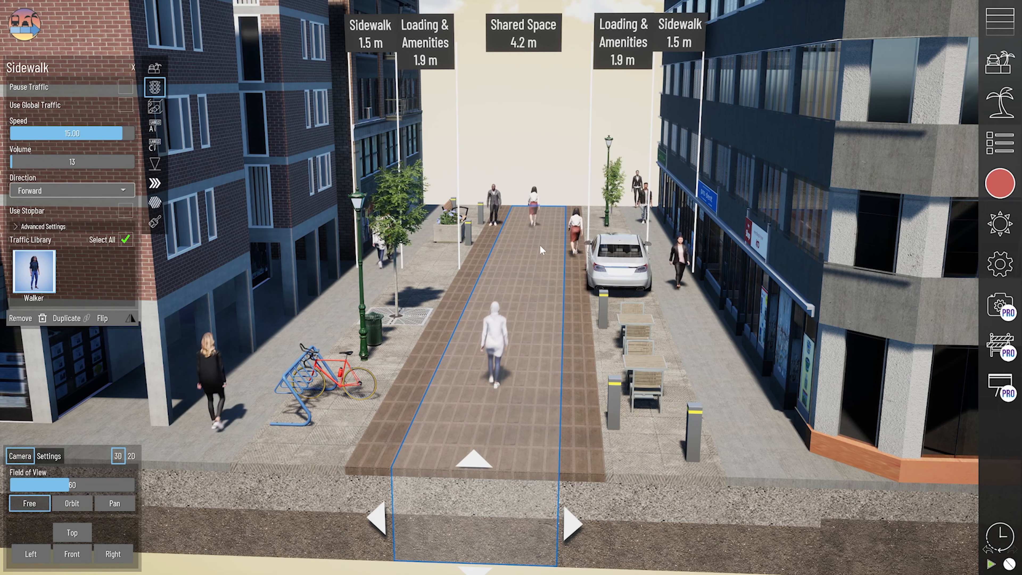
Turn Use Global Traffic back on for the shared-space Sidewalk section and compare the traffic settings of the neighbouring Sidewalk sections.
left_click(124, 106)
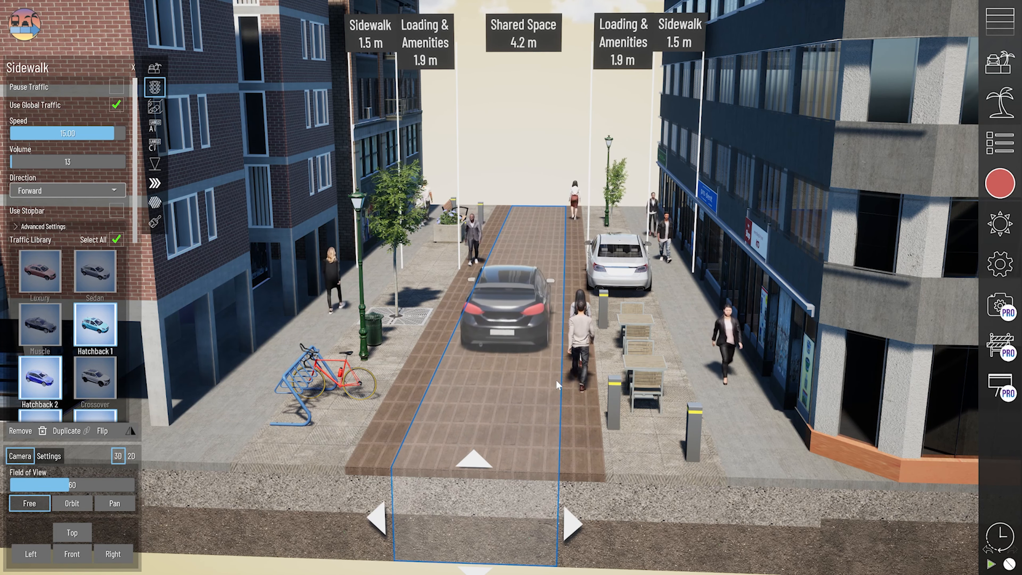
left_click(581, 430)
left_click(789, 465)
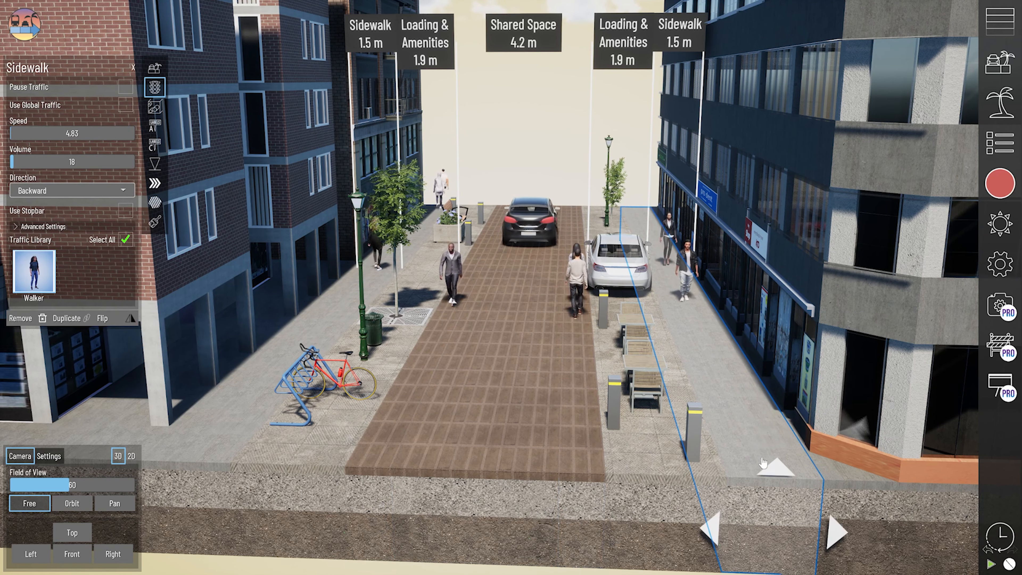
left_click(589, 490)
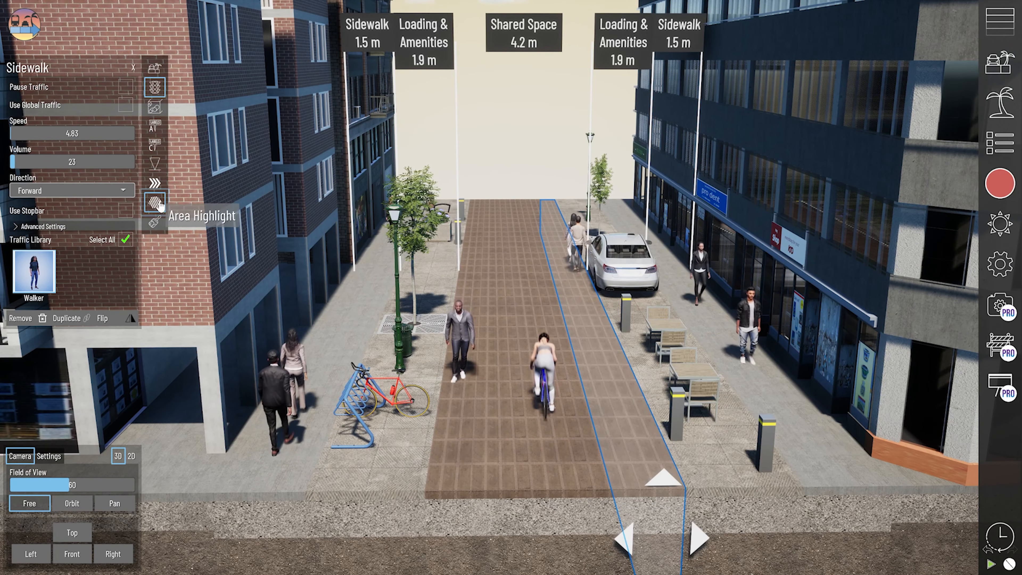
Review the basic and advanced texturing of the adjacent Sidewalk sections that make up the shared space.
left_click(155, 221)
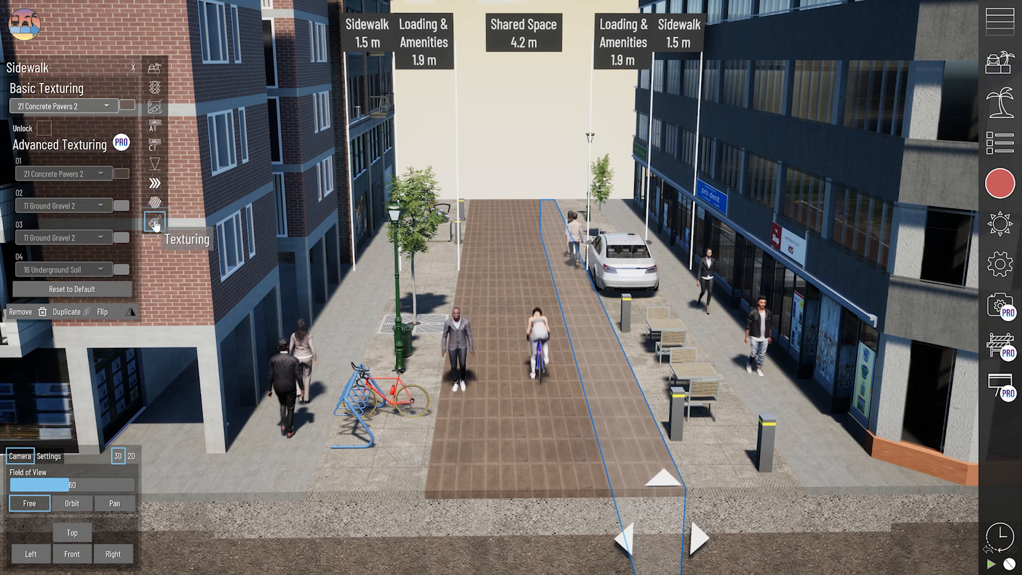
left_click(563, 512)
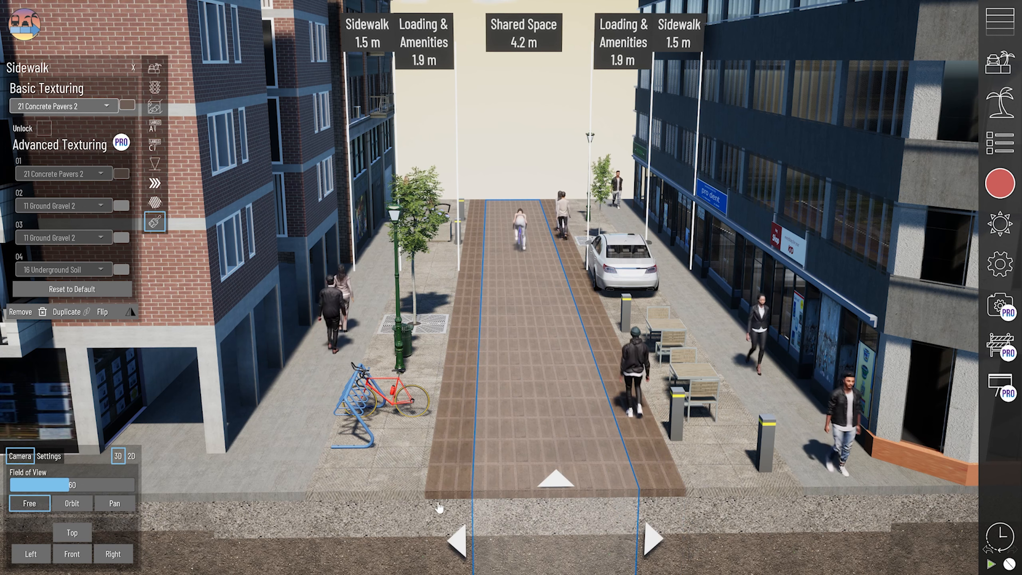
left_click(444, 506)
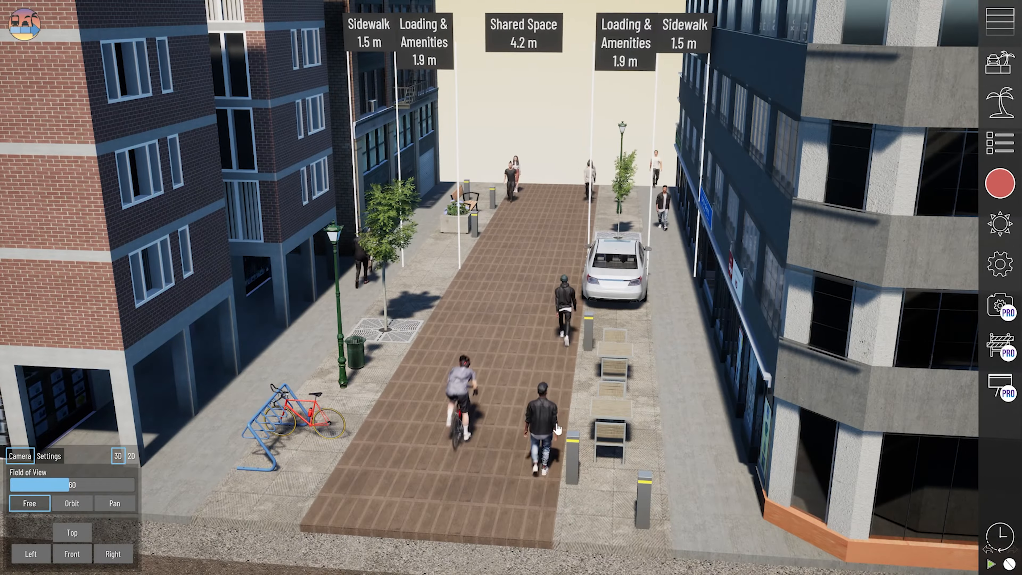
Inspect the texturing and placed assets of the Loading & Amenities section with the parked car, and clear the selection.
left_click(612, 403)
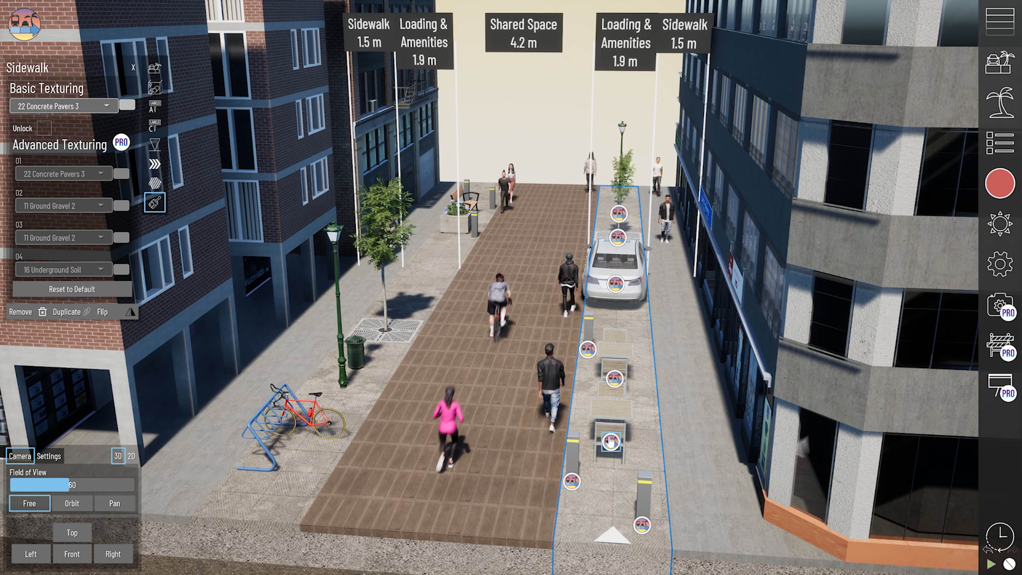
right_click_drag(613, 403, 623, 444)
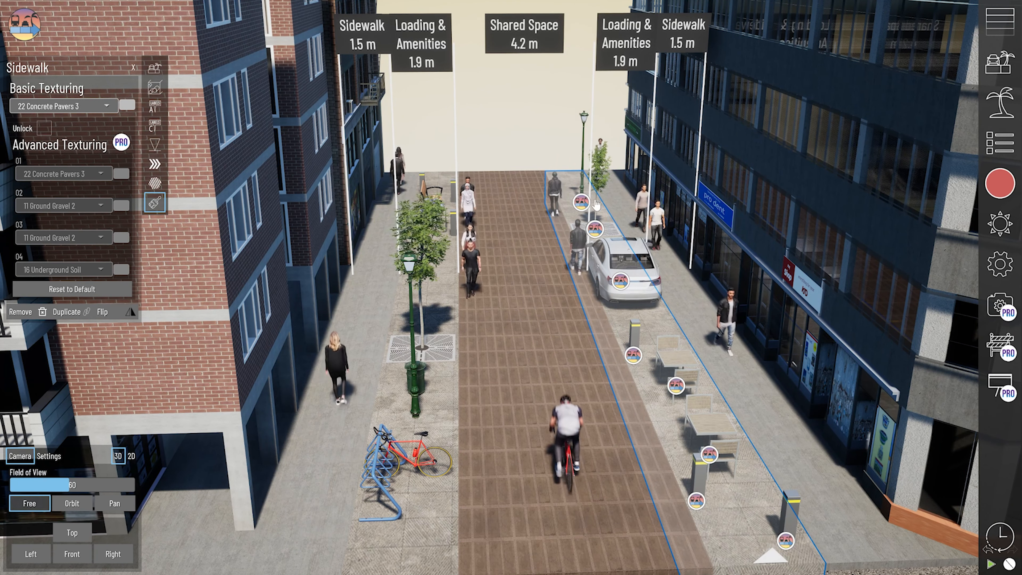
right_click_drag(597, 205, 479, 251)
scroll(457, 204, "down", 3)
scroll(499, 177, "up", 4)
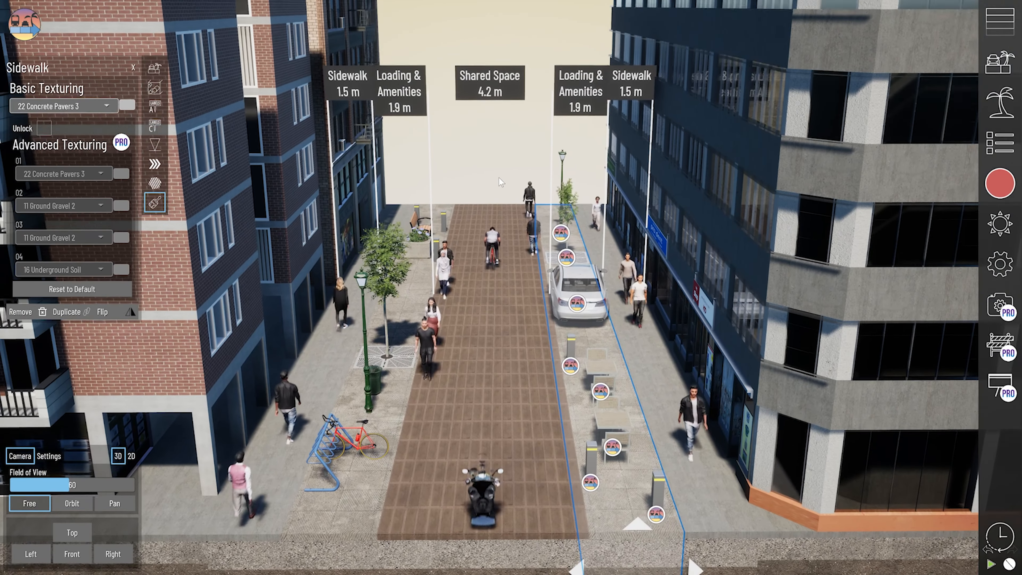
left_click(499, 178)
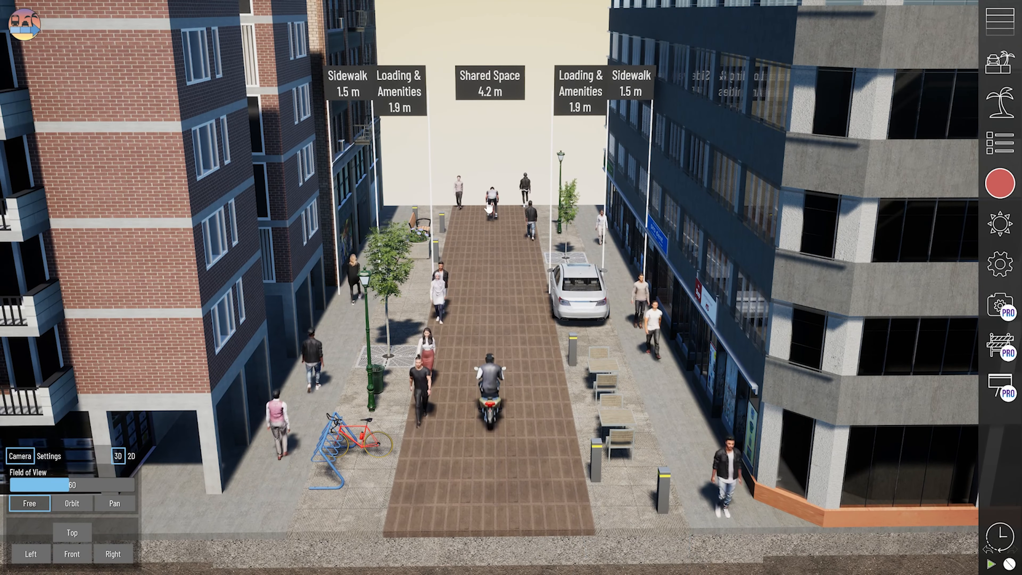
right_click_drag(497, 267, 497, 266)
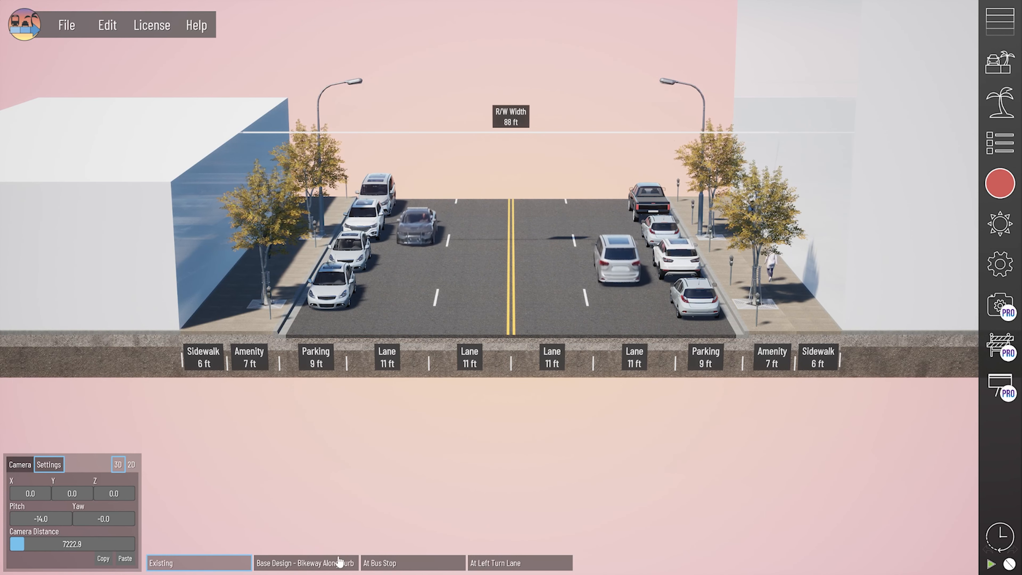
Compare the Base Design - Bikeway Along Curb, At Bus Stop and At Left Turn Lane variants with the Existing street.
left_click(319, 564)
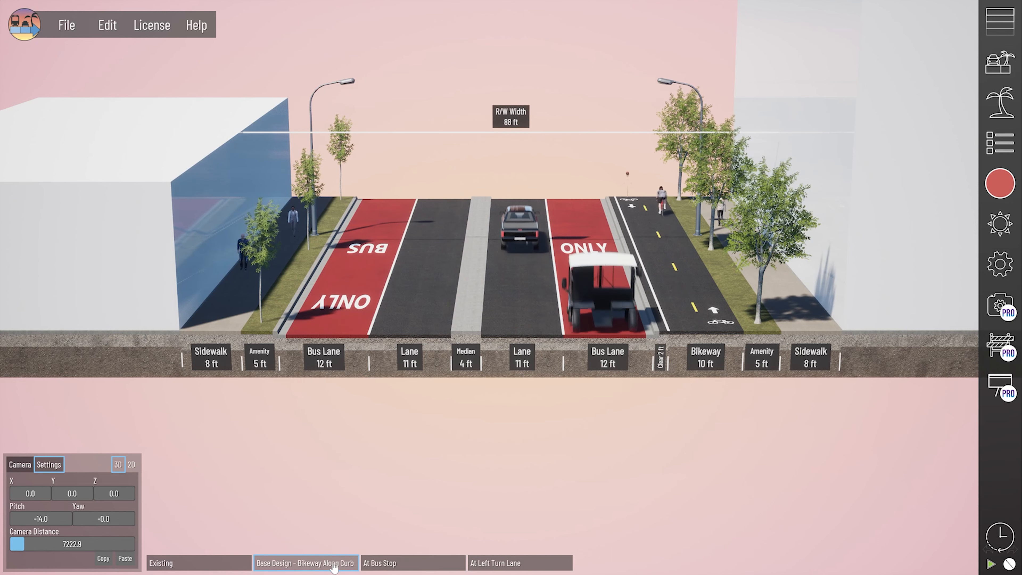
left_click(399, 565)
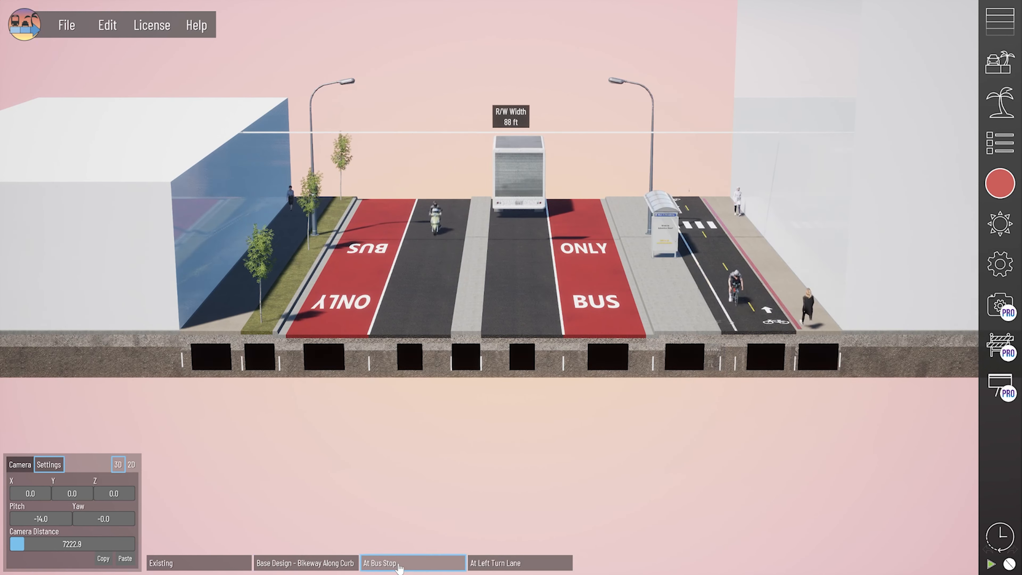
left_click(500, 564)
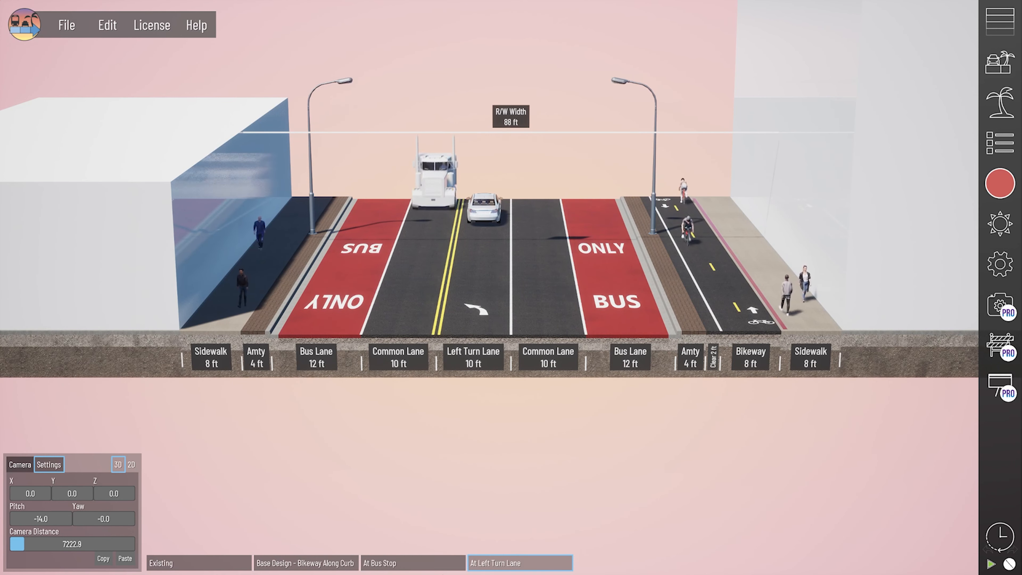
left_click(437, 566)
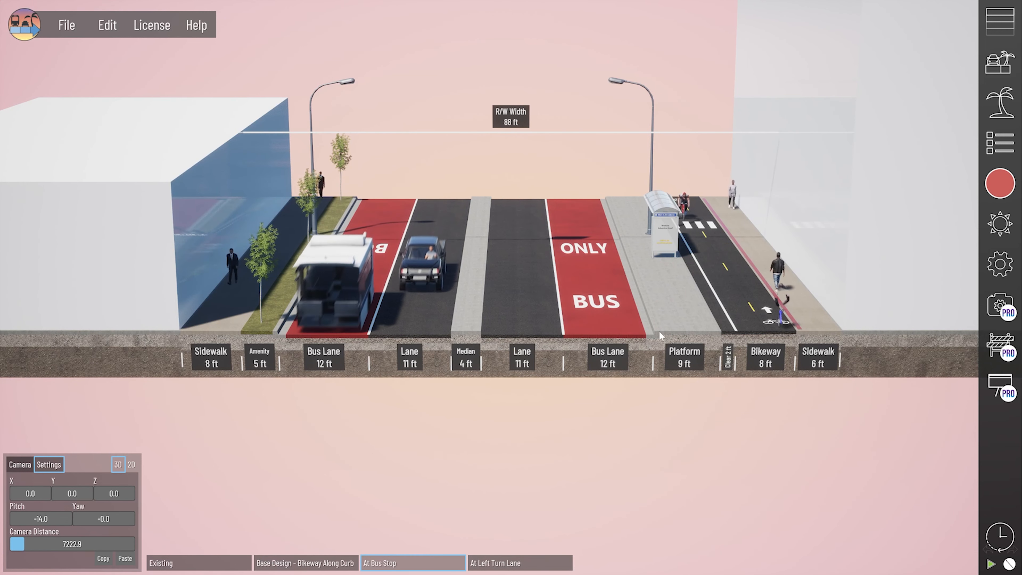
left_click(327, 565)
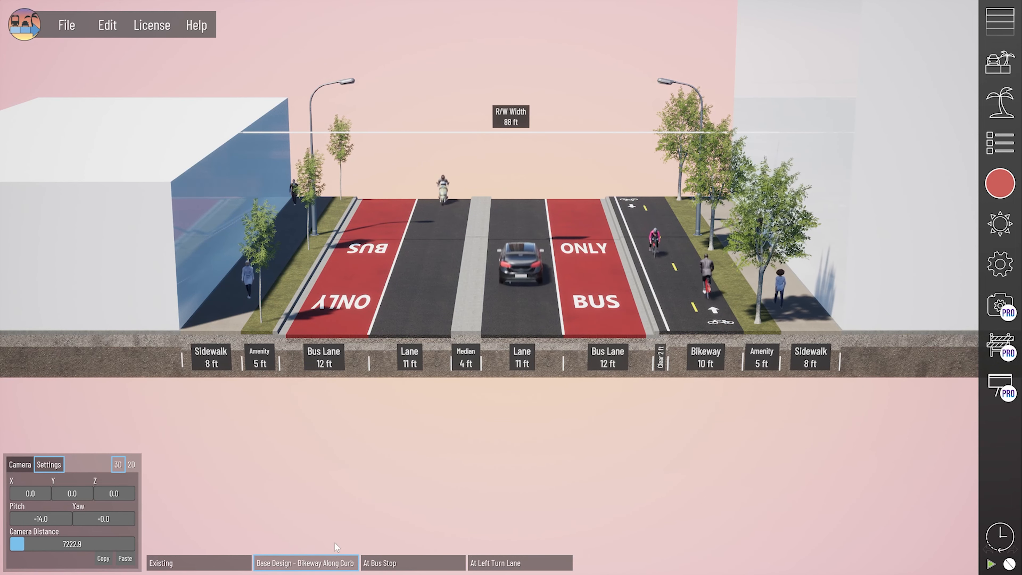
left_click(226, 562)
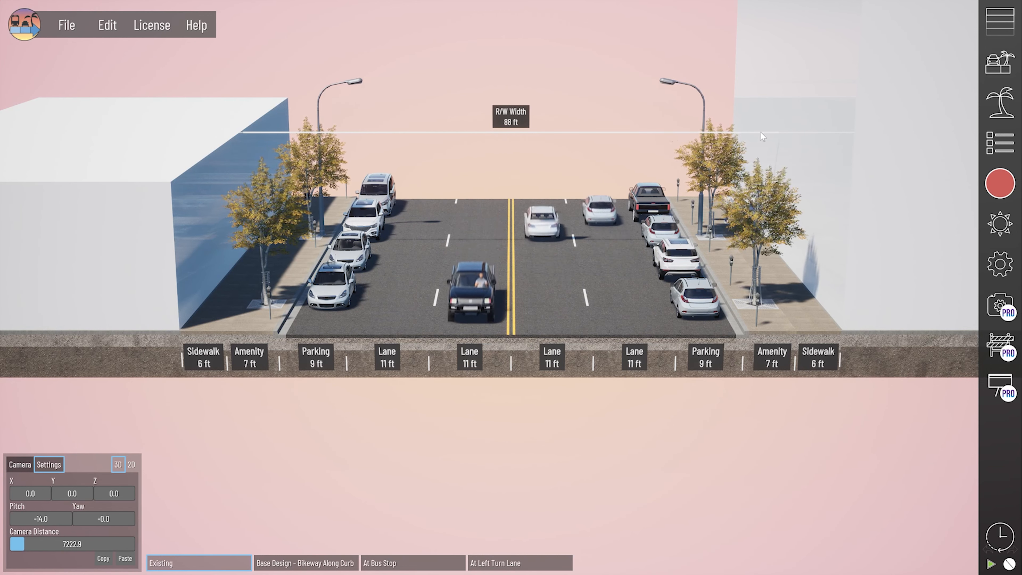
Review the Width Bounds settings for the R/W Width label, turning Hide Visualizer off and back on.
left_click(1000, 264)
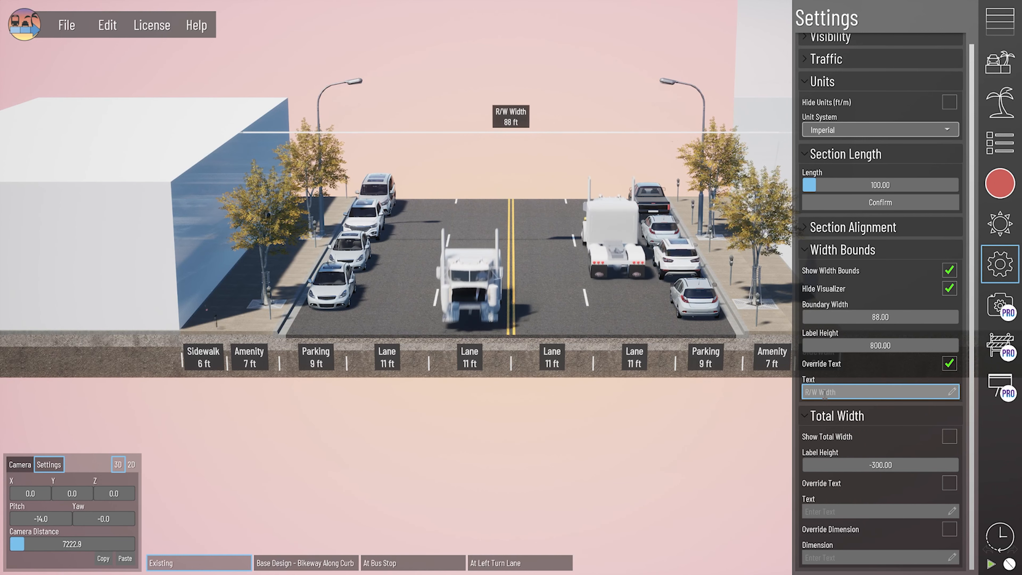
left_click(853, 391)
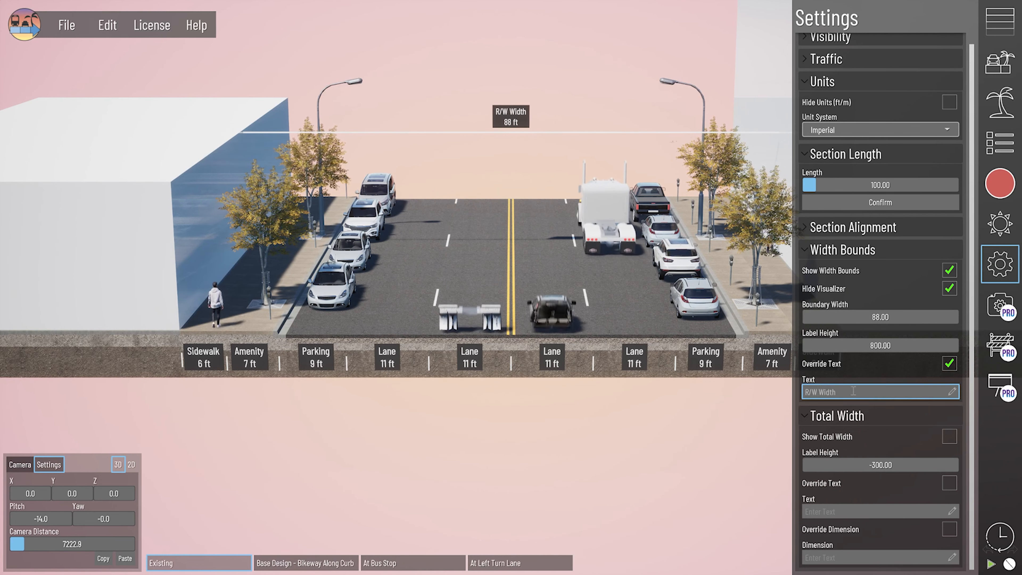
left_click(955, 365)
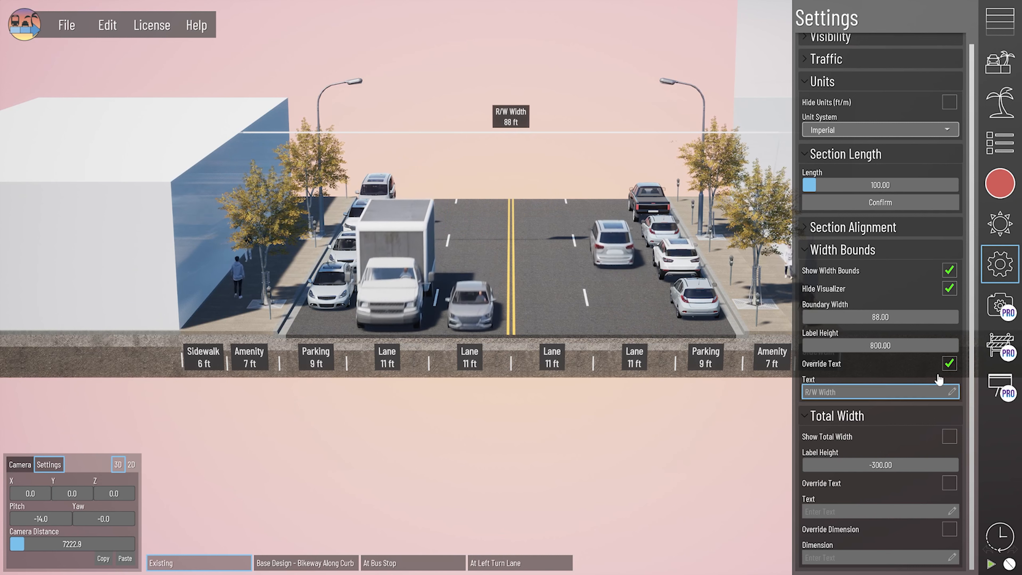
left_click(948, 289)
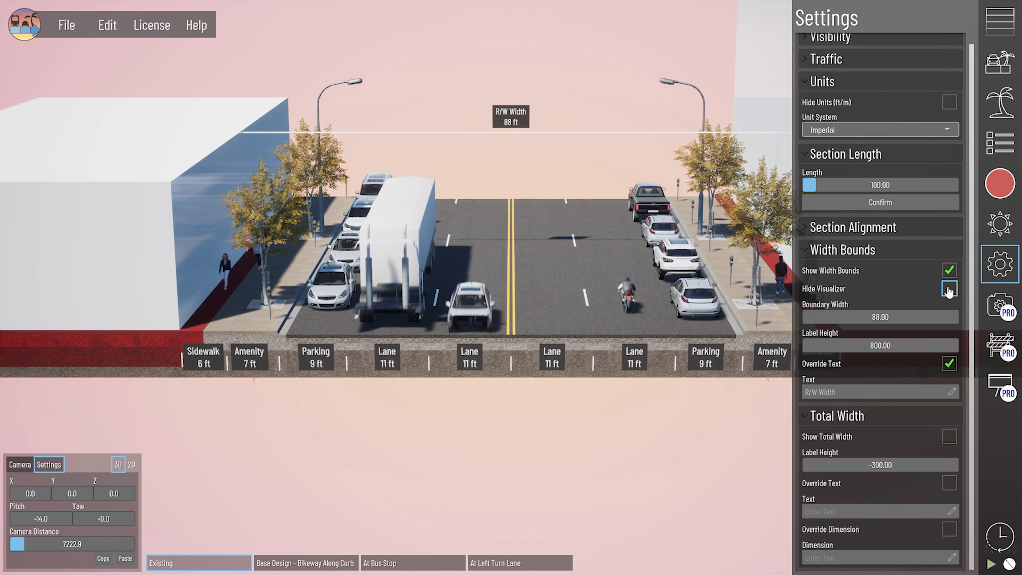
left_click(949, 289)
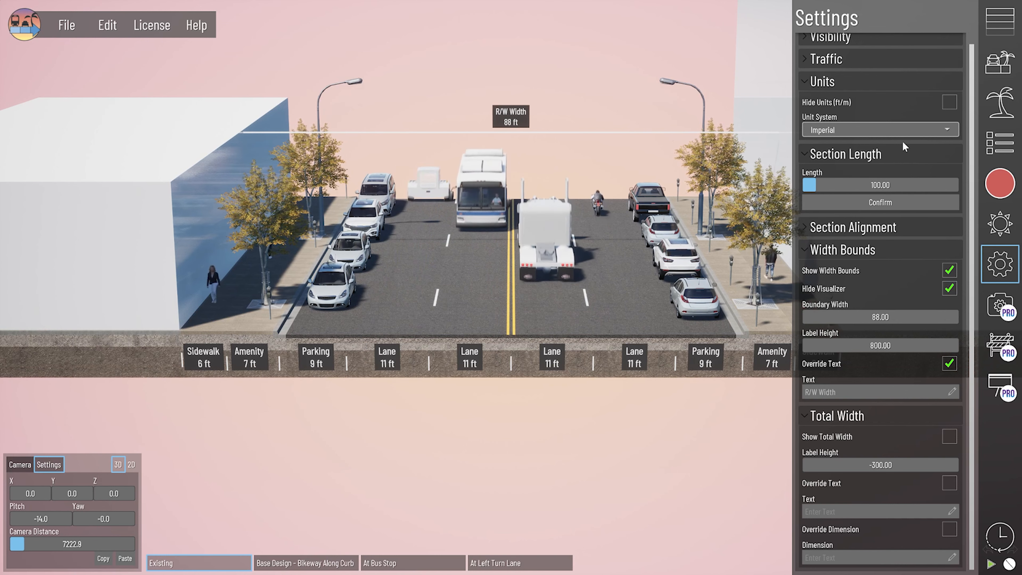
left_click(1000, 264)
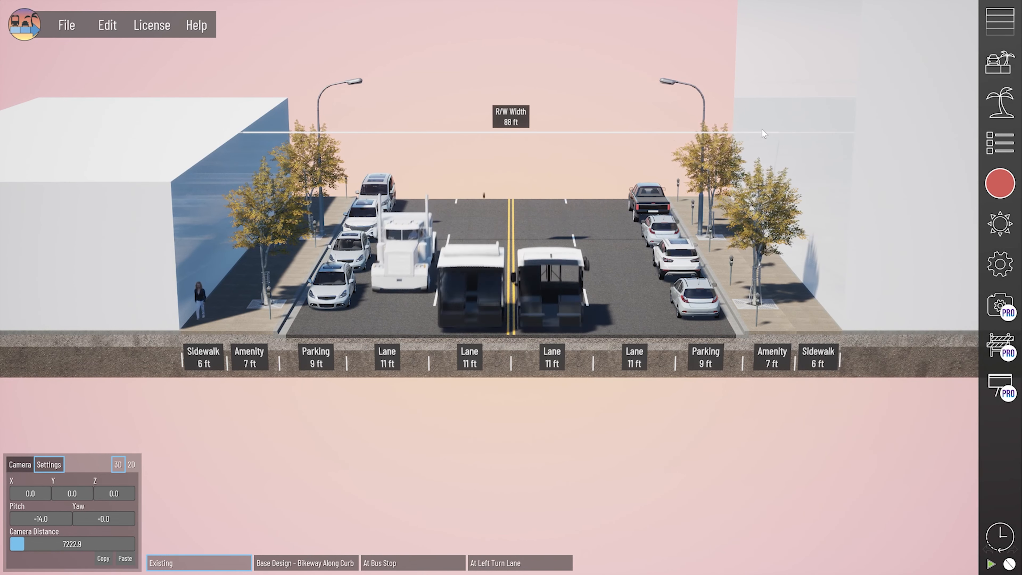
In the Base Design - Bikeway Along Curb variant, inspect the BUS and ONLY pavement marking decals in the bus lane beside the bikeway.
left_click(293, 563)
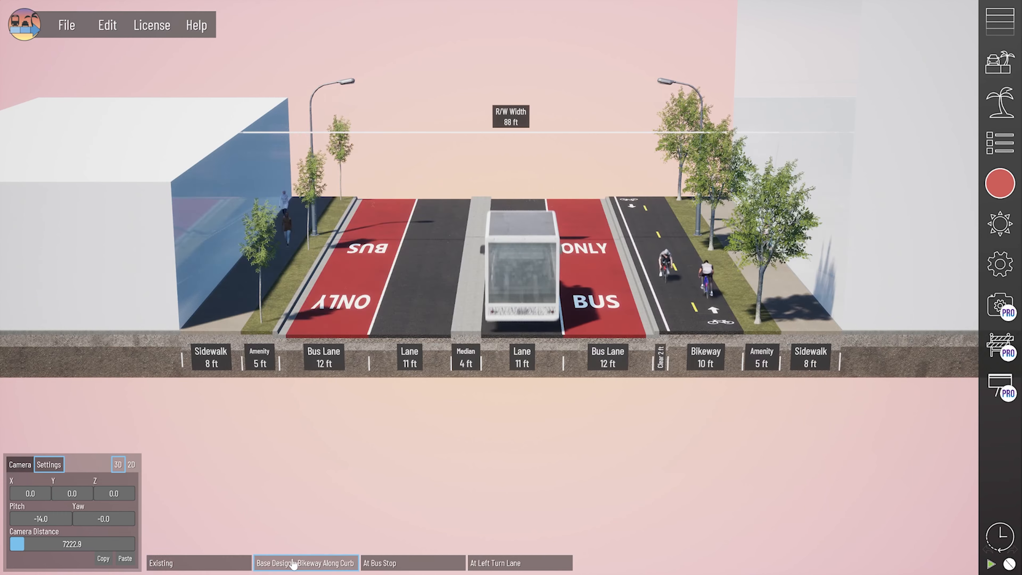
left_click(586, 221)
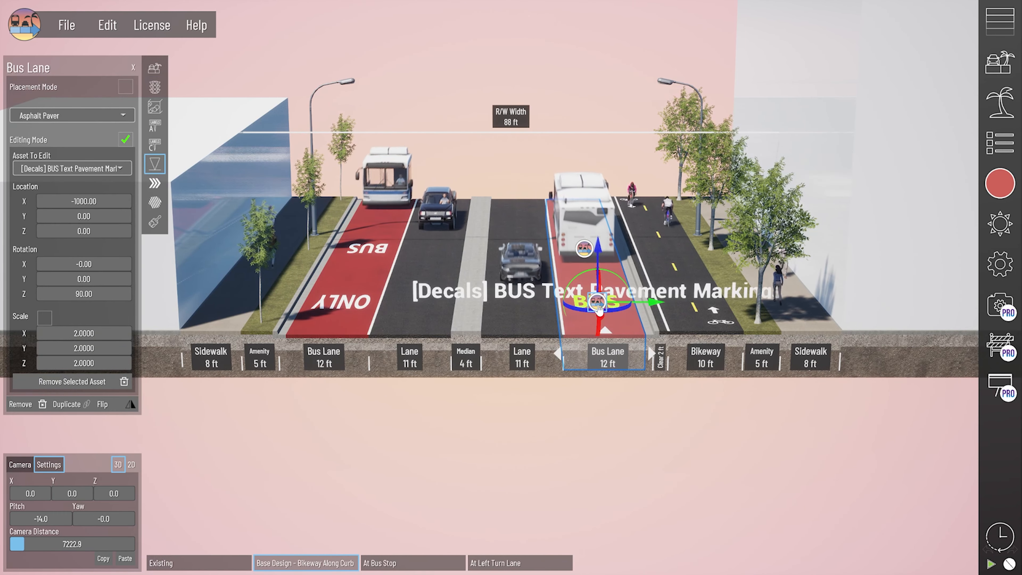
left_click(585, 250)
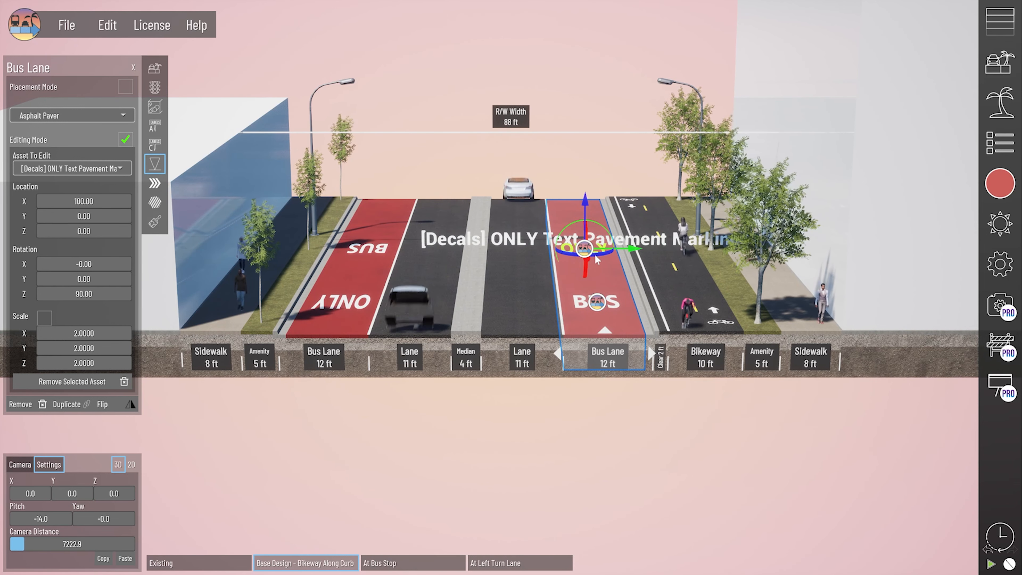
left_click(580, 451)
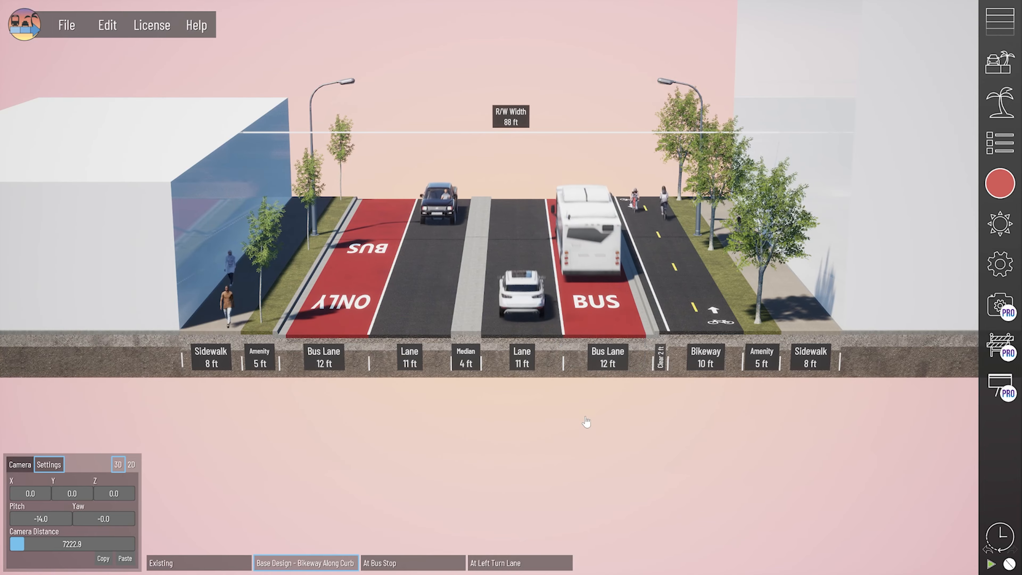
Select the narrow Sidewalk section labelled Clear 2 ft between the bus lane and the bikeway to examine its section settings.
scroll(680, 399, "up", 1)
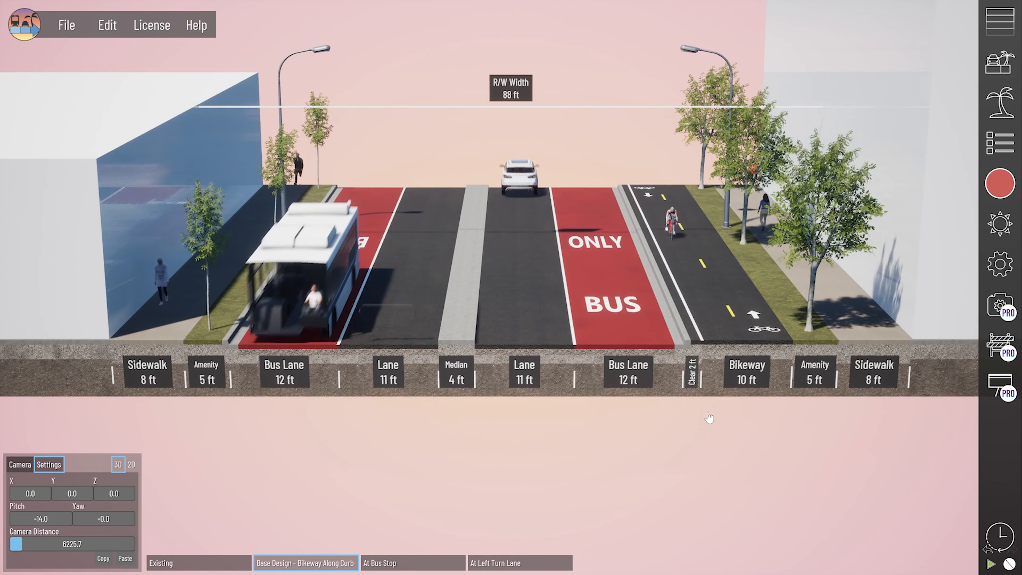
middle_click_drag(707, 417, 490, 377)
scroll(577, 368, "up", 2)
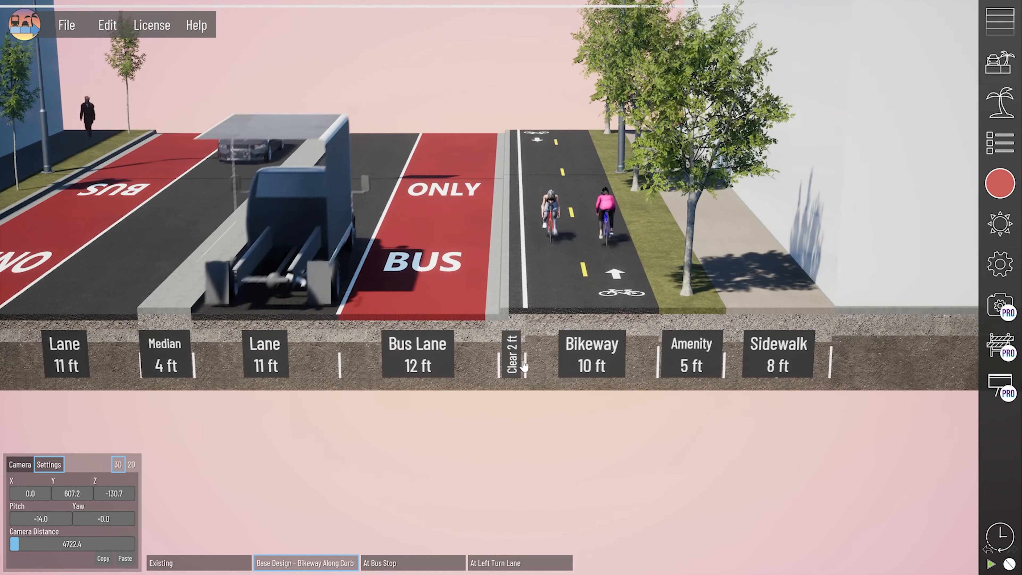
scroll(563, 415, "up", 2)
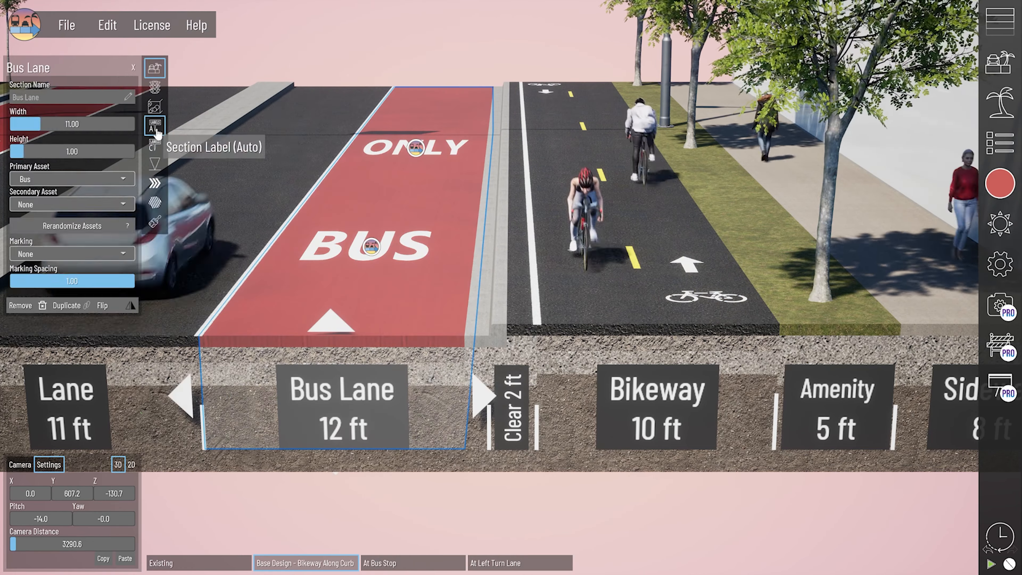
left_click(536, 408)
left_click(525, 405)
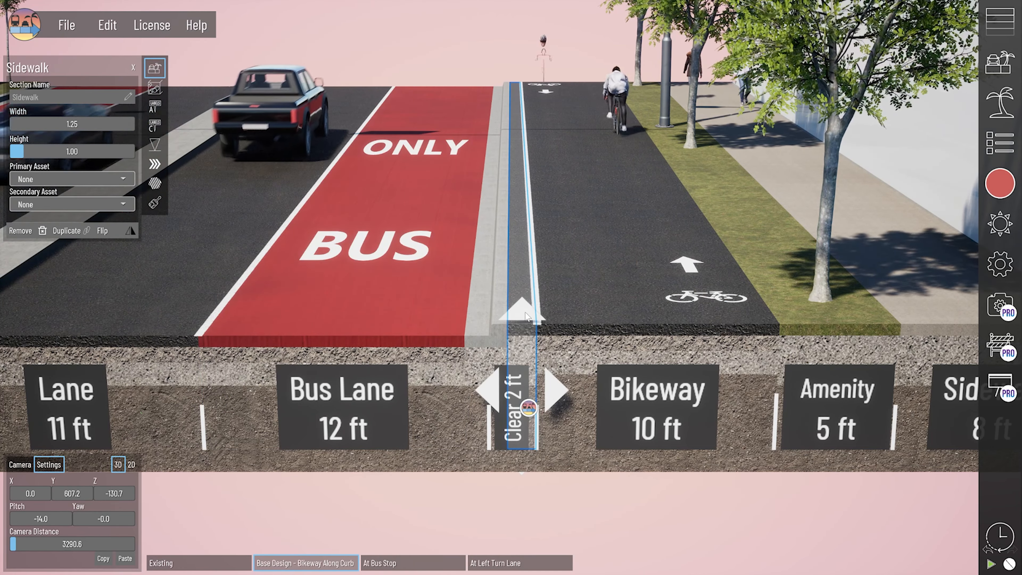
Shift the vertical custom label "Clear 2 ft" slightly toward the bikeway, to a Y location of about 633.
left_click(159, 112)
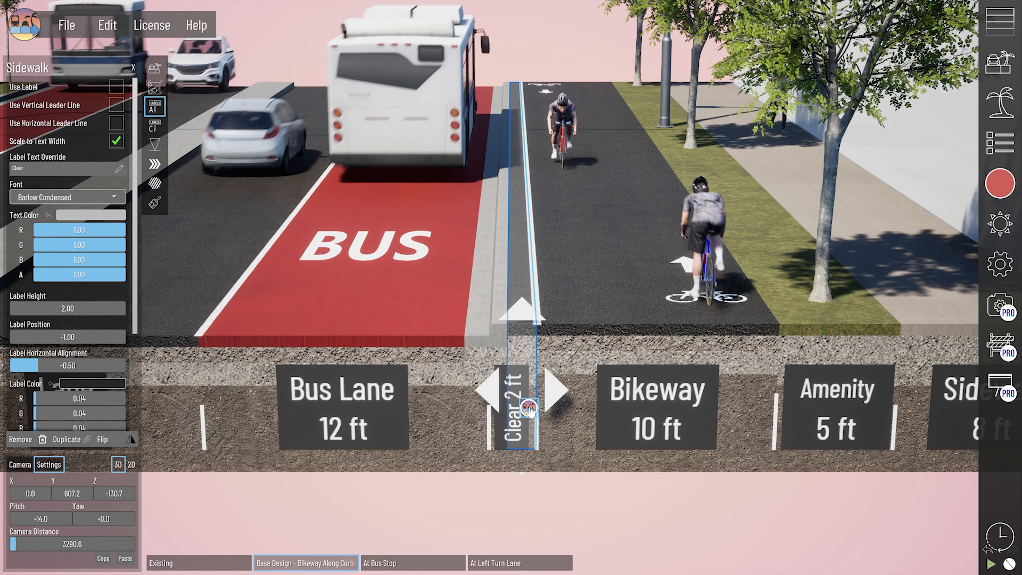
left_click(528, 409)
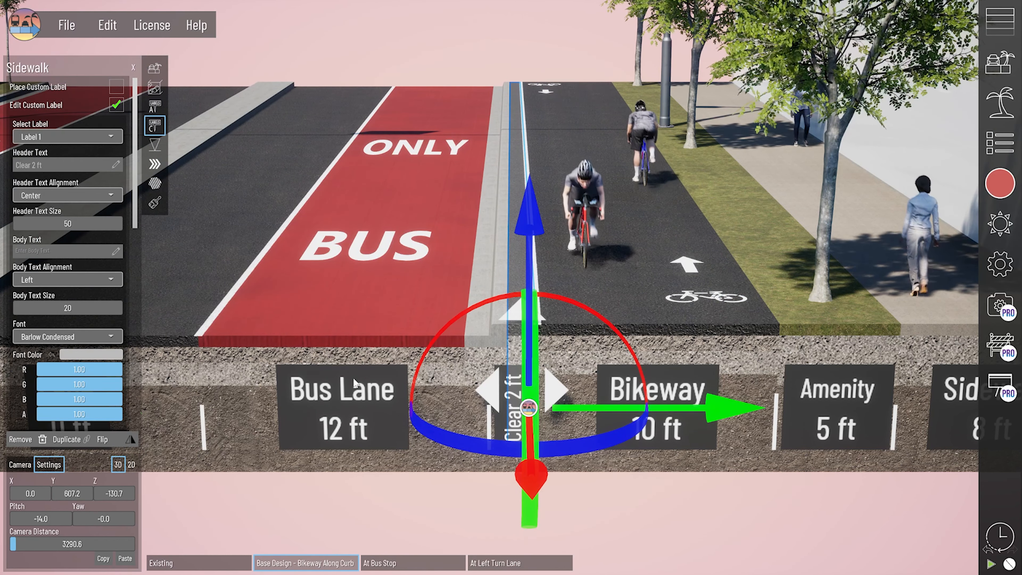
scroll(69, 281, "down", 5)
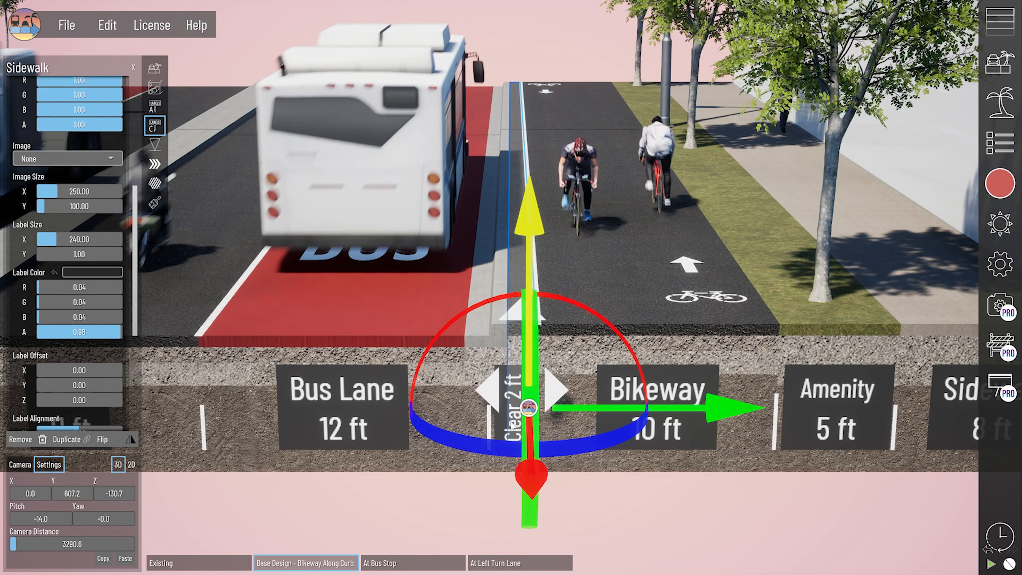
left_click_drag(658, 418, 712, 425)
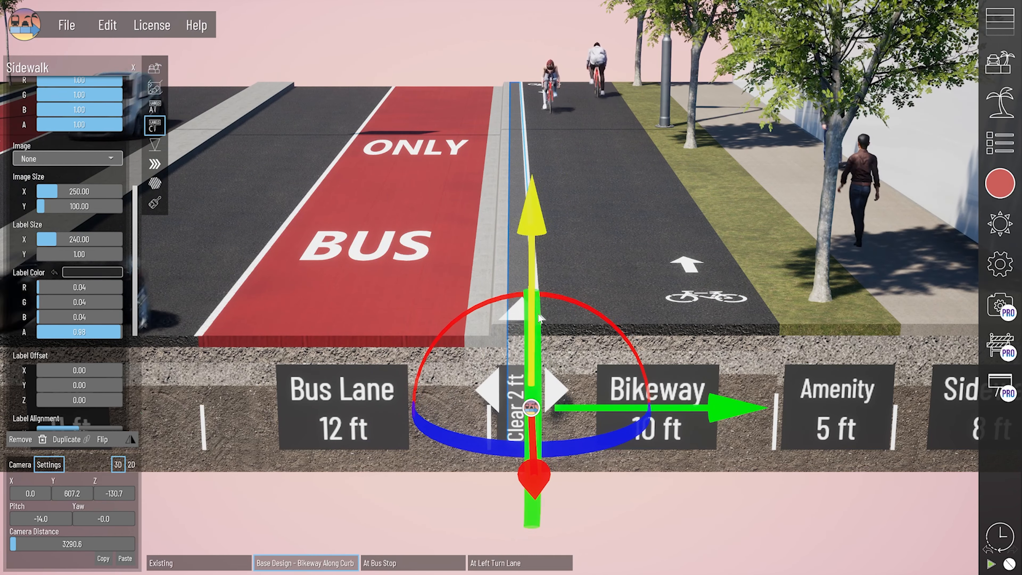
scroll(77, 390, "down", 6)
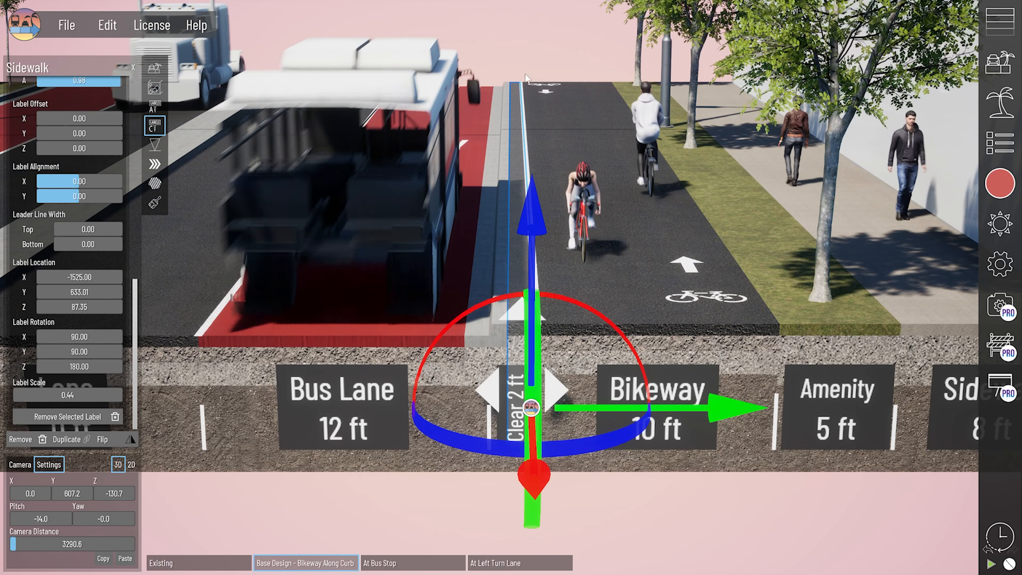
left_click(489, 434)
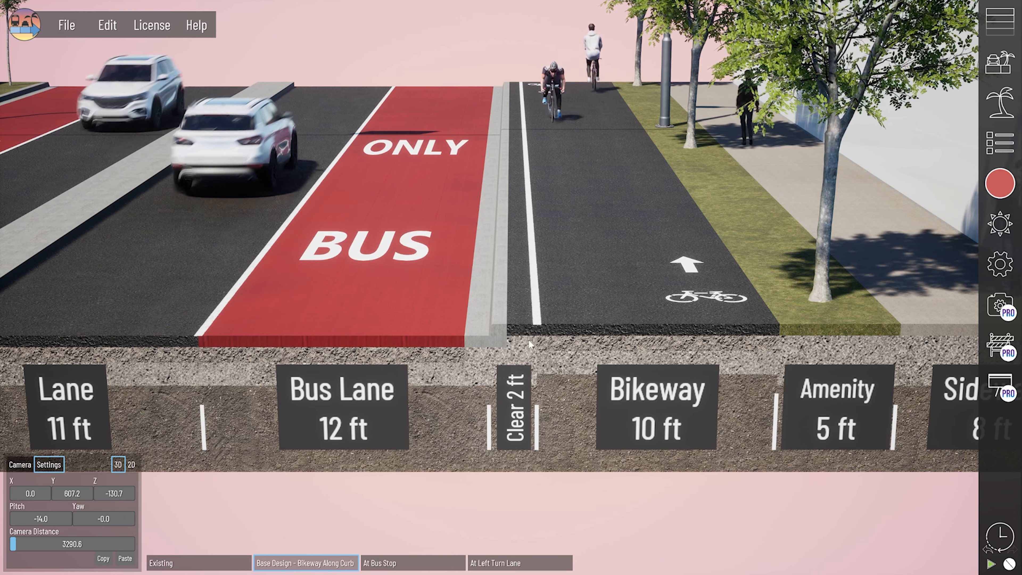
Examine the basic width settings of the bus lane and the gutter beside the amenity strip on the street's opposite side.
middle_click_drag(525, 341, 809, 364)
scroll(482, 354, "down", 2)
middle_click_drag(278, 344, 689, 358)
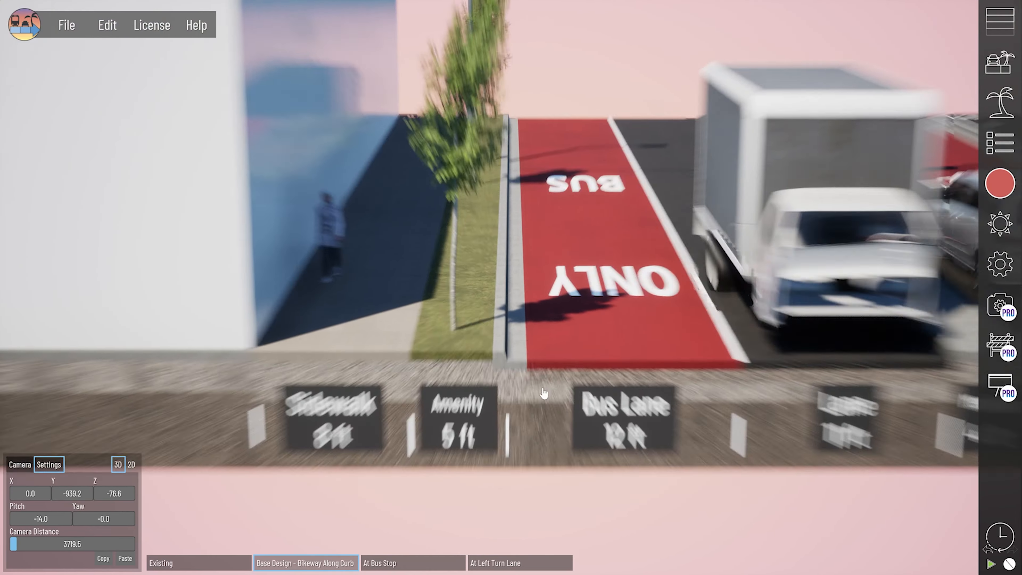
scroll(579, 337, "up", 2)
left_click(588, 220)
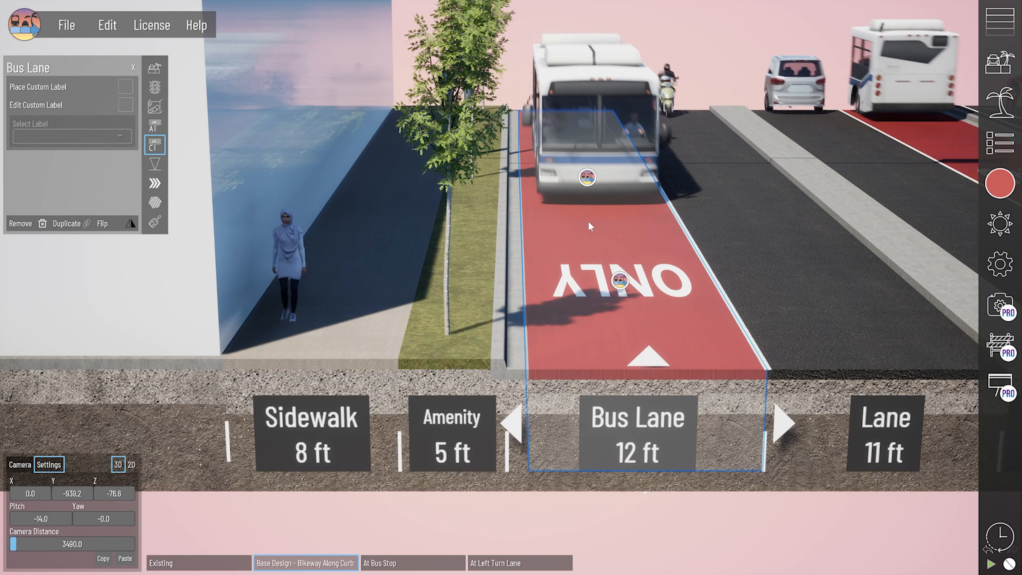
scroll(527, 401, "up", 1)
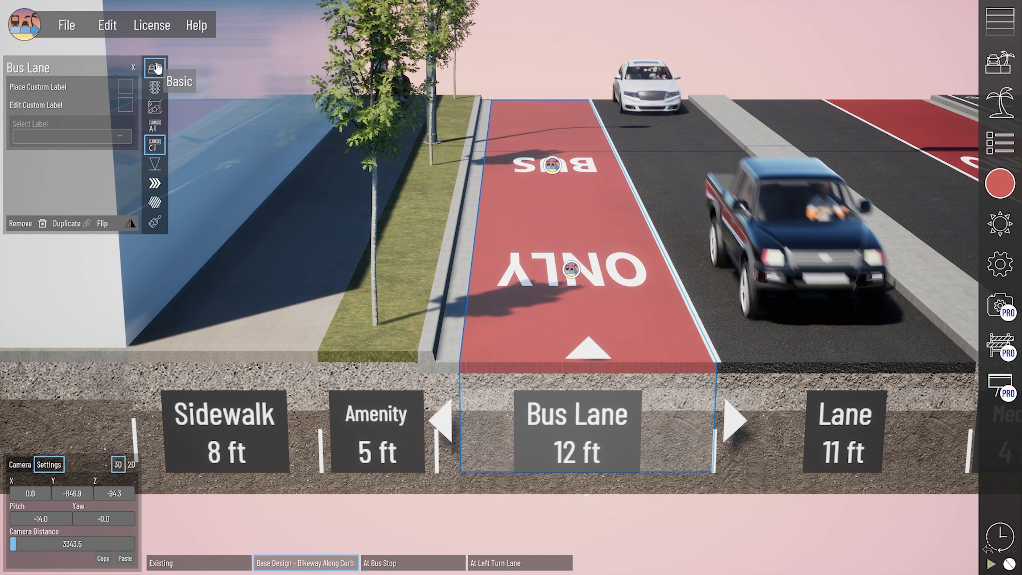
left_click(157, 67)
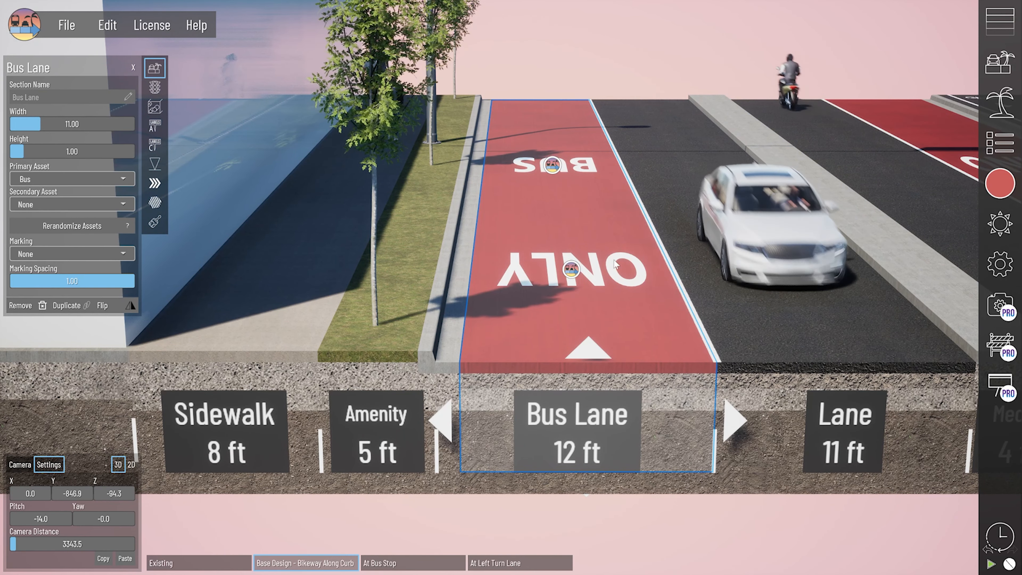
left_click(445, 374)
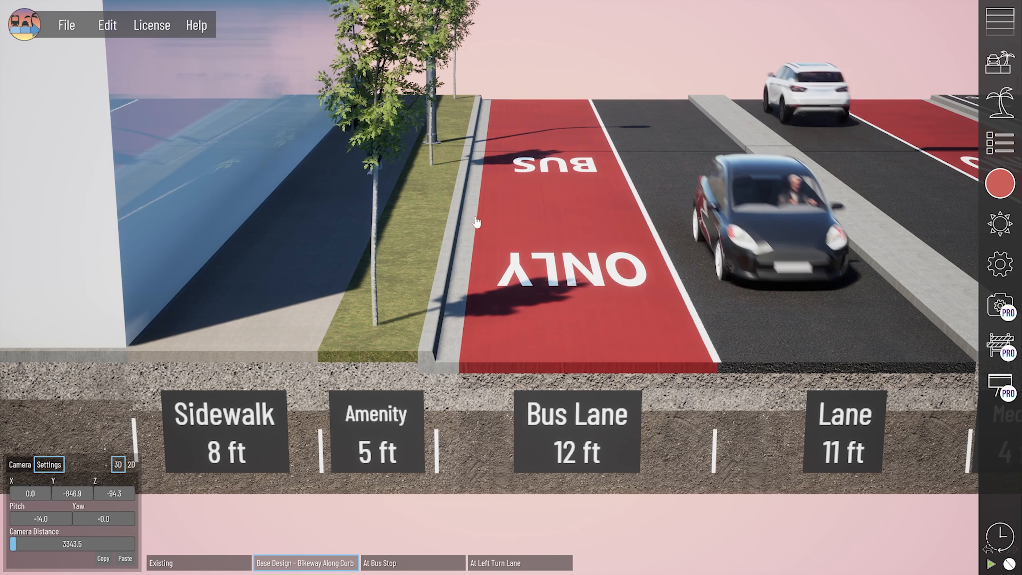
left_click(446, 372)
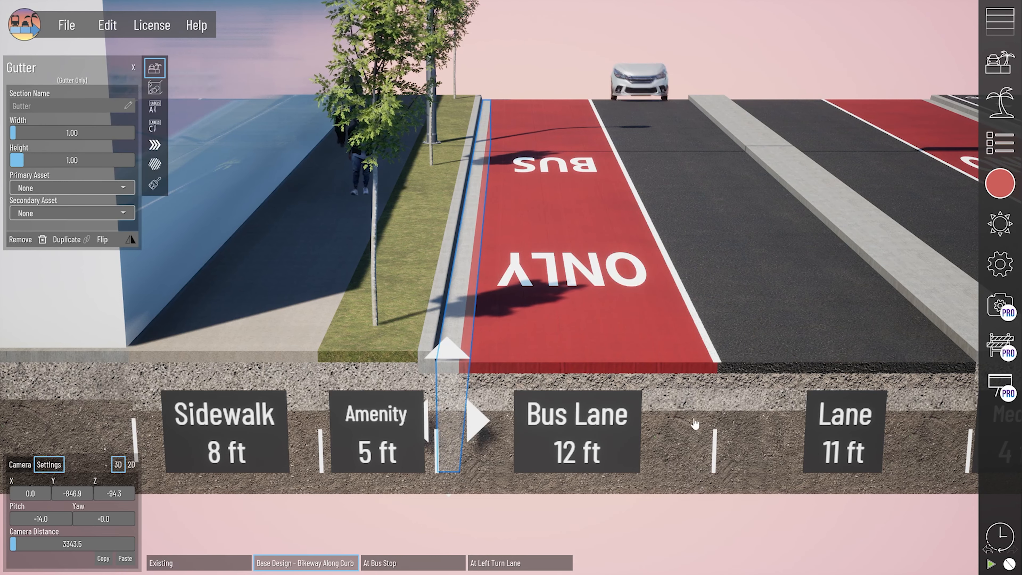
middle_click_drag(712, 399, 589, 398)
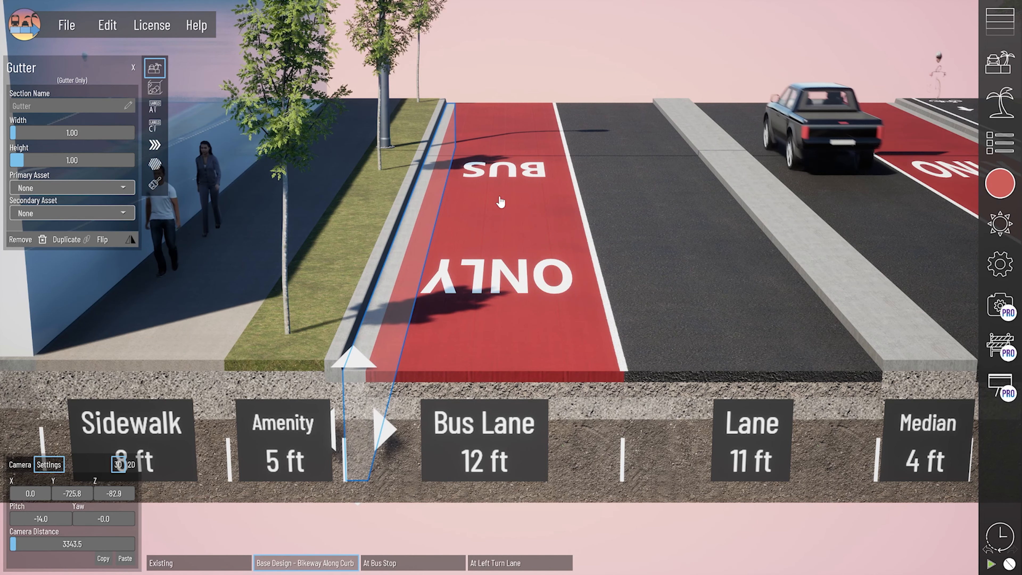
Set the horizontal alignment of the automatic label to -0.12 for the bus lane beside the amenity strip.
left_click(500, 215)
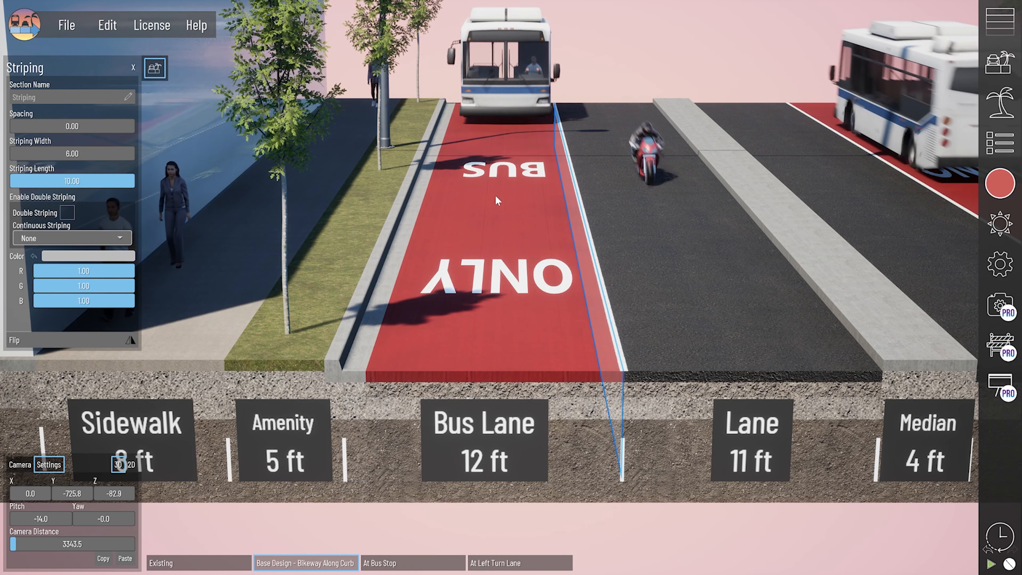
left_click(496, 200)
left_click(155, 126)
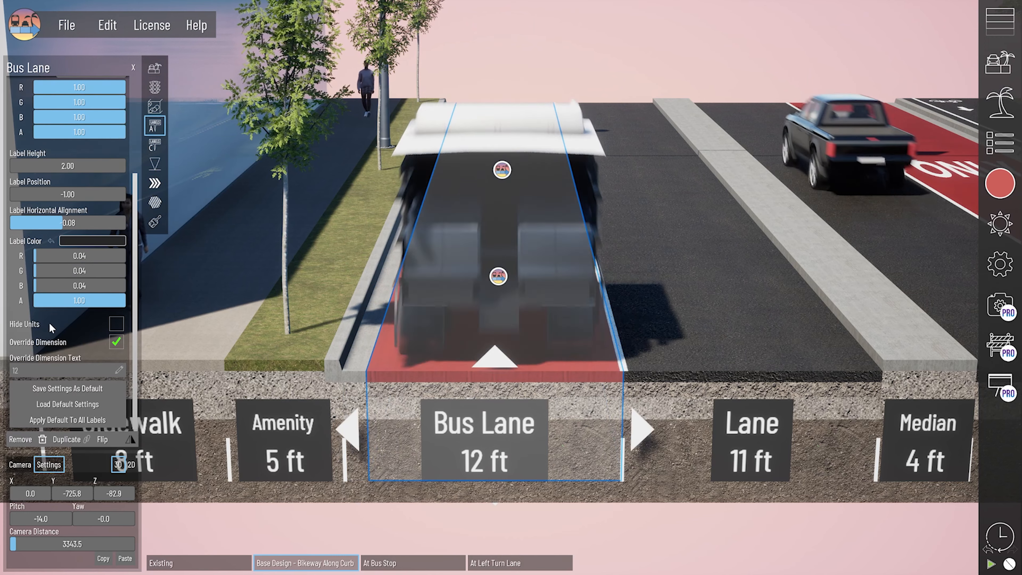
left_click(115, 341)
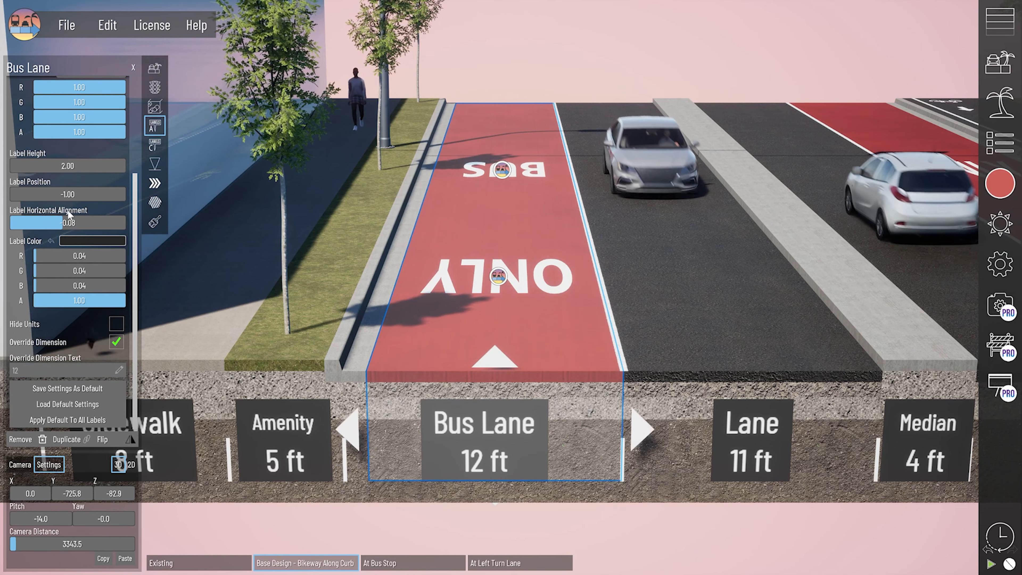
left_click_drag(66, 224, 60, 224)
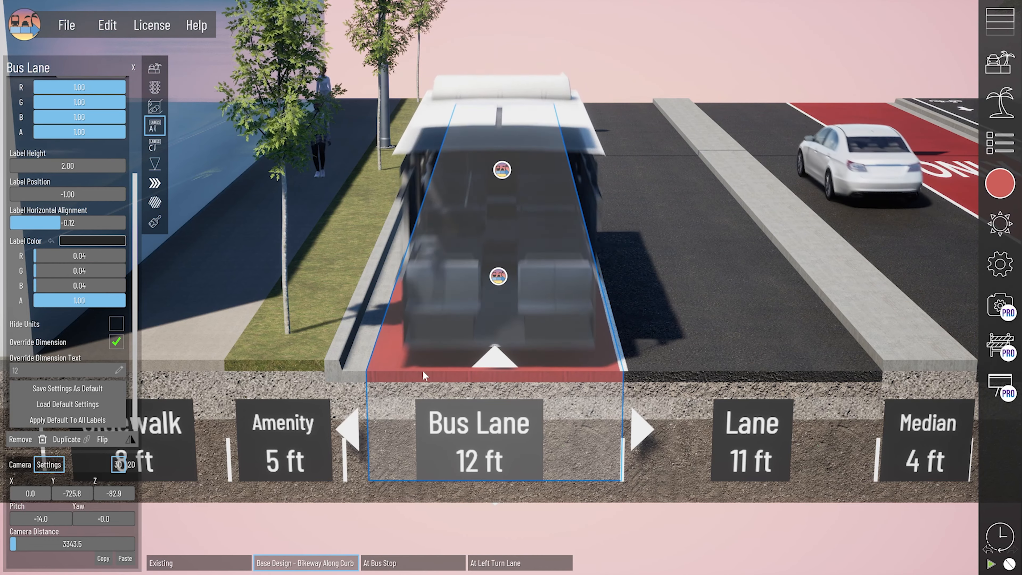
middle_click_drag(422, 417, 467, 406)
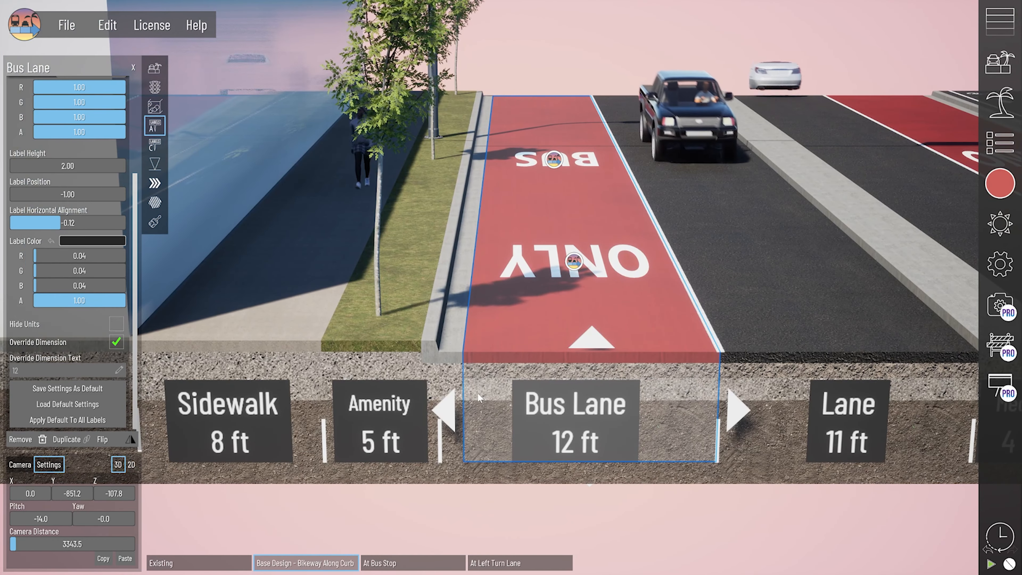
Examine the leader line settings of the gutter and of the invisible sections on either side of the boulevard.
left_click(448, 362)
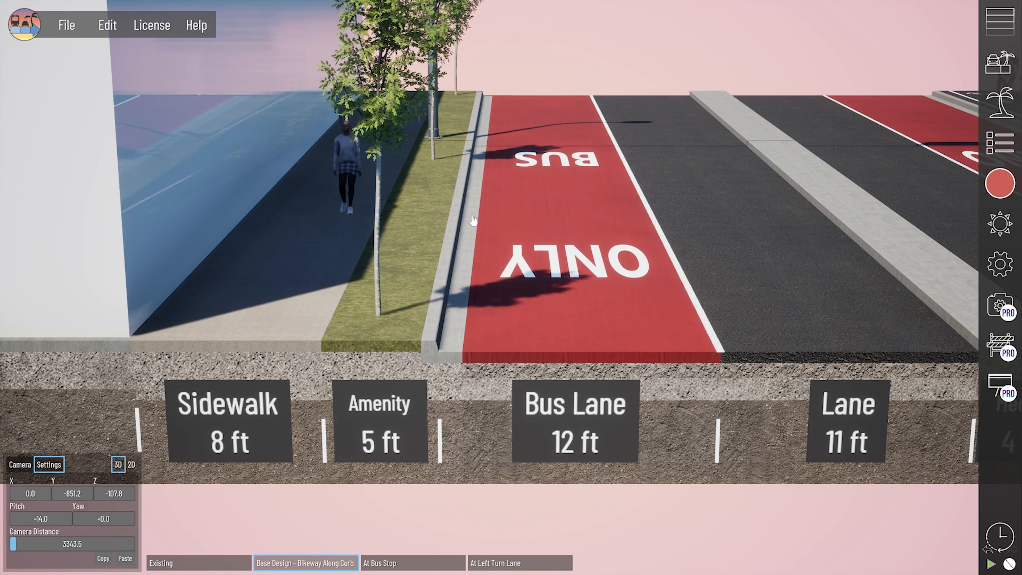
scroll(118, 118, "up", 4)
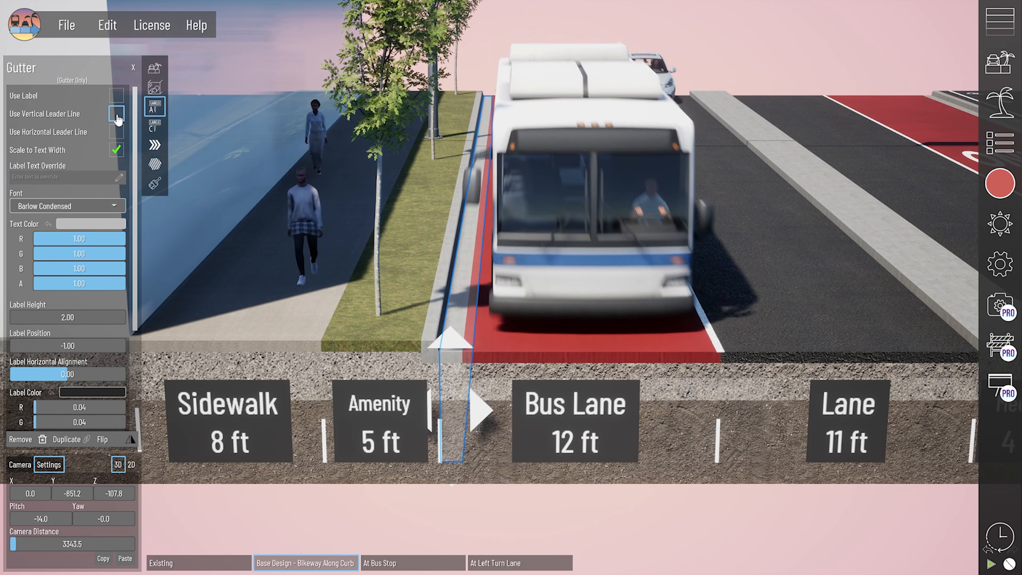
left_click(1000, 143)
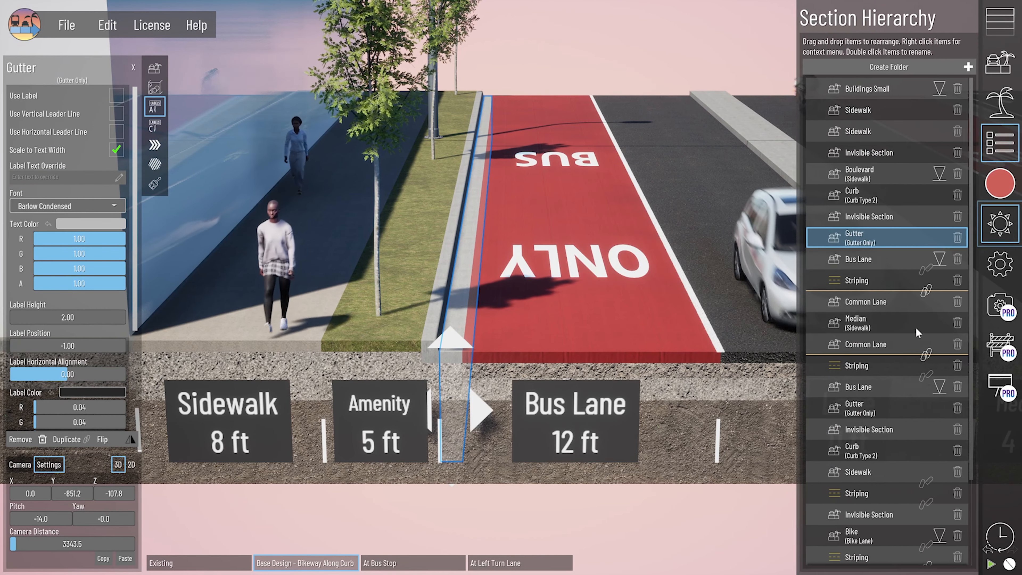
left_click(879, 154)
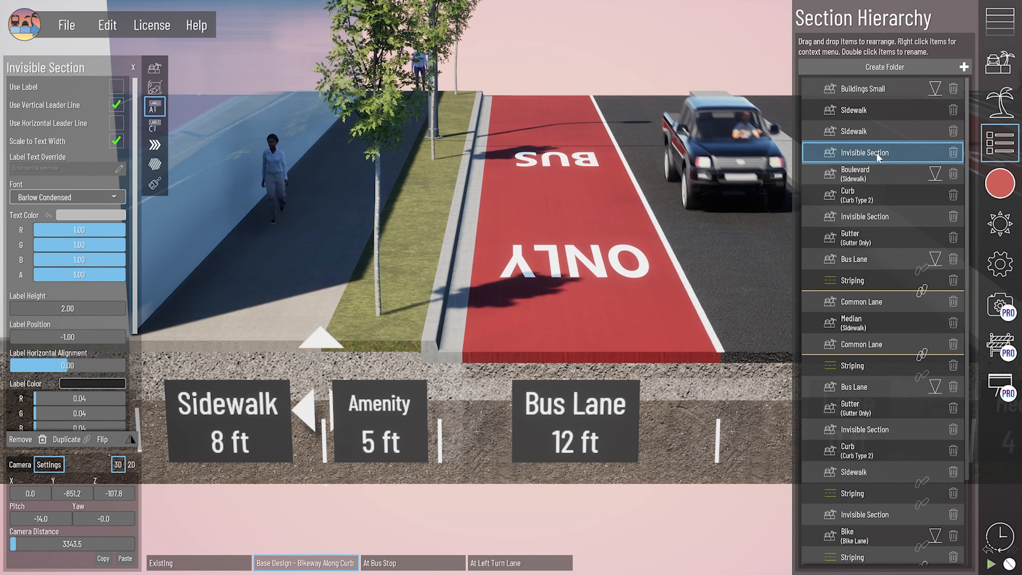
right_click_drag(284, 387, 288, 391)
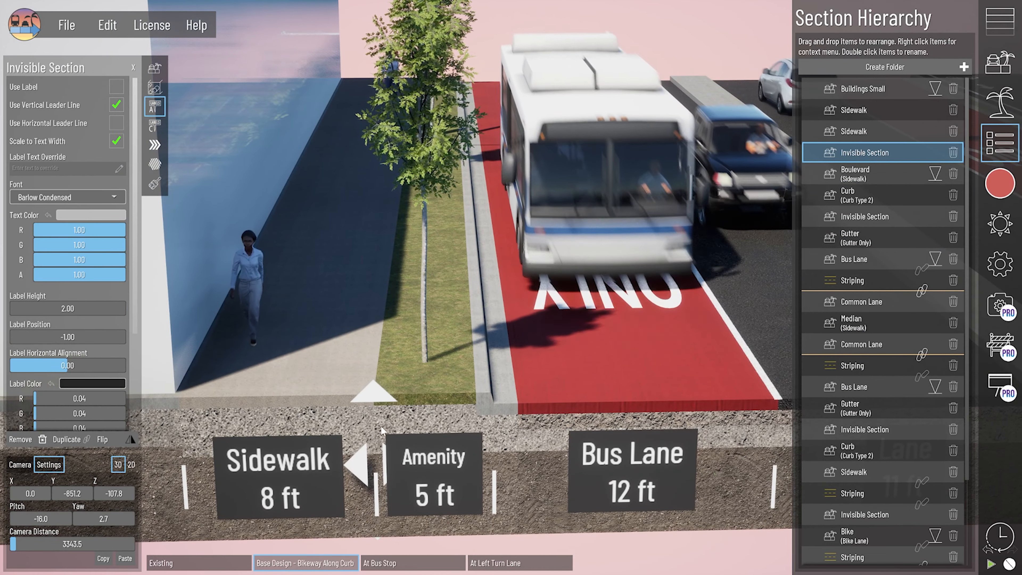
right_click_drag(356, 364, 355, 361)
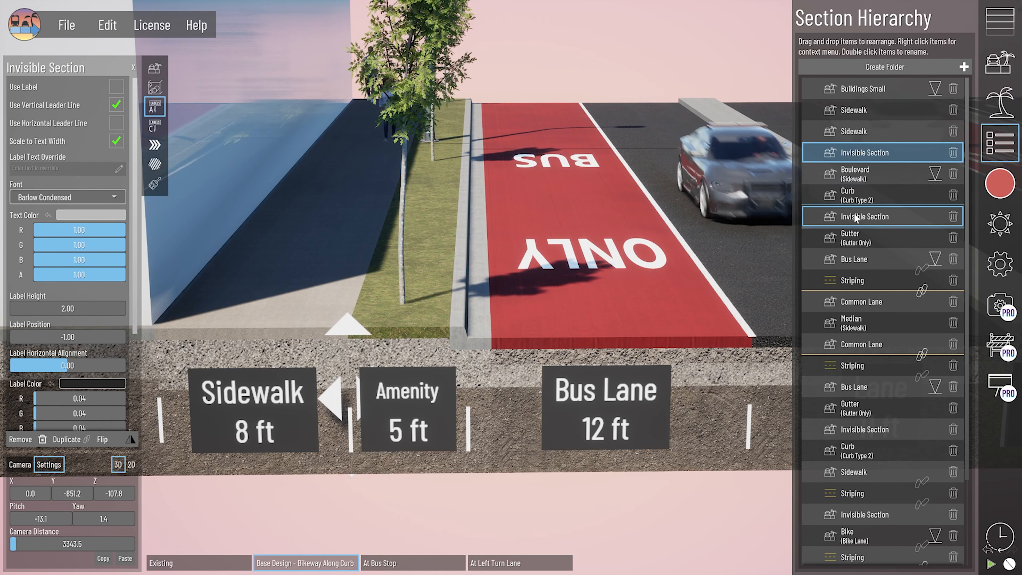
left_click(865, 216)
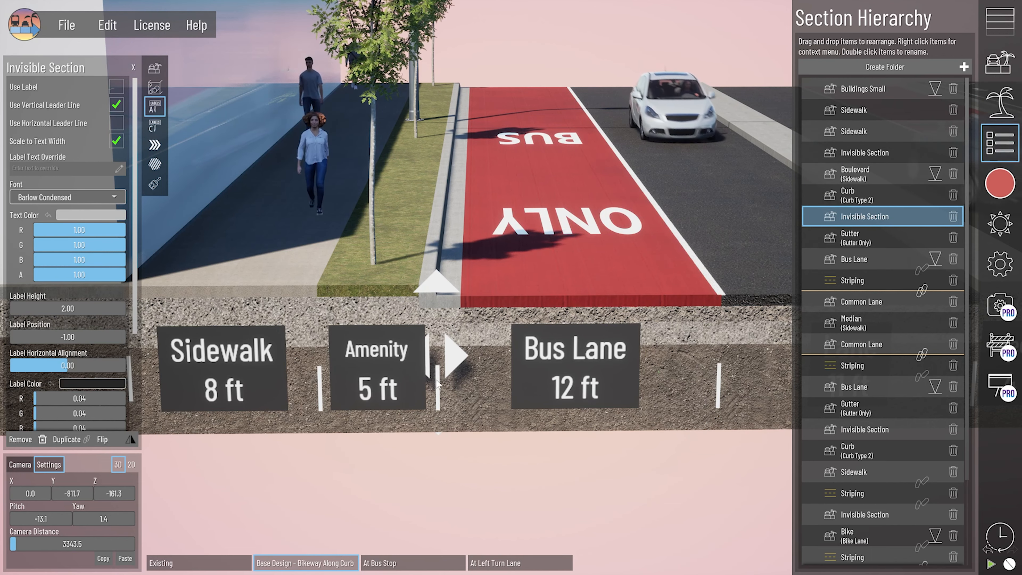
Inspect the labels and leader lines along the section up to the bus lane, clear zone and bikeway.
middle_click_drag(654, 315, 554, 322)
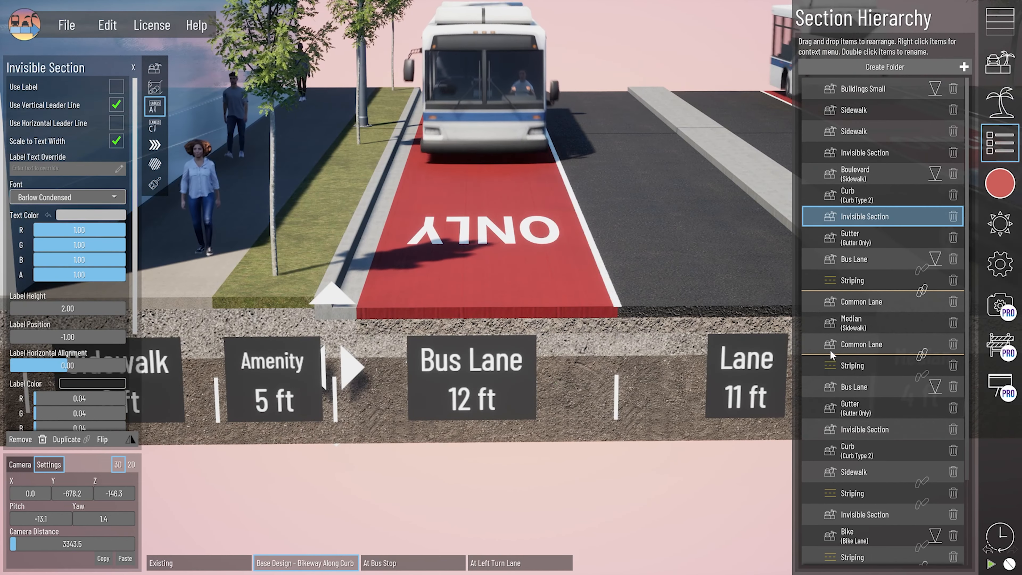
middle_click_drag(782, 338, 81, 318)
middle_click_drag(704, 302, 489, 291)
middle_click_drag(360, 293, 473, 258)
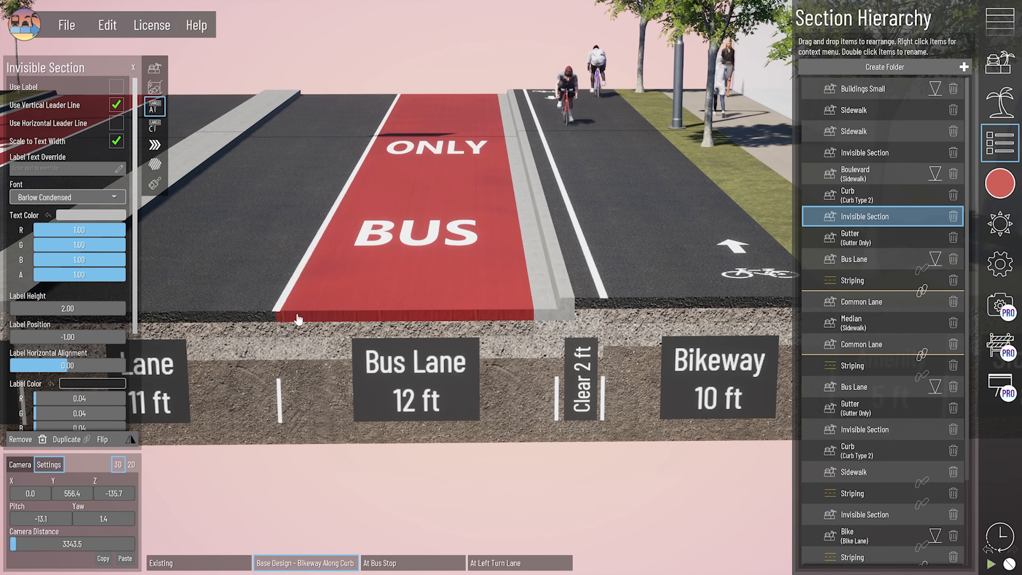
middle_click_drag(439, 187, 652, 302)
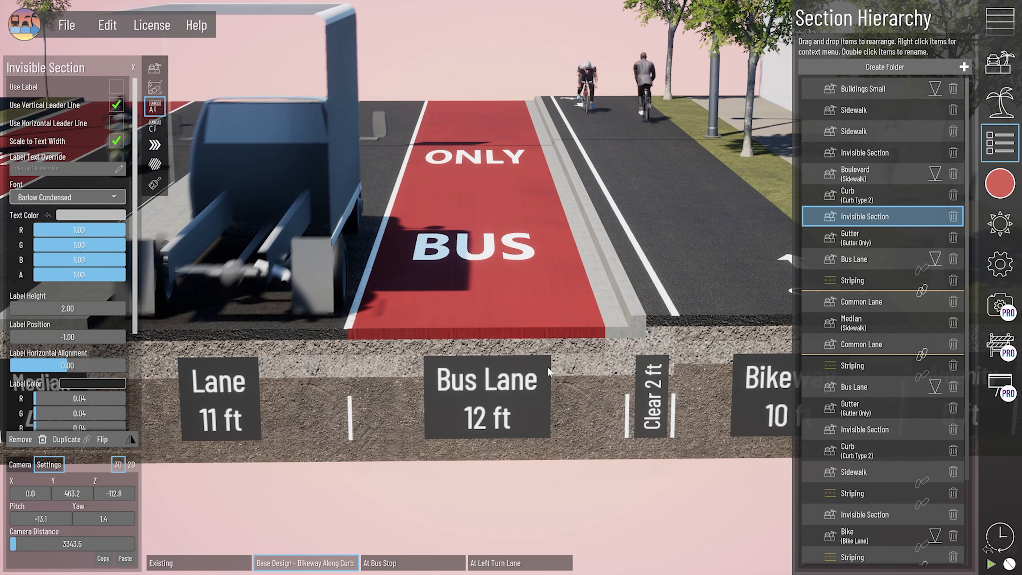
scroll(549, 352, "down", 3)
scroll(550, 346, "down", 5)
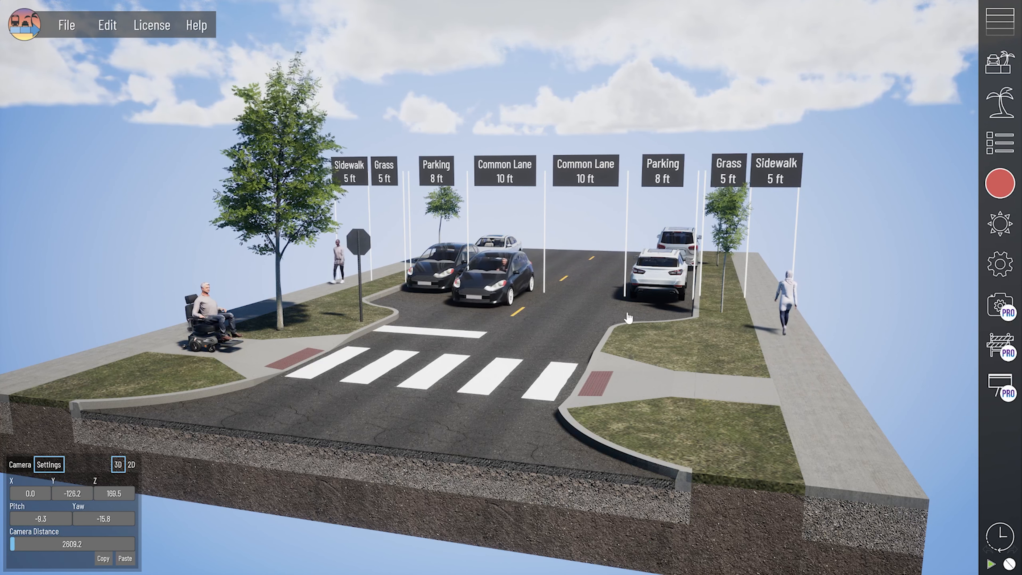
Select the Sidewalk Ramp End 2b asset in the parking section beside the crosswalk and examine its editing settings.
right_click_drag(628, 317, 628, 316)
scroll(627, 316, "down", 3)
middle_click_drag(499, 463, 520, 419)
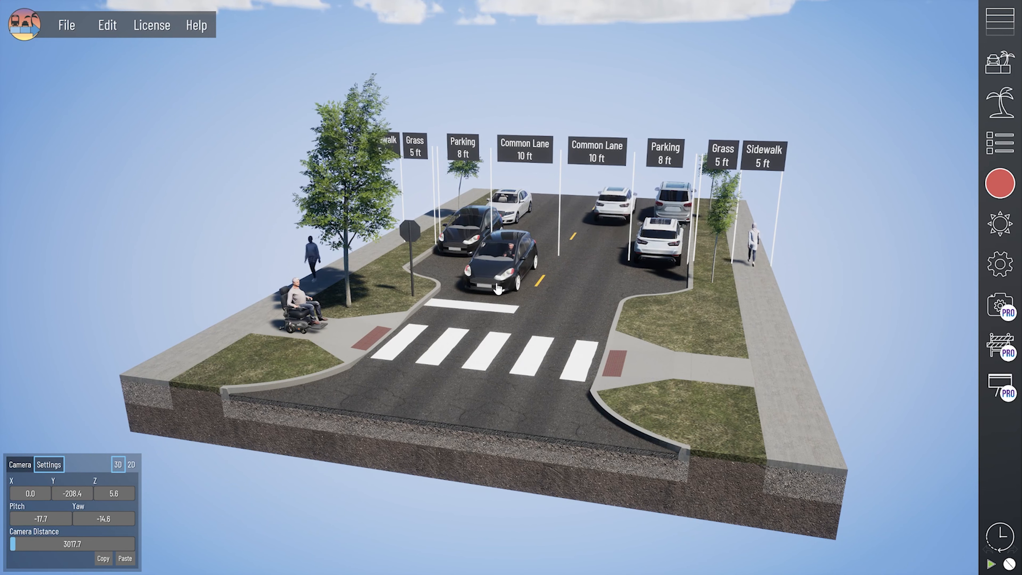
left_click(607, 453)
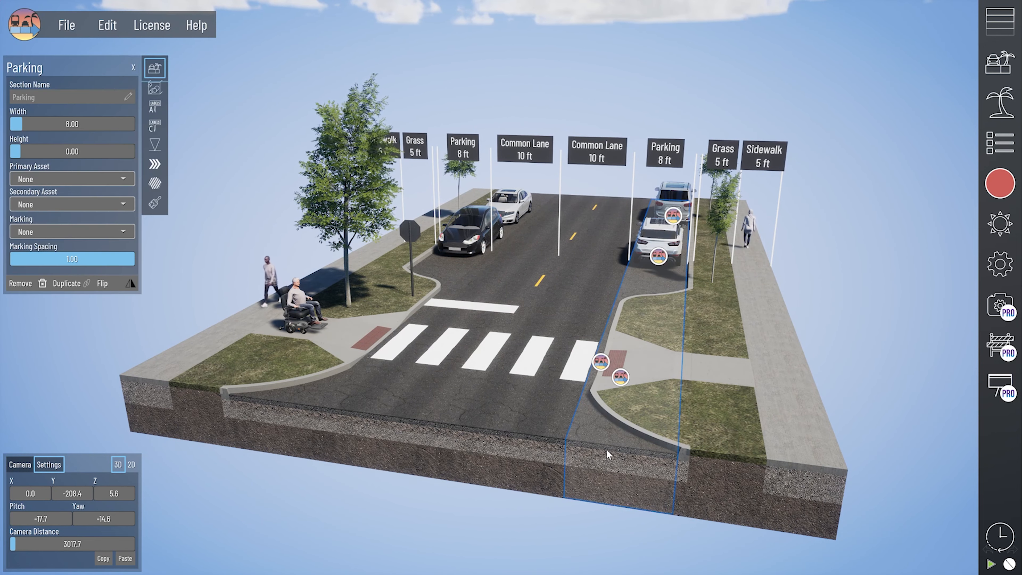
right_click_drag(680, 483, 695, 479)
left_click(680, 371)
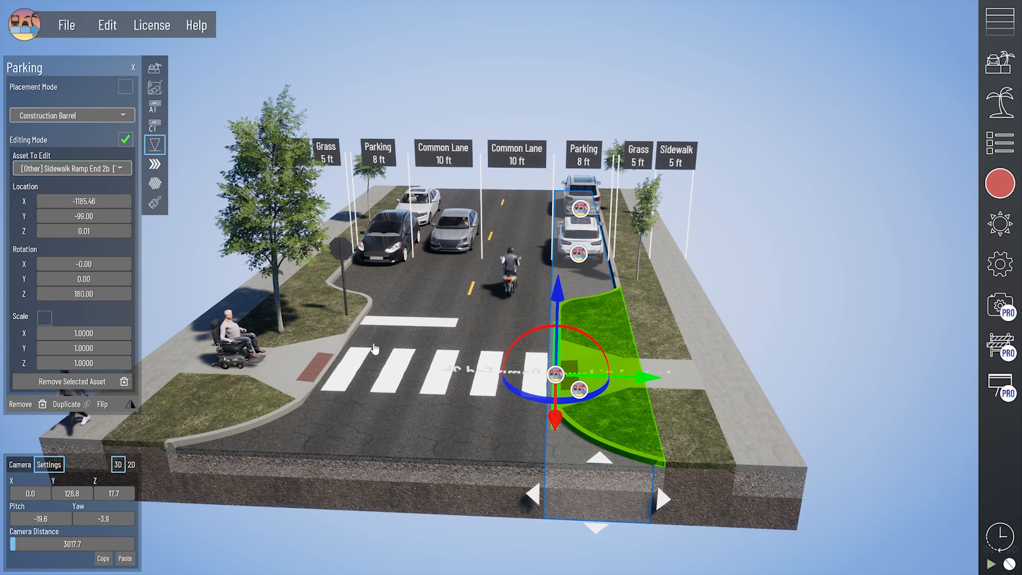
Examine the sidewalk ramp assets in the asset library and compare them with the curb extensions at the crosswalk.
left_click(999, 103)
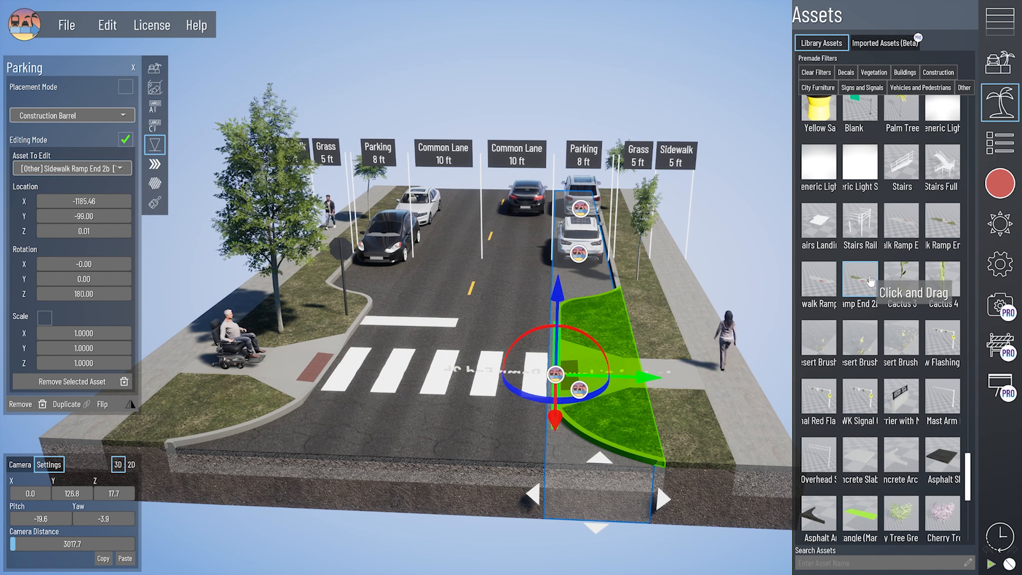
left_click_drag(950, 222, 284, 373)
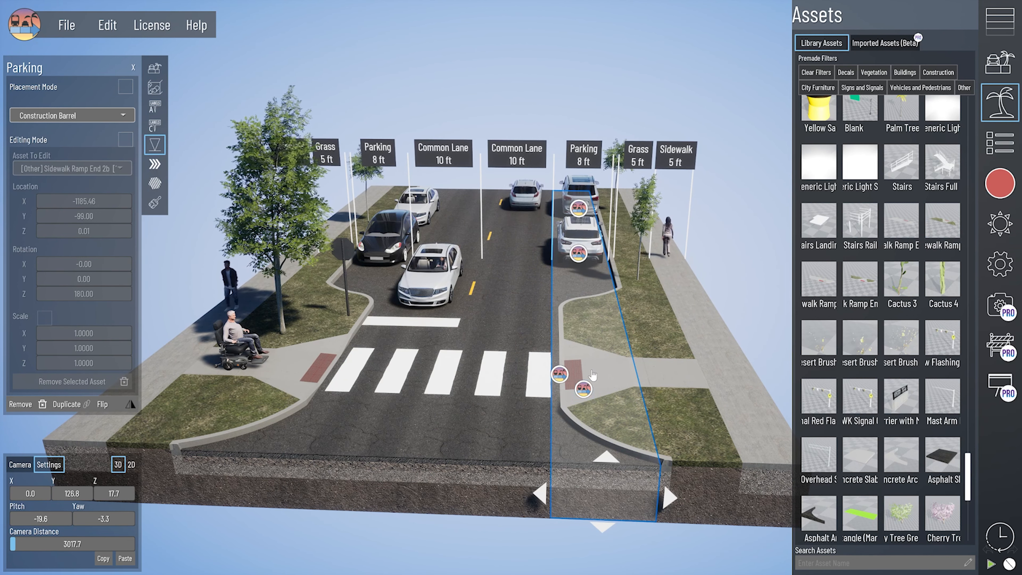
left_click_drag(830, 280, 466, 441)
scroll(628, 516, "up", 2)
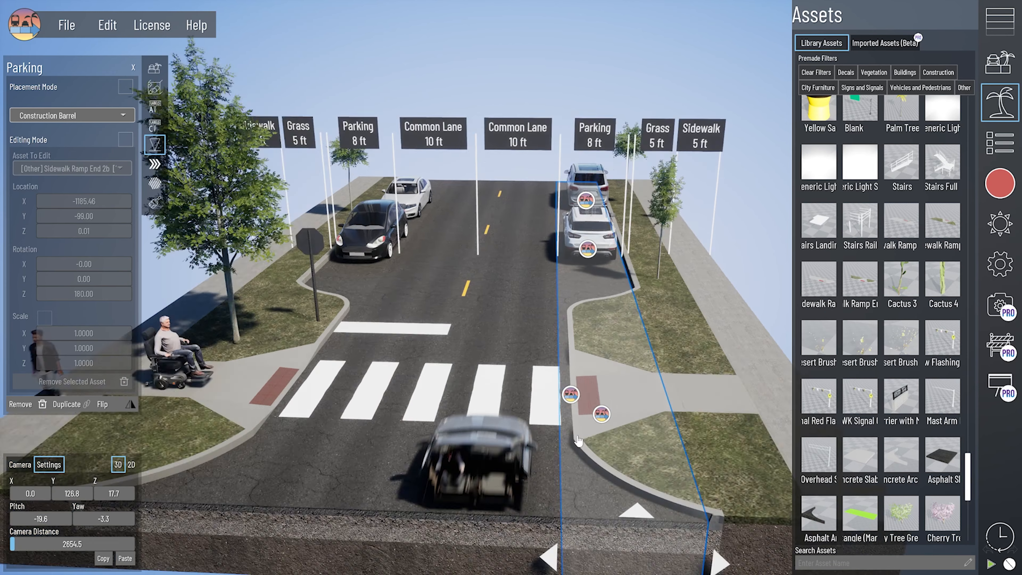
Select the Detectable Warning Iron asset on the curb ramp in the parking section and slide it out over the crosswalk.
middle_click_drag(627, 515, 599, 444)
scroll(600, 444, "up", 3)
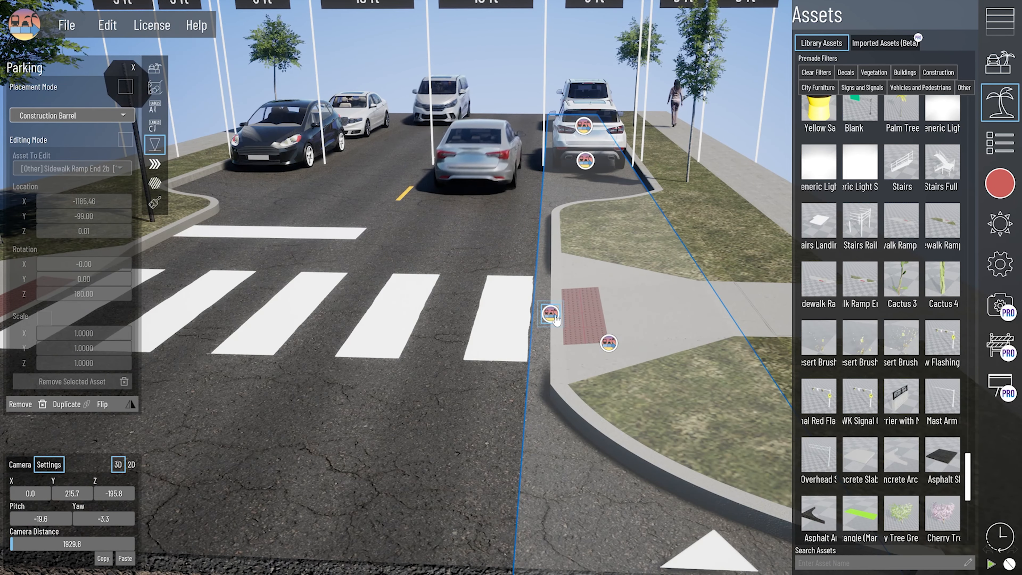
left_click(550, 314)
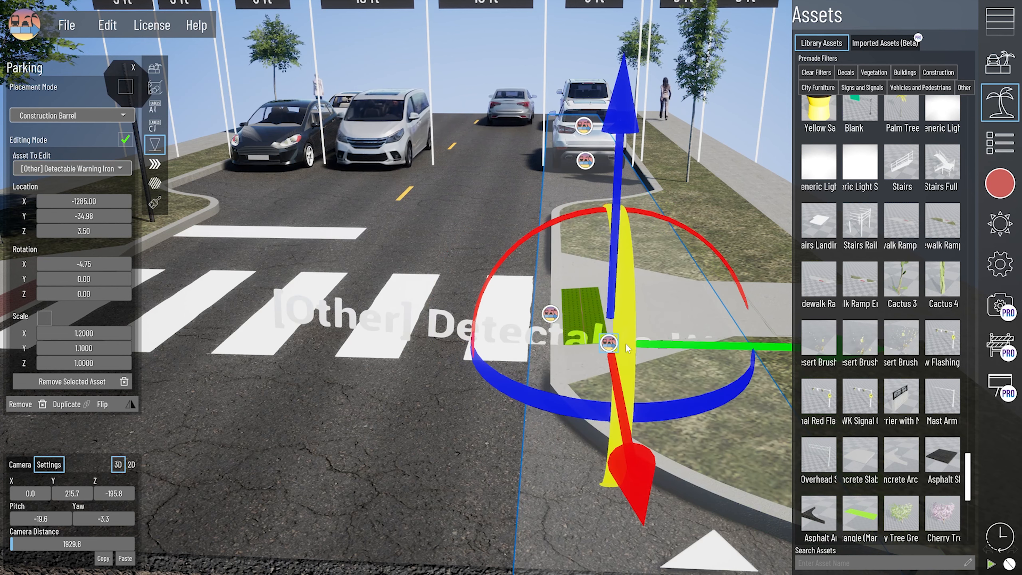
left_click_drag(736, 346, 576, 366)
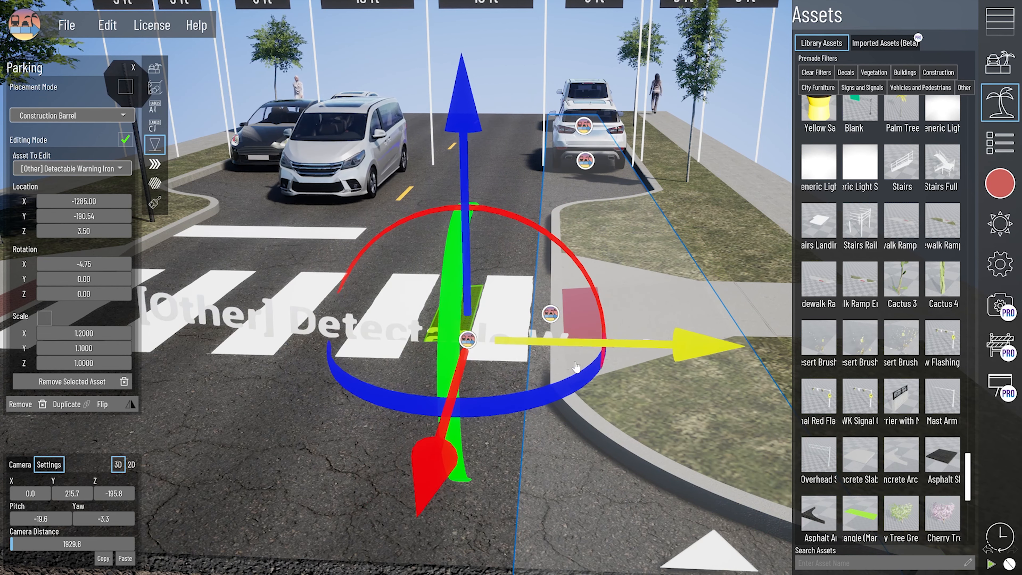
Move the detectable warning plate back onto the curb ramp at Y -34.13 and raise it to Z 5.30.
right_click_drag(679, 331, 641, 358)
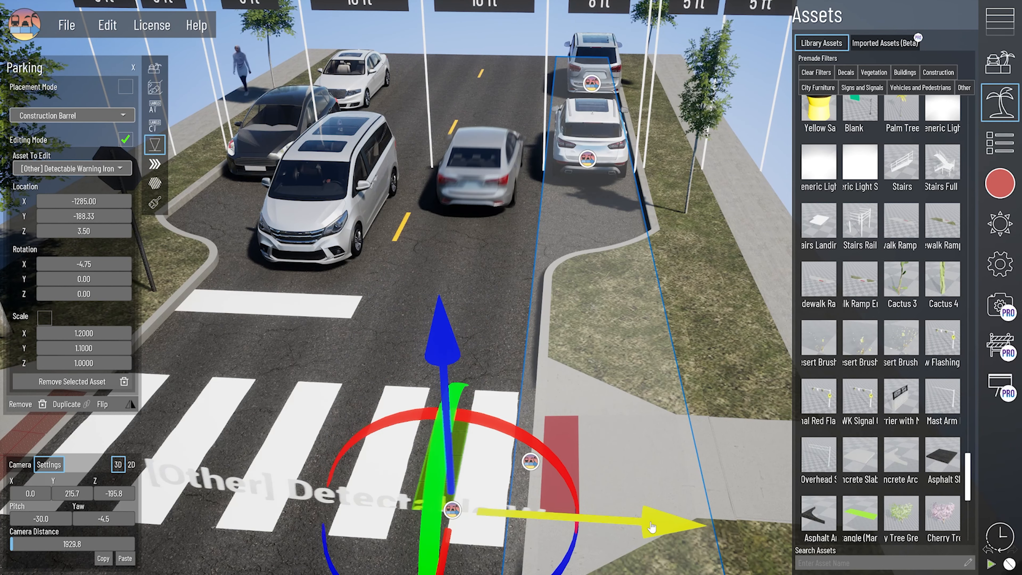
left_click_drag(670, 528, 775, 523)
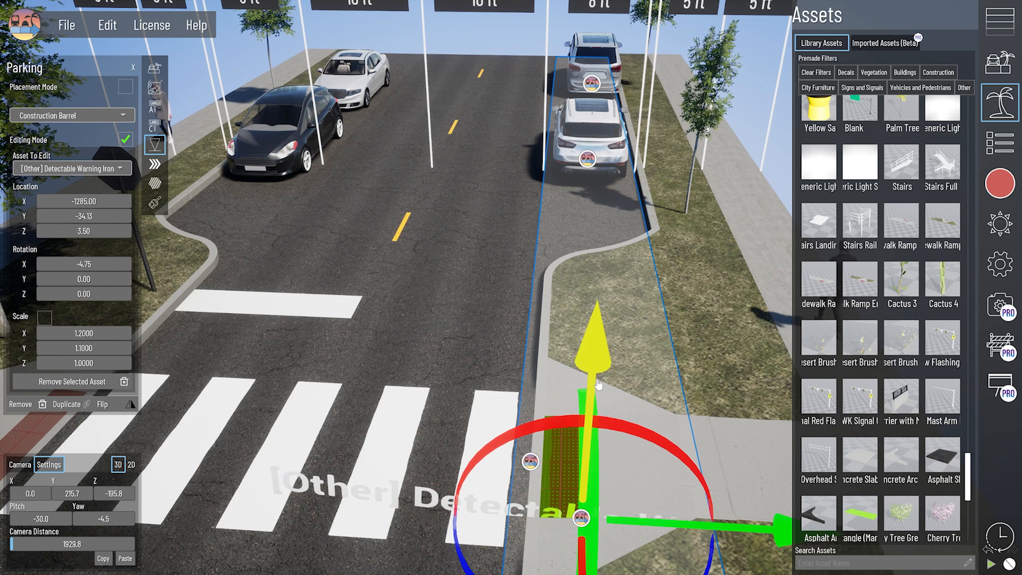
left_click_drag(589, 397, 589, 395)
middle_click_drag(646, 435, 629, 339)
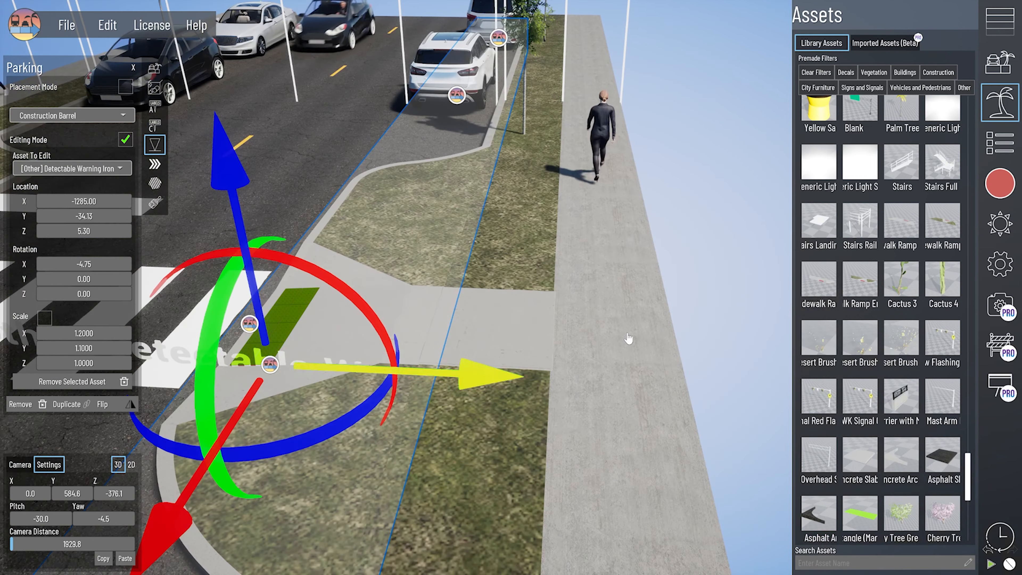
left_click(522, 364)
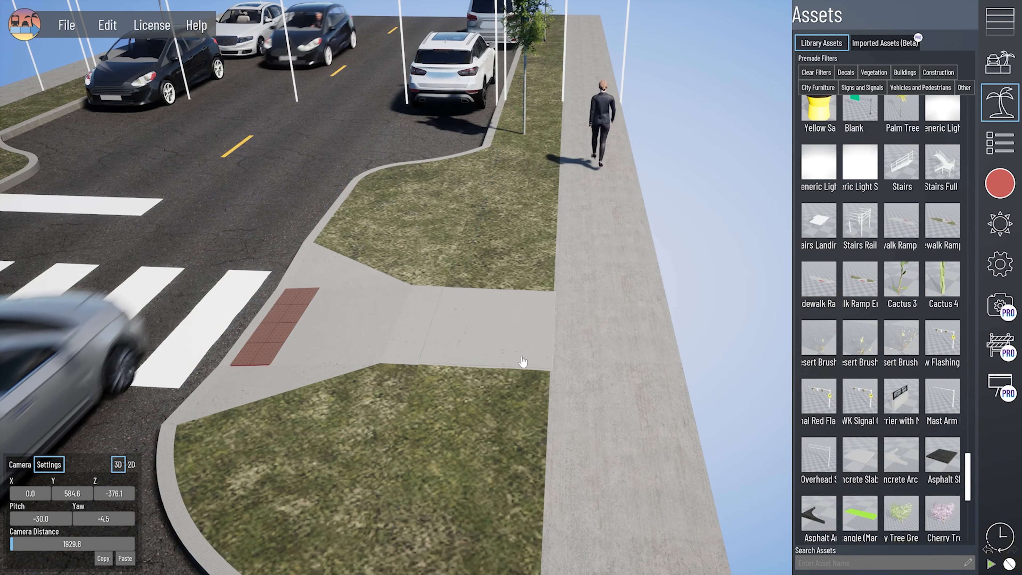
Select the Sidewalk Standard asset crossing the grass section behind the ramp and shift it sideways to Y -78.36.
left_click(449, 418)
right_click_drag(494, 418, 495, 417)
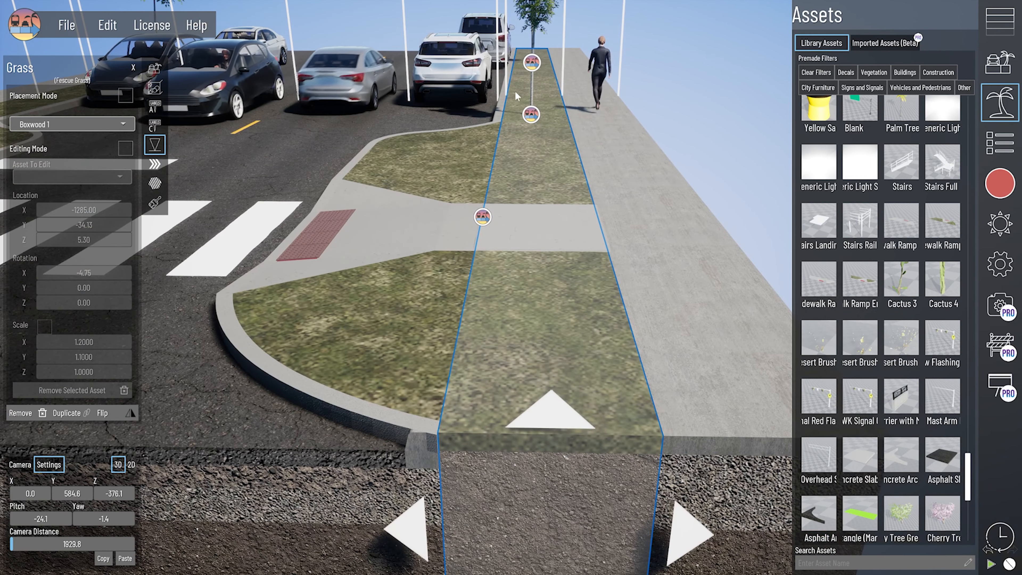
left_click(484, 218)
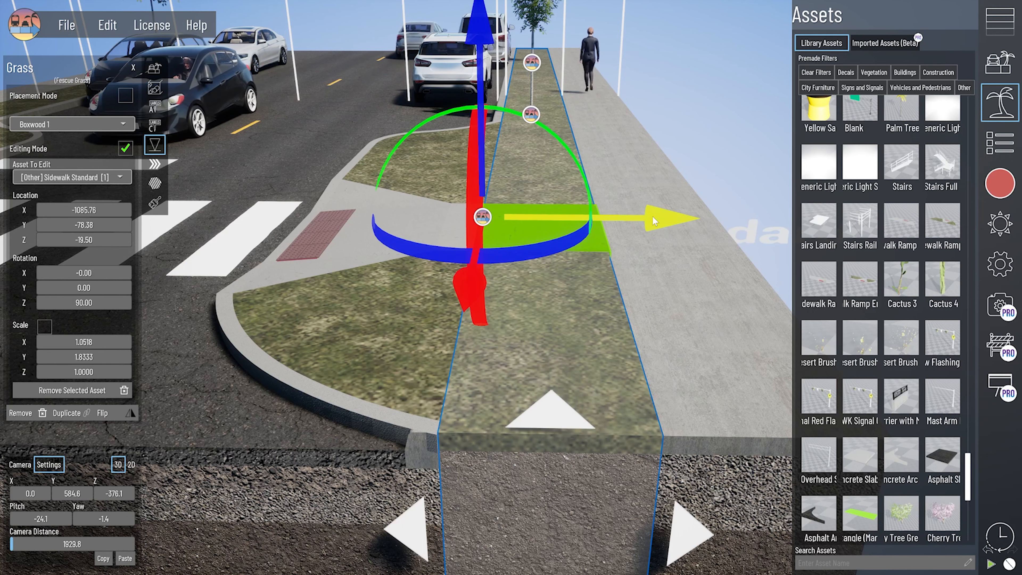
left_click_drag(653, 219, 671, 262)
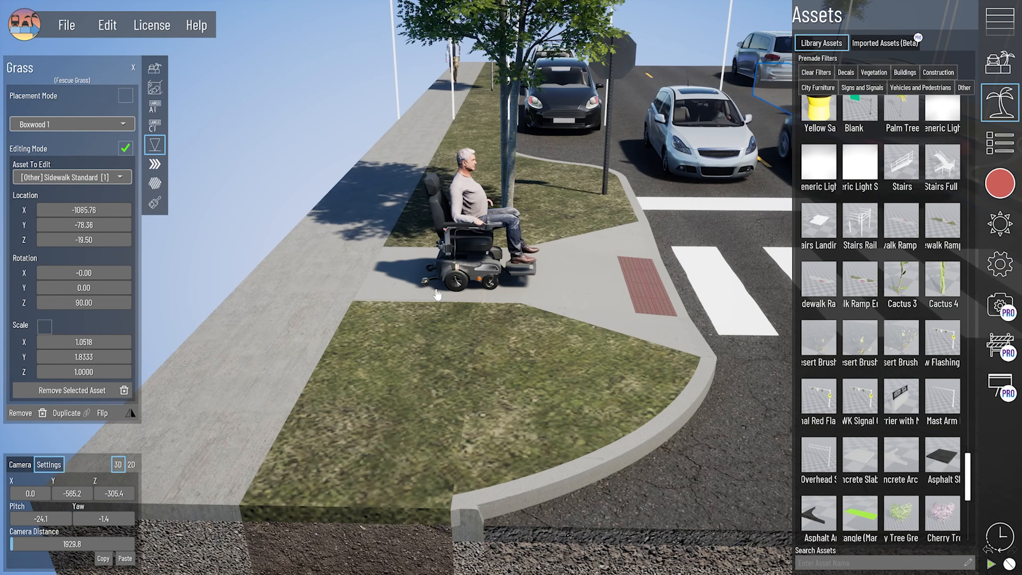
Select the static electric wheelchair asset in the opposite grass section and adjust its sideways position on the ramp path.
left_click(437, 295)
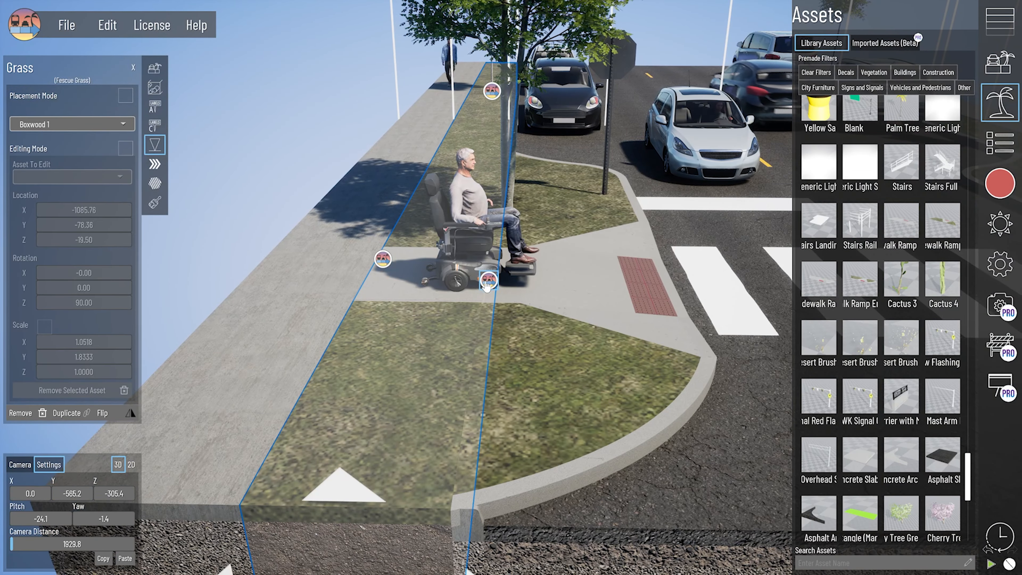
left_click(488, 284)
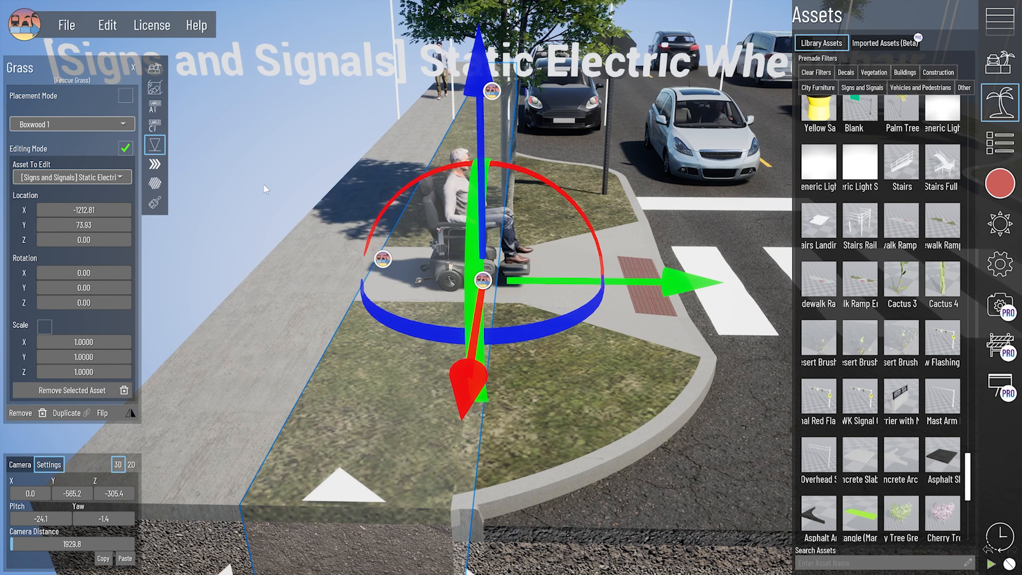
left_click_drag(676, 285, 426, 274)
key("Escape")
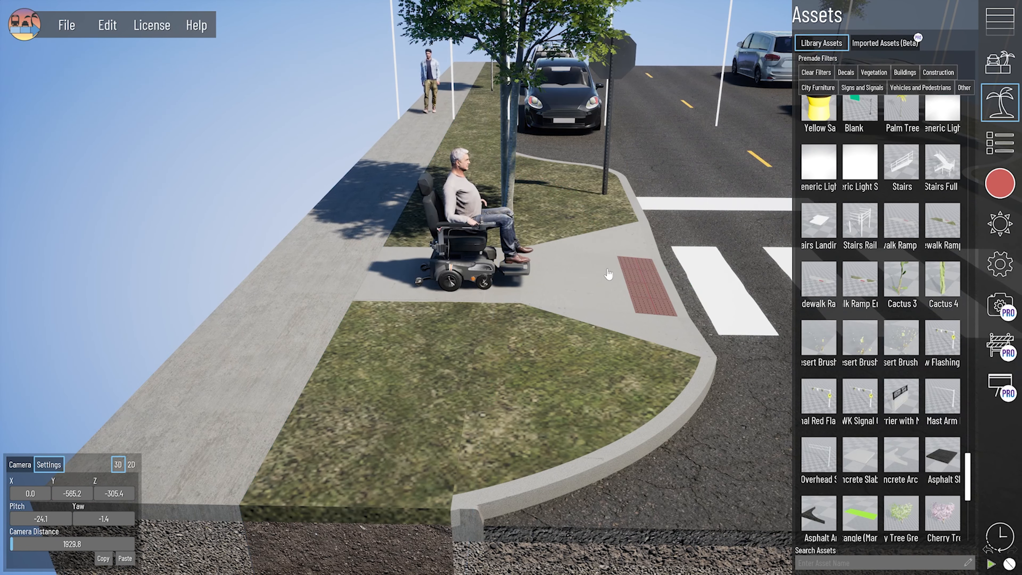
Examine the Stop Sign, Crosswalk Marking and Stripe Short assets placed around the crosswalk.
right_click_drag(630, 293, 614, 287)
middle_click_drag(668, 131, 514, 266)
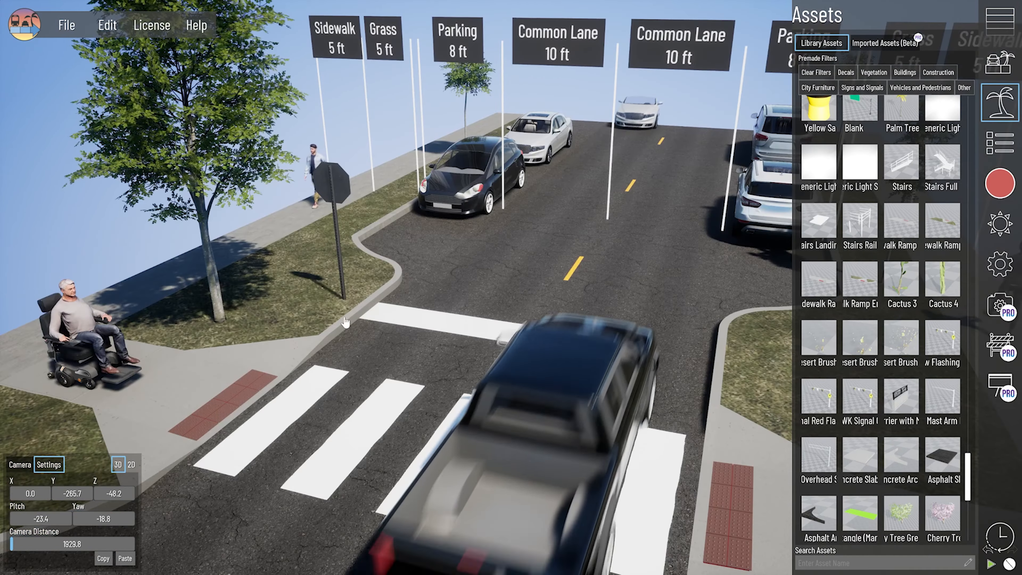
left_click(347, 314)
left_click(346, 309)
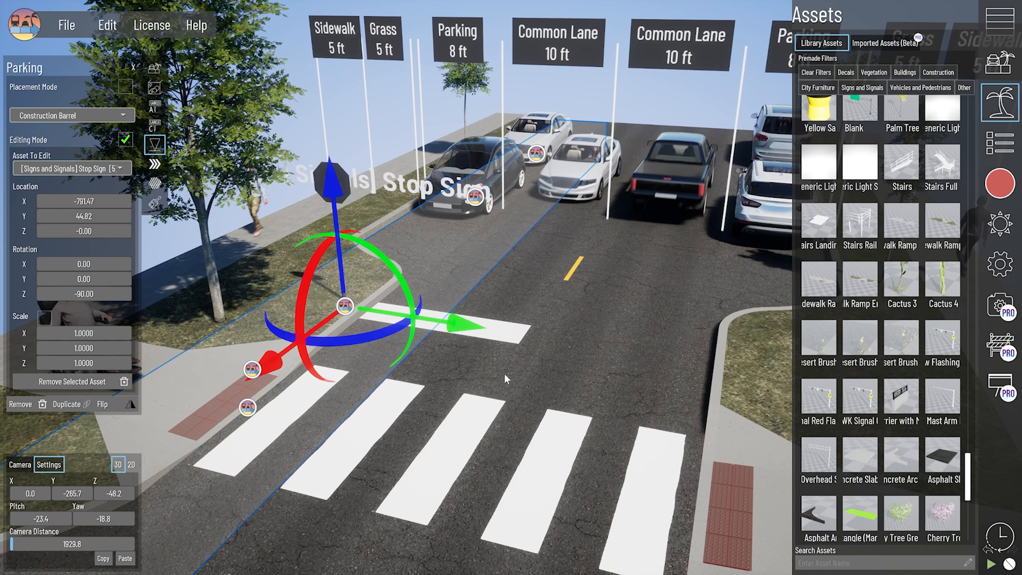
left_click(492, 463)
left_click(495, 463)
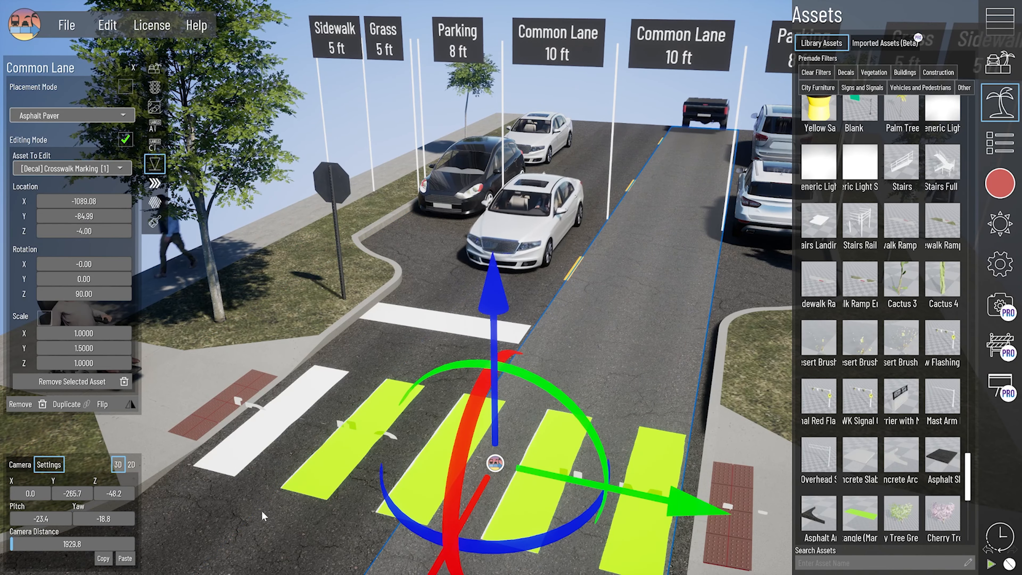
left_click_drag(495, 463, 407, 443)
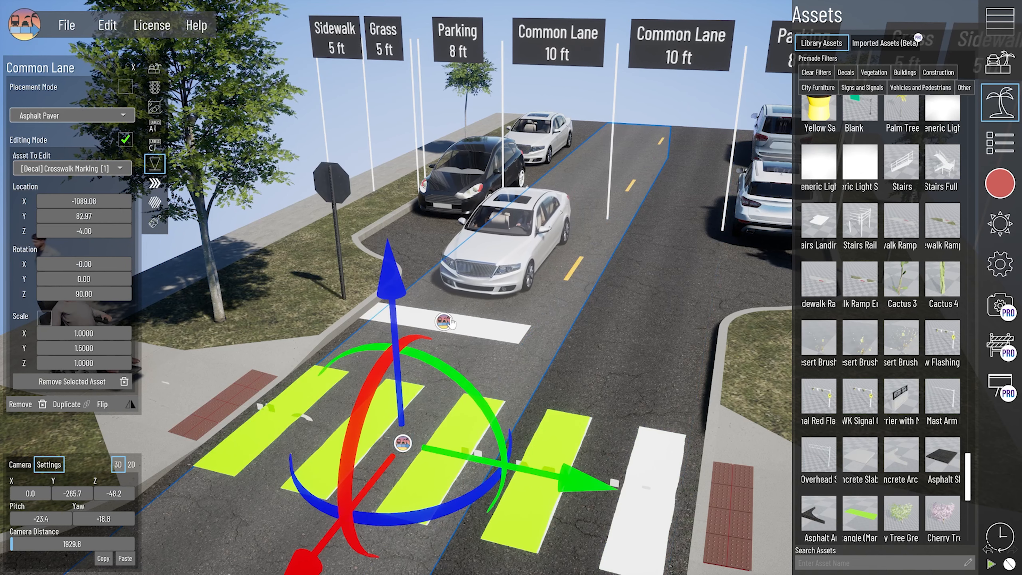
left_click(444, 321)
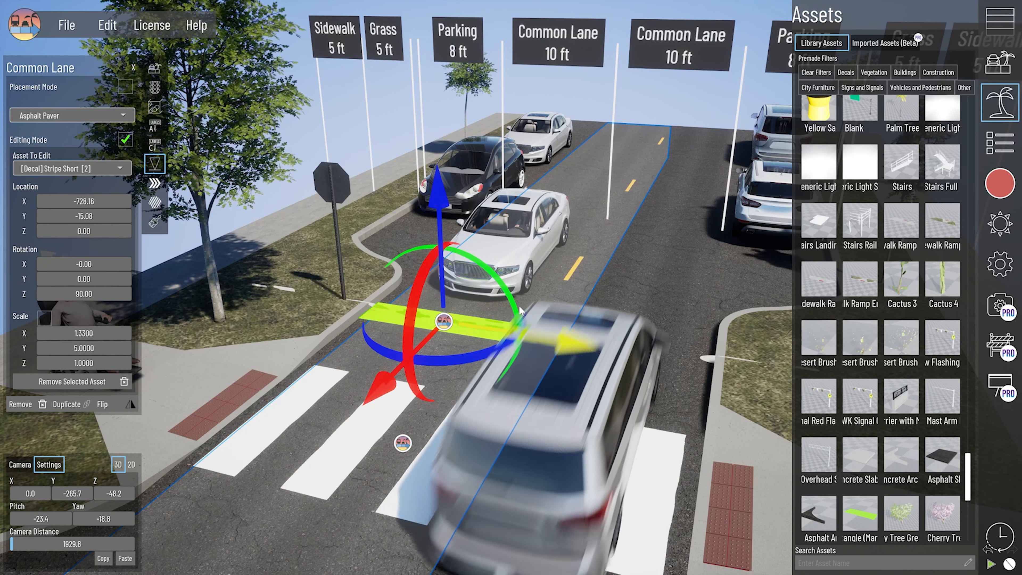
scroll(555, 223, "down", 2)
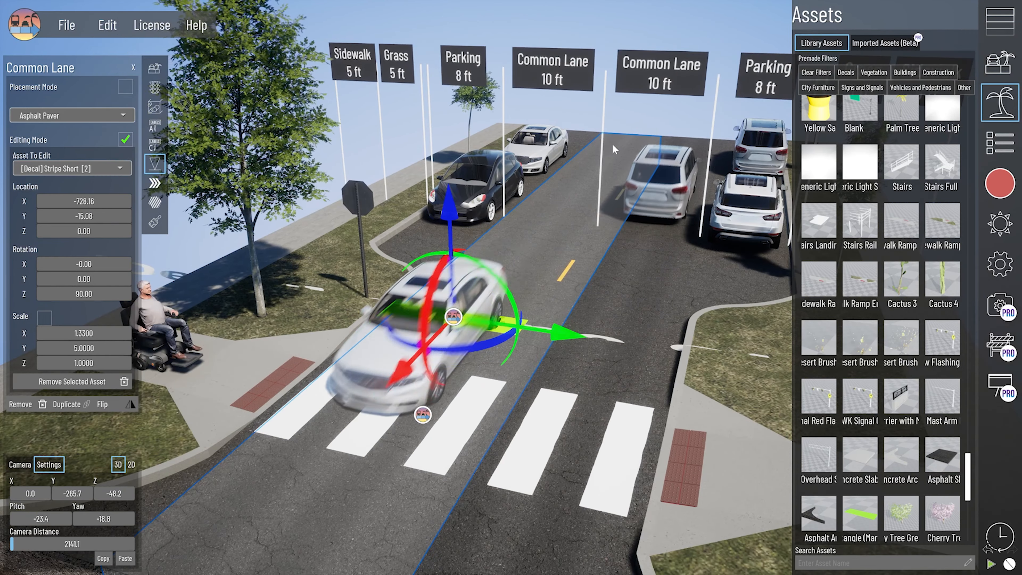
left_click(611, 146)
Select the Common Lane that holds the stop line and examine its traffic and stopbar settings.
right_click_drag(525, 429, 525, 408)
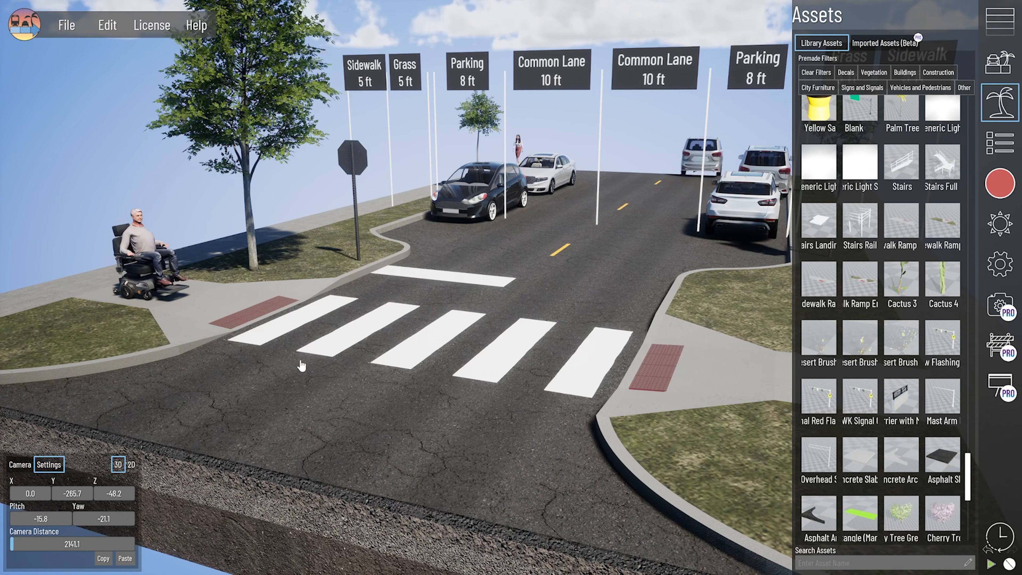
left_click(278, 375)
left_click(526, 226)
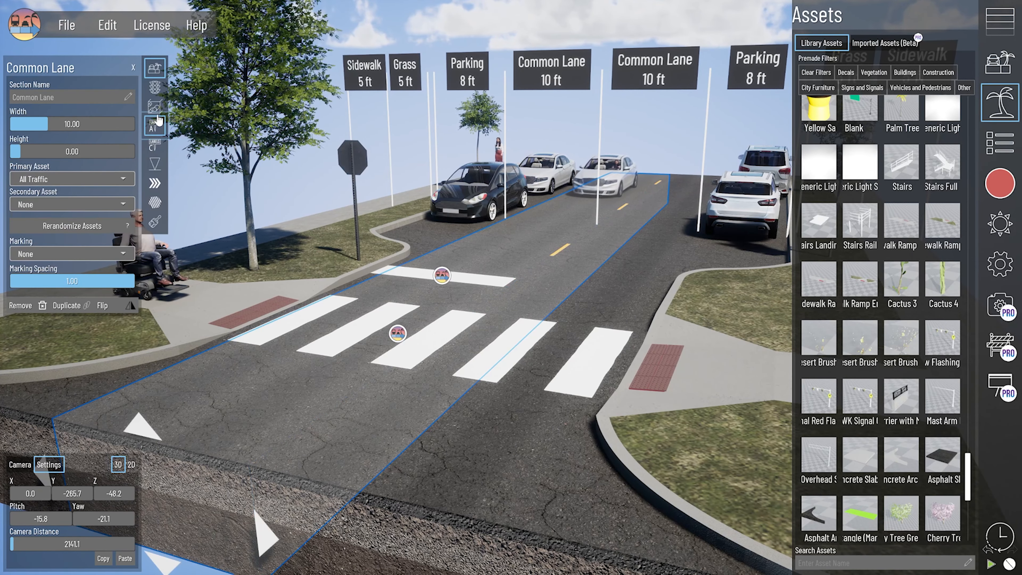
left_click(155, 89)
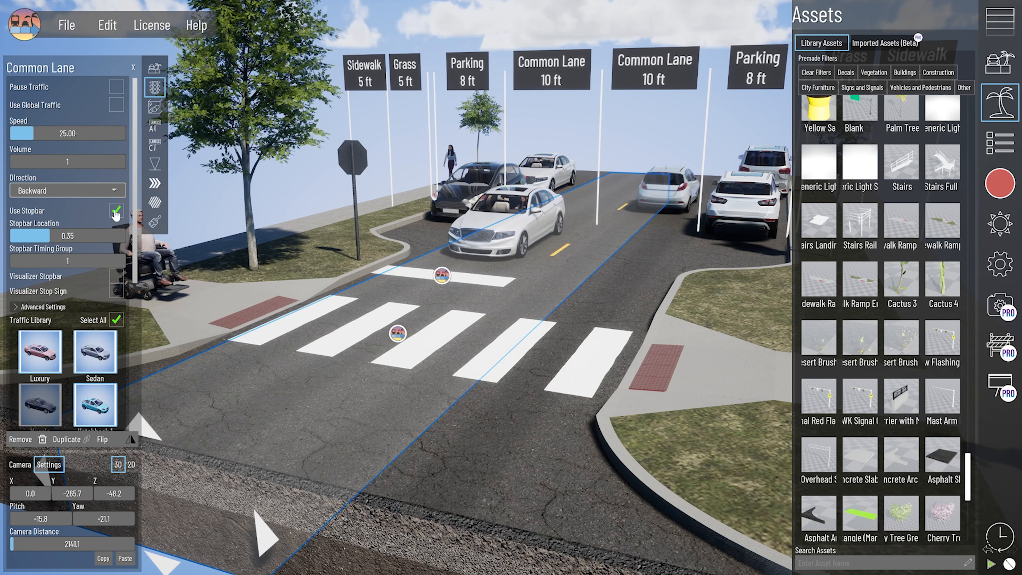
Turn on Override Show Stop Signs in the global traffic settings.
left_click(992, 265)
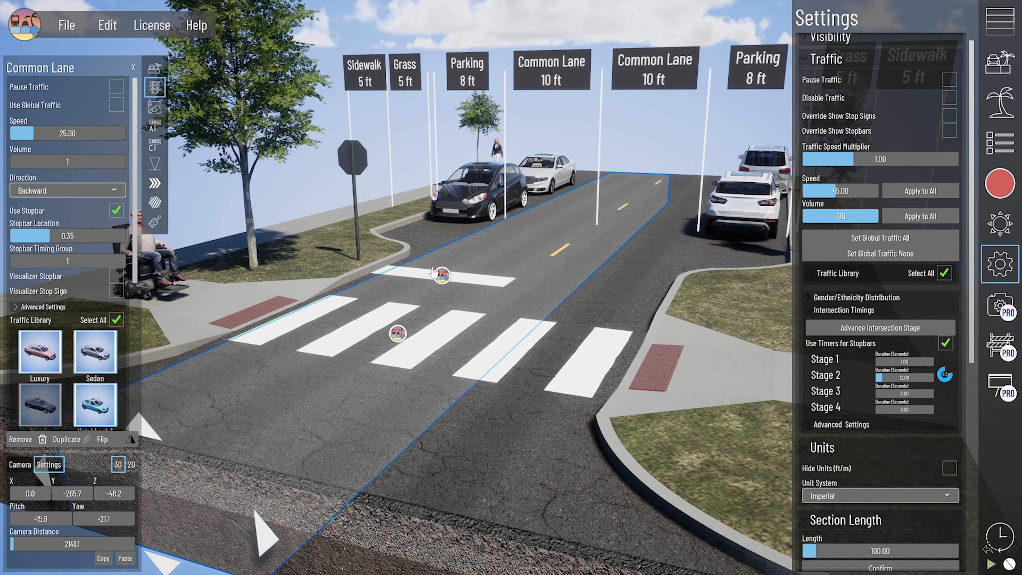
left_click(948, 116)
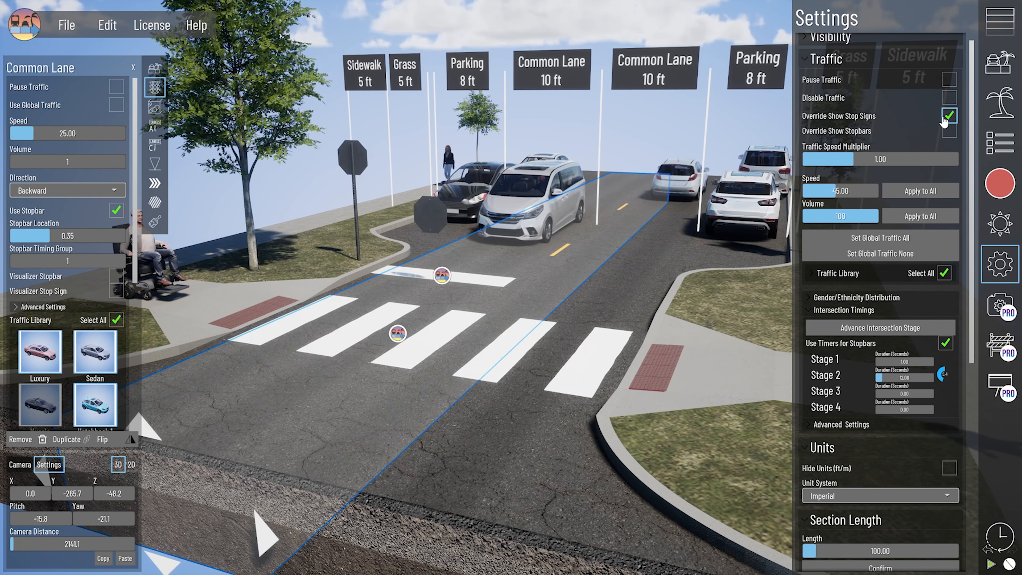
middle_click_drag(470, 262, 365, 288)
middle_click_drag(442, 211, 378, 394)
scroll(378, 393, "up", 5)
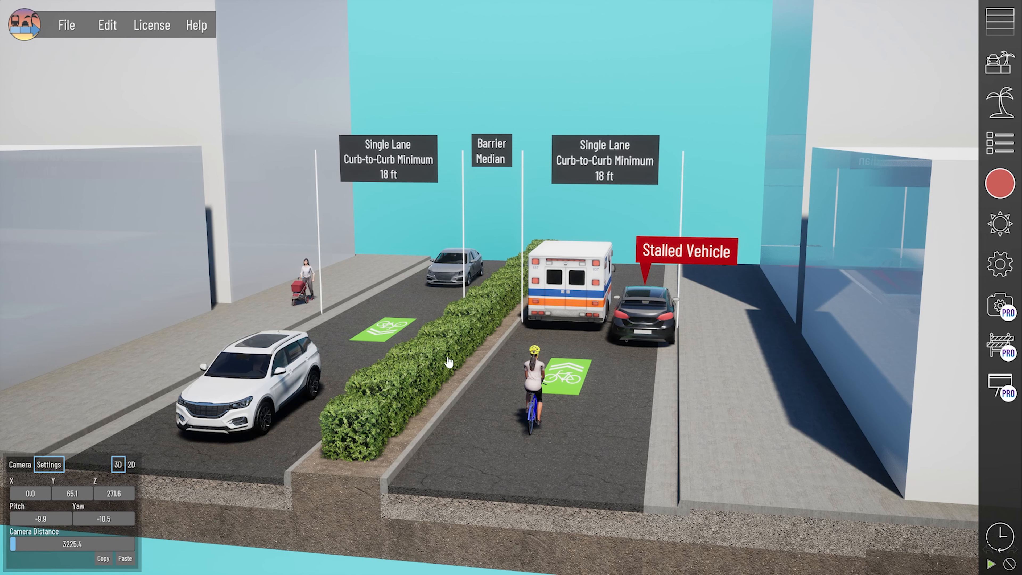
Examine the single-lane street with the hedge barrier median, stalled vehicle and ambulance from several angles.
middle_click_drag(485, 402, 496, 402)
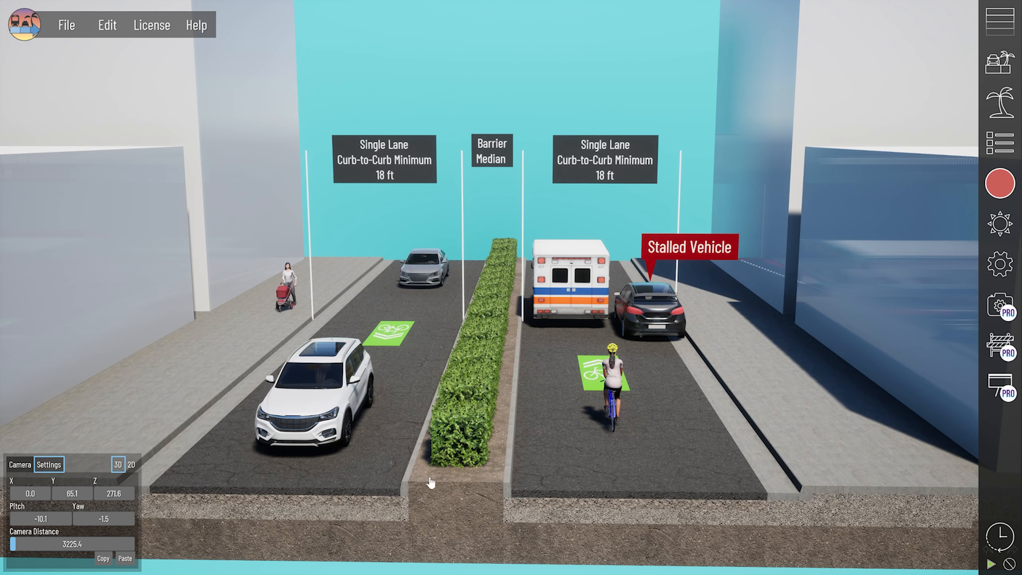
middle_click_drag(672, 373, 628, 379)
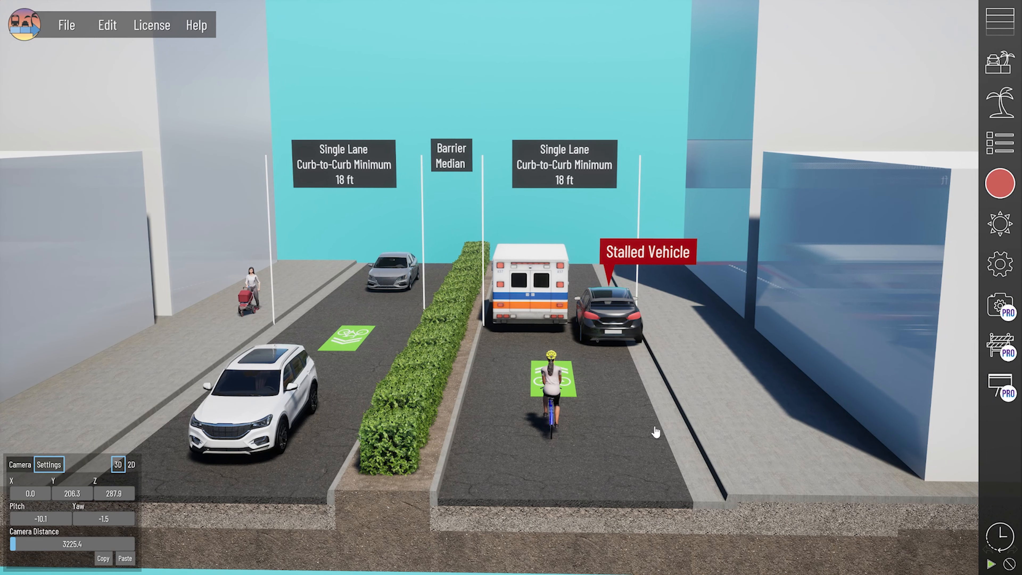
middle_click_drag(601, 372, 594, 380)
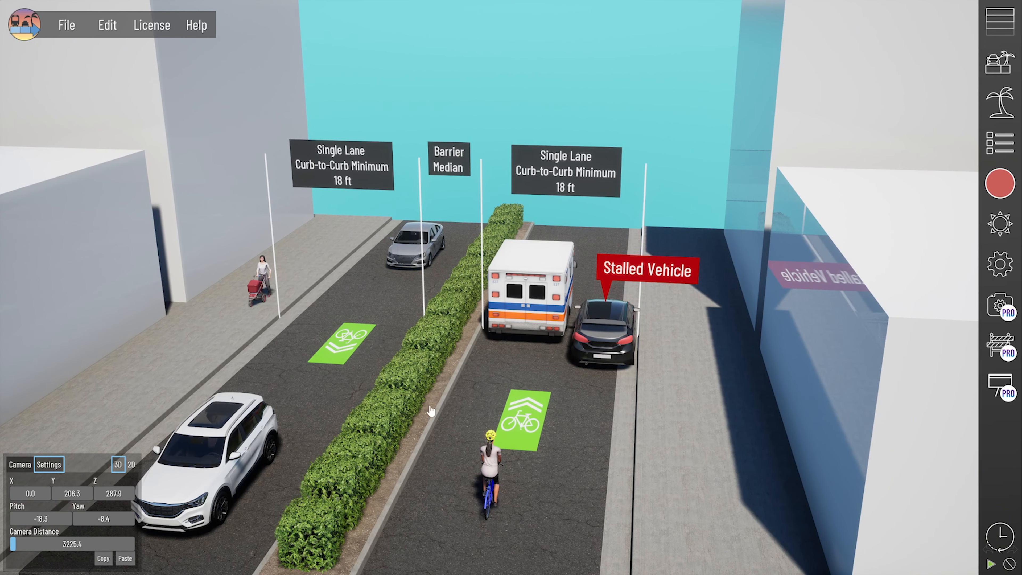
middle_click_drag(597, 452, 604, 361)
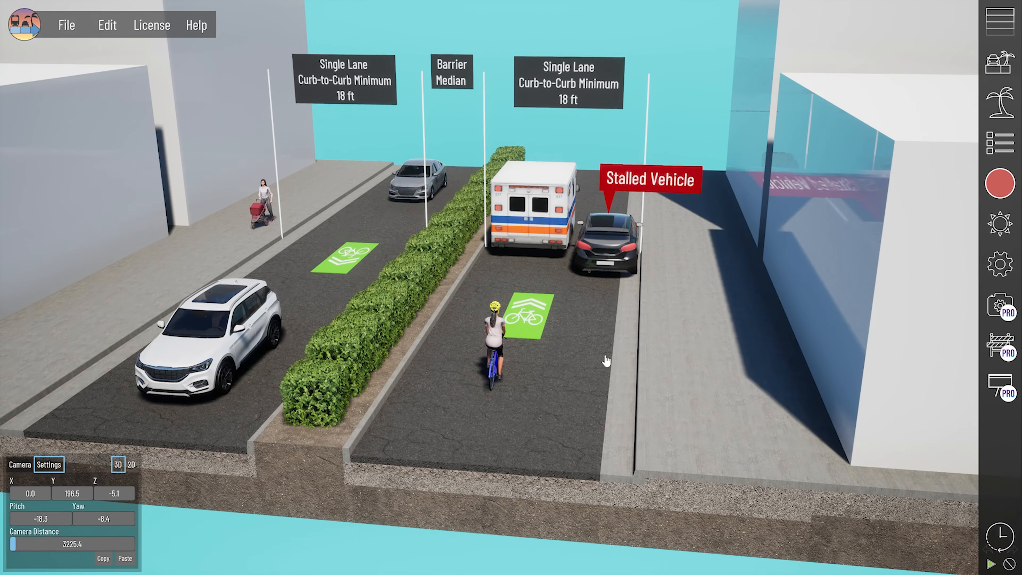
right_click_drag(550, 427, 545, 403)
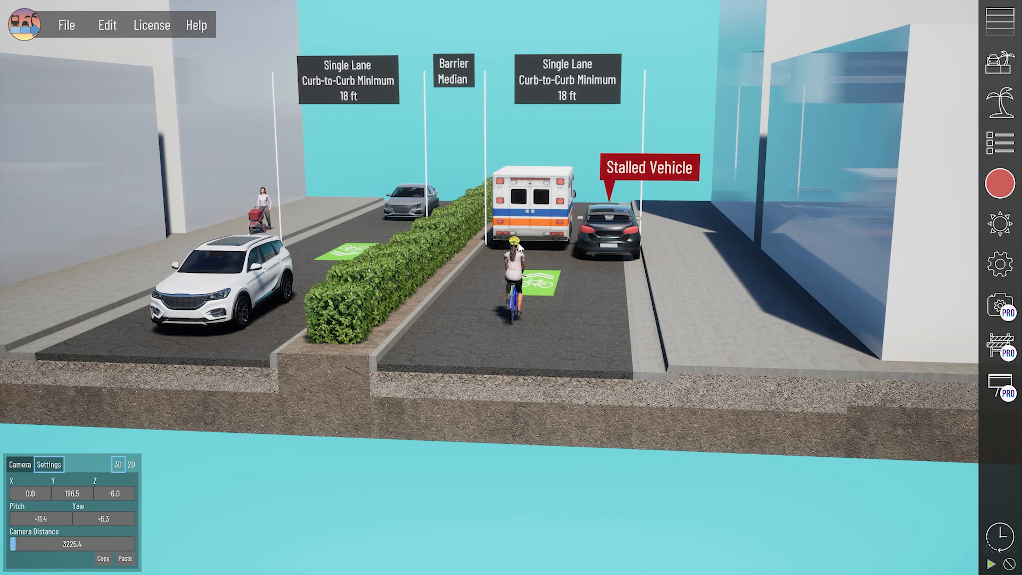
right_click_drag(607, 280, 468, 373)
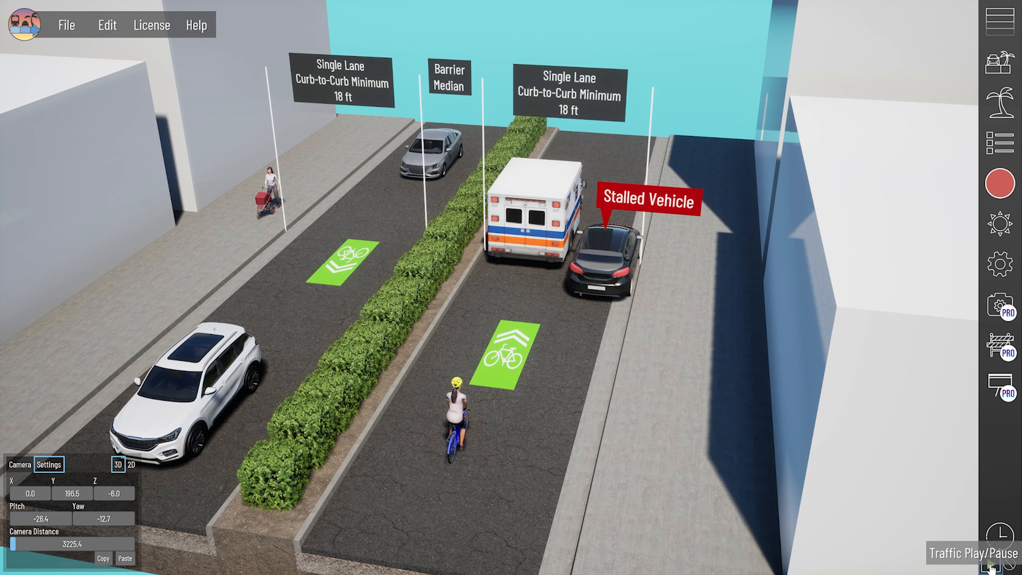
right_click_drag(565, 497, 566, 484)
middle_click_drag(259, 223, 358, 221)
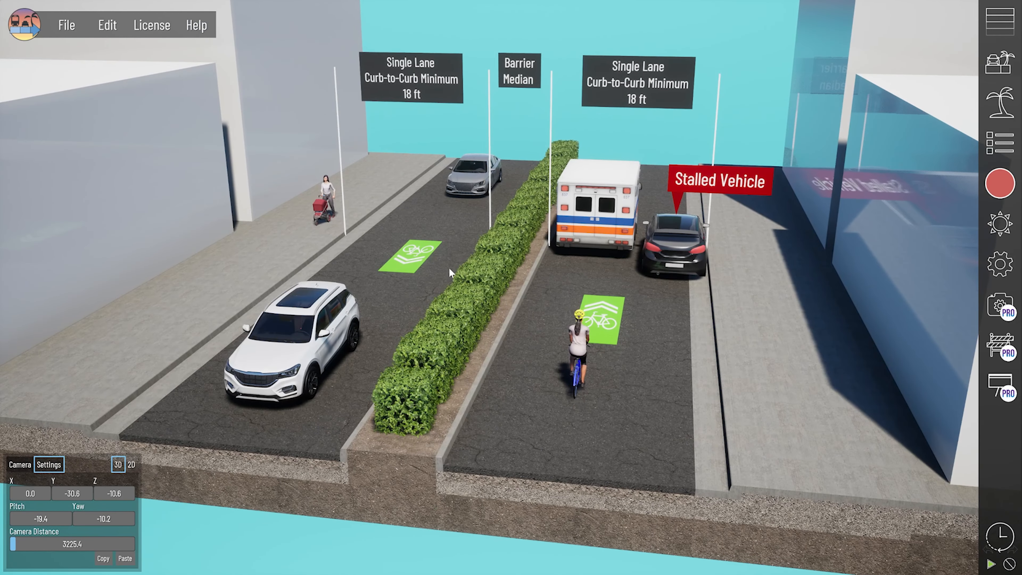
right_click_drag(625, 247, 598, 270)
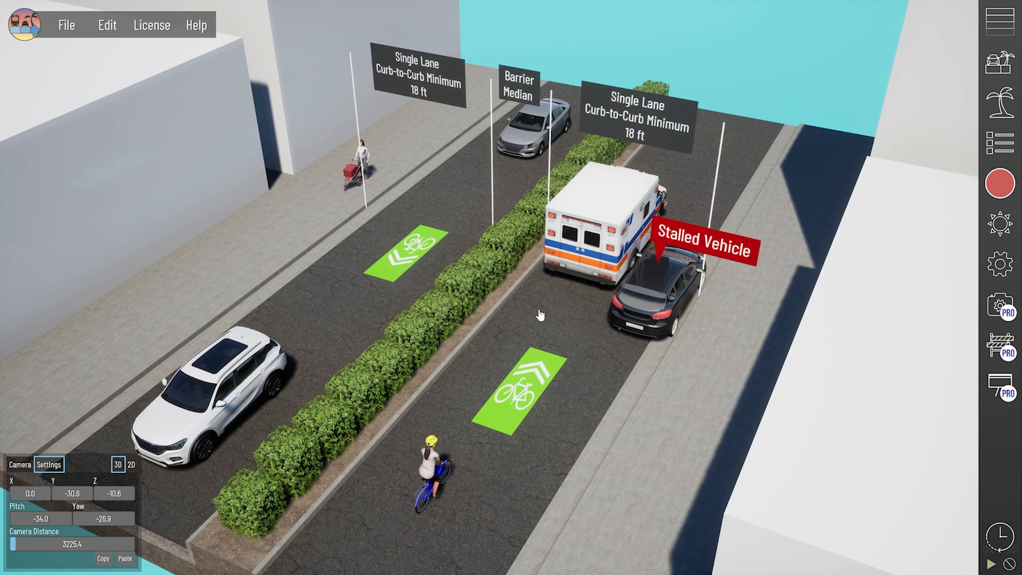
Select the ambulance asset beside the stalled vehicle in the forward Common Lane for editing.
left_click(484, 430)
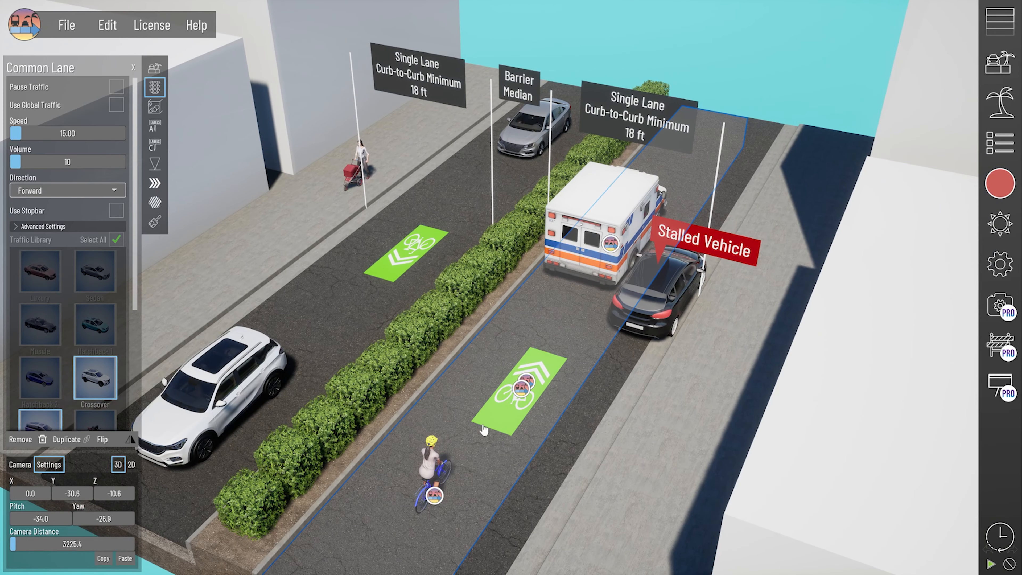
left_click(611, 245)
right_click_drag(635, 269, 693, 242)
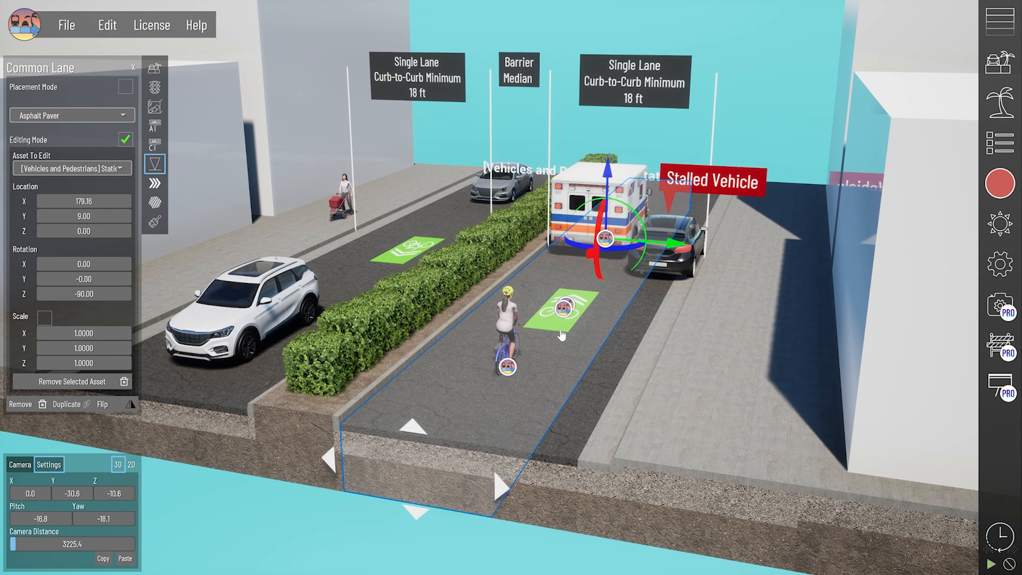
Inspect the Green Rectangle and Bike Sharrow decals that form the bike marking in the forward Common Lane.
right_click_drag(561, 335, 585, 372)
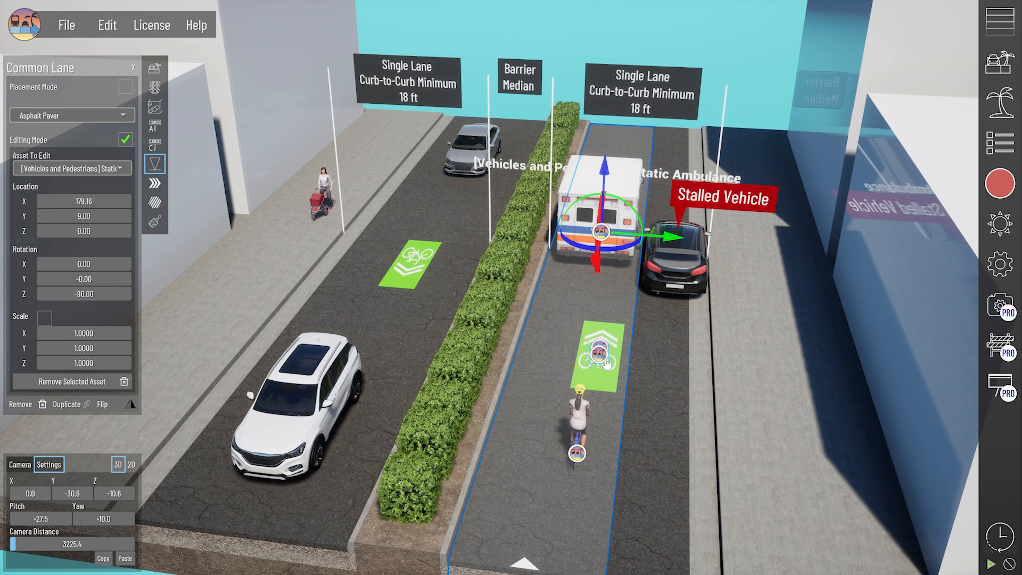
left_click(606, 364)
scroll(608, 362, "up", 3)
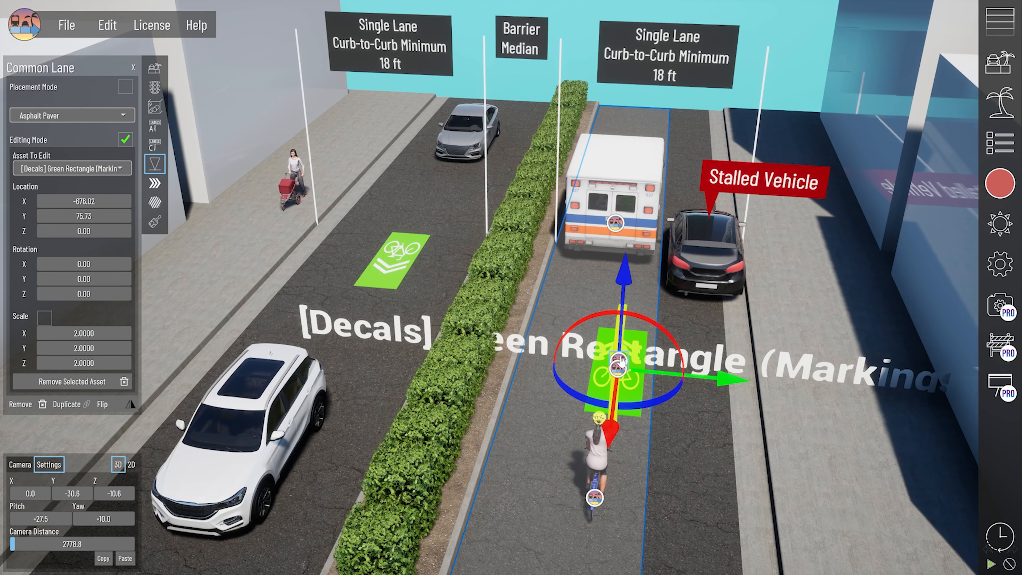
left_click(621, 371)
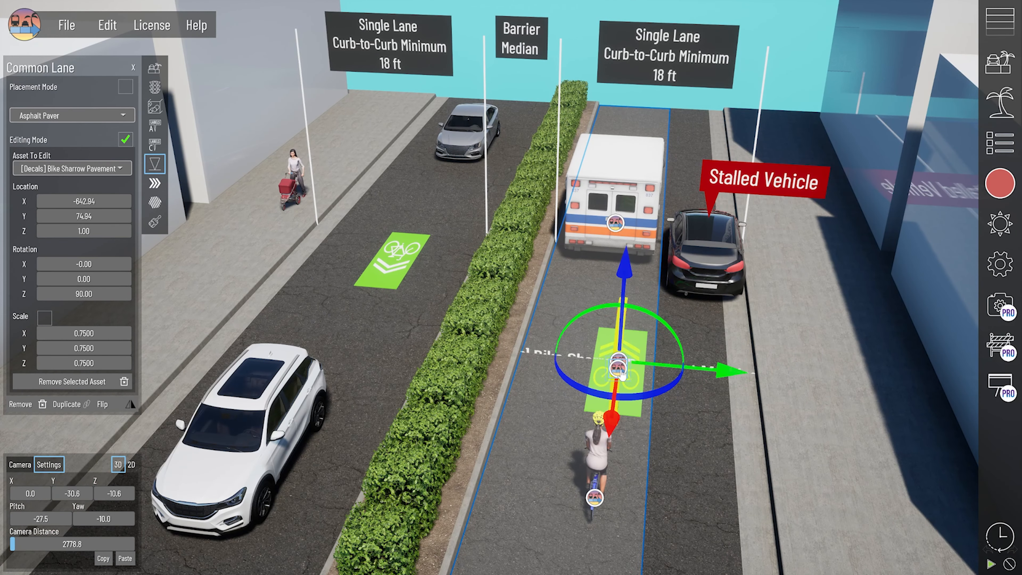
left_click(622, 371)
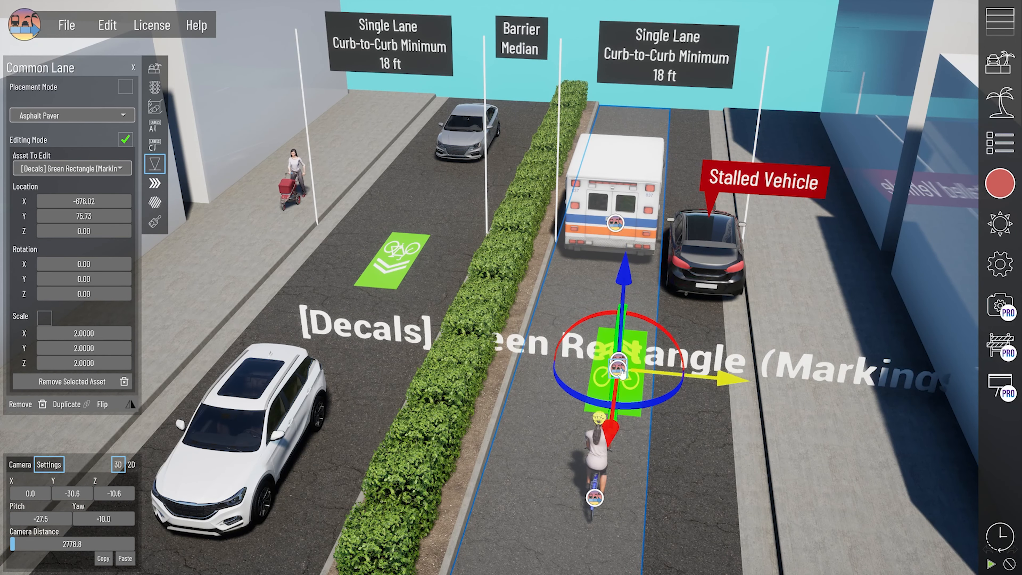
left_click(662, 99)
Examine the whole street from several angles, including the cyclist, bike markings, hedge median, ambulance and stalled vehicle.
middle_click_drag(631, 412, 604, 367)
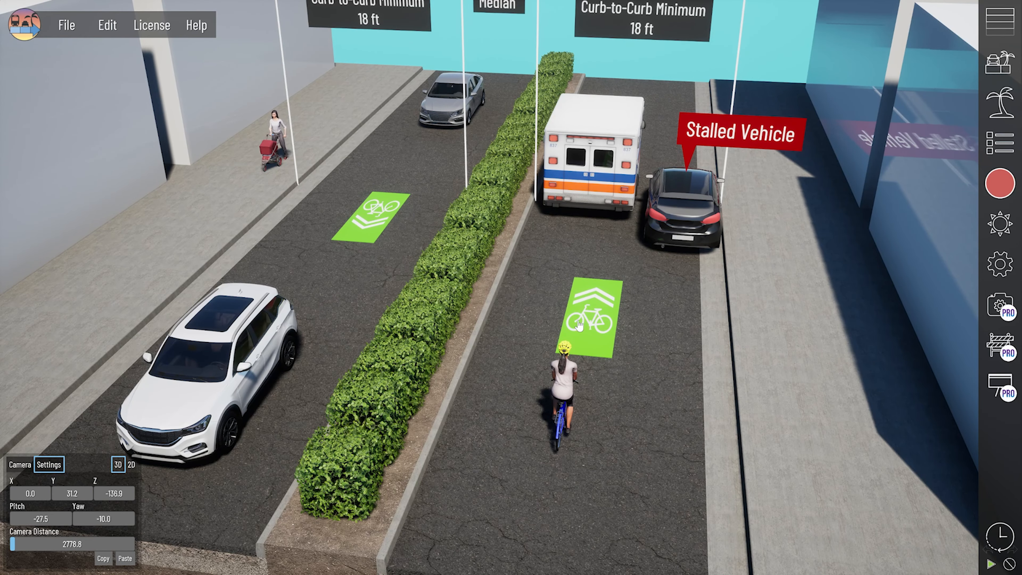
right_click_drag(565, 369, 564, 354)
right_click_drag(623, 443, 605, 435)
middle_click_drag(387, 320, 326, 260)
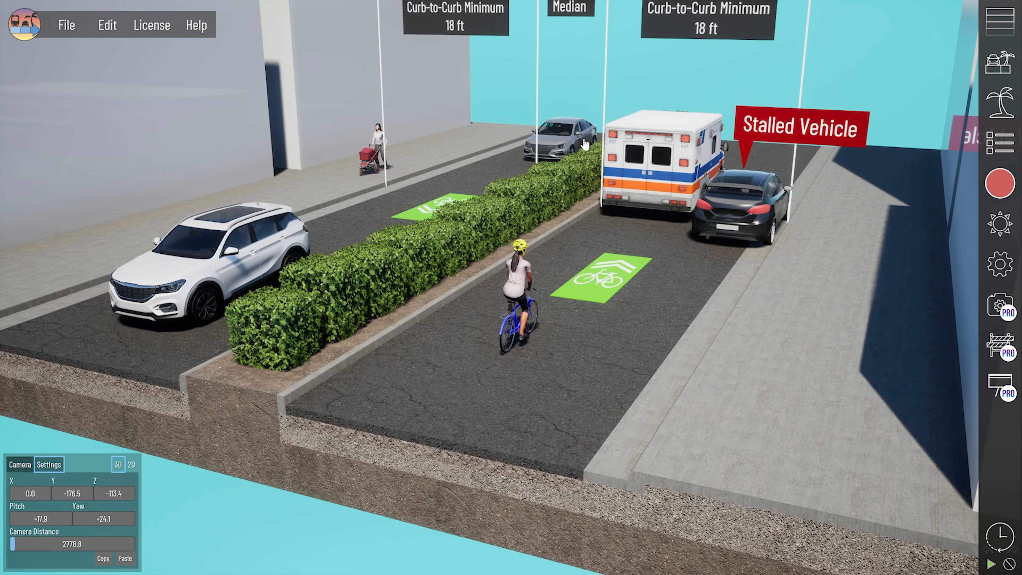
scroll(558, 252, "up", 2)
scroll(516, 357, "up", 2)
right_click_drag(525, 369, 375, 415)
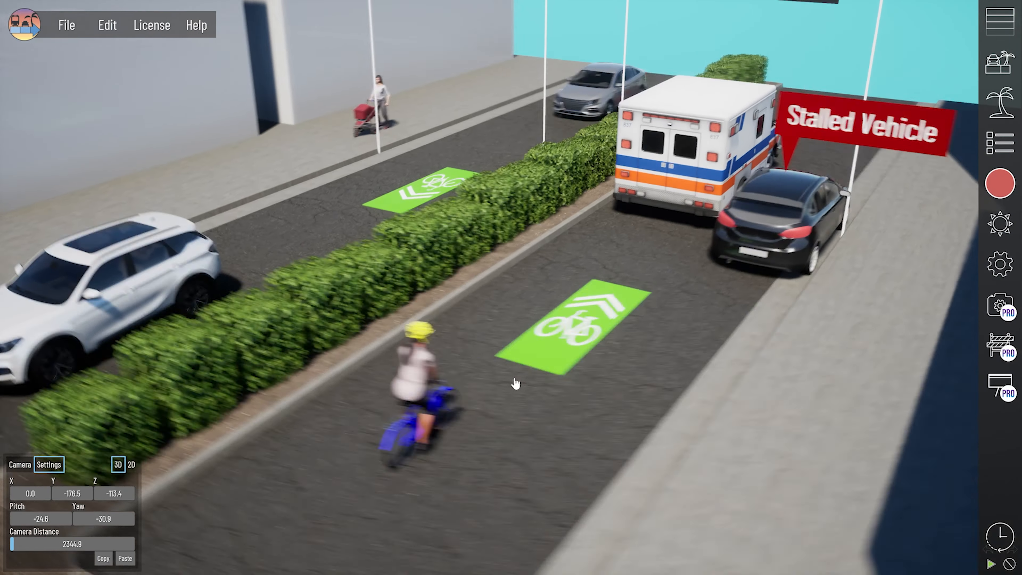
middle_click_drag(378, 138, 565, 289)
scroll(566, 213, "up", 2)
scroll(569, 295, "down", 2)
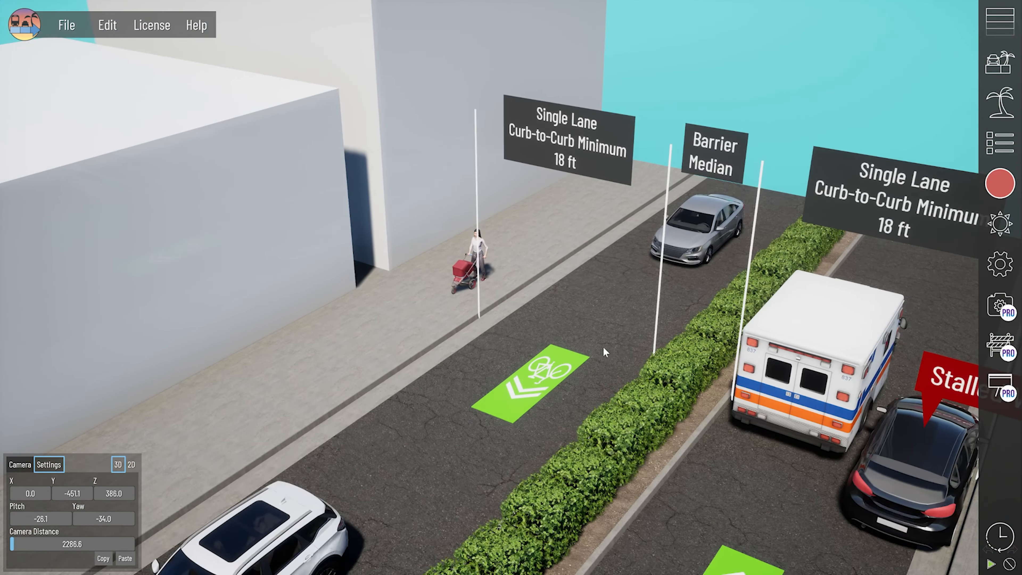
right_click_drag(603, 349, 628, 332)
middle_click_drag(654, 290, 729, 282)
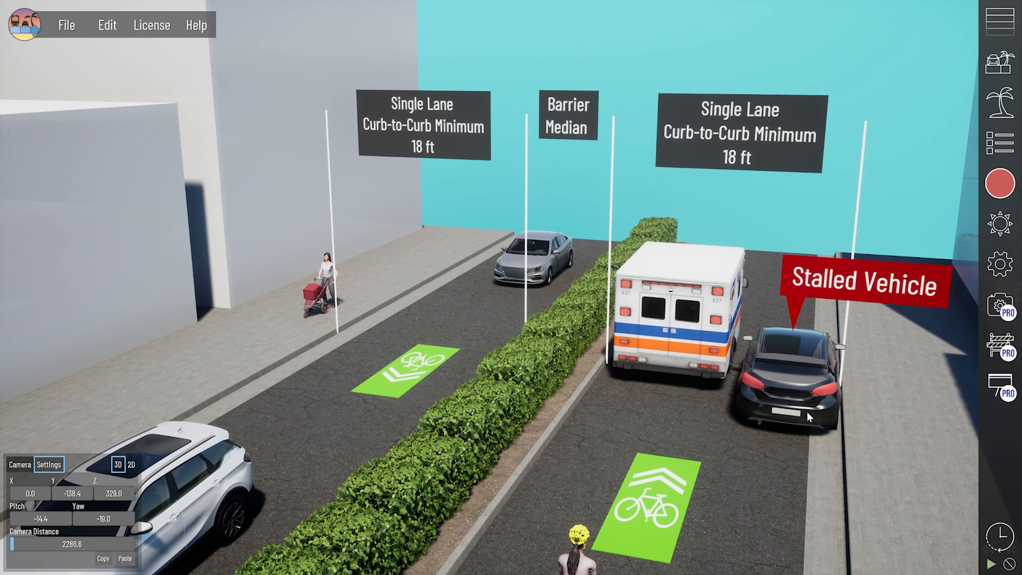
Select the Shoulder holding the stalled car and inspect the custom label settings of its Stalled Vehicle callout.
left_click(748, 488)
left_click(791, 333)
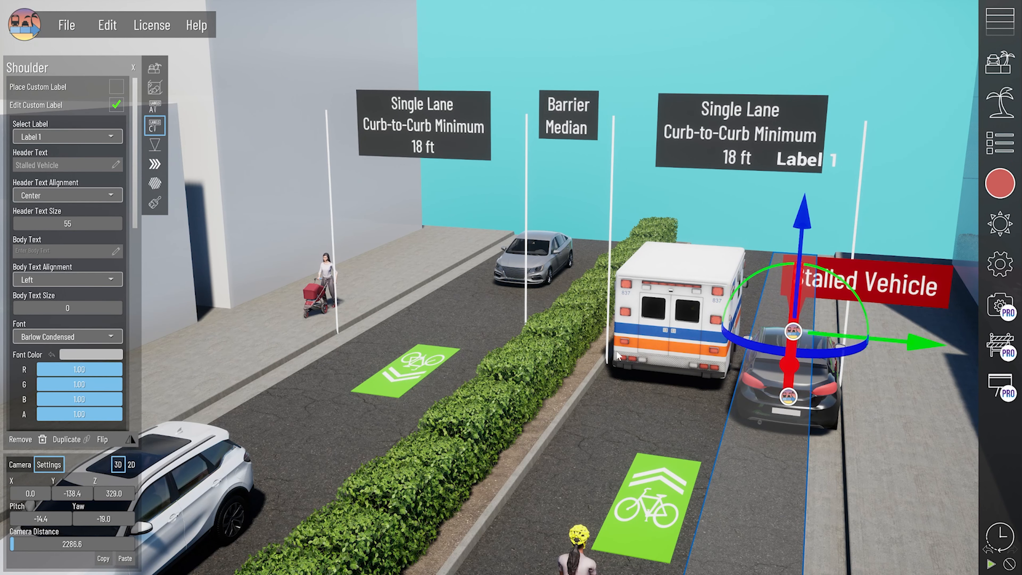
left_click(659, 454)
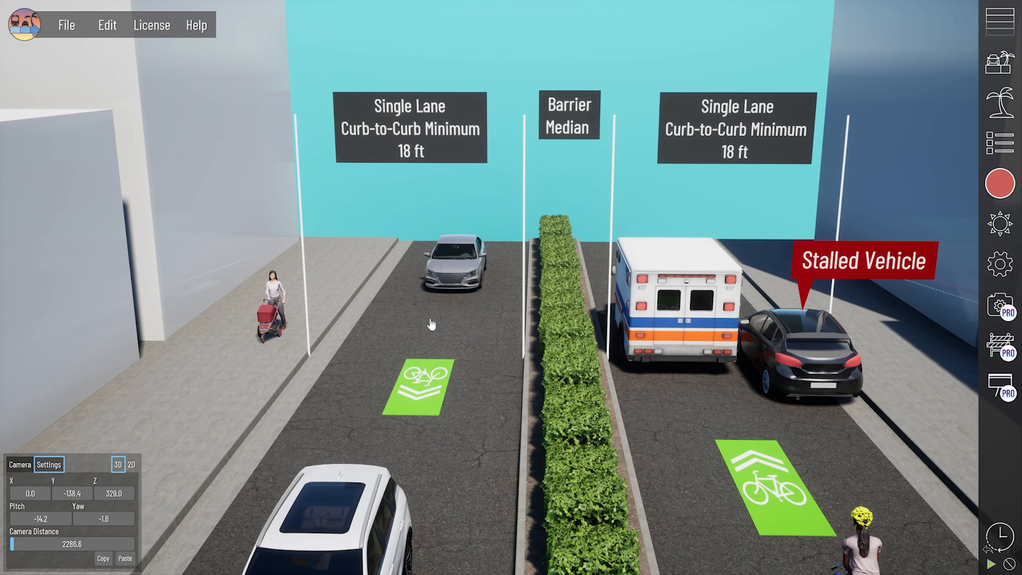
Select the oncoming Common Lane and review its automatic label settings, including the text override and dimension override.
left_click(429, 322)
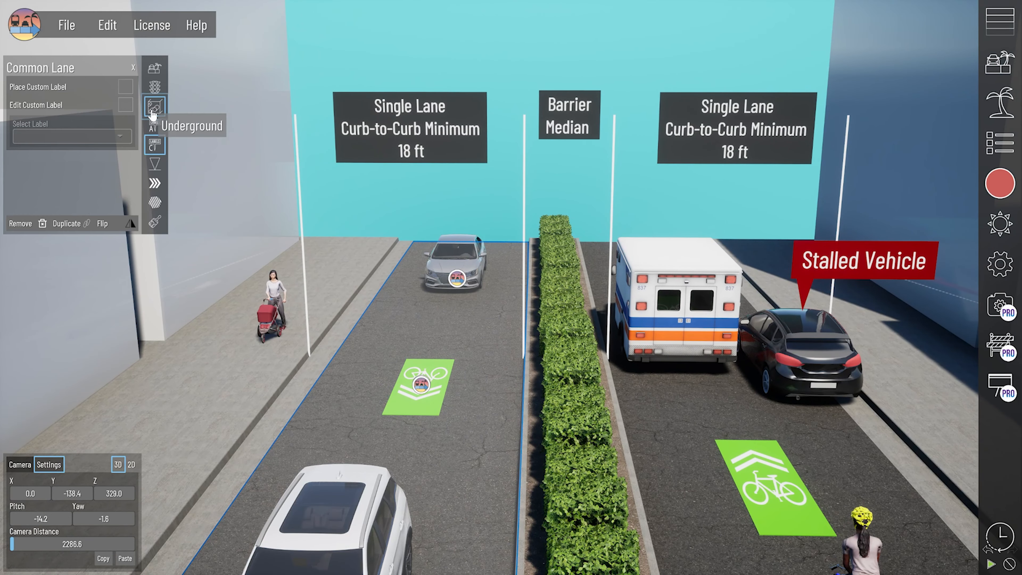
left_click(155, 125)
left_click(60, 167)
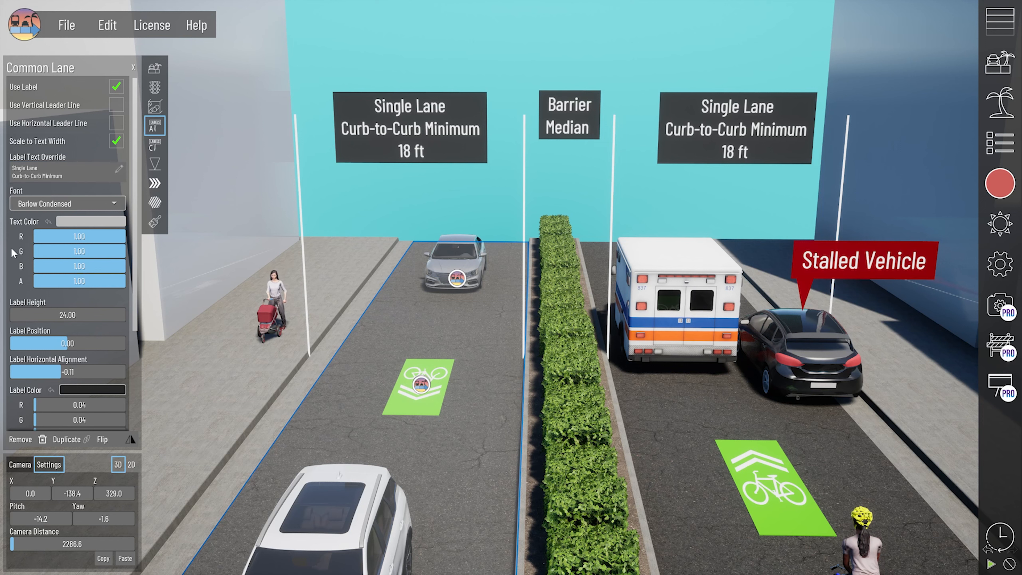
scroll(12, 252, "down", 5)
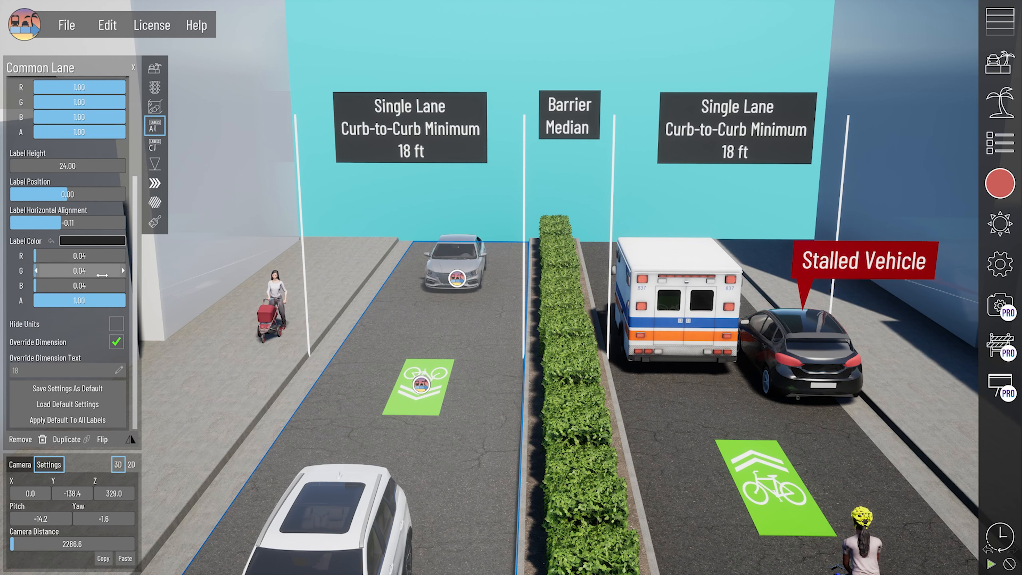
scroll(98, 318, "up", 5)
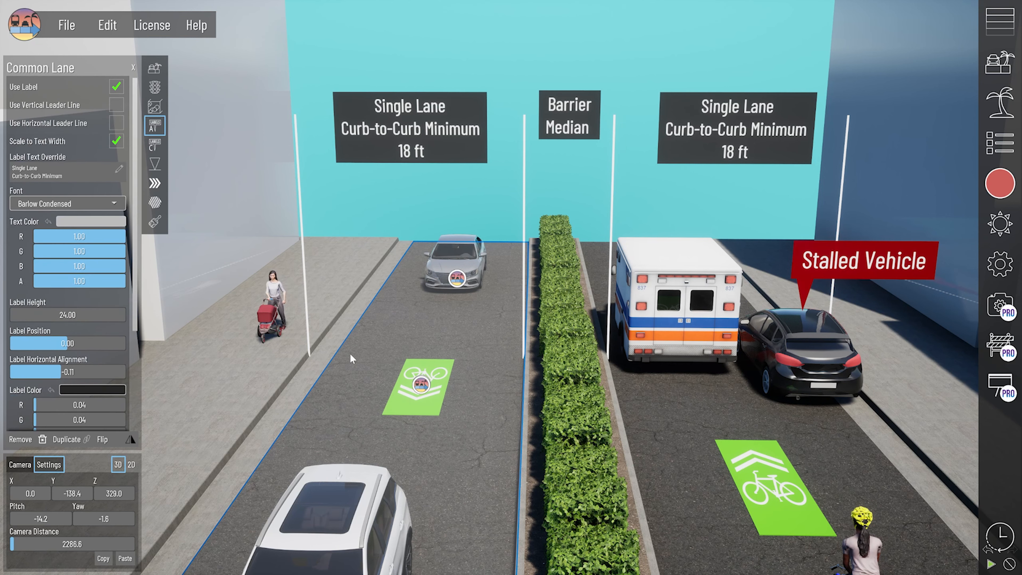
Select the gutter beside the oncoming Common Lane and inspect its label and leader line settings.
middle_click_drag(336, 478, 345, 455)
middle_click_drag(323, 412, 371, 377)
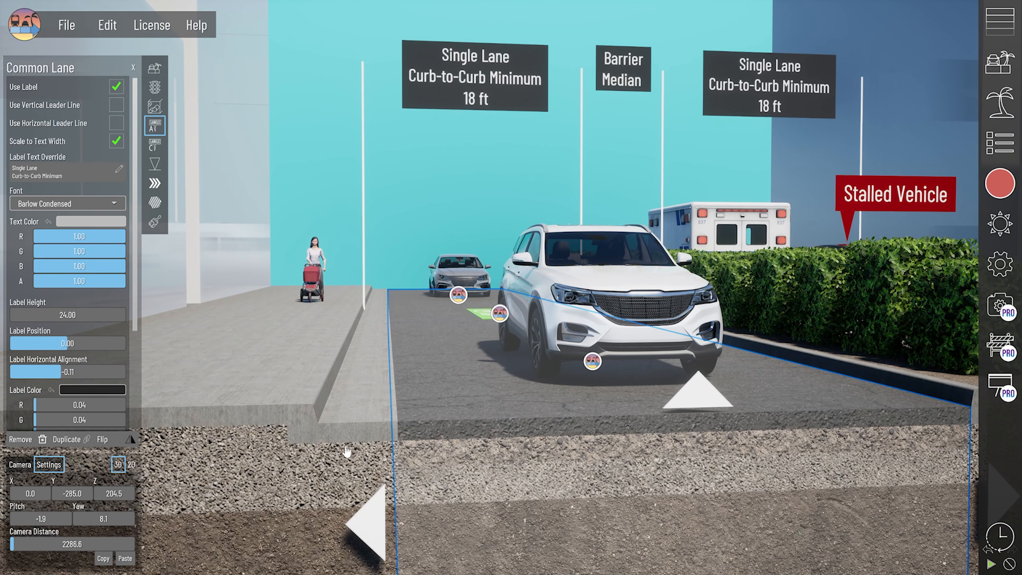
left_click(369, 431)
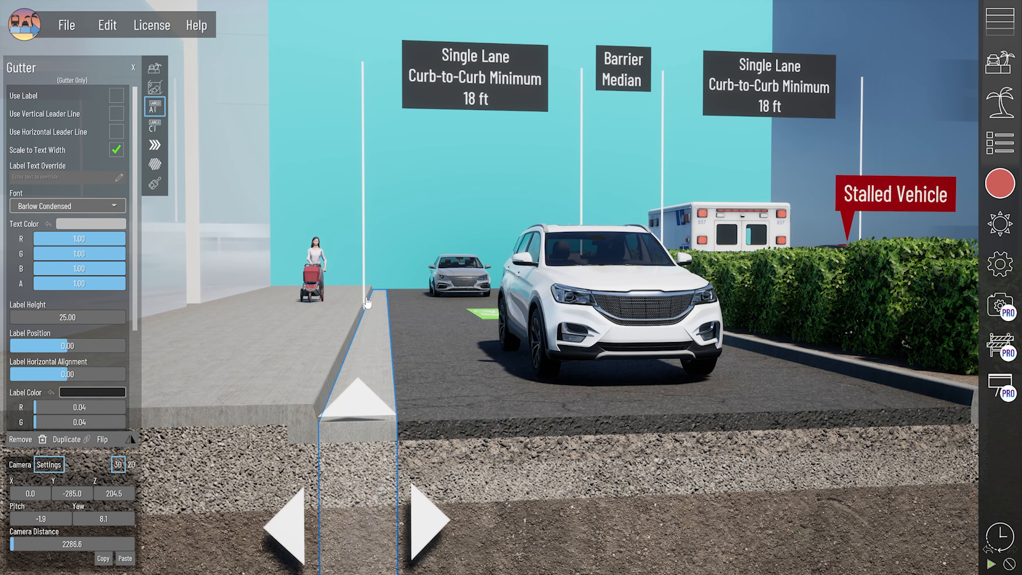
middle_click_drag(367, 280, 457, 121)
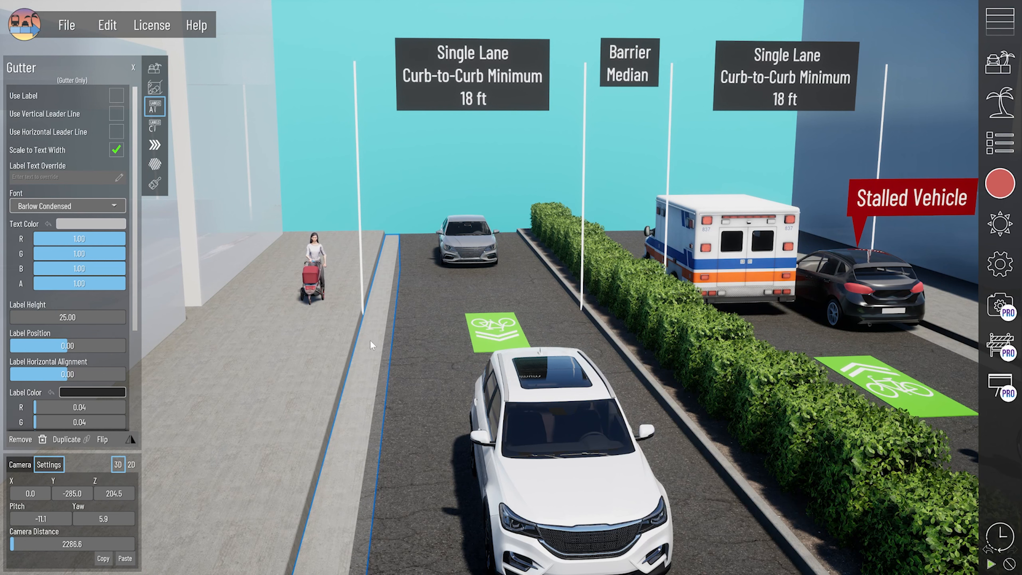
In the section hierarchy, select the Invisible Section between curb and gutter and review its leader line and width settings.
left_click(1000, 142)
left_click(878, 173)
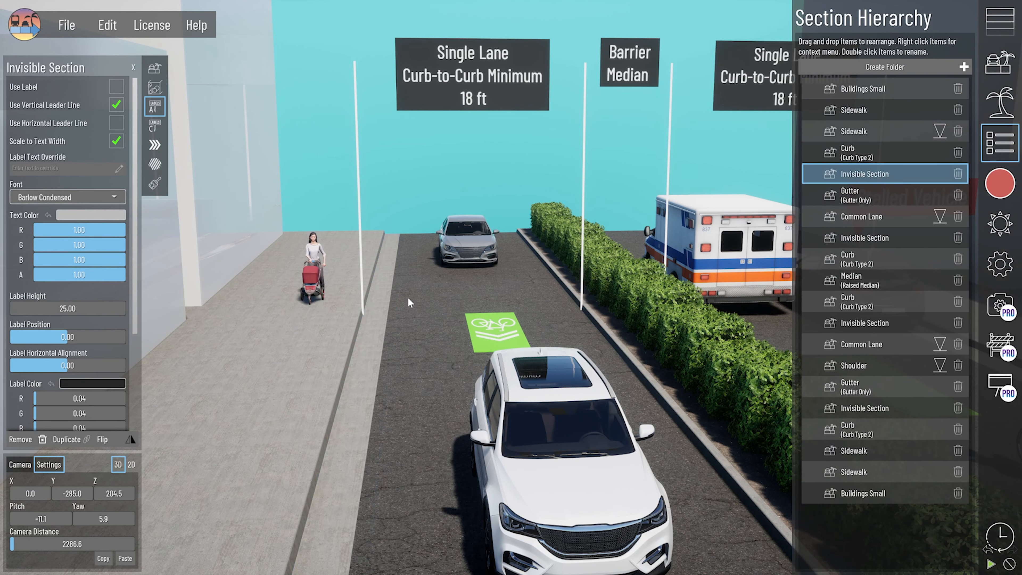
left_click(150, 73)
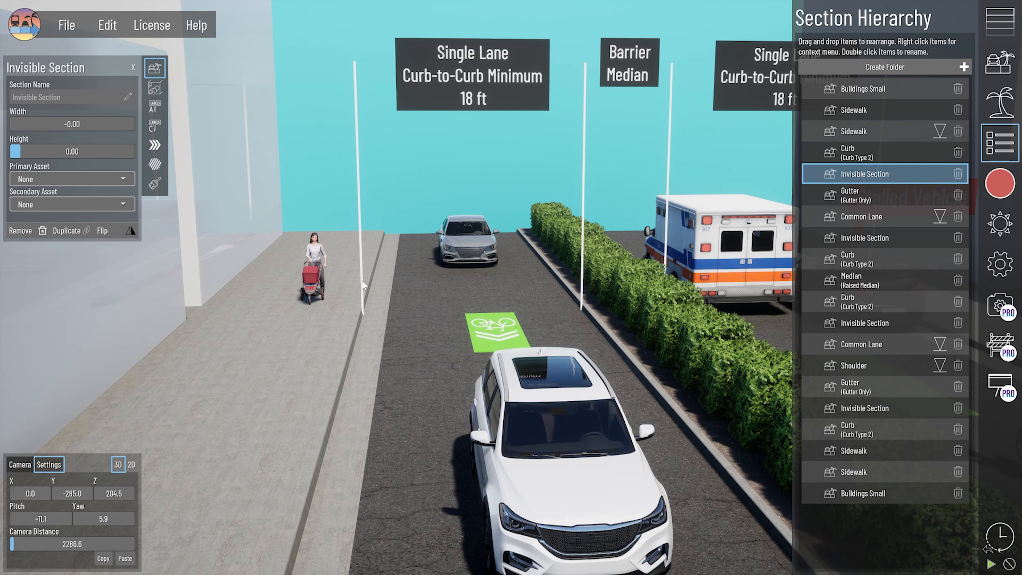
left_click(375, 312)
Set the oncoming Common Lane's Label Horizontal Alignment to -0.12.
left_click(472, 300)
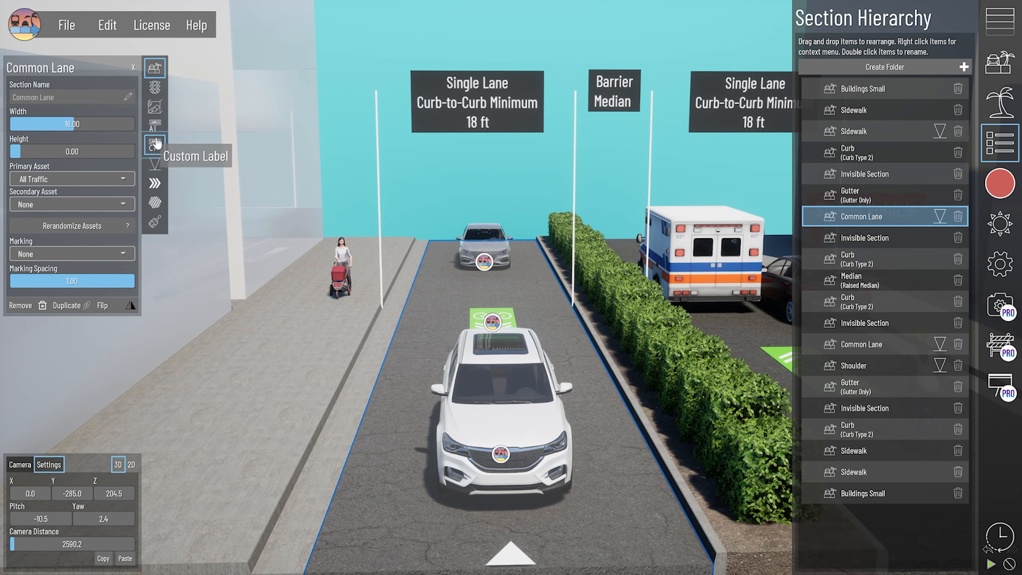
left_click(155, 125)
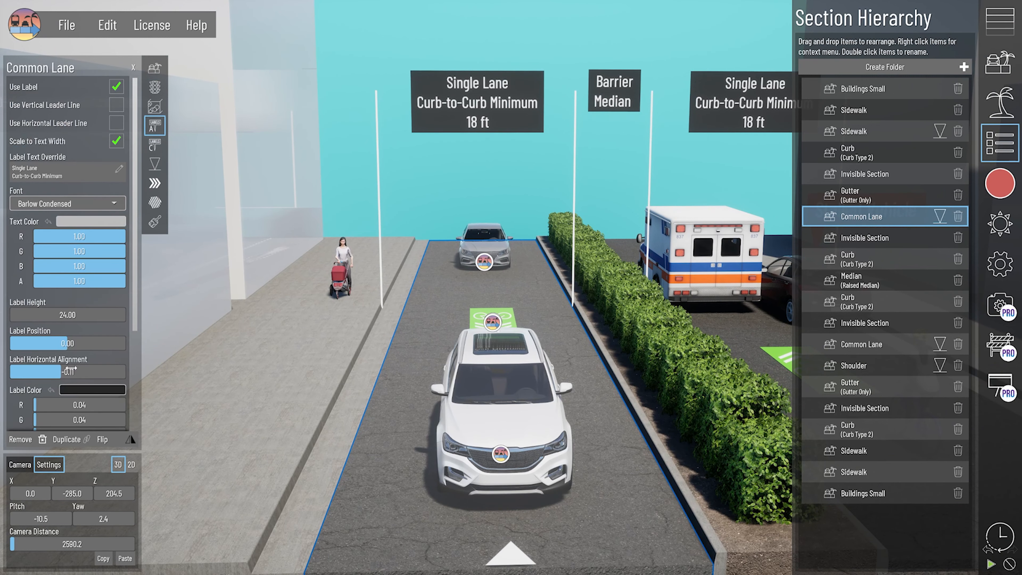
left_click_drag(62, 371, 61, 371)
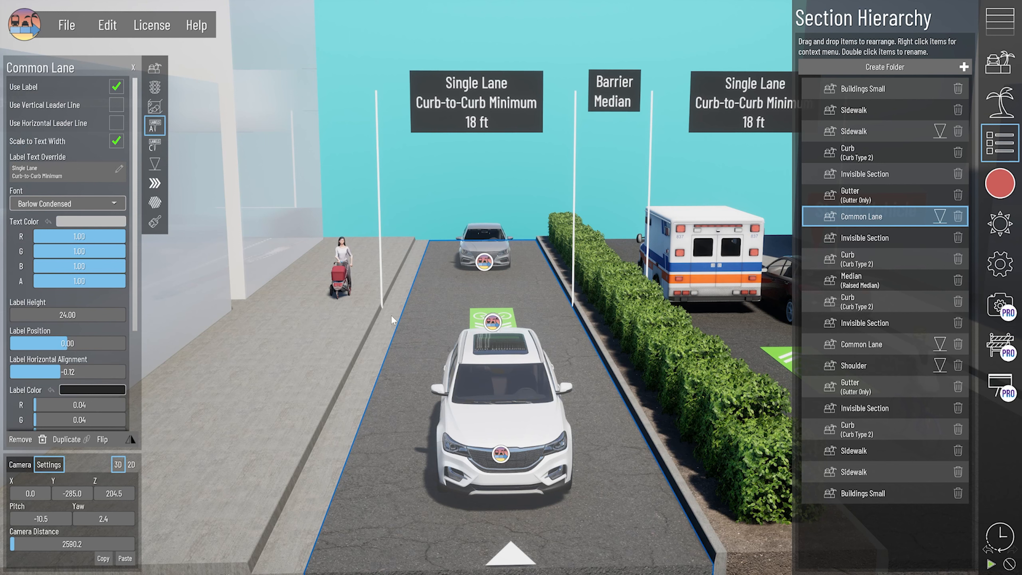
left_click(499, 195)
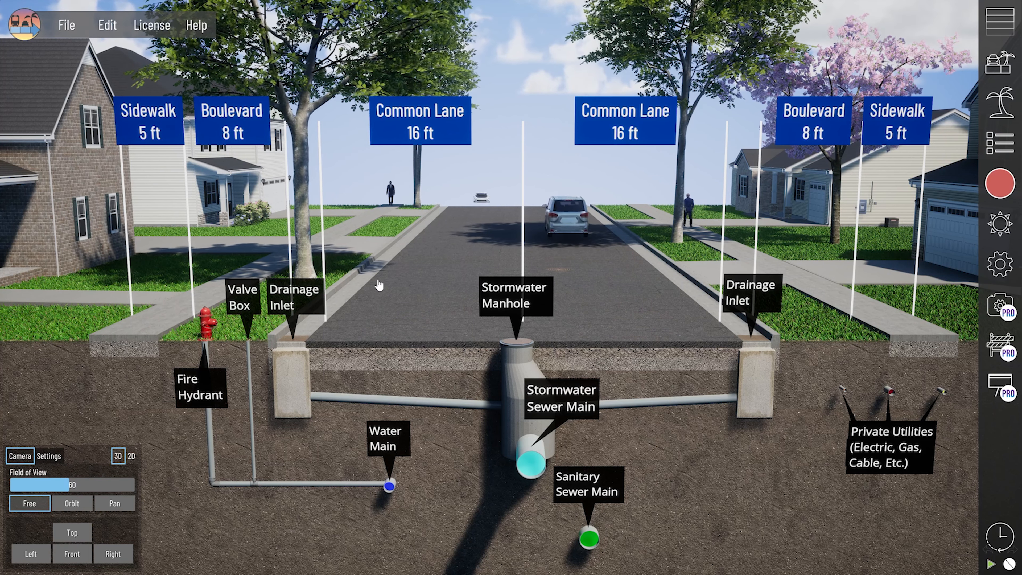
Inspect the sidewalk, boulevard, gutter and Common Lane sections of the residential street with underground utilities.
left_click(138, 362)
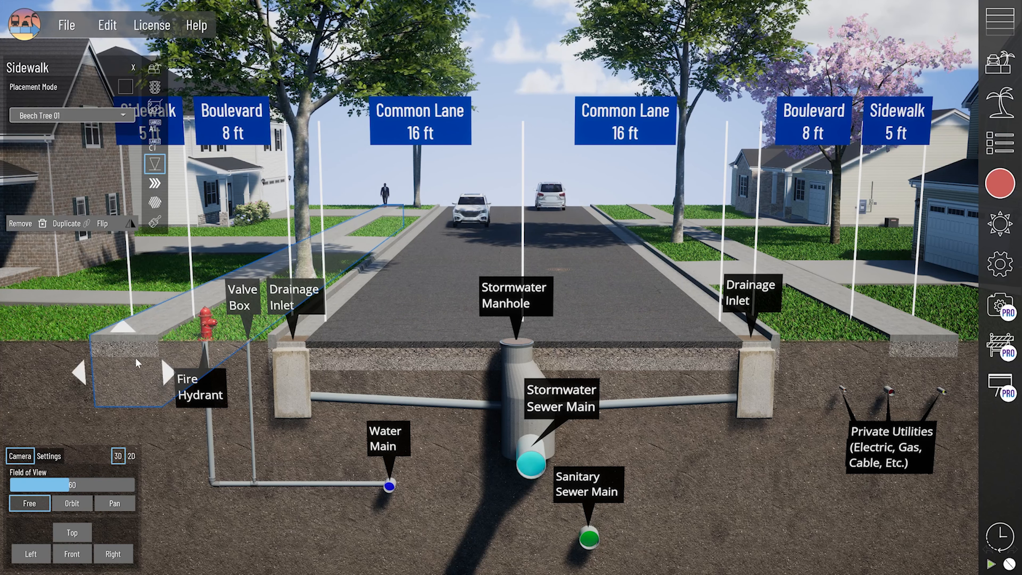
left_click(219, 358)
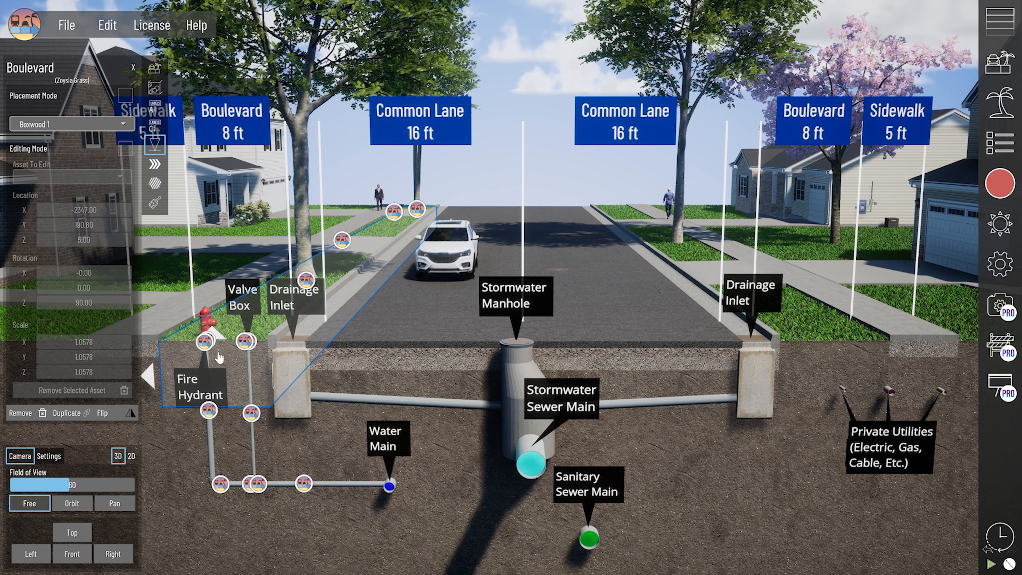
left_click(321, 362)
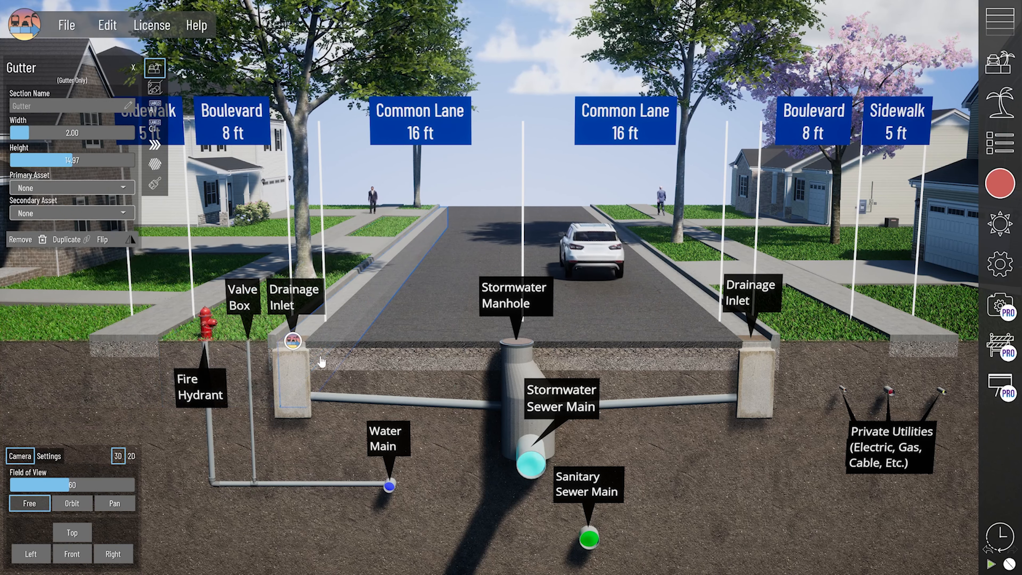
left_click(403, 360)
left_click(488, 152)
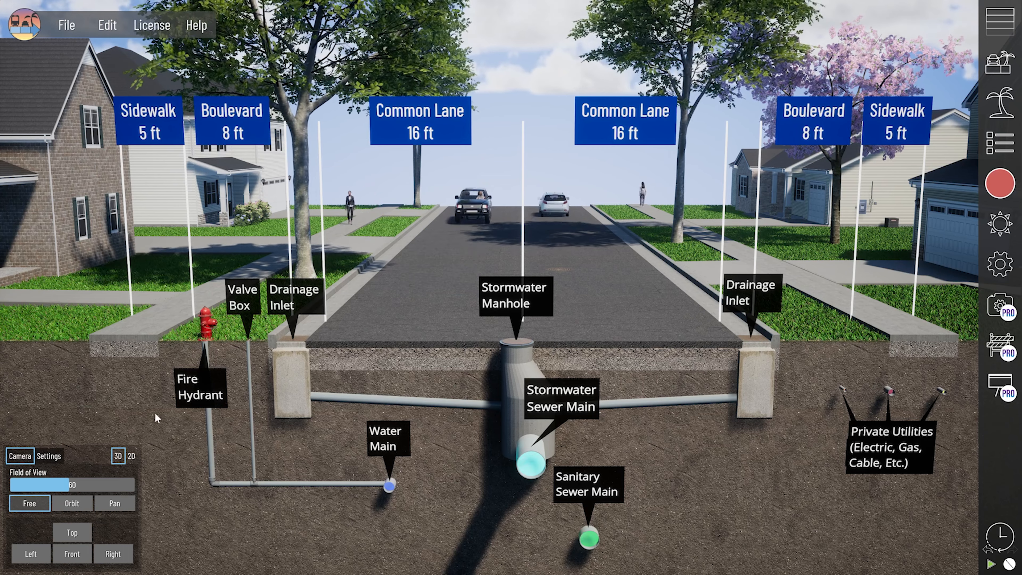
Review the width, height and asset settings of the residential street's boulevard and curb sections.
left_click(152, 354)
left_click(153, 354)
left_click(236, 364)
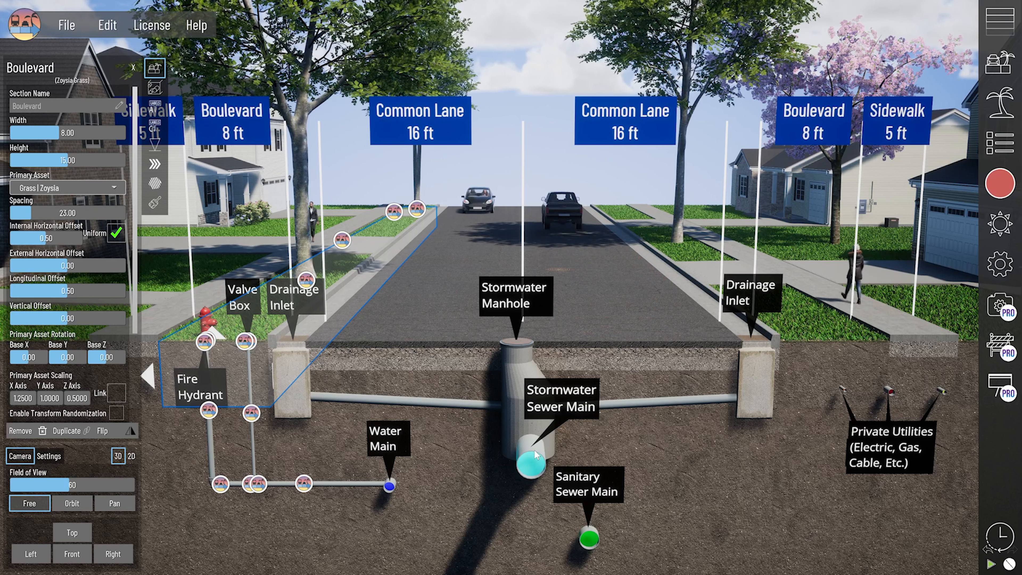
left_click(293, 378)
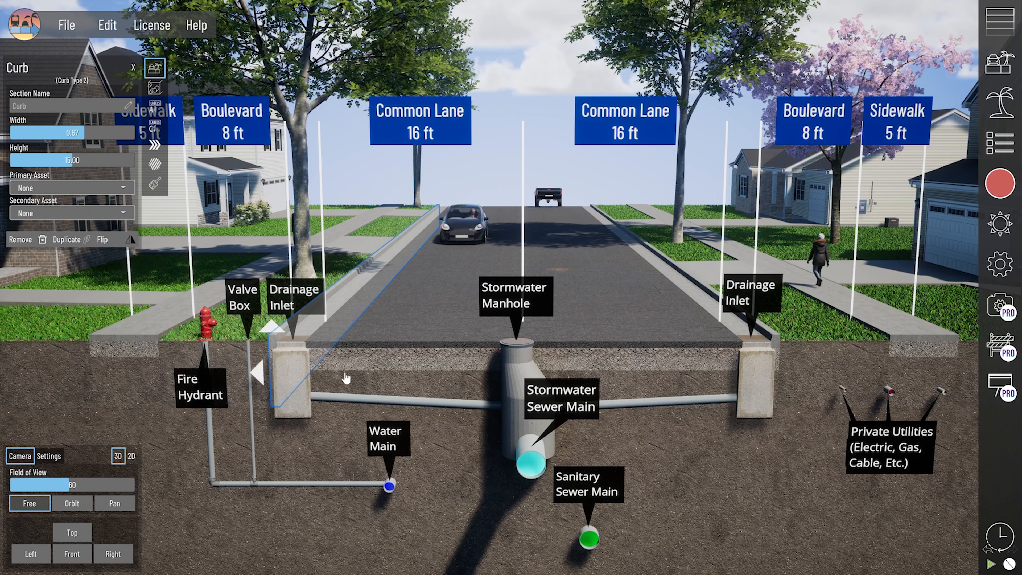
Select the Empty Pipe asset connecting the drainage inlet to the stormwater manhole under the Common Lane.
left_click(386, 368)
left_click(417, 416)
left_click(411, 388)
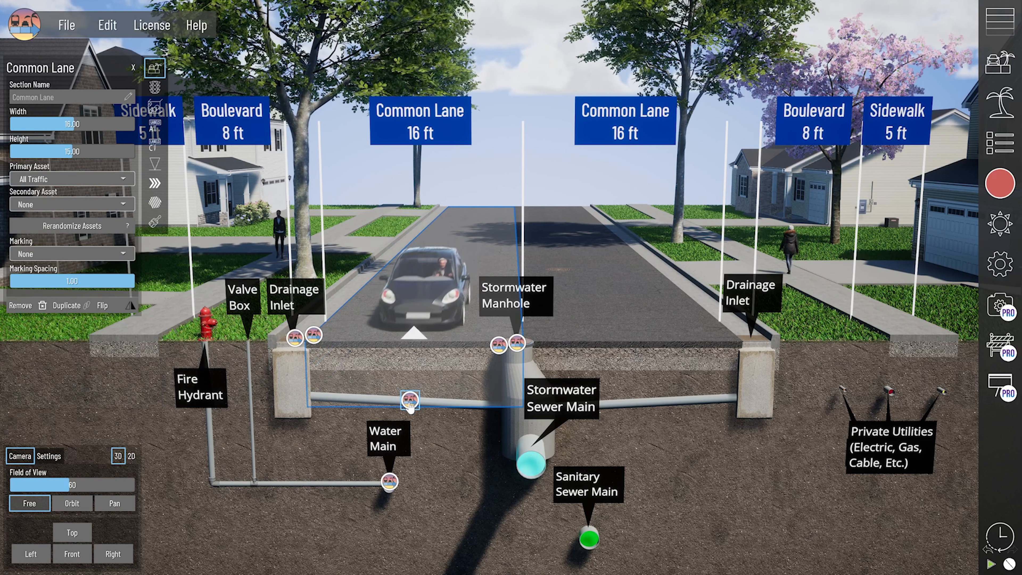
left_click(409, 404)
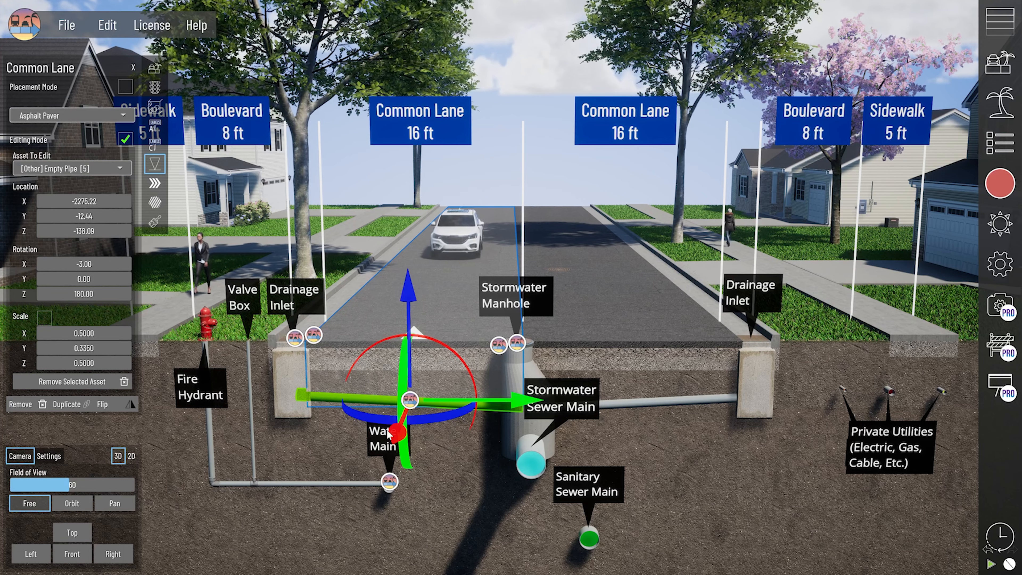
Examine the underground drainage pipe, water main and fire hydrant connection up close.
middle_click_drag(434, 433, 444, 404)
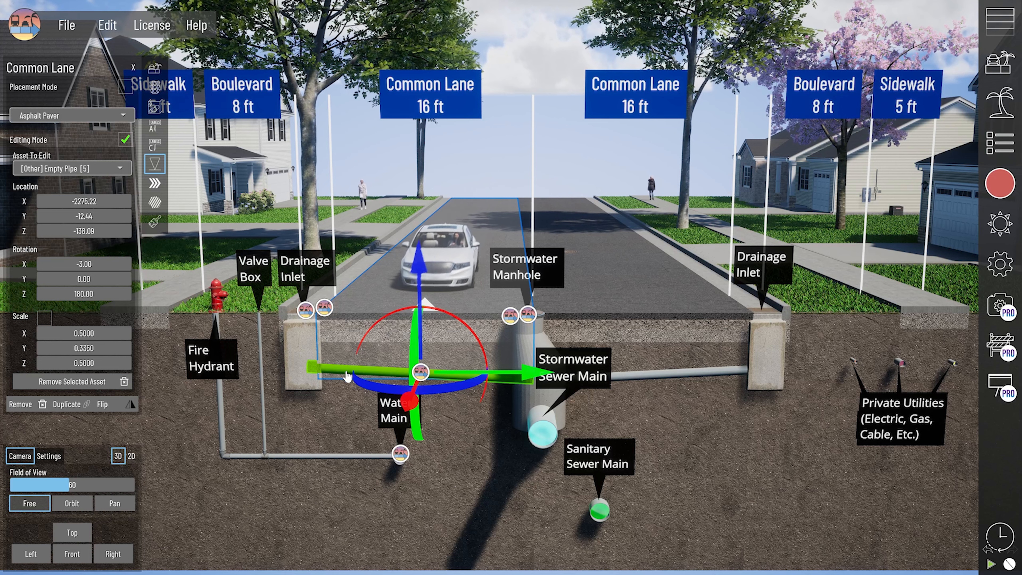
scroll(346, 376, "up", 2)
middle_click_drag(400, 389, 434, 380)
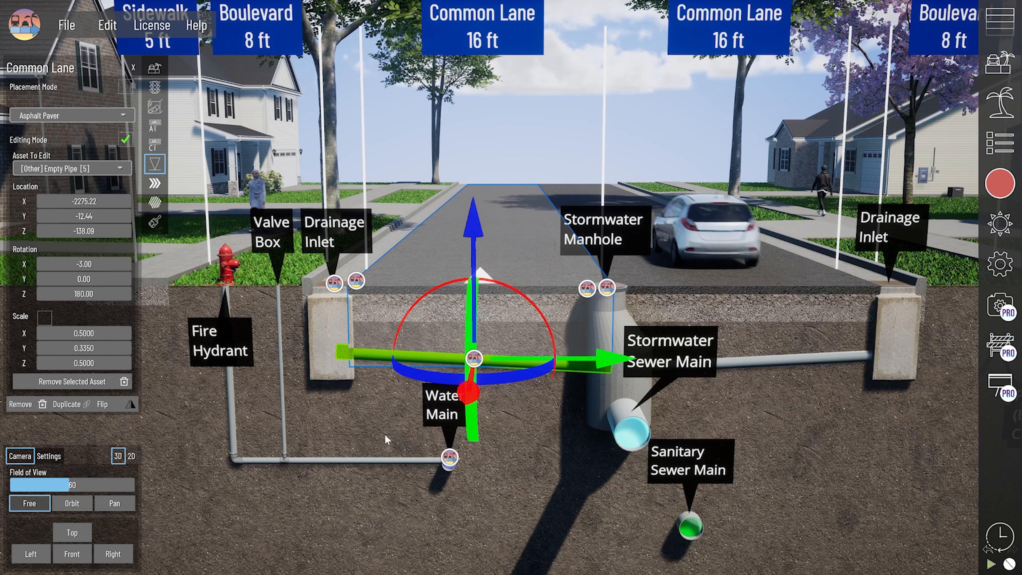
middle_click_drag(388, 440, 477, 410)
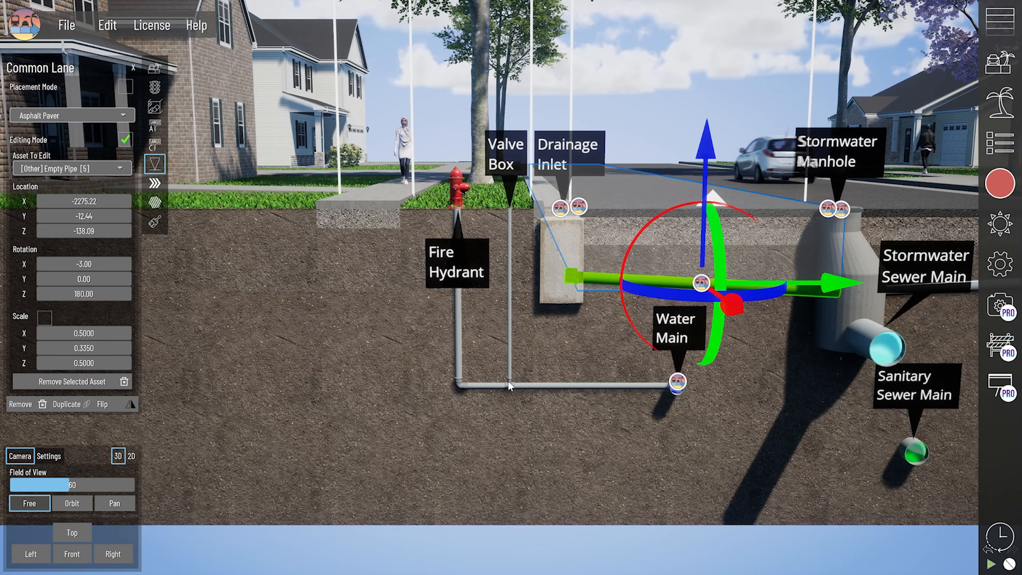
Examine the fire hydrant's water line and select the Drain Cover 1 decal over the Common Lane's drainage inlet.
scroll(509, 382, "up", 2)
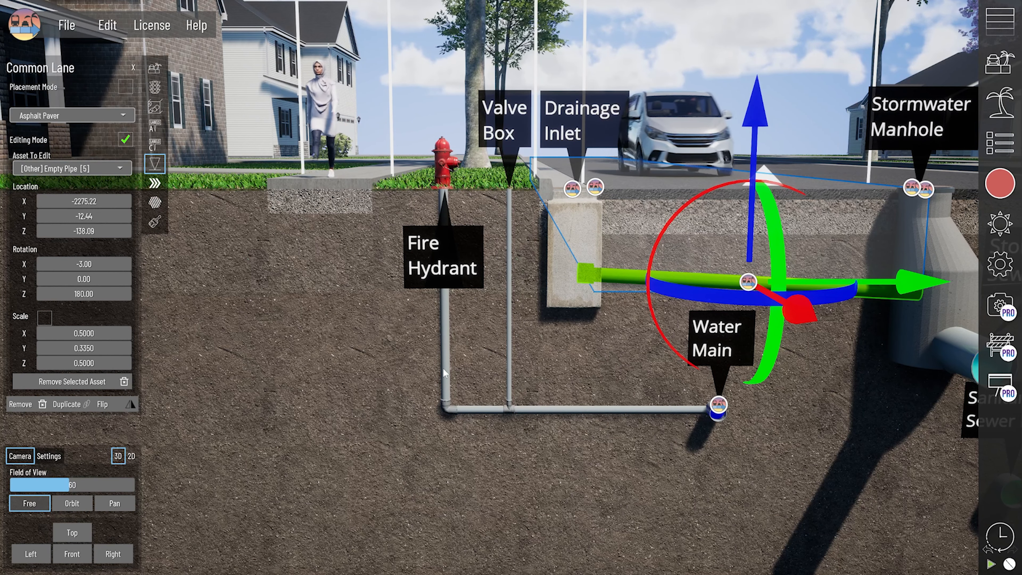
scroll(548, 278, "down", 5)
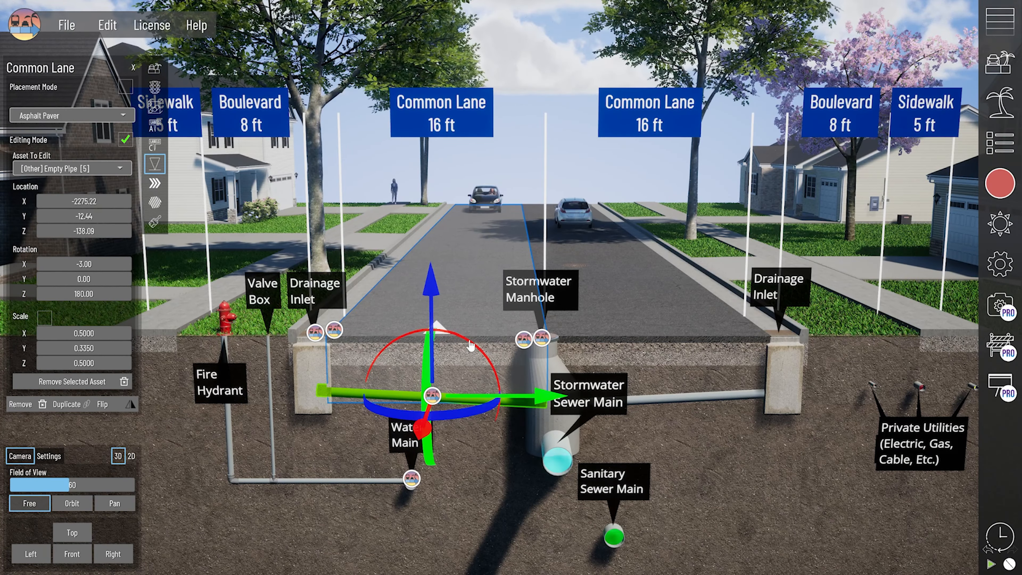
left_click(541, 340)
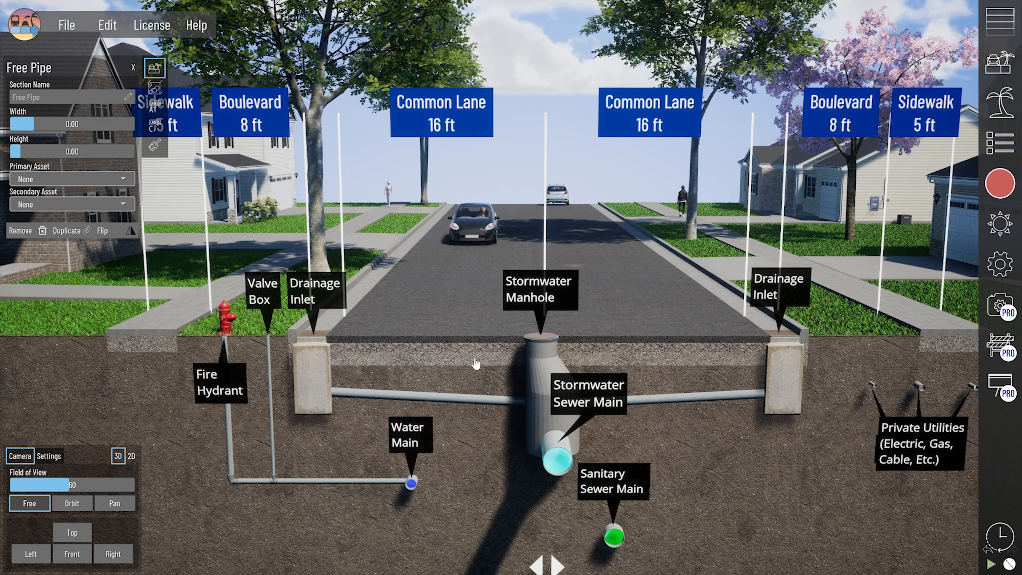
left_click(489, 340)
left_click(315, 338)
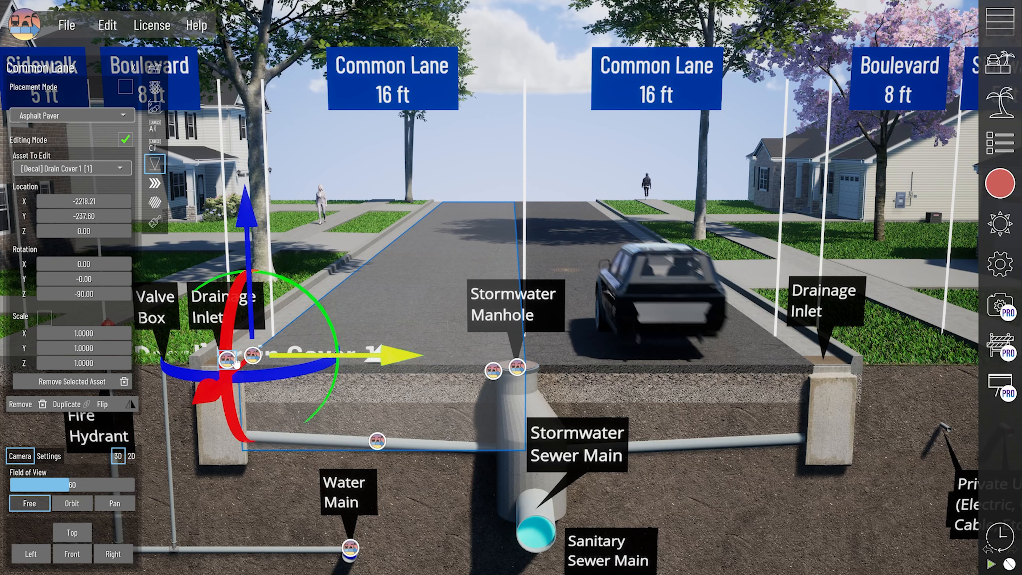
Lift the Plant Pot 2 asset forming the drainage inlet out of the ground and move it over the street to Y 107.50.
left_click(228, 364)
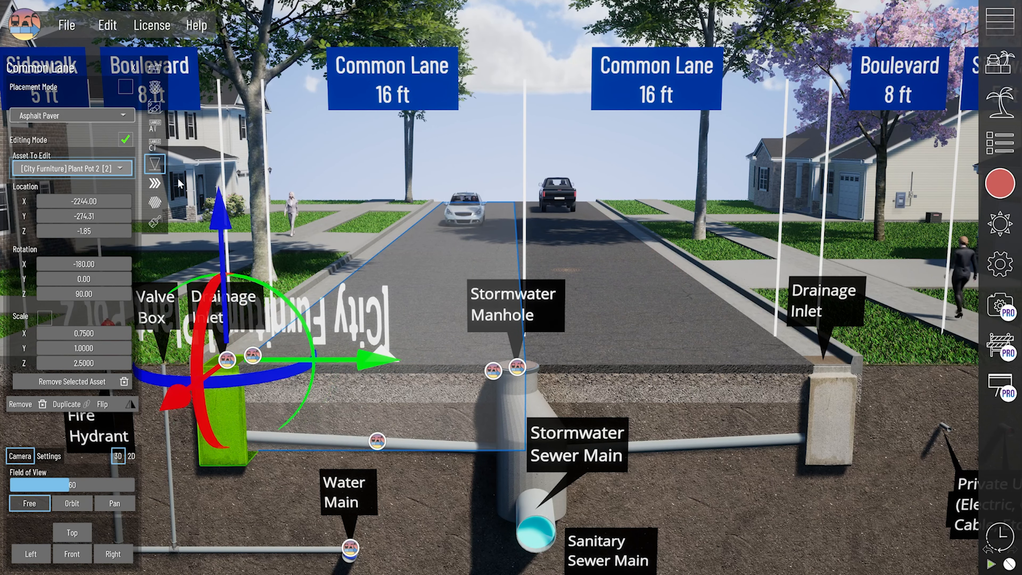
left_click_drag(221, 190, 220, 38)
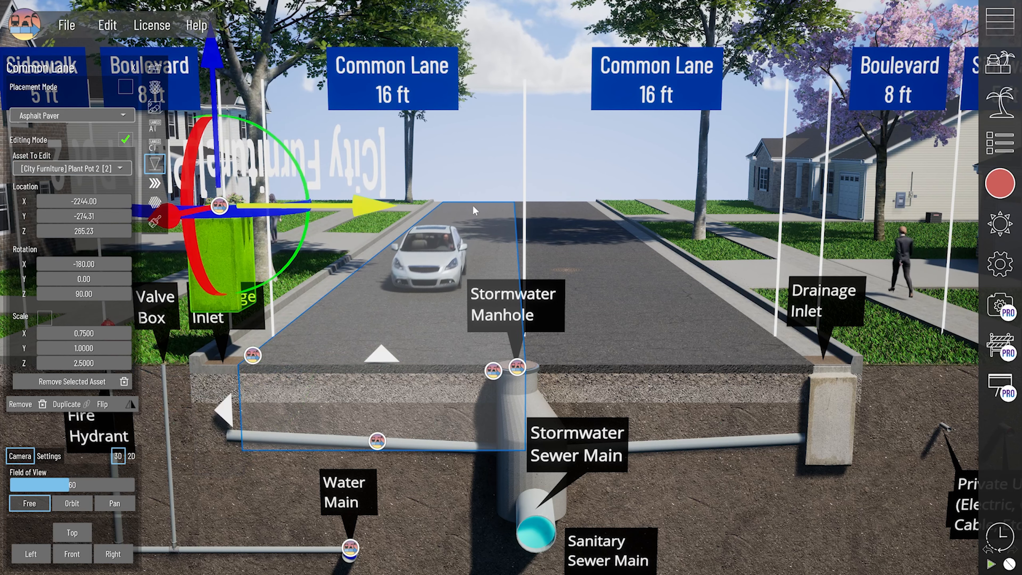
left_click_drag(377, 209, 601, 220)
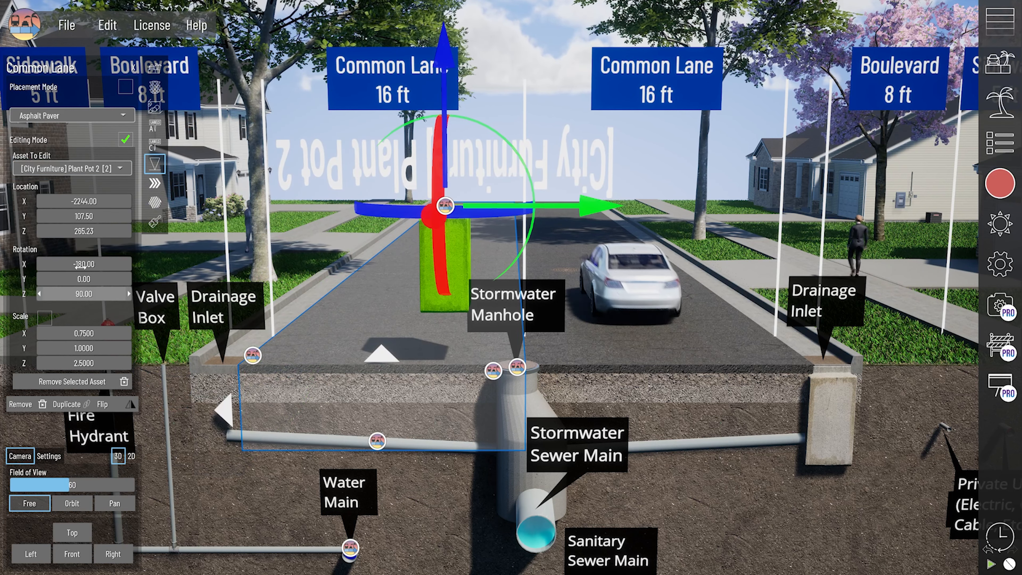
Set the raised Plant Pot 2's X rotation to 0 and its Z scale to 1.
type("0")
key("Return")
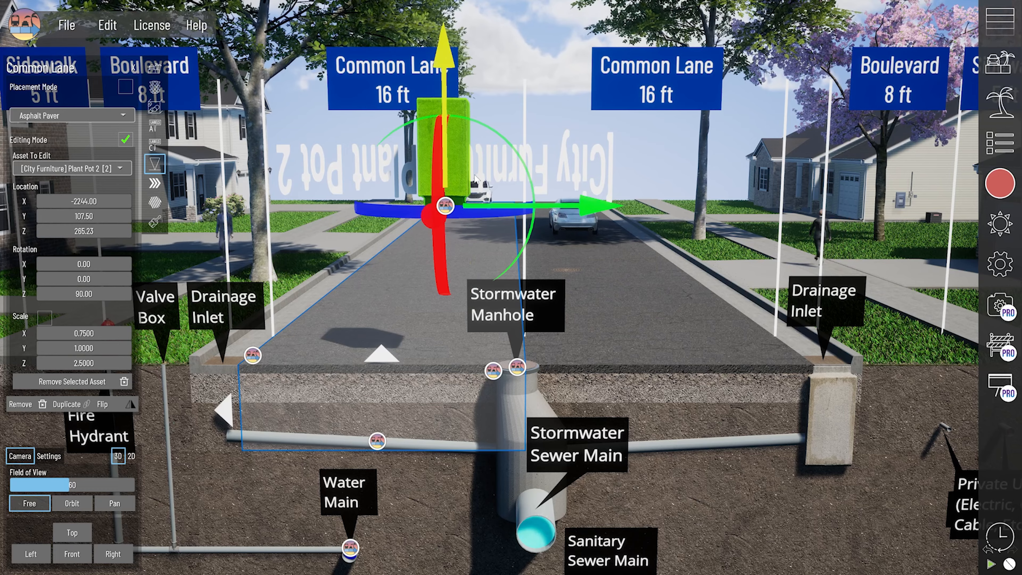
key("e")
right_click_drag(475, 178, 479, 189)
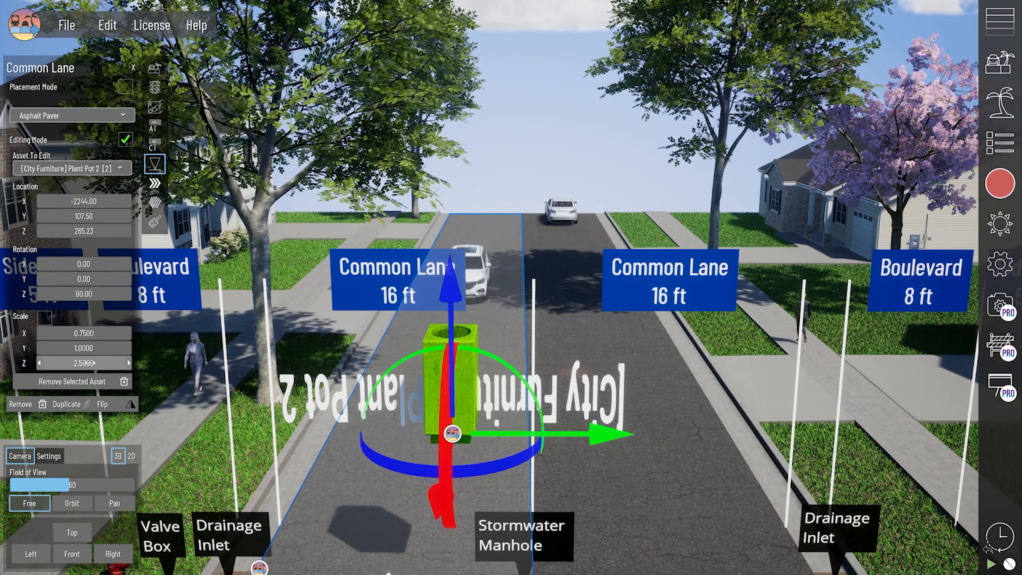
left_click_drag(90, 363, 46, 363)
left_click(90, 363)
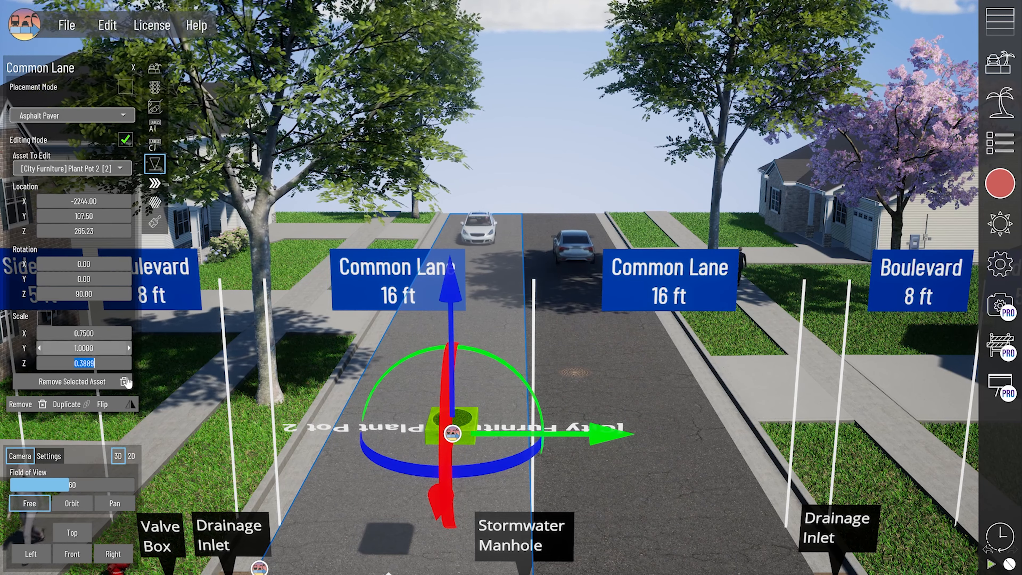
type("1")
key("Return")
Turn the Plant Pot 2 upside down by setting its X rotation to -180.
middle_click_drag(454, 427, 605, 380)
scroll(674, 374, "up", 4)
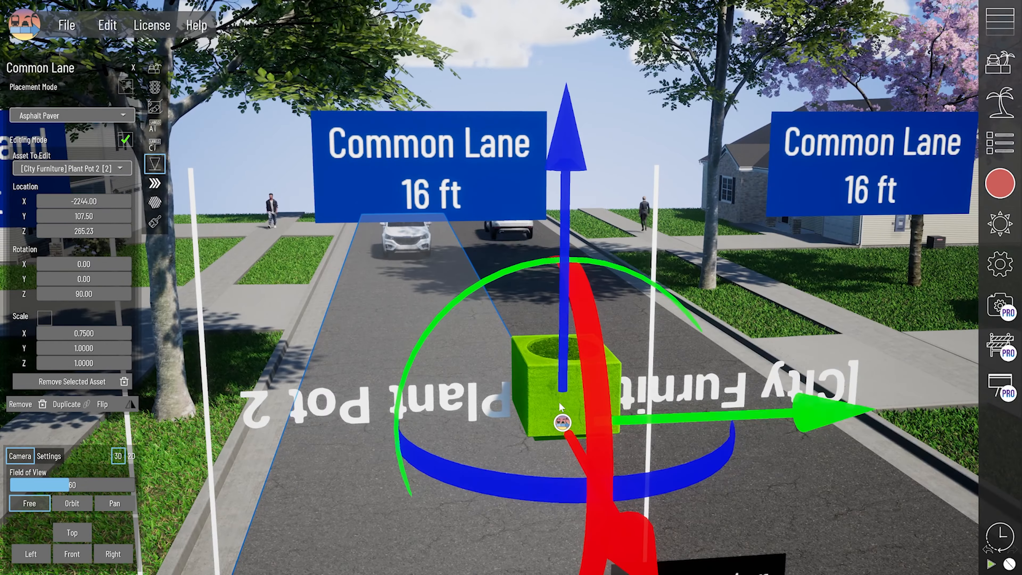
left_click(83, 264)
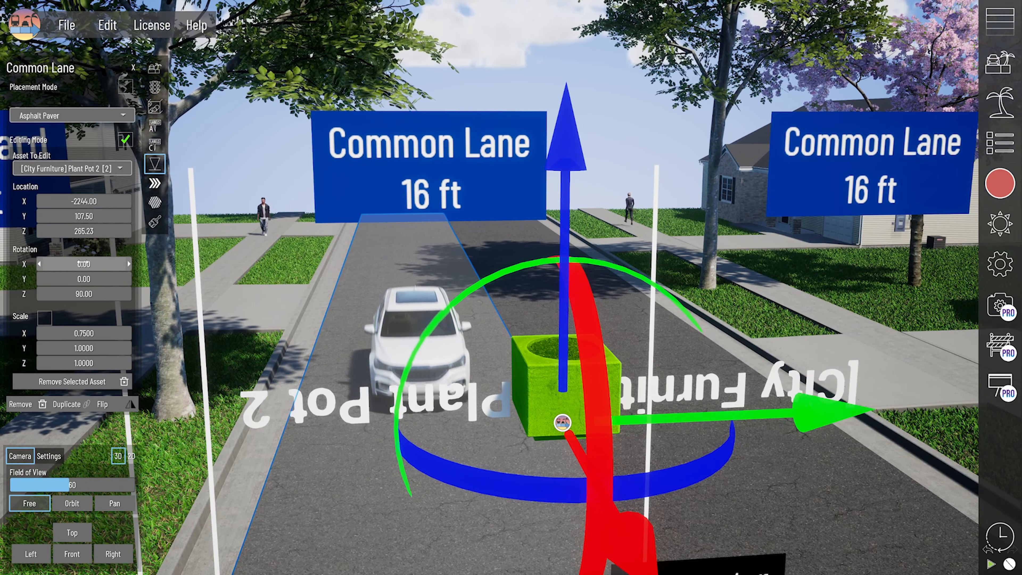
type("-180")
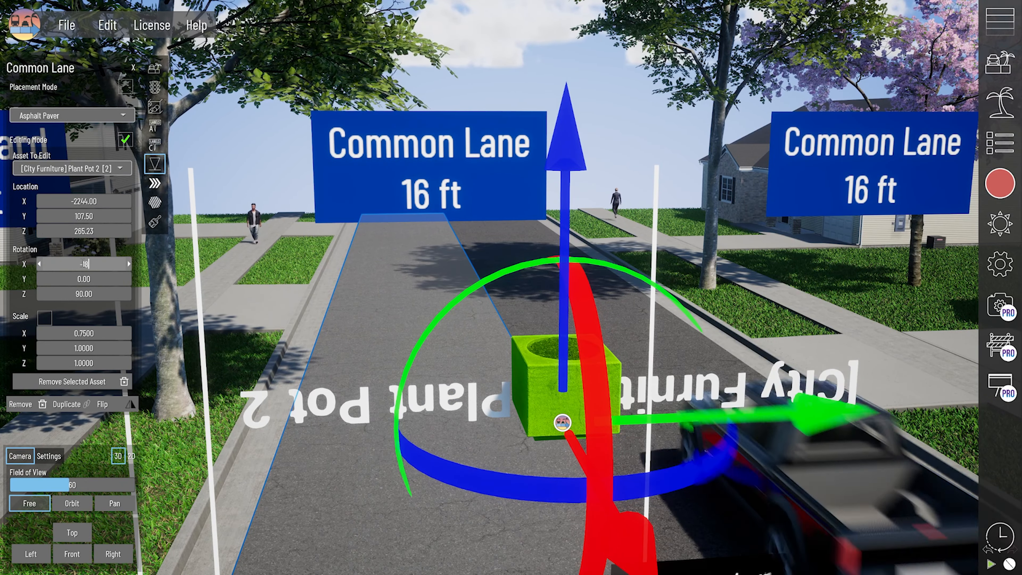
key("Return")
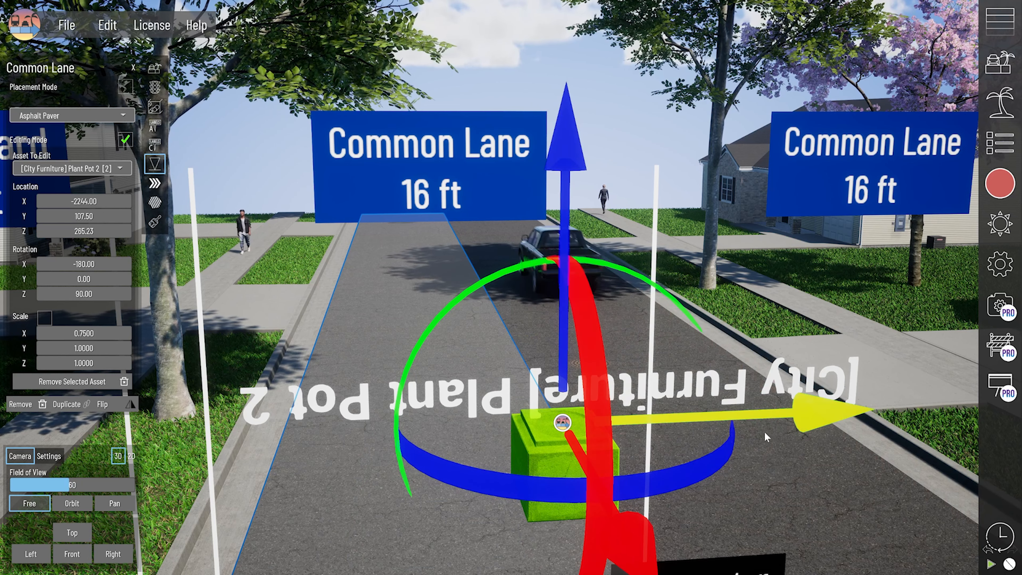
Move the inverted Plant Pot 2 back toward the curb and down, to about Y -79.94 and Z 211.90.
left_click_drag(690, 432, 481, 431)
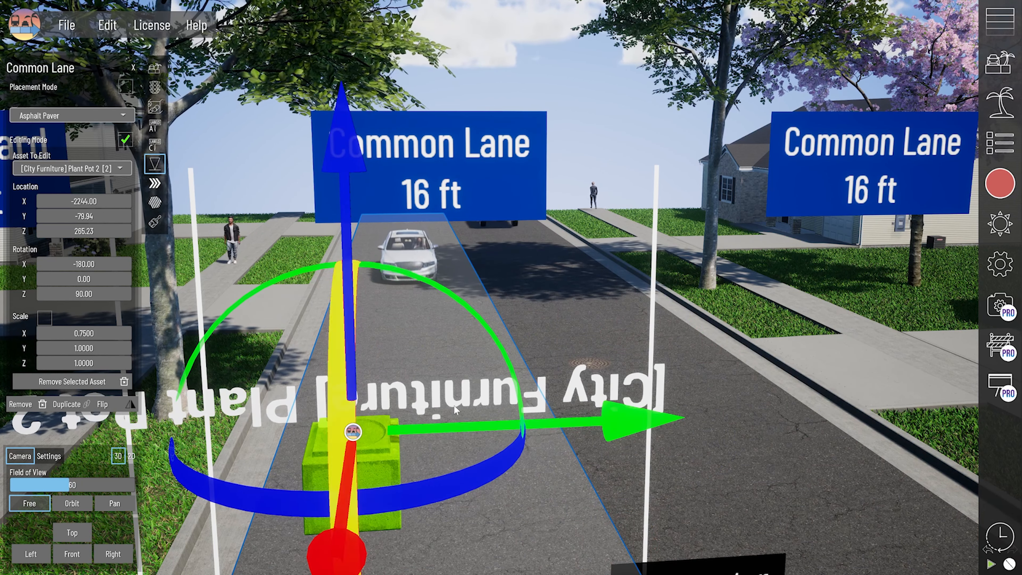
left_click_drag(347, 304, 350, 359)
middle_click_drag(468, 356, 469, 279)
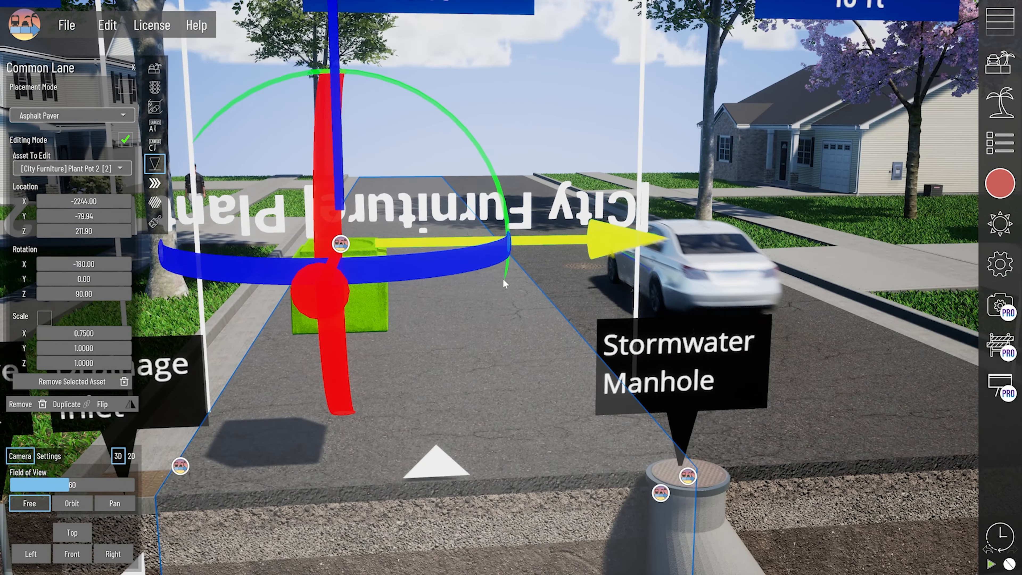
scroll(503, 278, "down", 5)
scroll(441, 231, "down", 3)
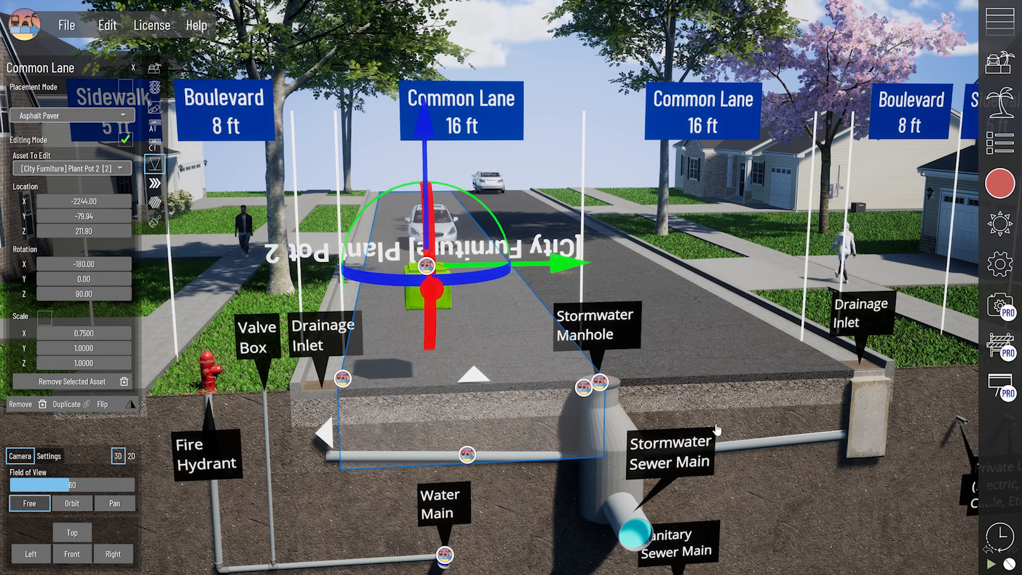
key("Delete")
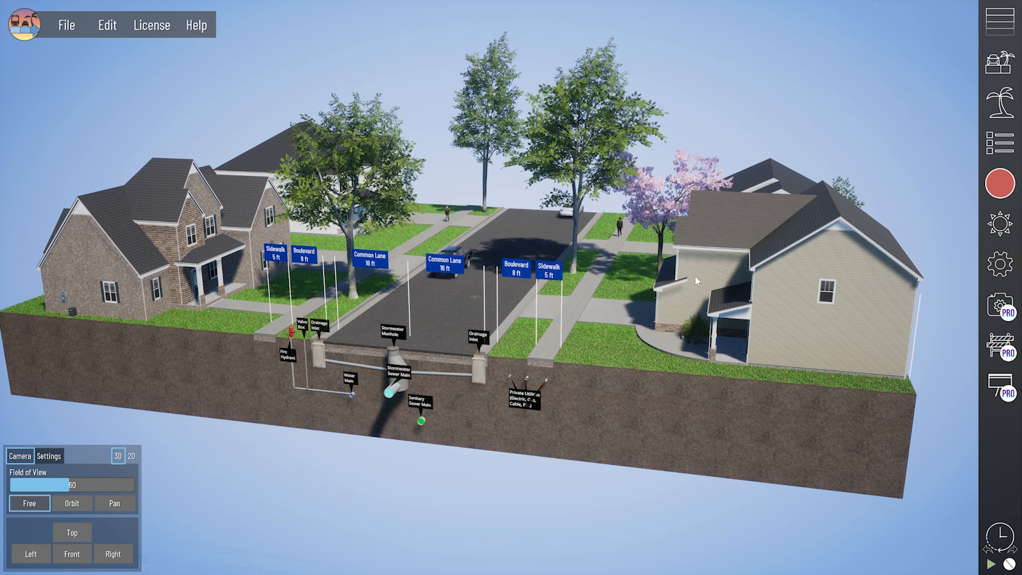
View the residential street from above and select the Sidewalk Standard asset forming the brick house's front walkway.
right_click_drag(695, 277, 676, 302)
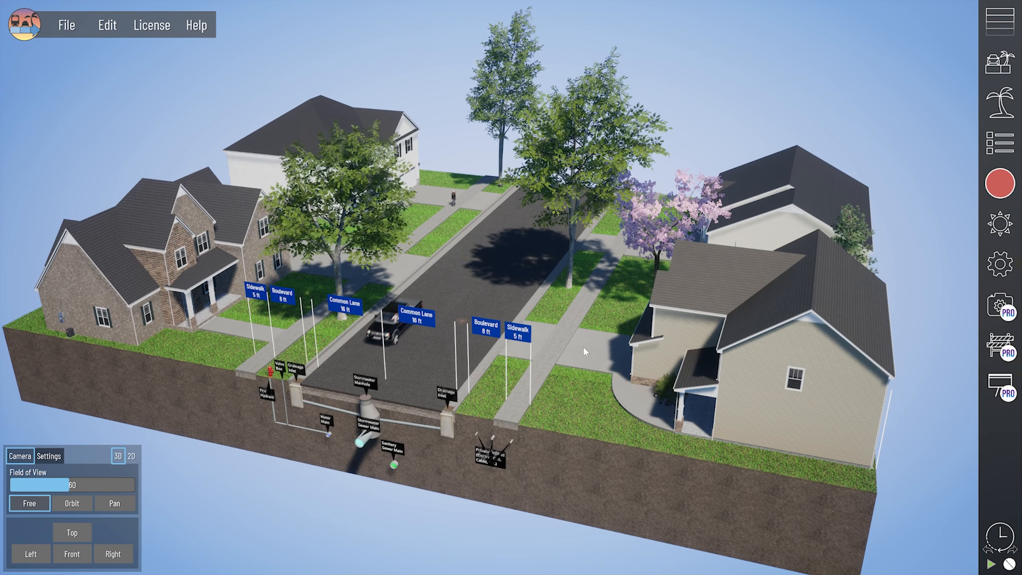
middle_click_drag(445, 273, 442, 310)
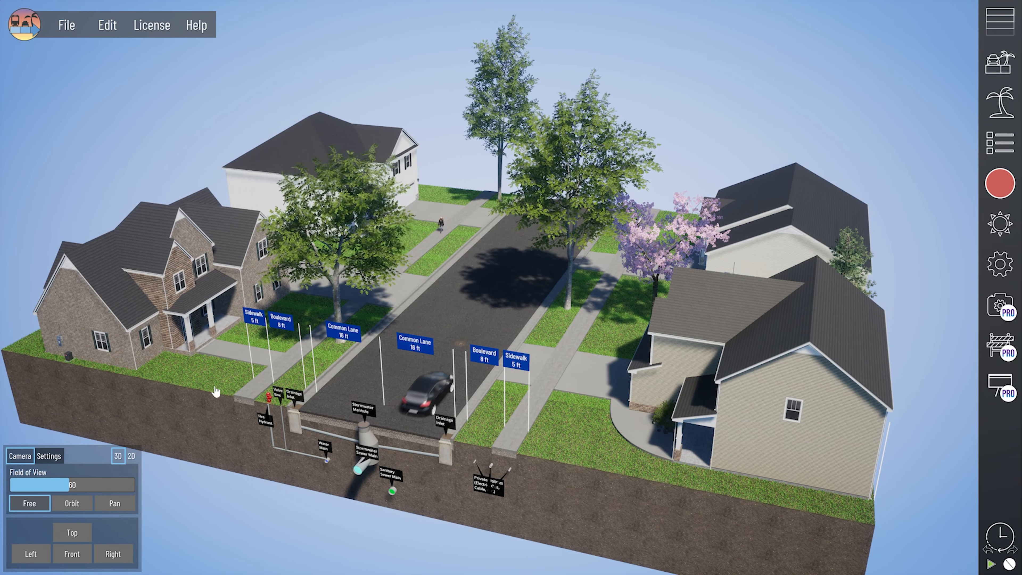
scroll(155, 368, "up", 1)
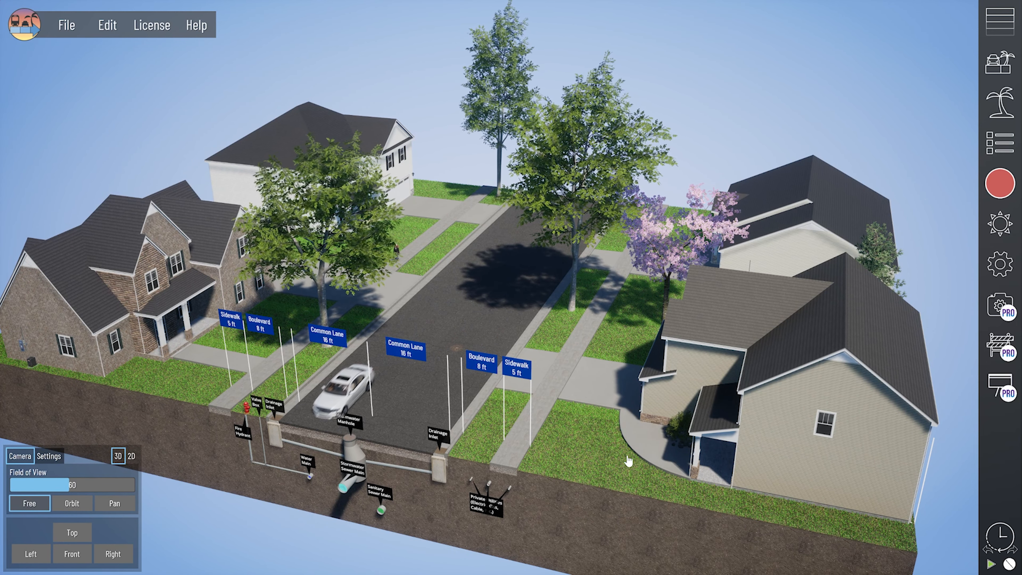
middle_click_drag(628, 461, 746, 466)
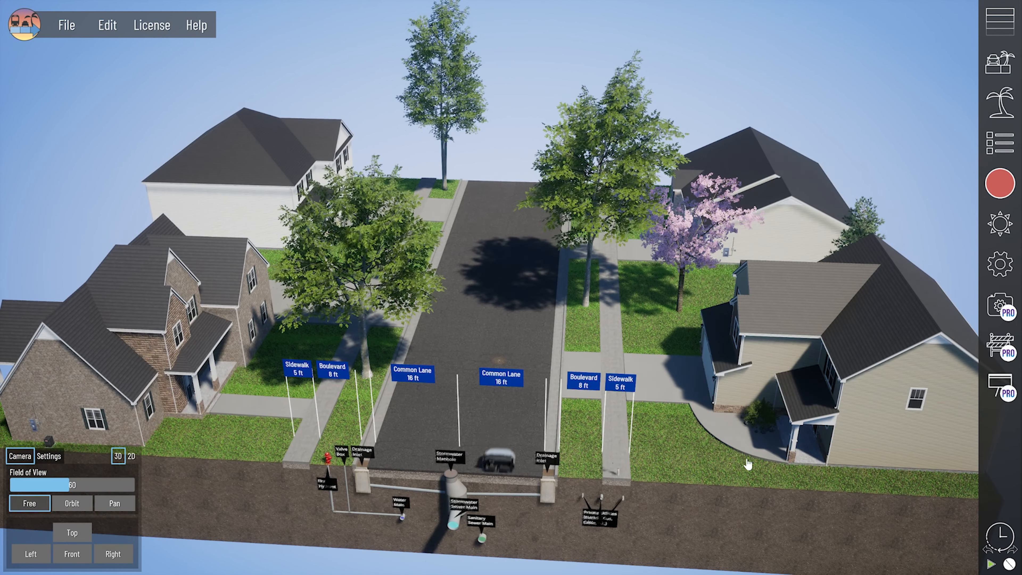
left_click(199, 459)
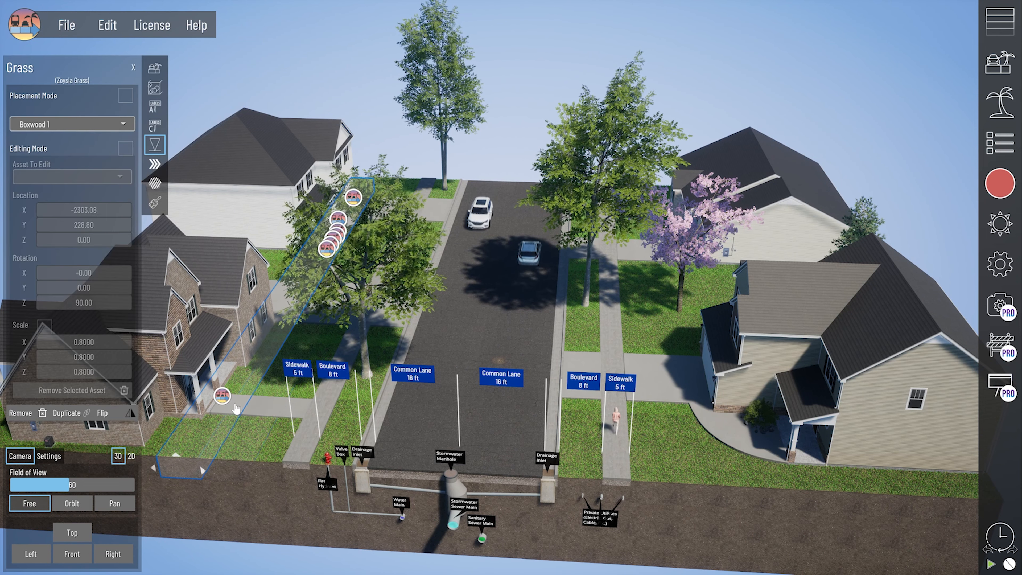
left_click(222, 398)
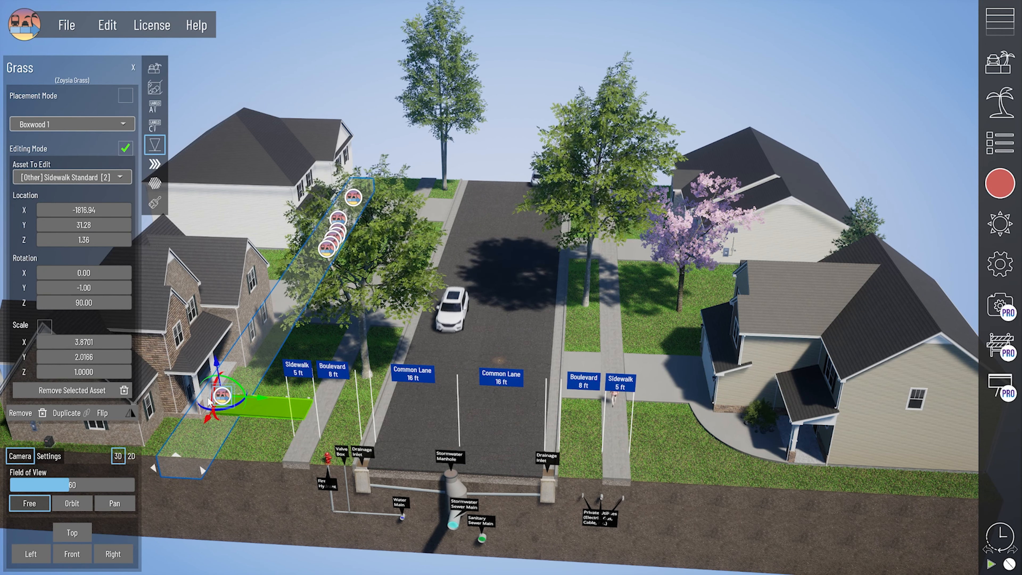
Inspect the driveway assets and Rose Hip 3 shrubs placed in the grass sections between the houses, from above.
middle_click_drag(392, 165, 312, 245)
left_click(323, 163)
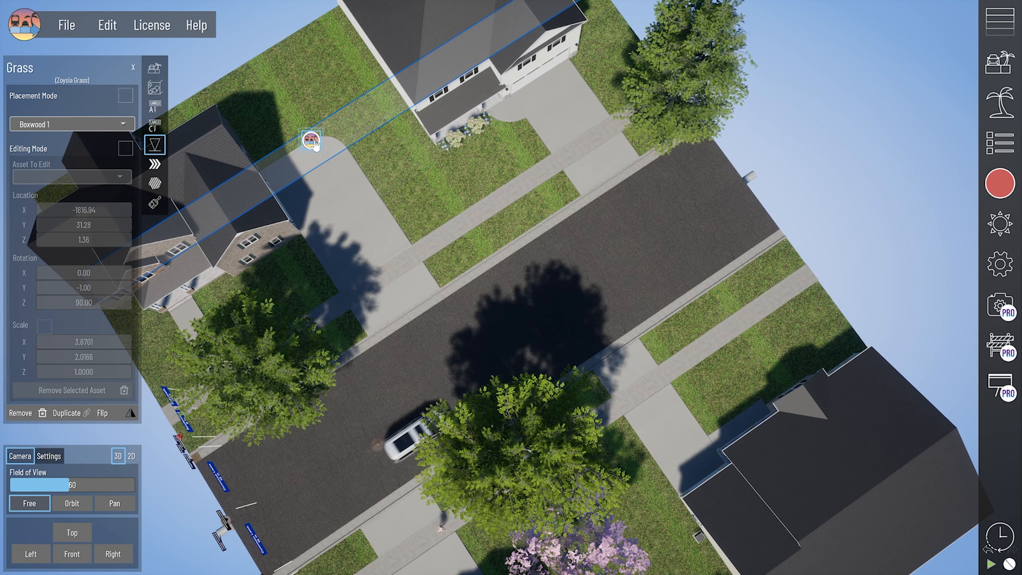
left_click(312, 141)
left_click(339, 157)
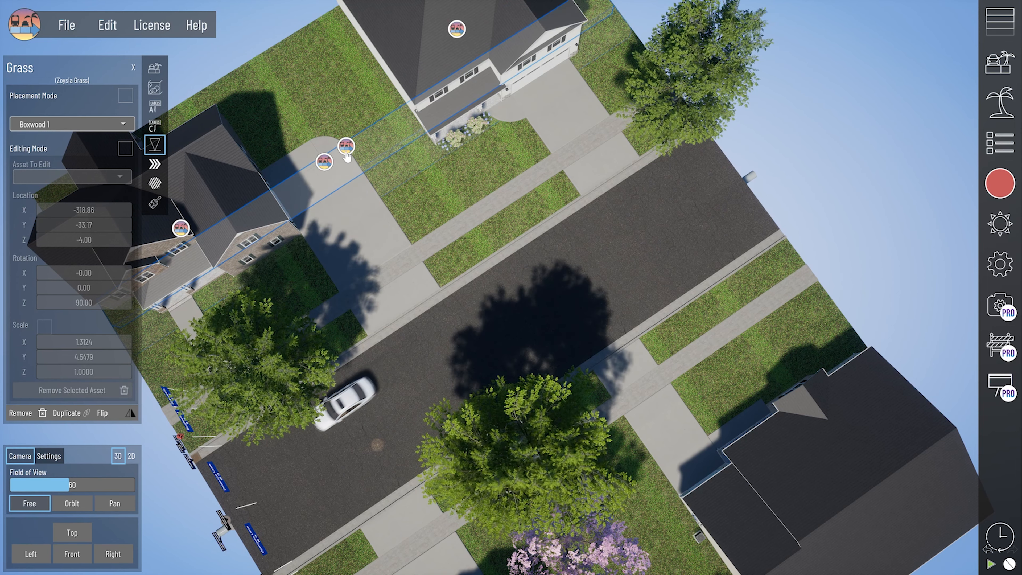
left_click(347, 153)
left_click(480, 139)
left_click(457, 139)
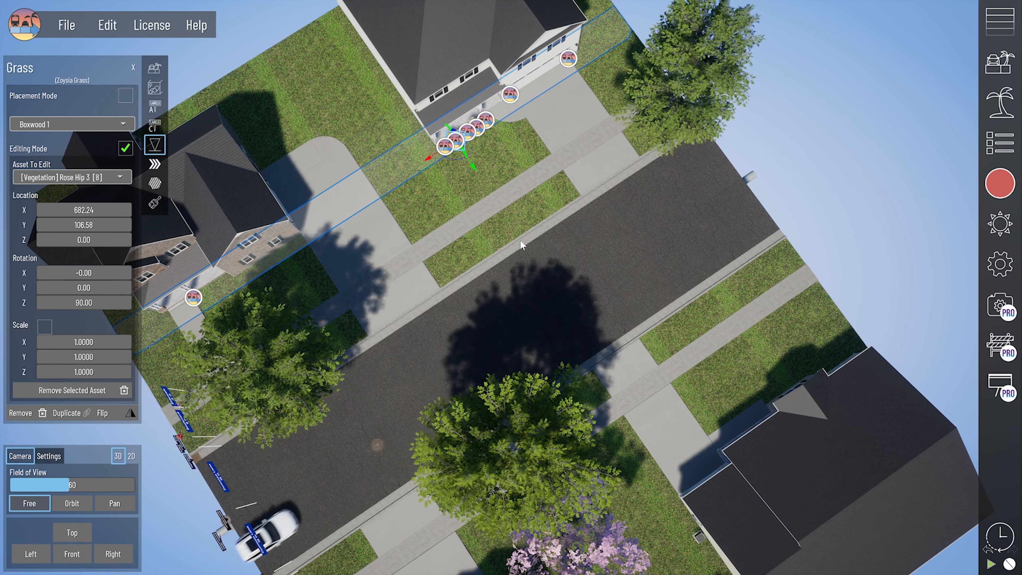
mouse_move(520, 241)
middle_mouse_down()
mouse_move(537, 228)
mouse_move(481, 192)
middle_mouse_up()
scroll(380, 149, "up", 2)
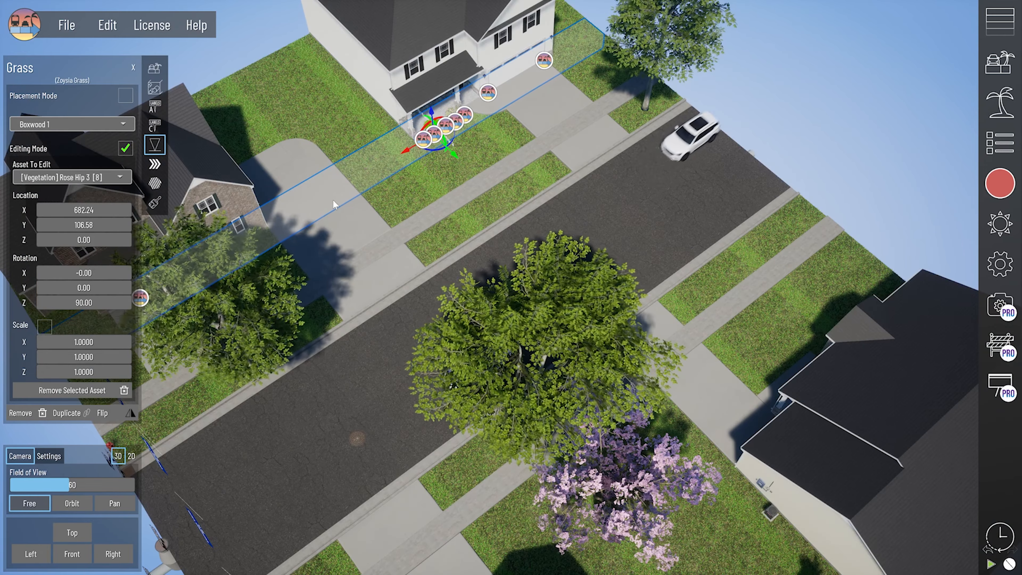
middle_click_drag(372, 194, 368, 166)
middle_click_drag(474, 372, 555, 330)
Open the example road with the signalized crosswalk and shared-use path, and look over the crossing.
key("Right")
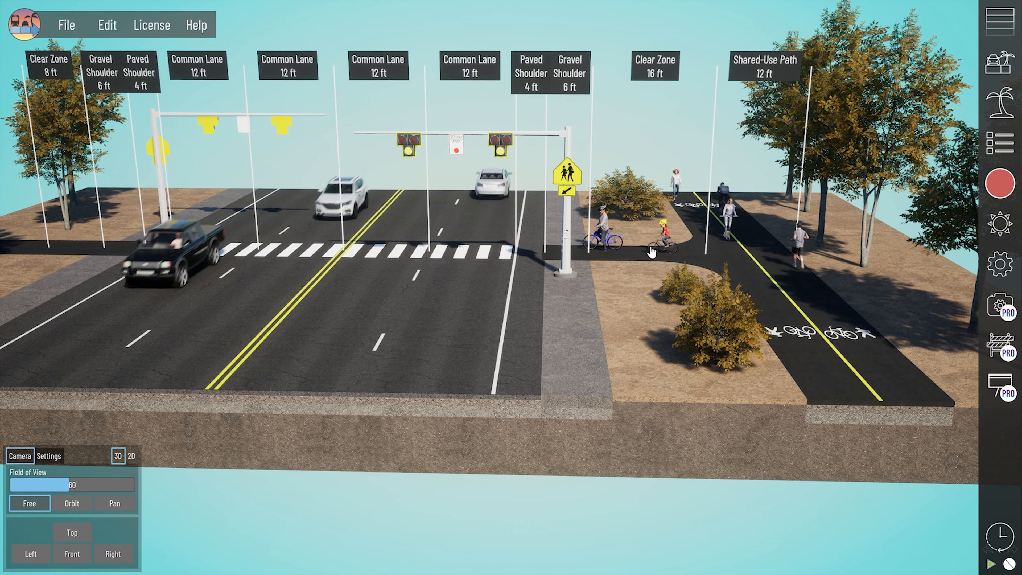
middle_click_drag(620, 252, 604, 281)
scroll(605, 281, "up", 2)
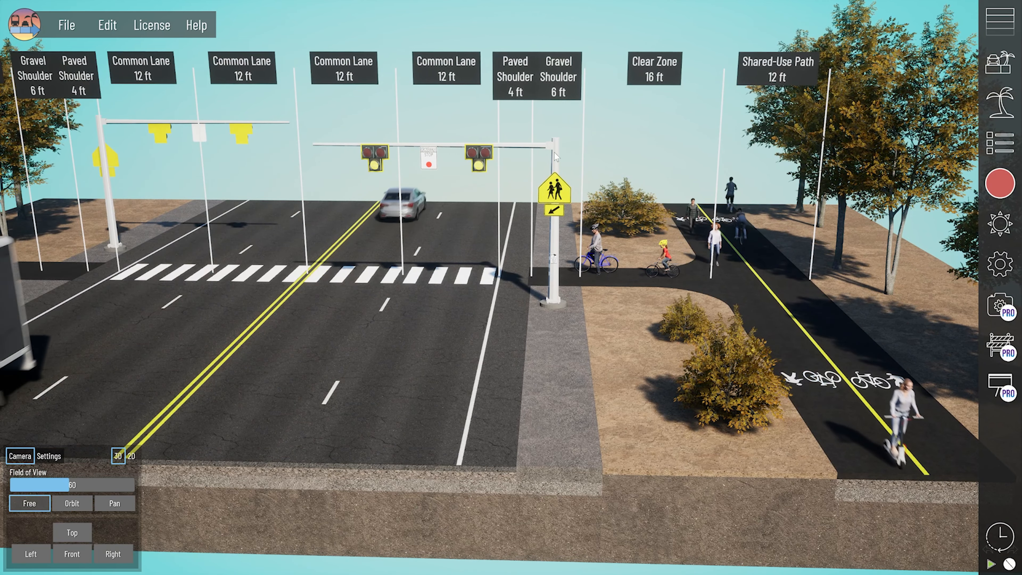
Search the asset library for "hawk".
left_click(1000, 103)
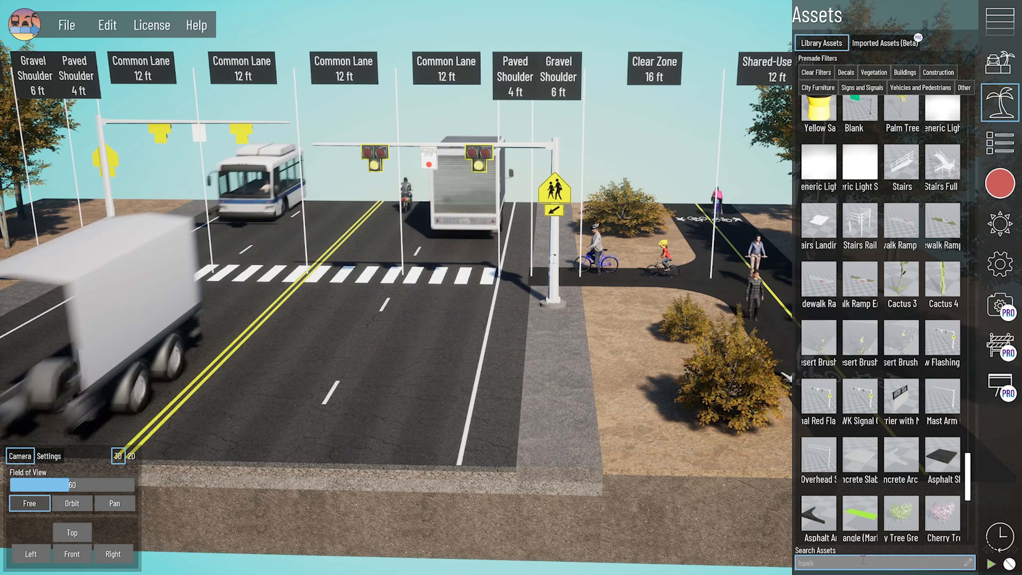
key("Return")
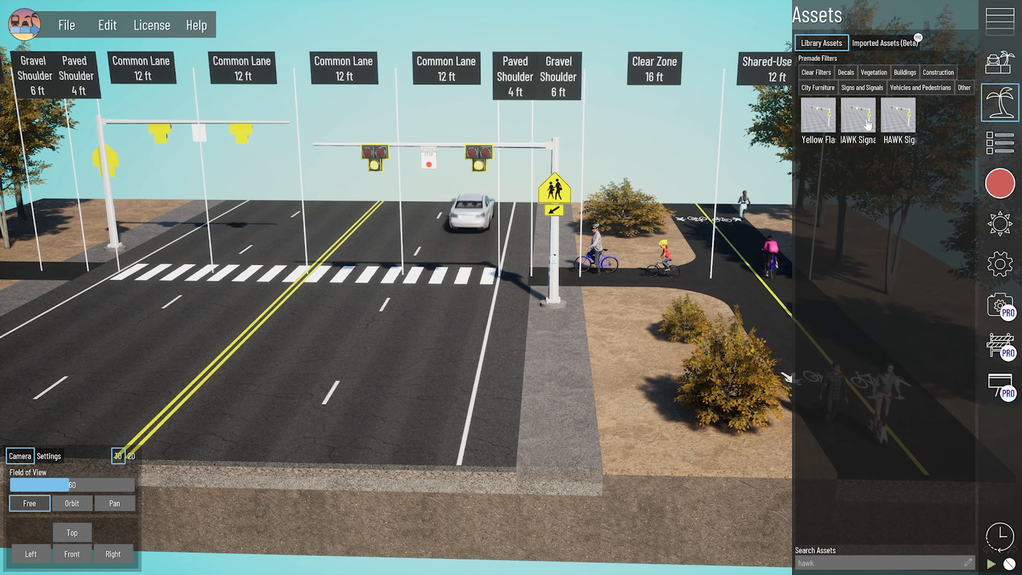
Try the red flashing HAWK signal and another HAWK signal variant on the gravel shoulder, undoing each placement.
left_click_drag(856, 115, 549, 416)
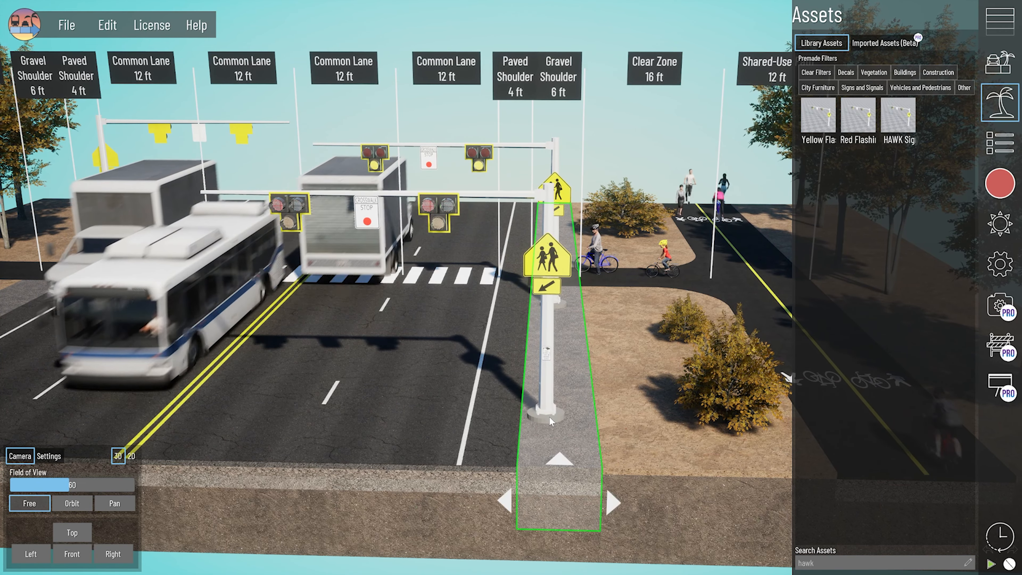
key("ctrl+z")
left_click_drag(898, 116, 560, 407)
key("ctrl+z")
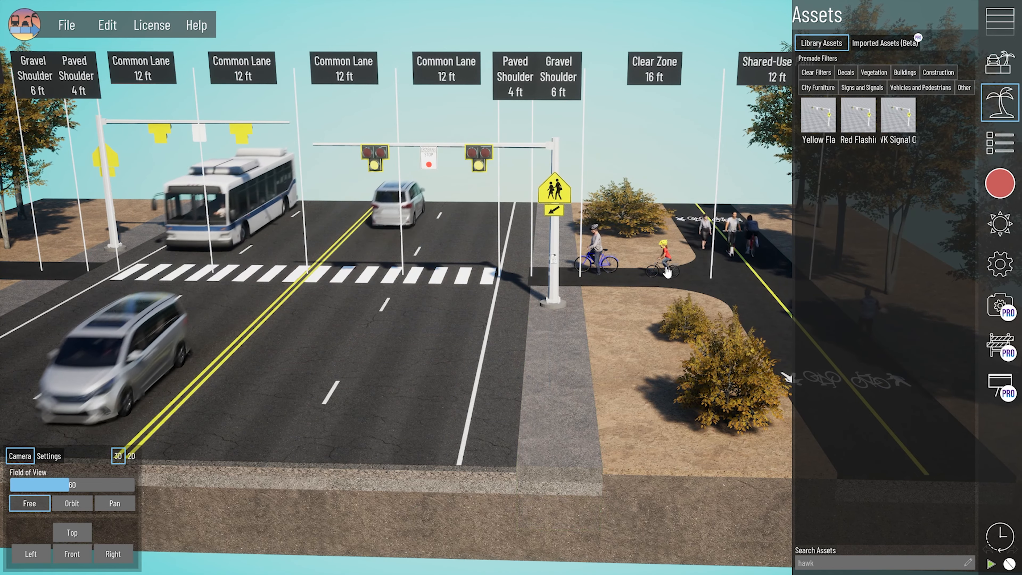
right_click_drag(668, 270, 645, 268)
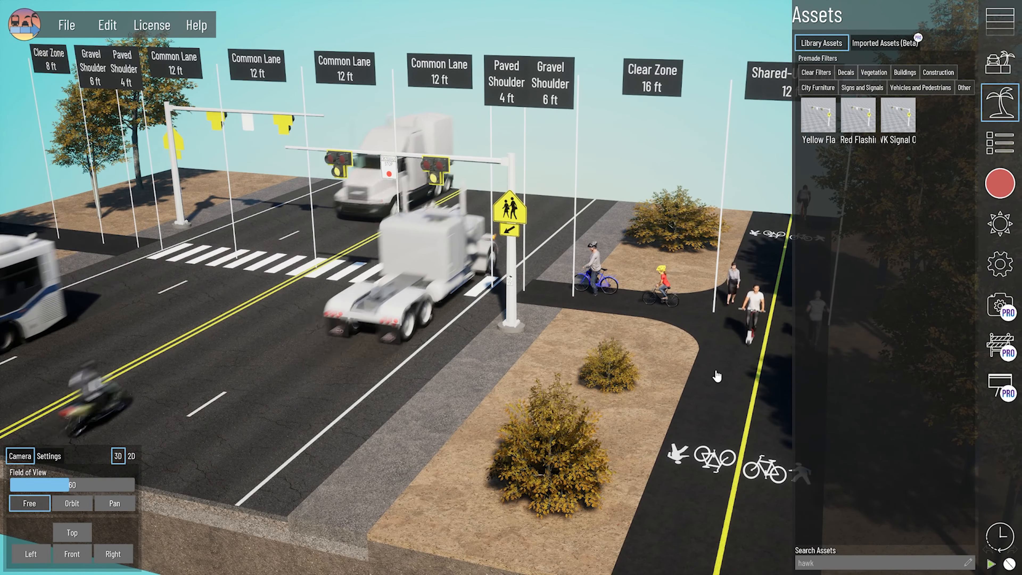
Inspect the bike lane sections that make up the 12 ft shared-use path at its cut end.
right_click_drag(713, 374, 546, 472)
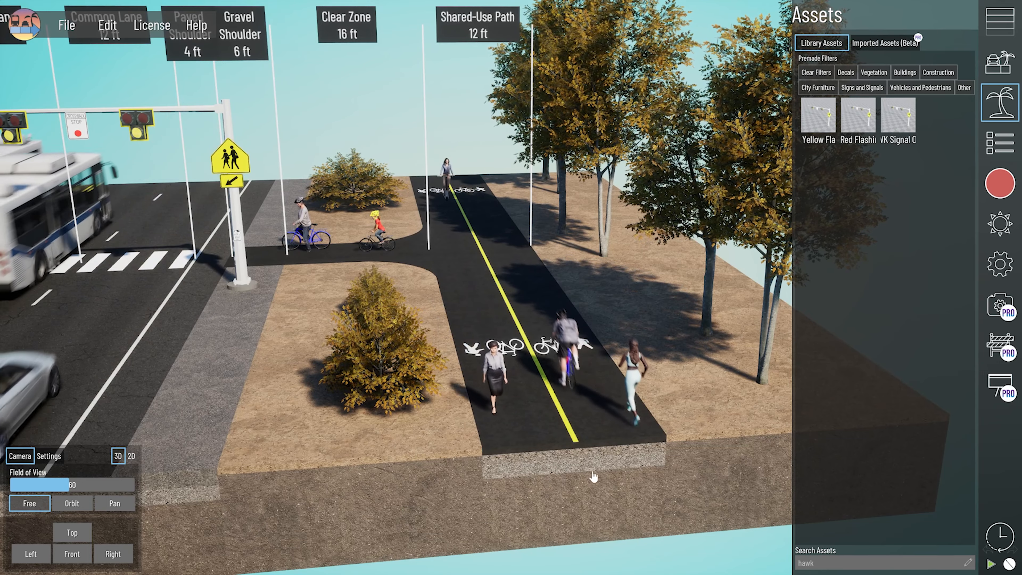
right_click_drag(605, 481, 596, 474)
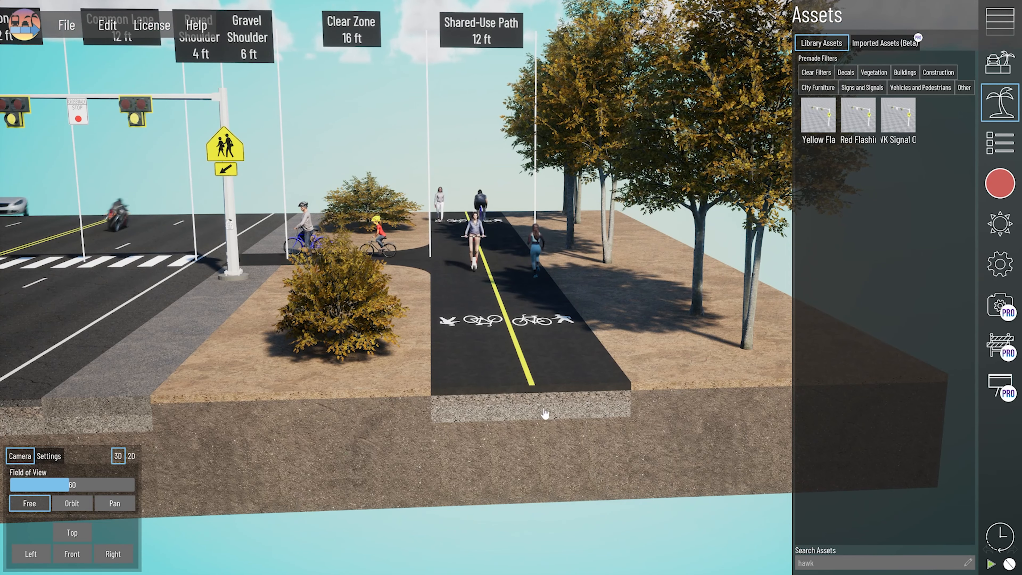
left_click(463, 397)
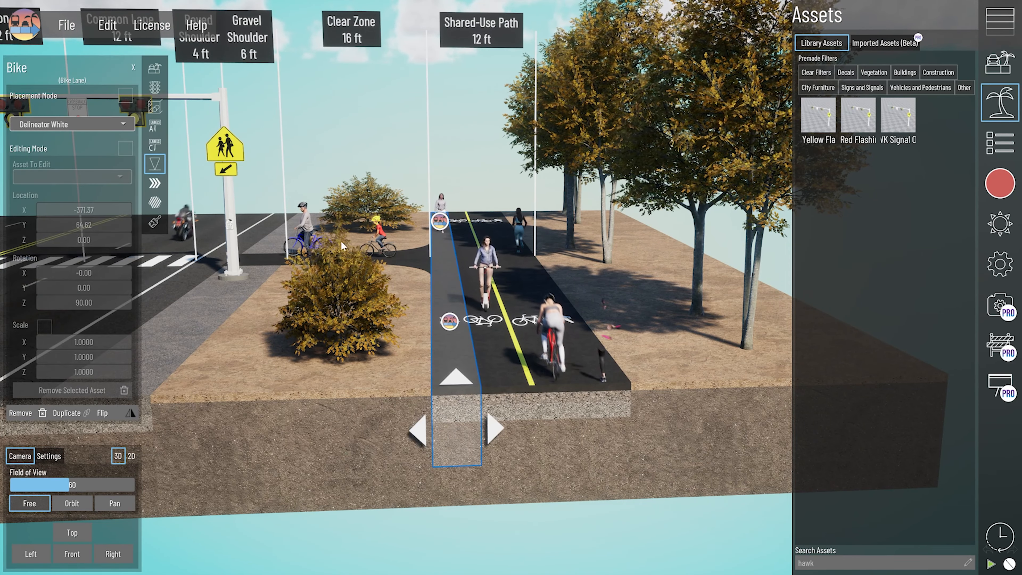
left_click(500, 400)
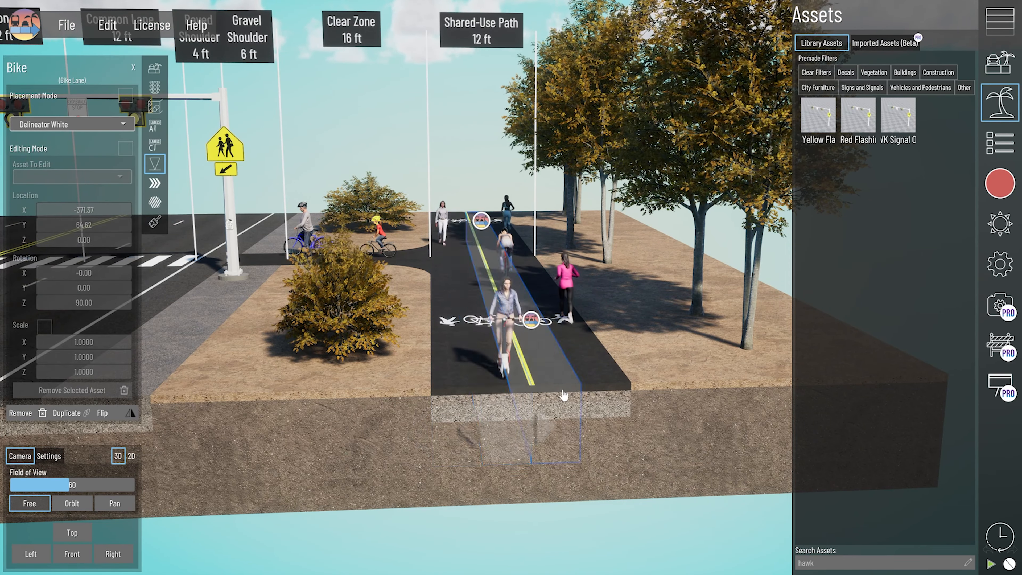
left_click(609, 404)
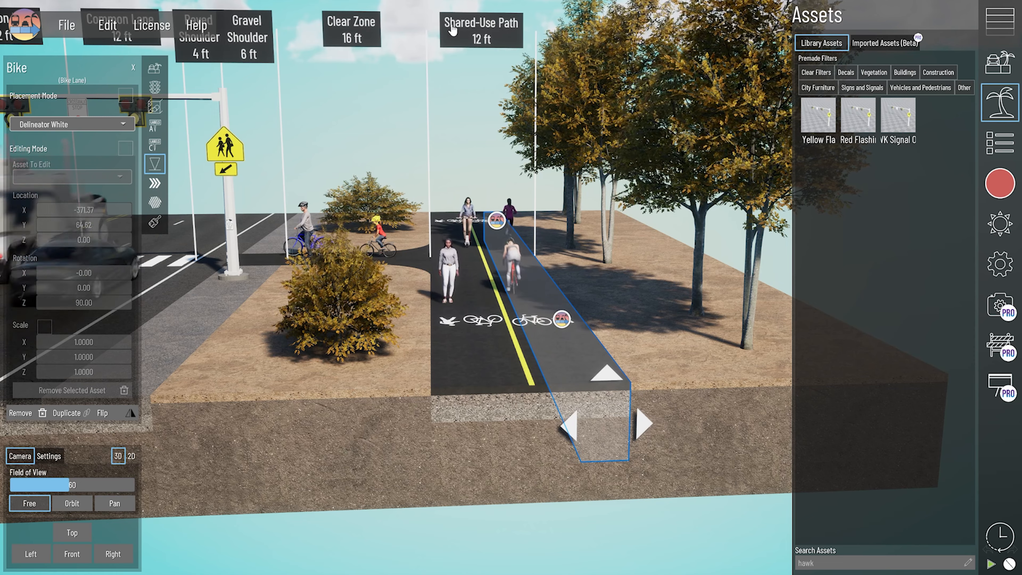
Inspect the bike pavement marking decal placed on the shared-use path's middle section and its location, rotation and scale.
middle_click_drag(555, 390, 546, 390)
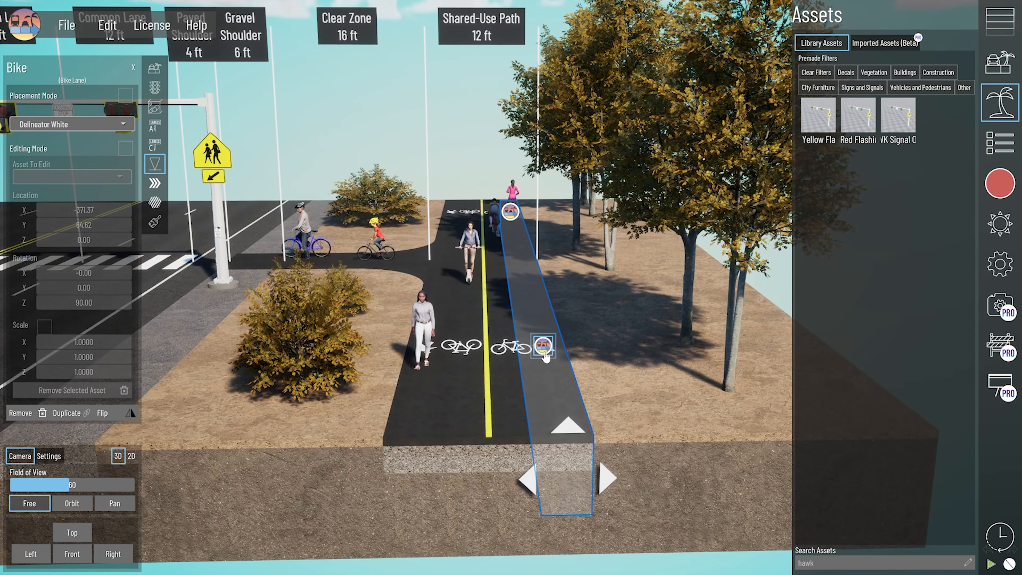
left_click(543, 345)
left_click(515, 439)
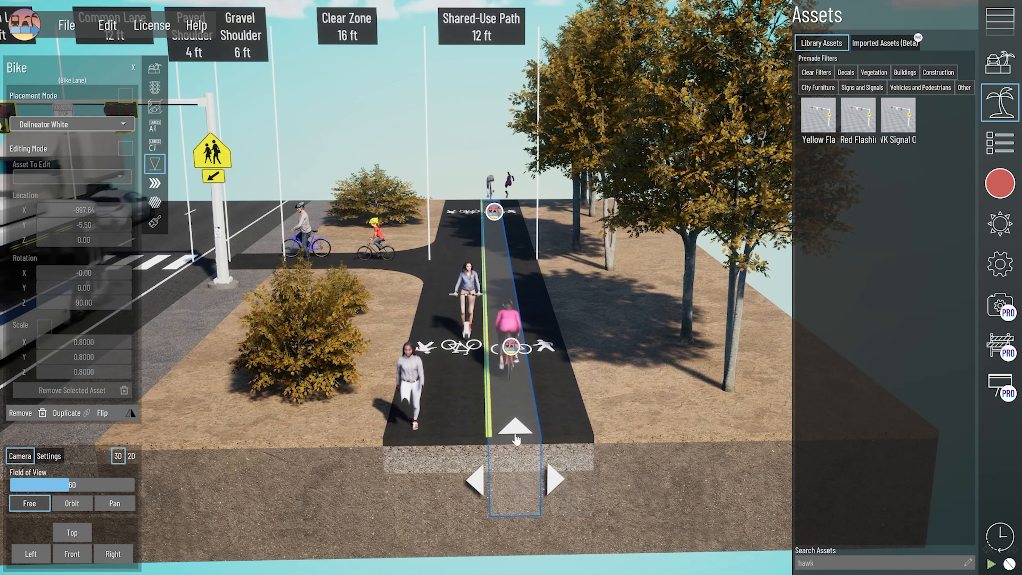
left_click(511, 347)
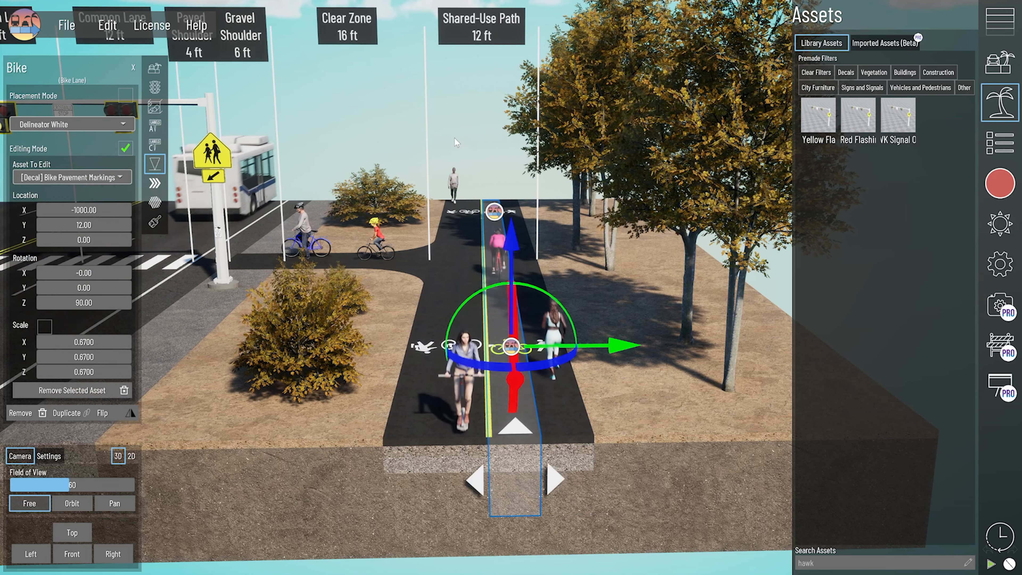
key("Escape")
middle_click_drag(494, 439, 528, 376)
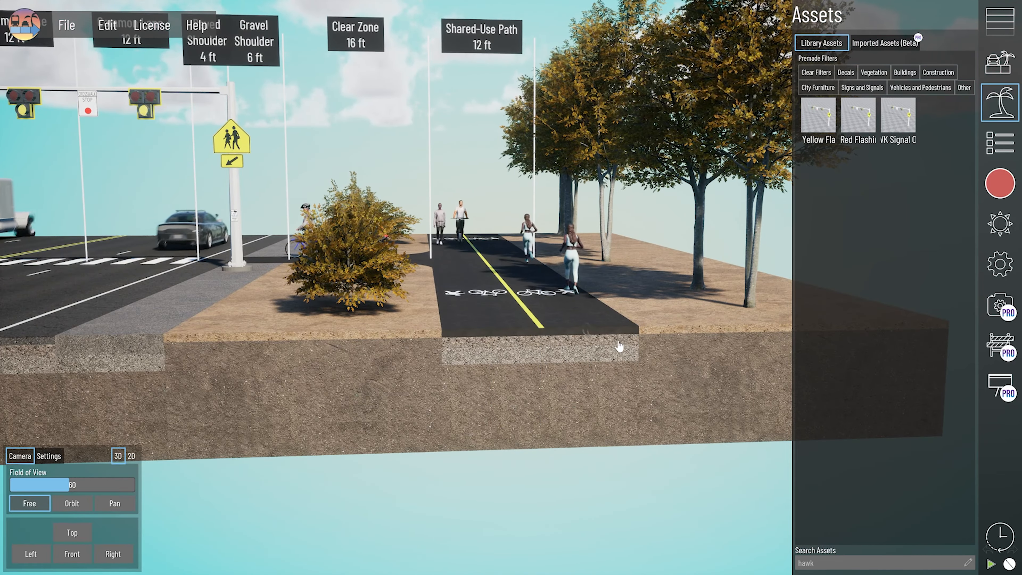
Step through the adjoining bike lane sections across the full width of the shared-use path.
left_click(571, 322)
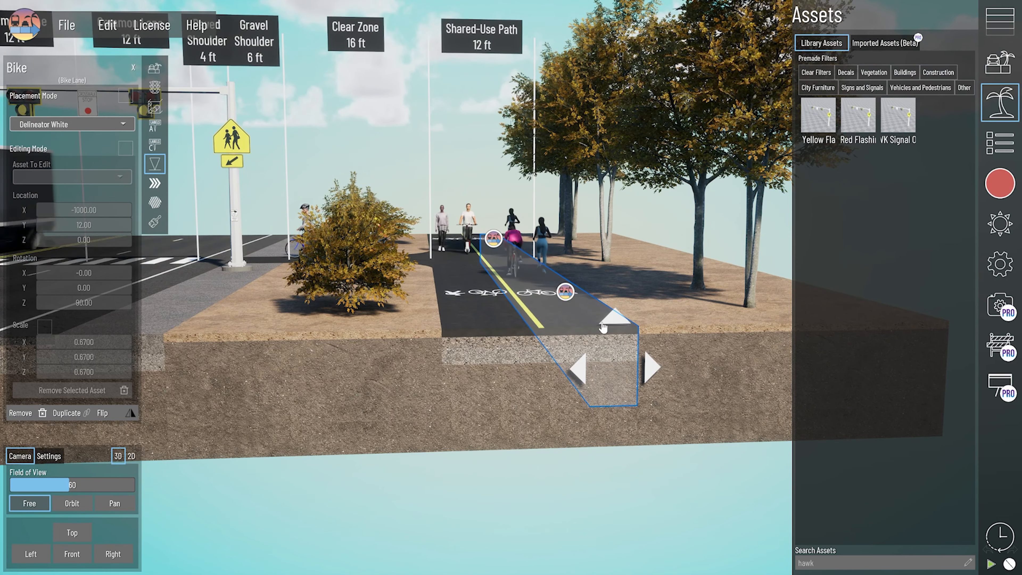
middle_click_drag(603, 328, 529, 376)
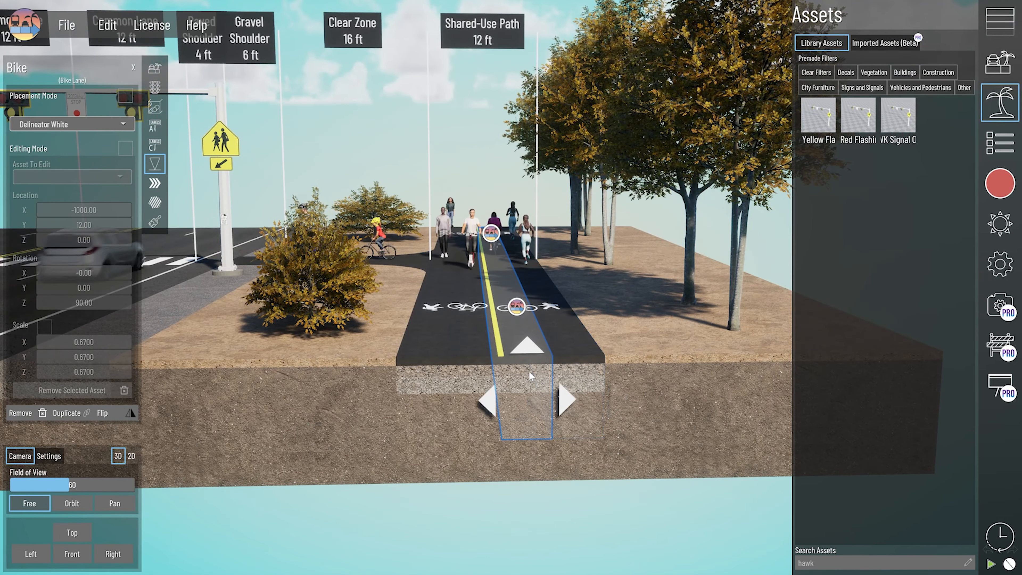
left_click(467, 367)
left_click(422, 348)
left_click(501, 147)
Inspect the clear zone's placed assets, including the Asphalt Arc that rounds the connection between crosswalk and shared-use path.
right_click_drag(501, 148, 365, 331)
left_click(365, 312)
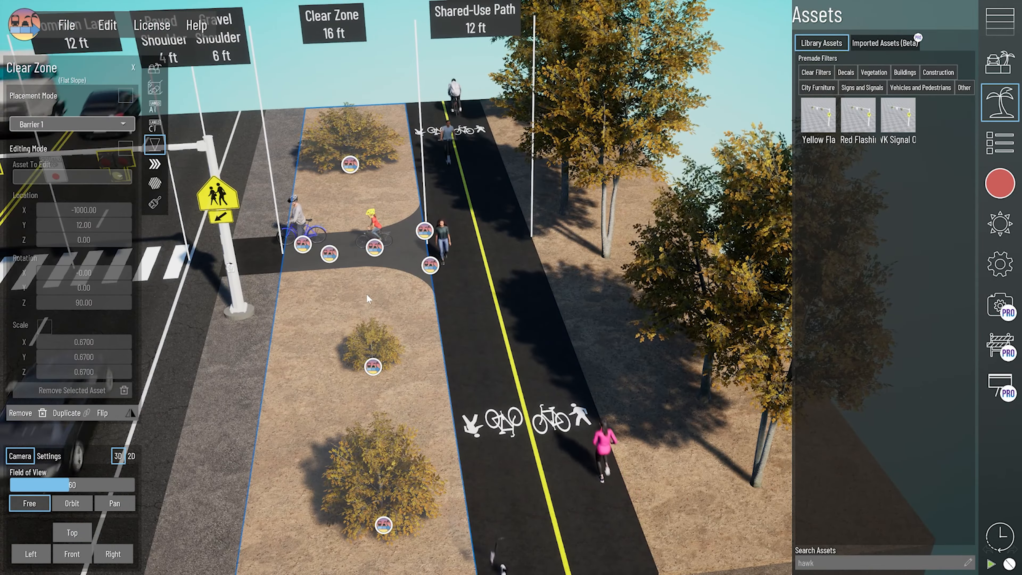
right_click_drag(404, 238, 475, 311)
left_click(417, 262)
right_click_drag(386, 378, 392, 346)
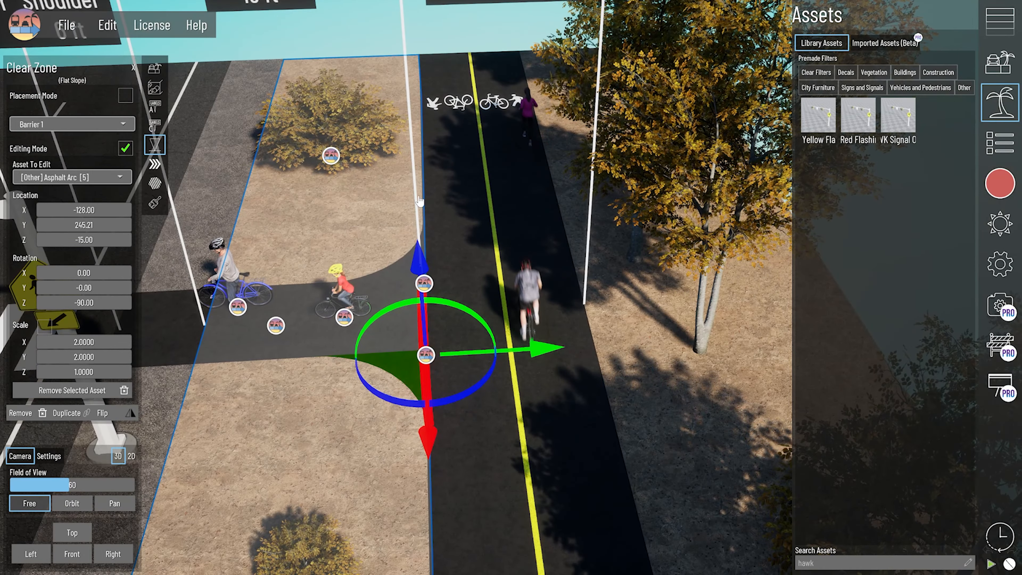
middle_click_drag(154, 310, 322, 304)
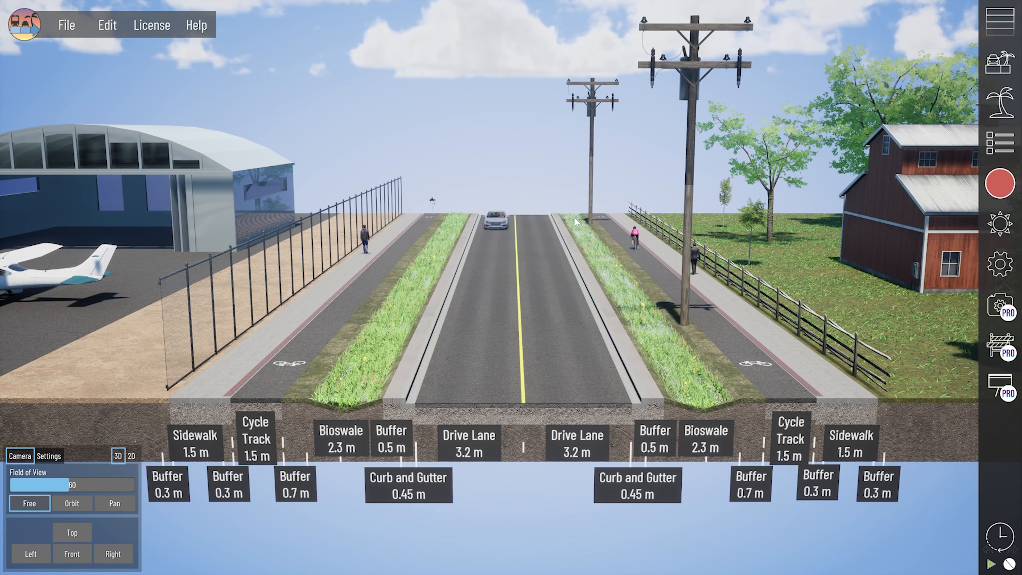
Examine the cycle tracks, bioswales and drive lanes of the example road between the hangar and the barn.
scroll(467, 356, "up", 2)
middle_click_drag(434, 374, 455, 343)
scroll(321, 398, "up", 2)
middle_click_drag(322, 396, 470, 394)
scroll(408, 412, "up", 3)
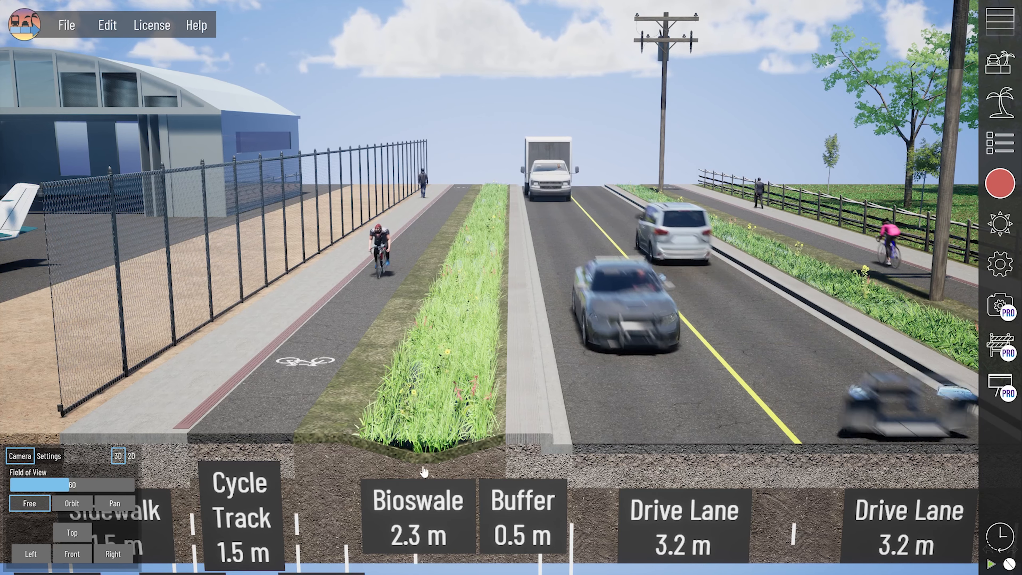
right_click_drag(782, 317, 606, 296)
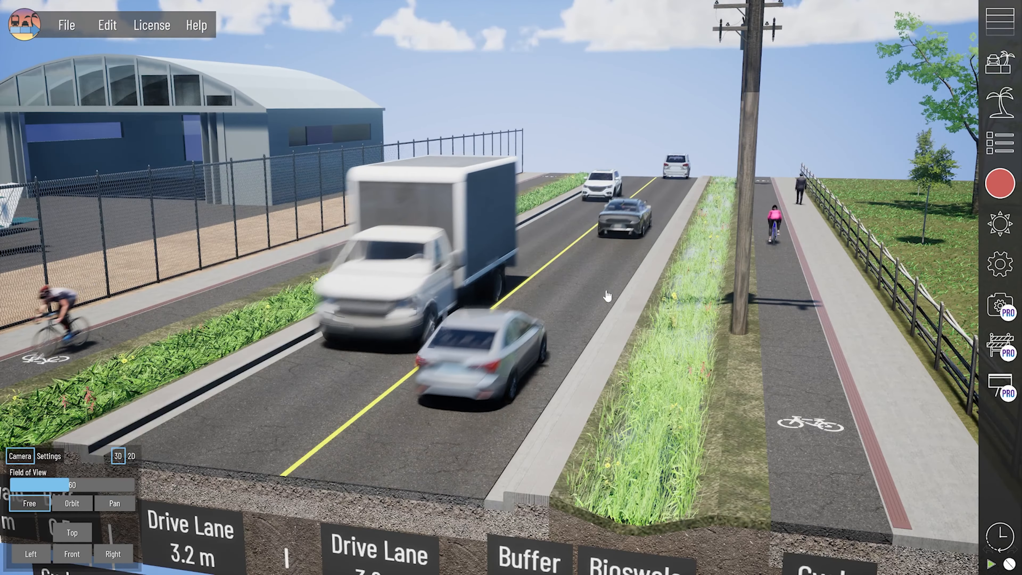
scroll(608, 298, "down", 5)
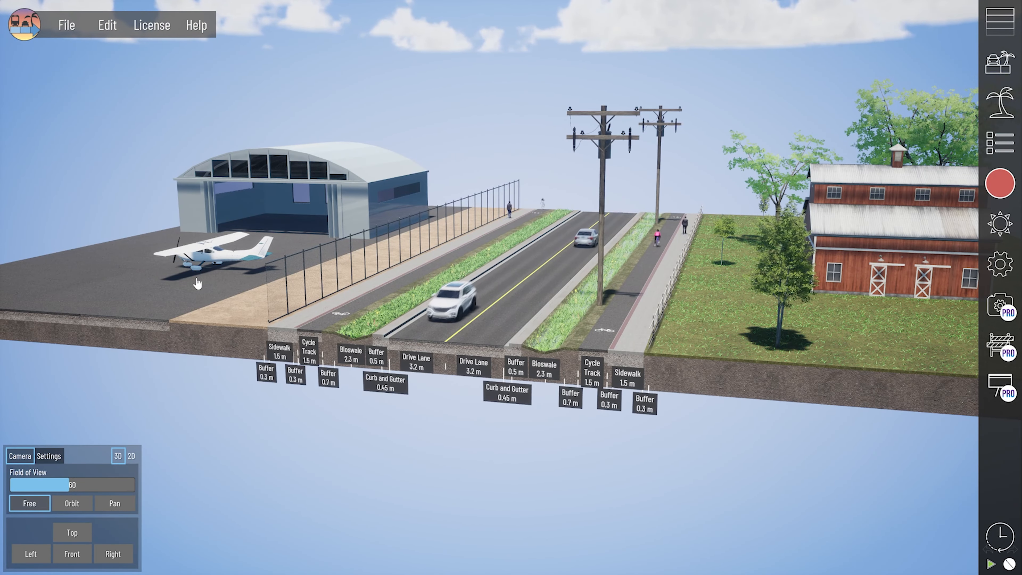
Look over the buildings flanking the road, from the hangar and airplane to the red barn and trees.
middle_click_drag(197, 283, 455, 359)
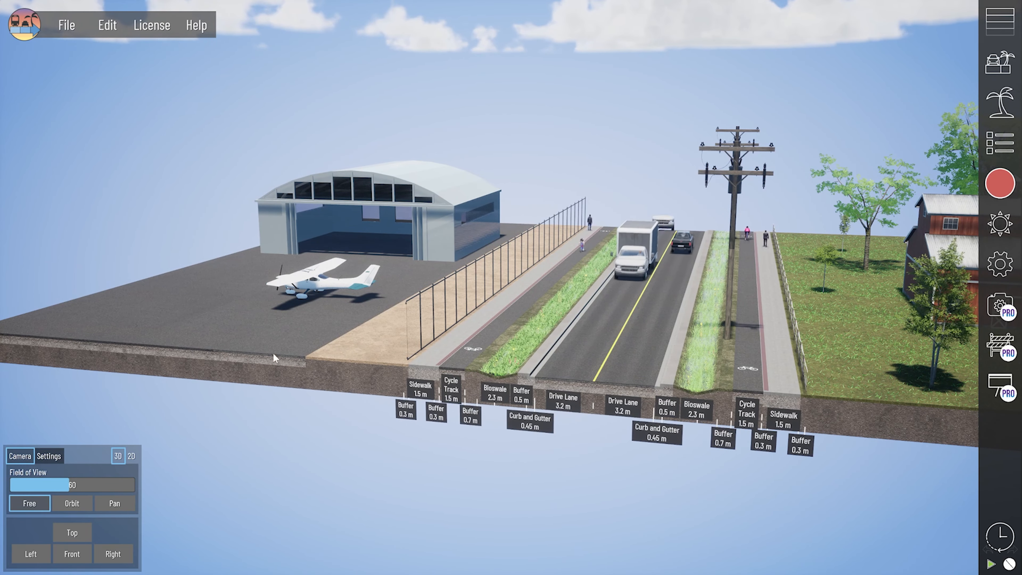
middle_click_drag(839, 432, 698, 422)
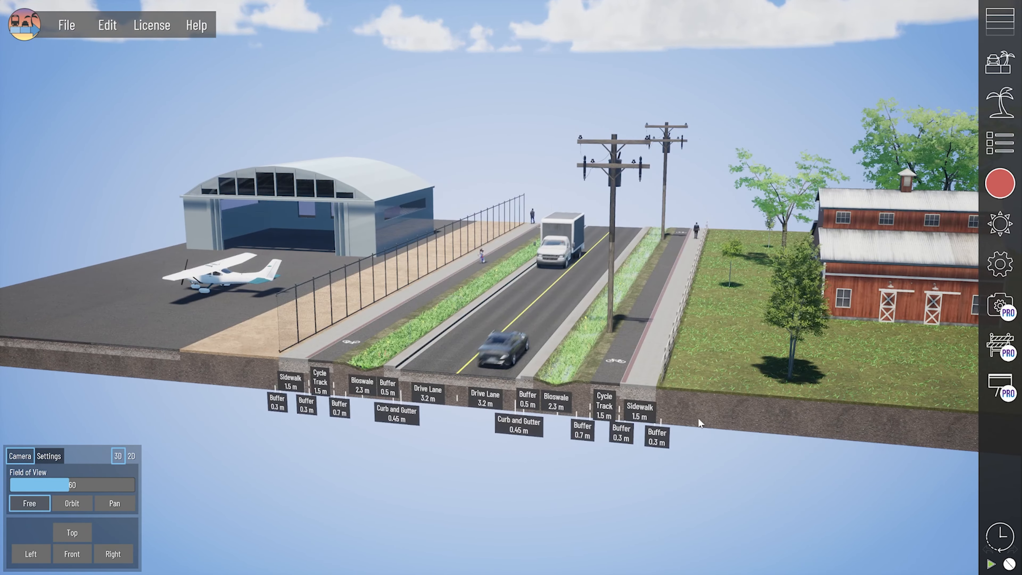
right_click_drag(168, 324, 350, 377)
middle_click_drag(358, 374, 439, 351)
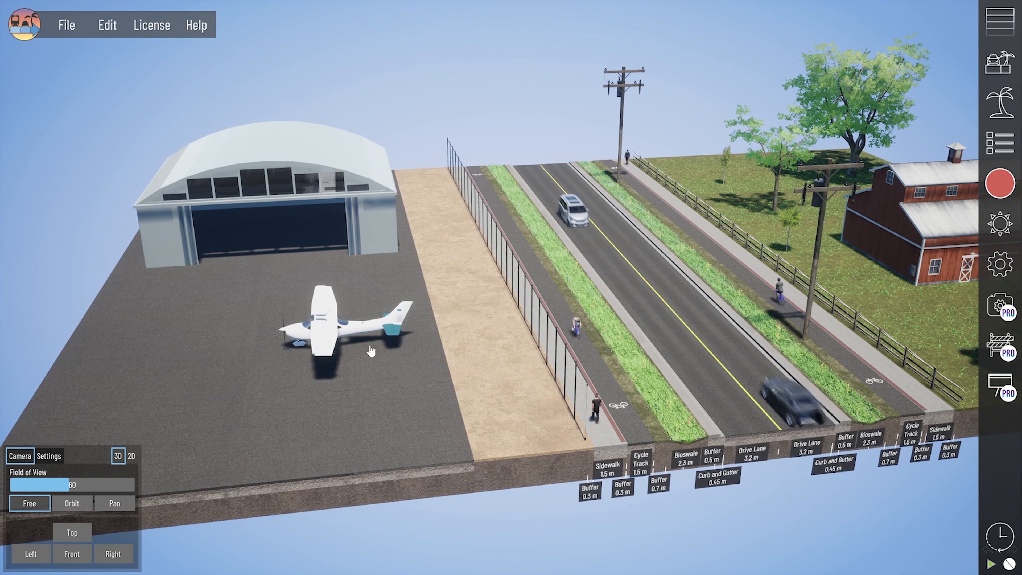
right_click_drag(730, 386, 723, 347)
middle_click_drag(672, 308, 183, 353)
right_click_drag(809, 320, 746, 340)
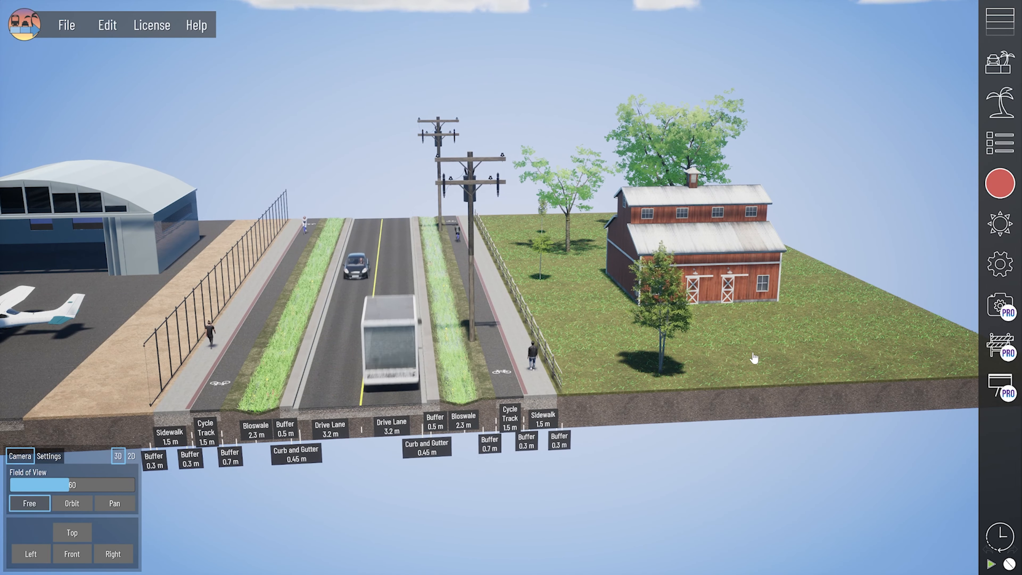
Examine the fill slopes, bioswale and water plane that form the planted ditch through the section hierarchy.
middle_click_drag(443, 296, 662, 367)
scroll(662, 367, "up", 3)
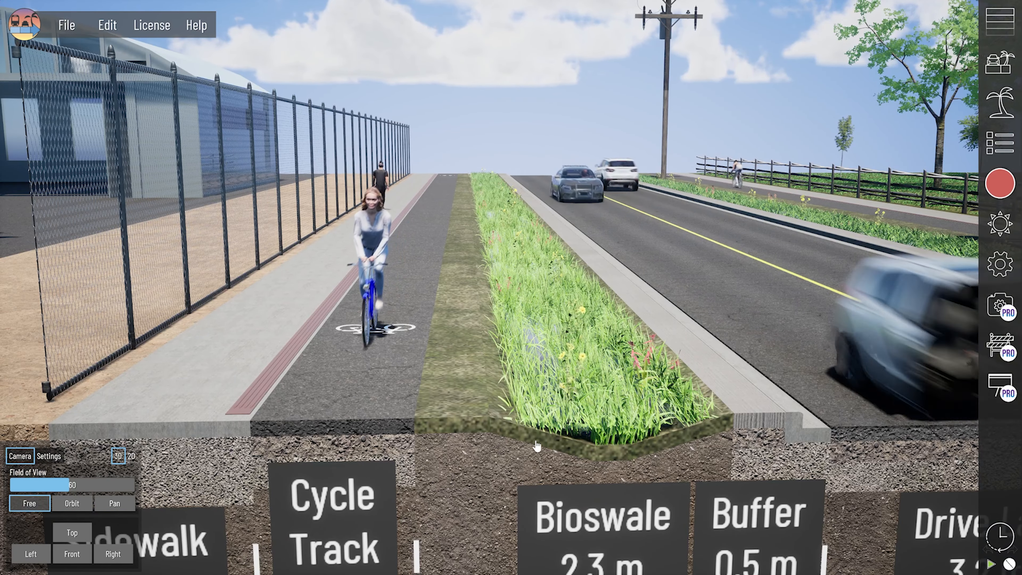
left_click(993, 152)
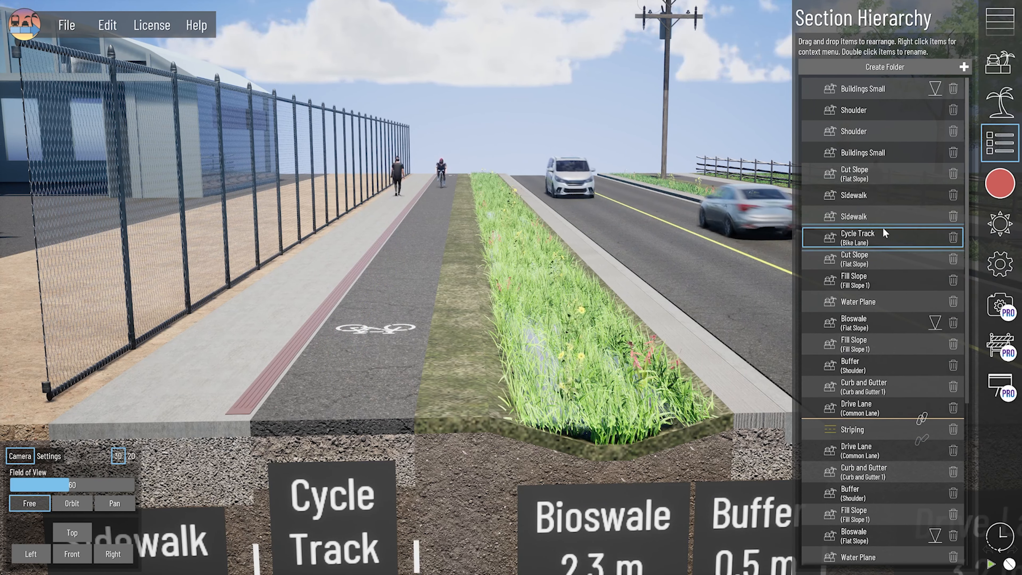
left_click(865, 280)
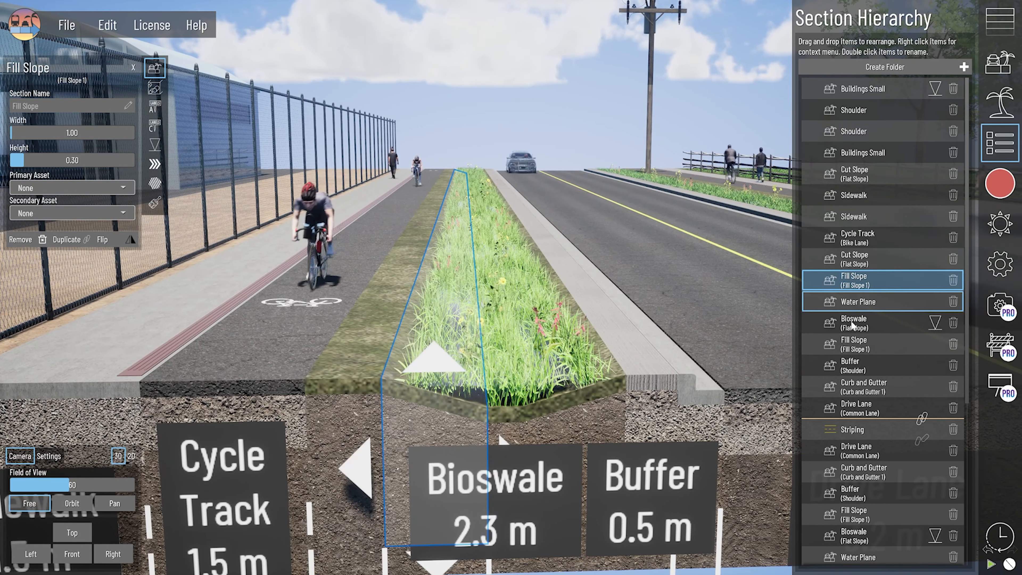
left_click(852, 326)
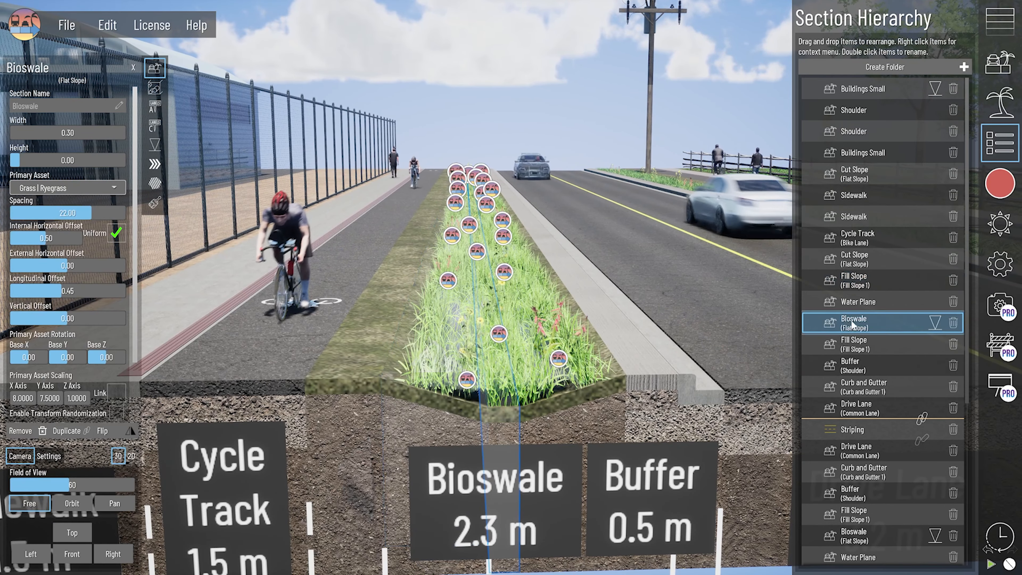
left_click(859, 347)
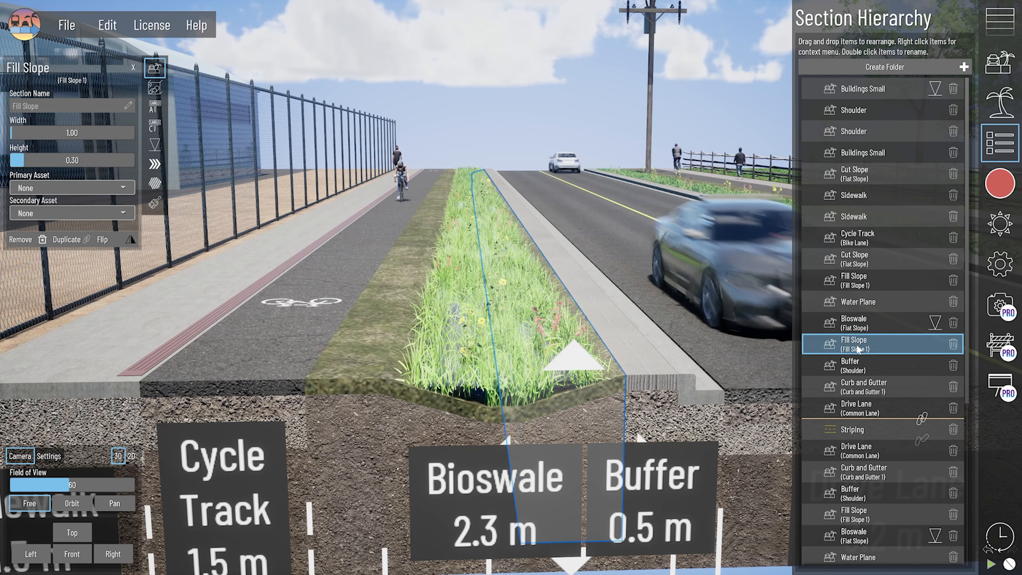
left_click(865, 305)
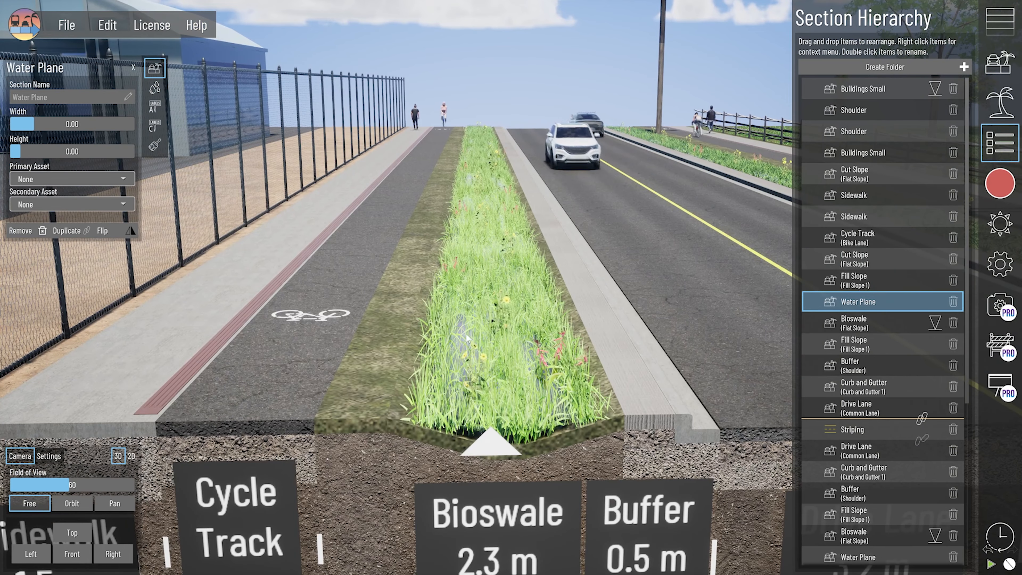
right_click_drag(506, 296, 504, 308)
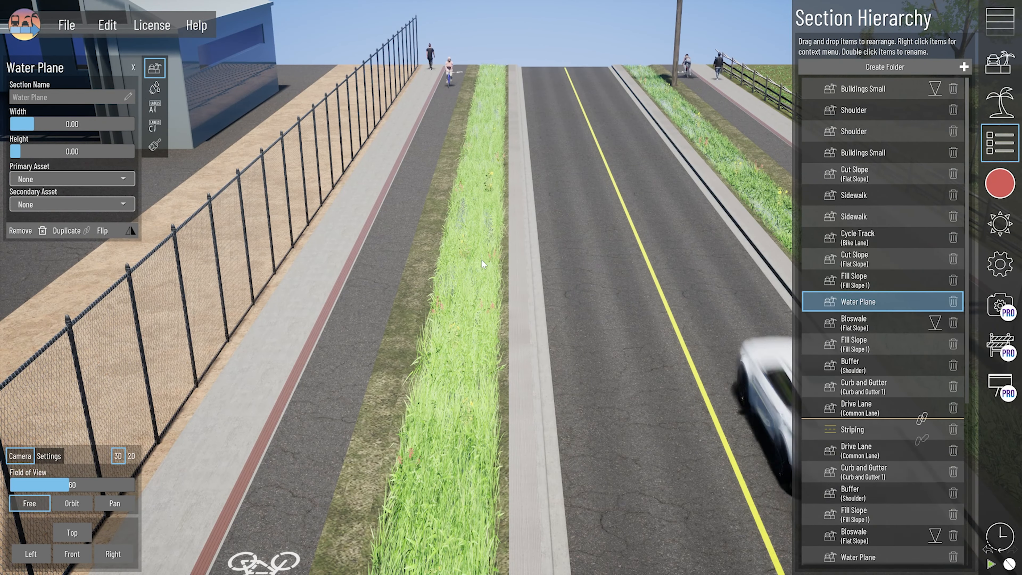
Adjust the spacing of the bioswale's Grass | Ryegrass primary asset, trying 28 m and settling on 20 m.
left_click(481, 260)
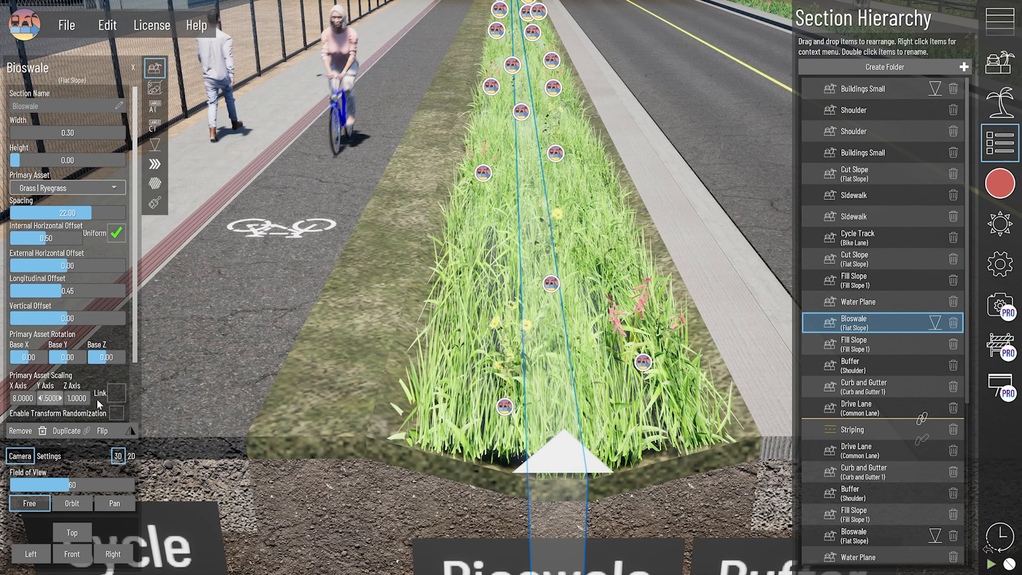
middle_click_drag(418, 454, 484, 327)
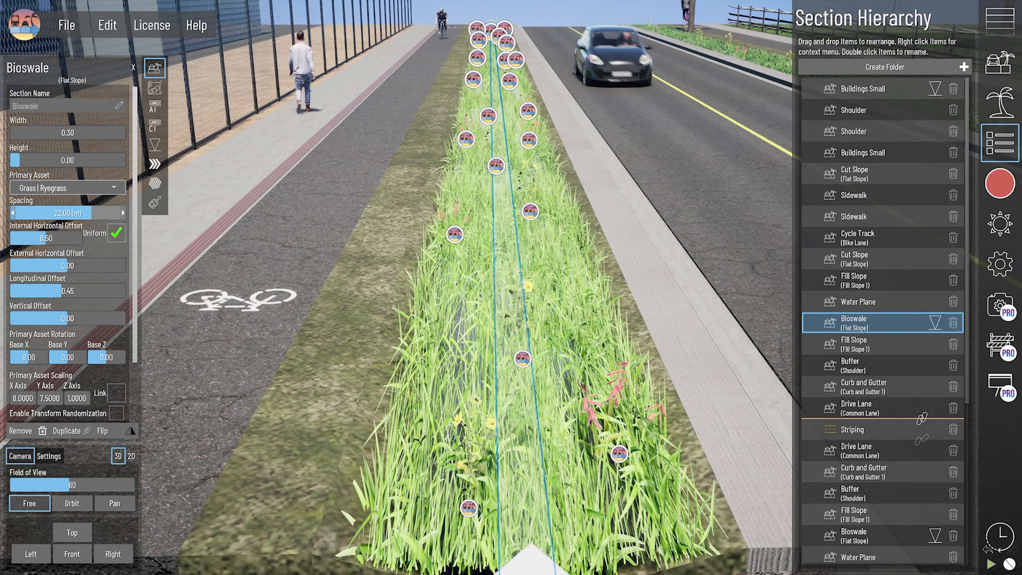
left_click_drag(75, 213, 107, 212)
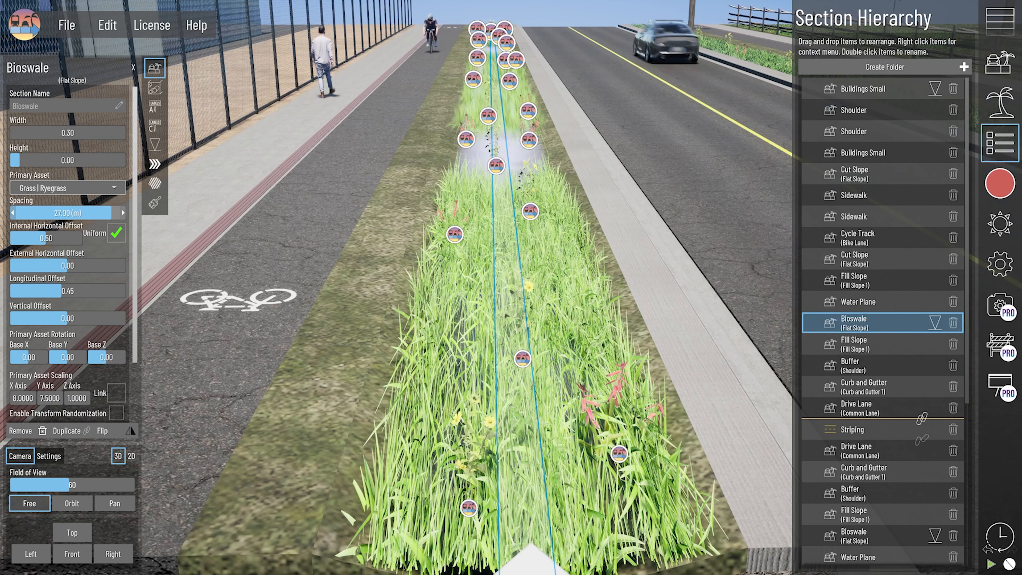
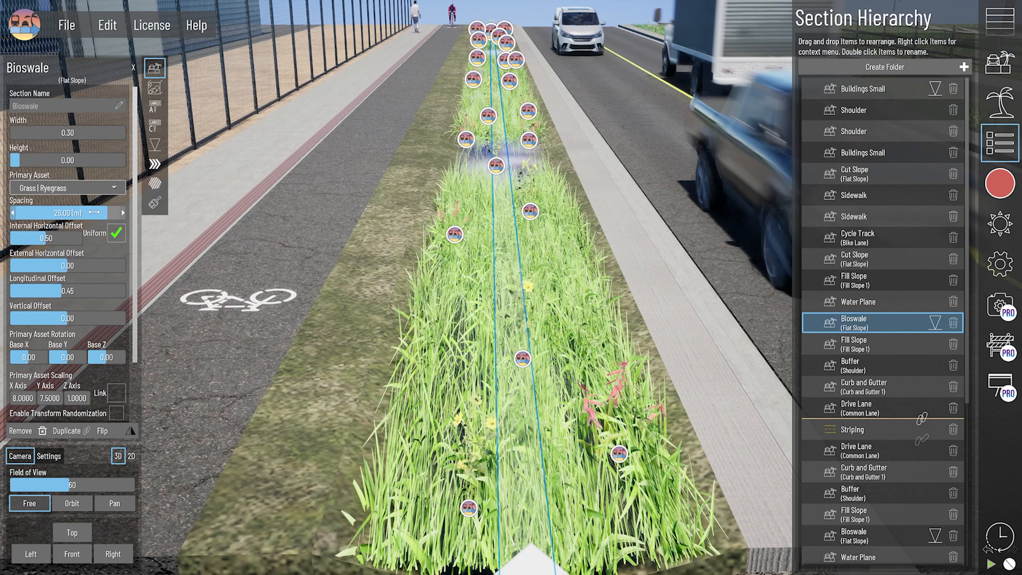
left_click_drag(95, 212, 80, 213)
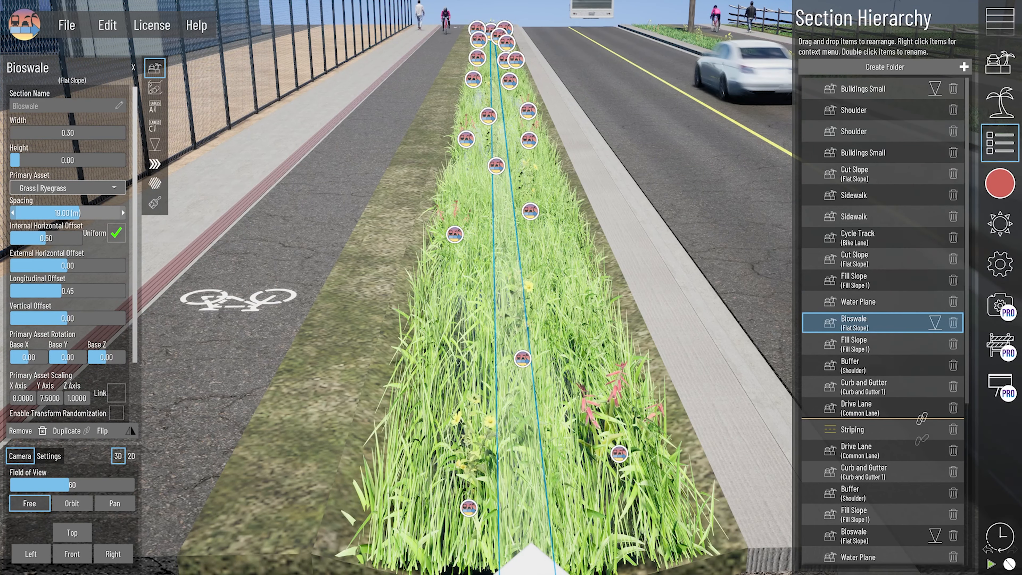
Try the bioswale's ryegrass at a primary asset scaling of 1 on the X axis.
scroll(473, 184, "down", 3)
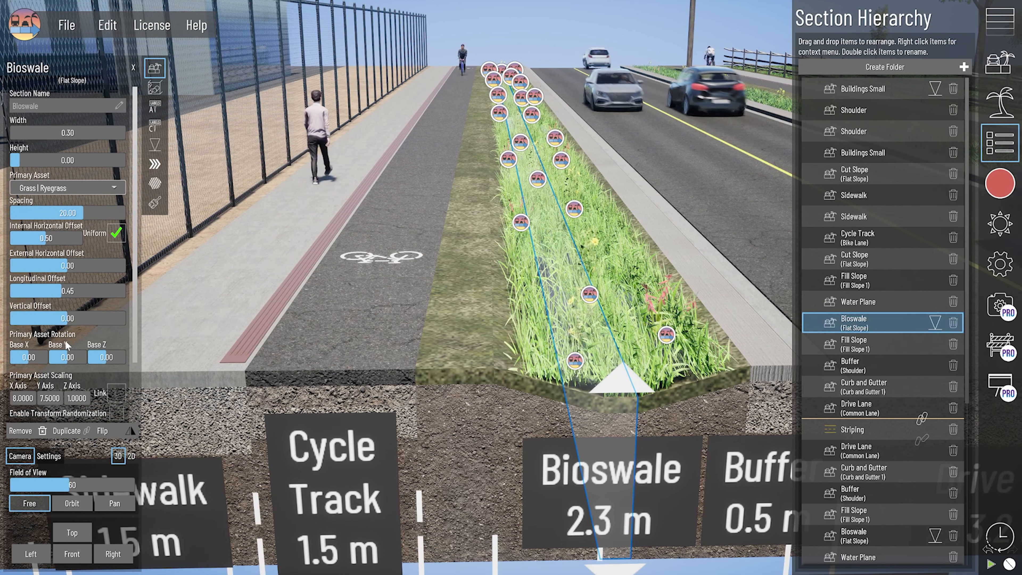
left_click(25, 398)
type("1")
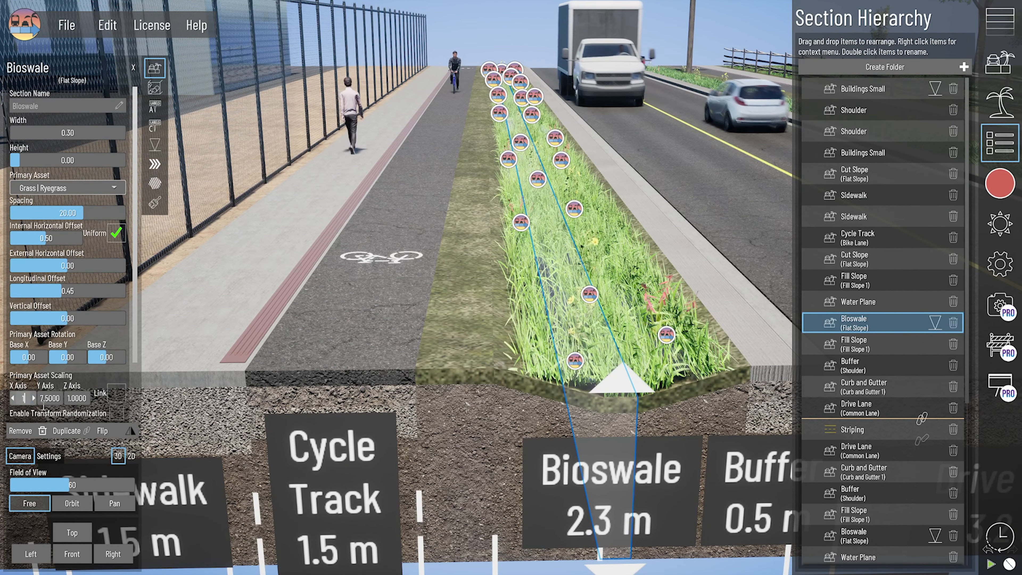
key("Tab")
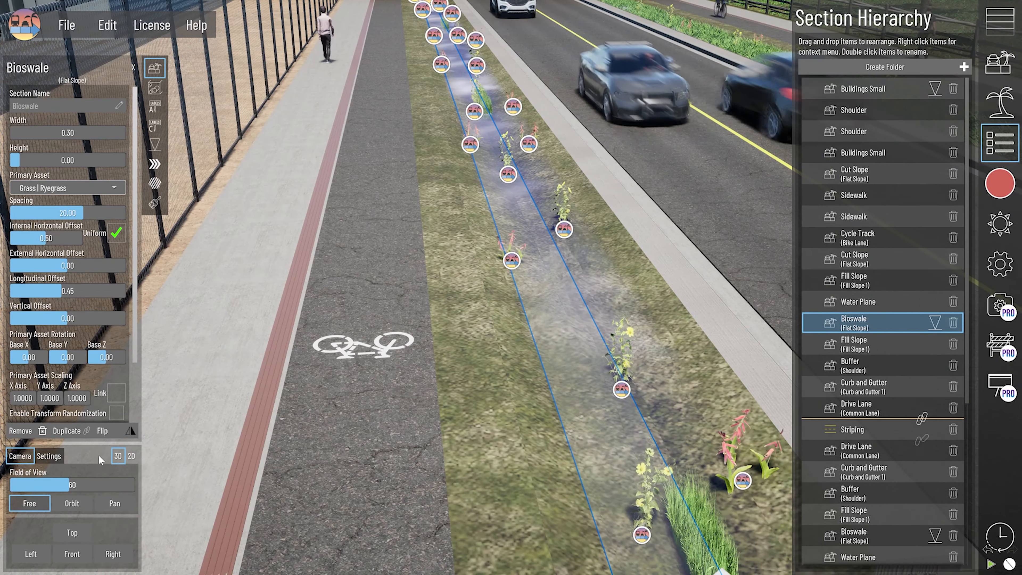
Scale the ryegrass to 8 on the X axis and 6 on the Y axis, and set its vertical offset to -0.20.
left_click_drag(23, 398, 29, 398)
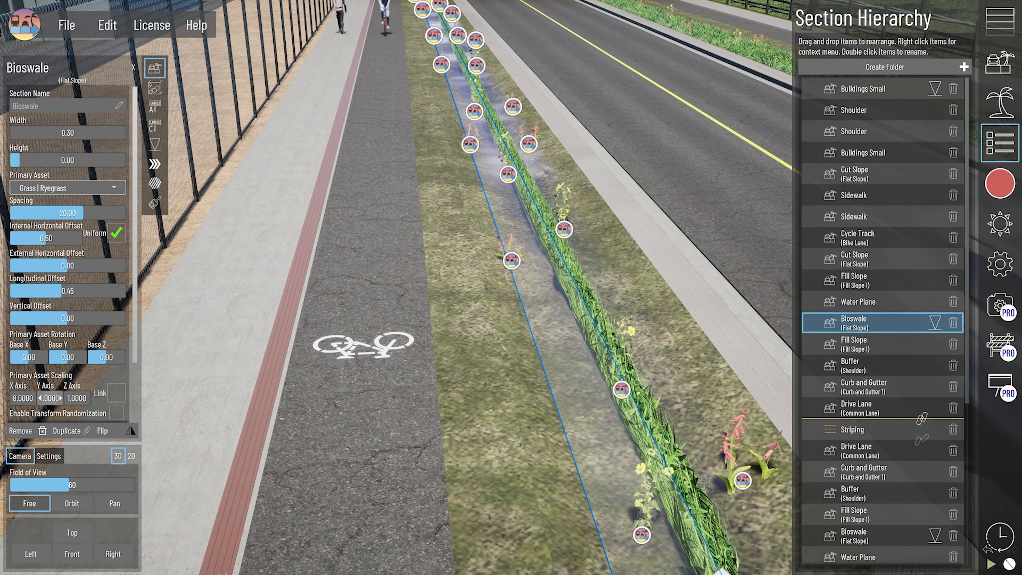
left_click_drag(49, 397, 74, 397)
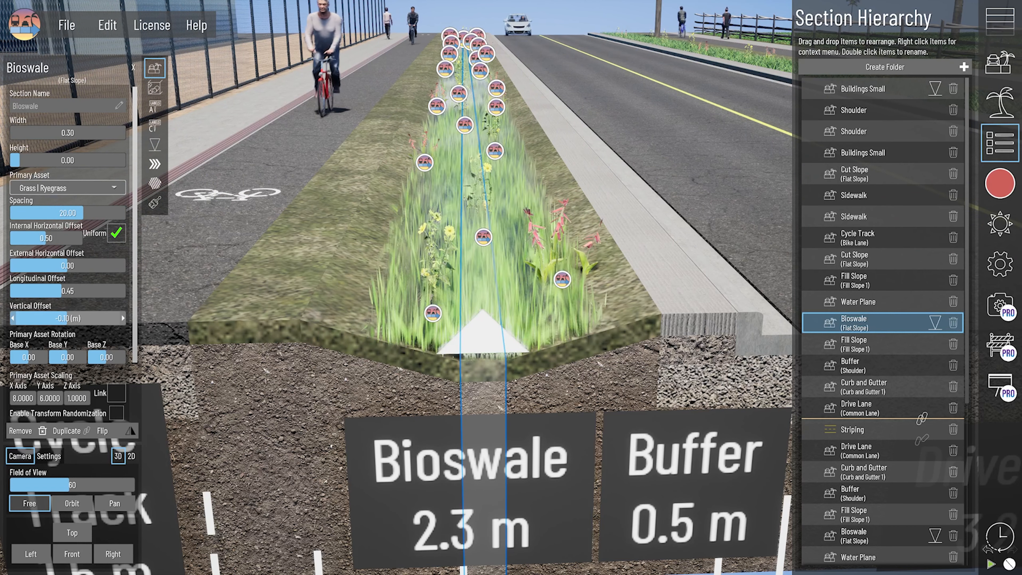
middle_click_drag(419, 231, 455, 246)
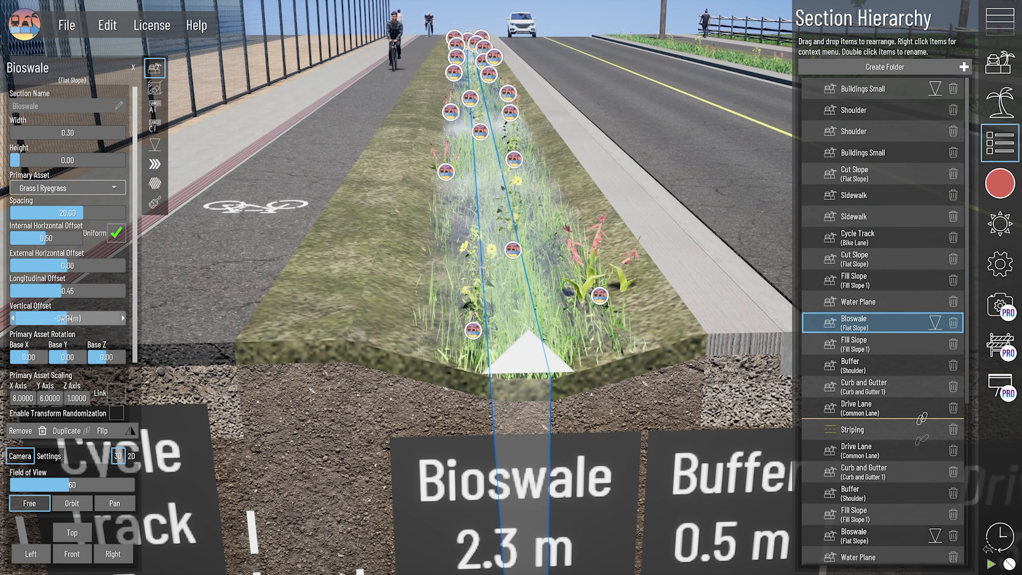
left_click_drag(68, 318, 66, 317)
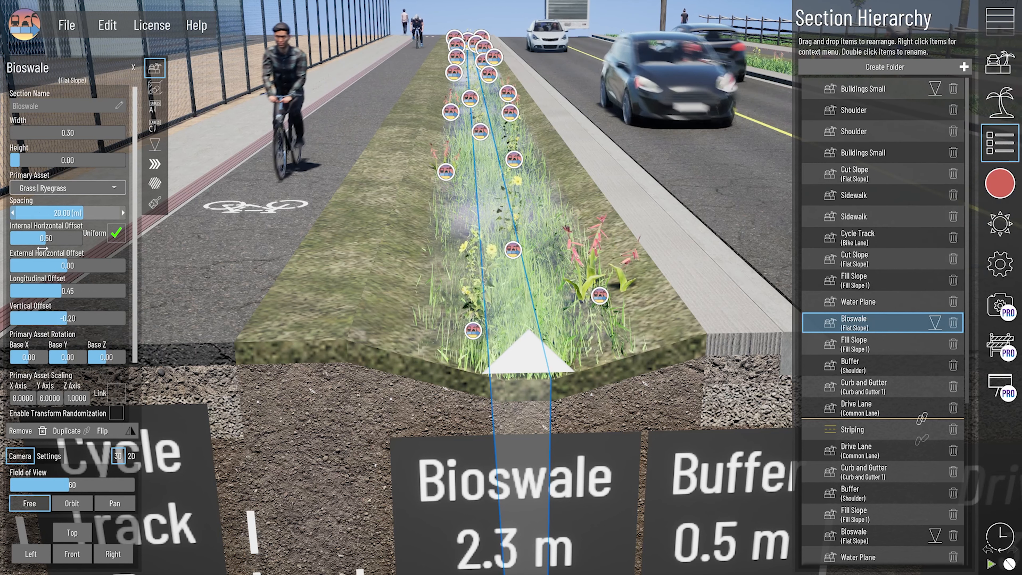
Inspect the placed Lachenalia and Crownbeard flower assets among the bioswale's ryegrass.
left_click(597, 299)
right_click_drag(598, 284, 598, 291)
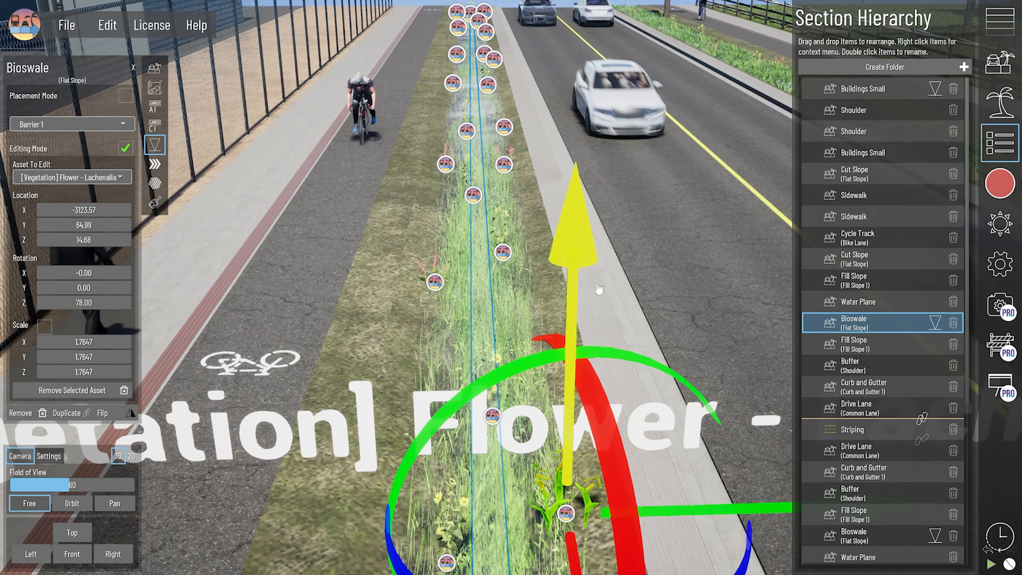
left_click(502, 254)
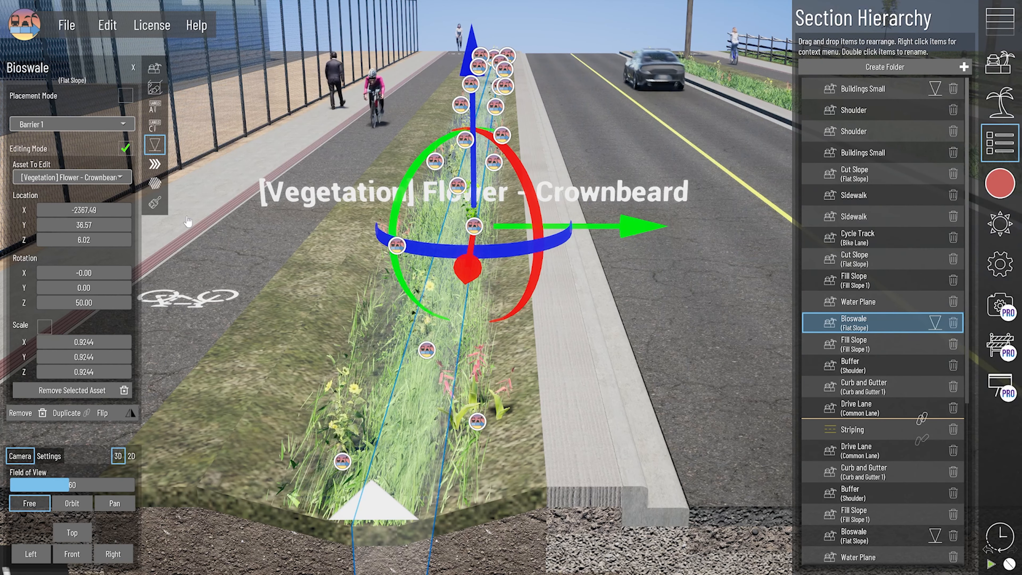
Search the library assets for "flower" and open the section settings of Flower - Crownbeard.
left_click(1000, 108)
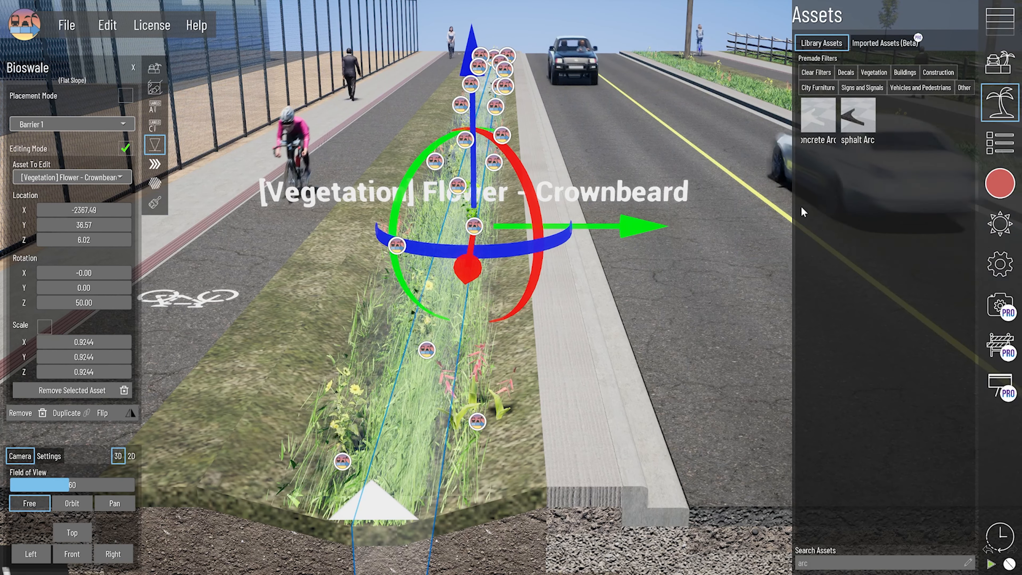
left_click(856, 562)
type("flower")
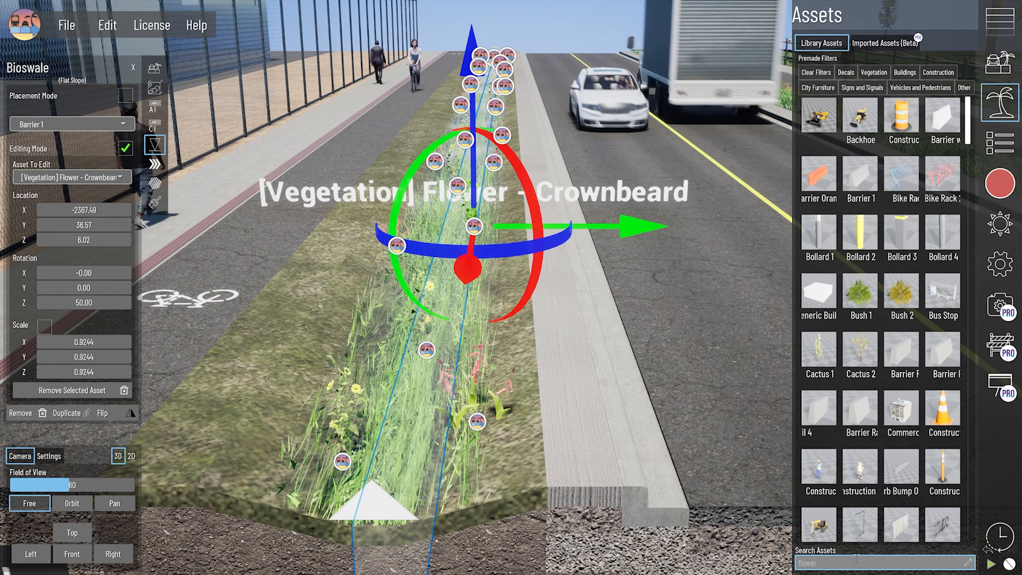
left_click(517, 349)
left_click_drag(515, 346, 419, 250)
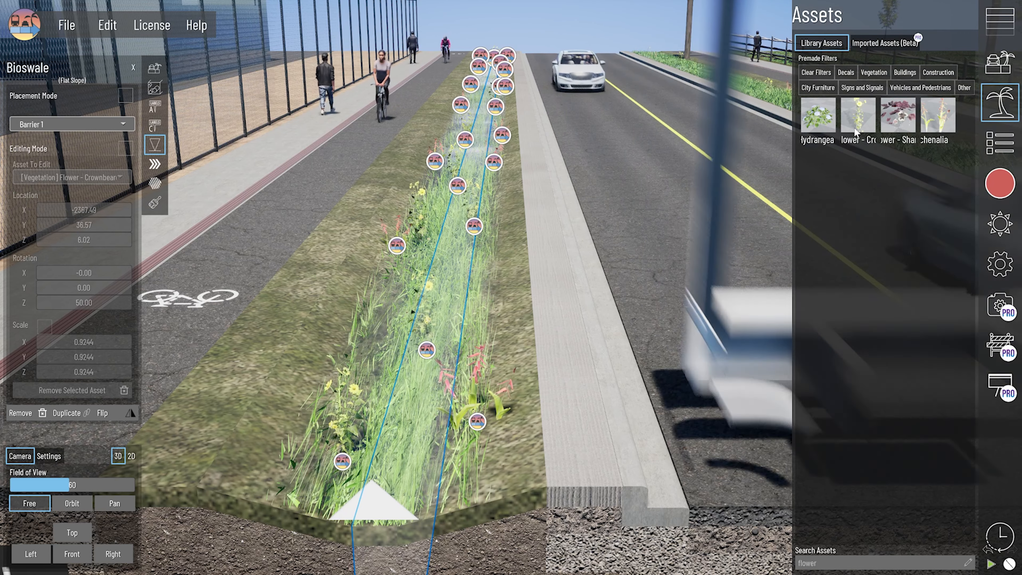
left_click(858, 114)
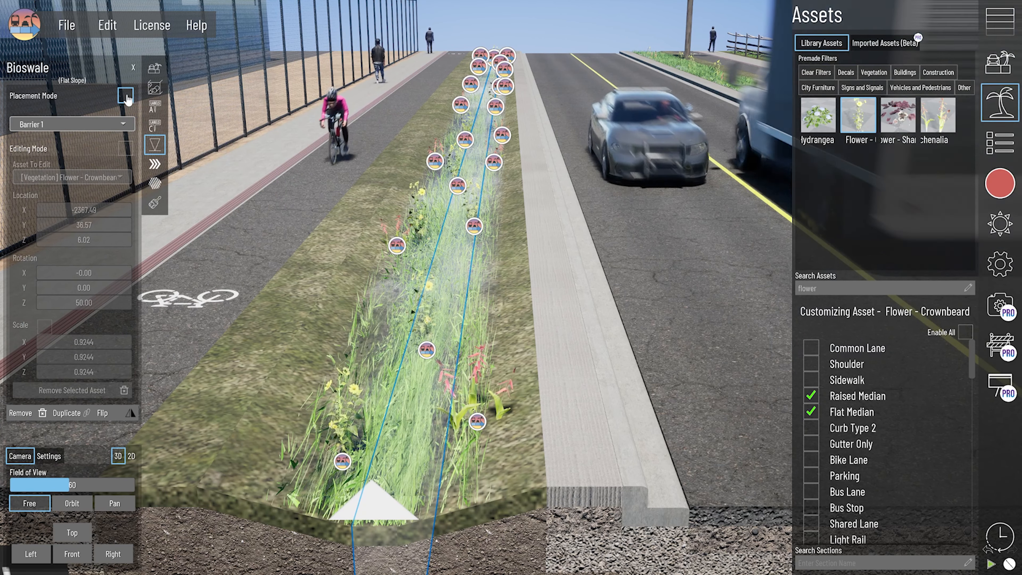
Place several Flower - Crownbeard assets along the bioswale, then deselect the section.
left_click(123, 125)
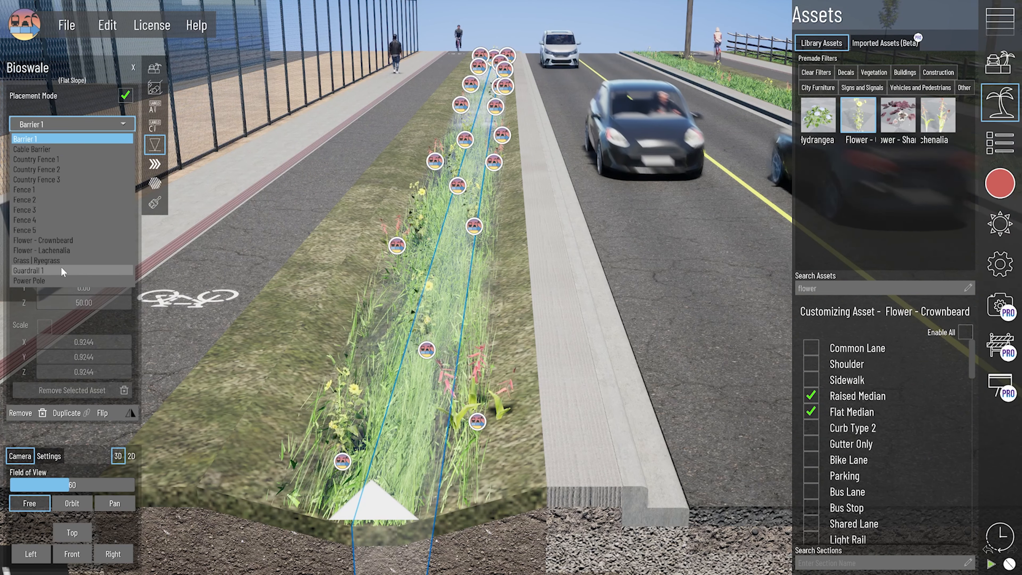
left_click(65, 243)
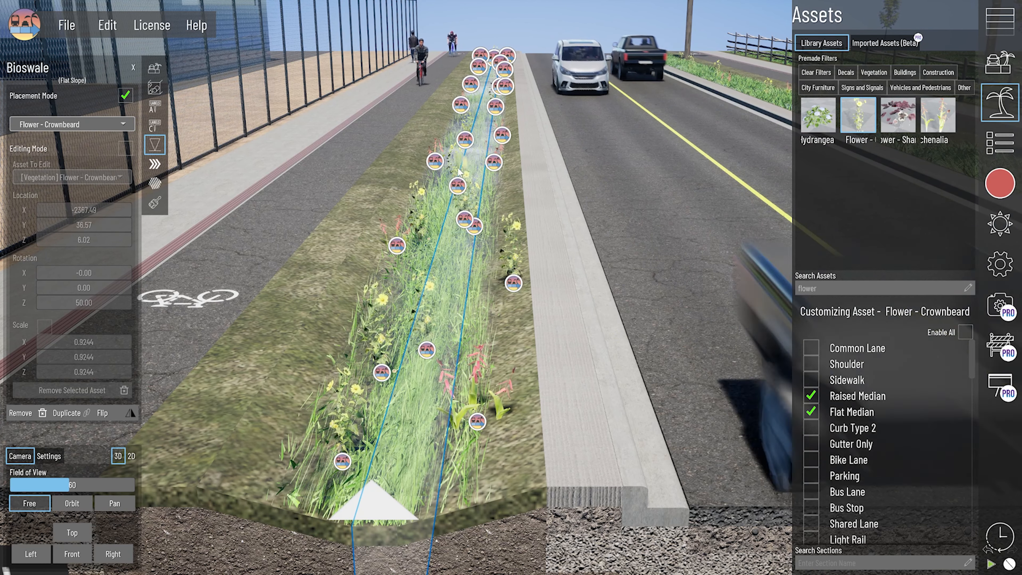
left_click(499, 84)
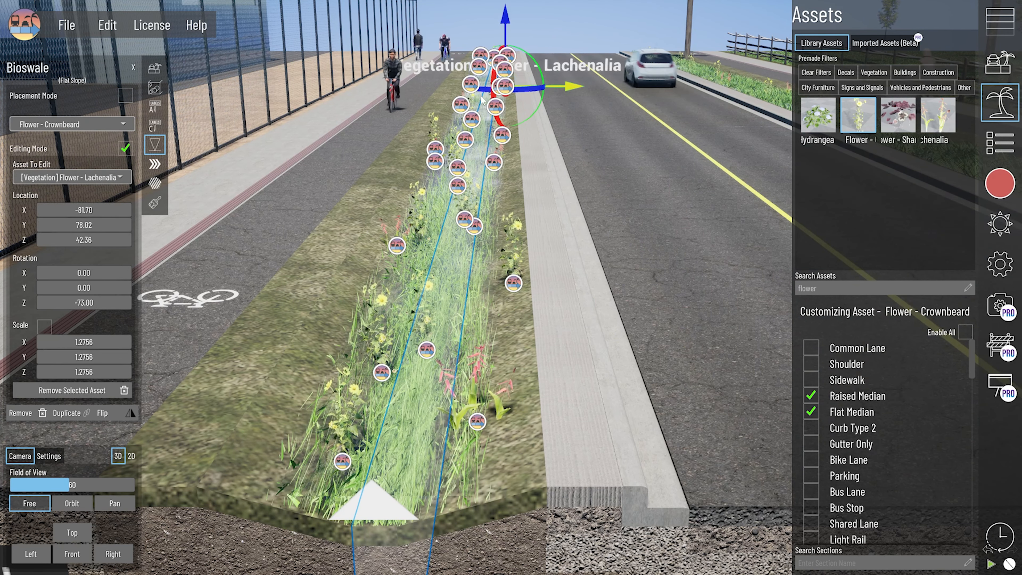
right_click_drag(521, 239, 533, 18)
left_click(531, 14)
middle_click_drag(554, 164, 504, 194)
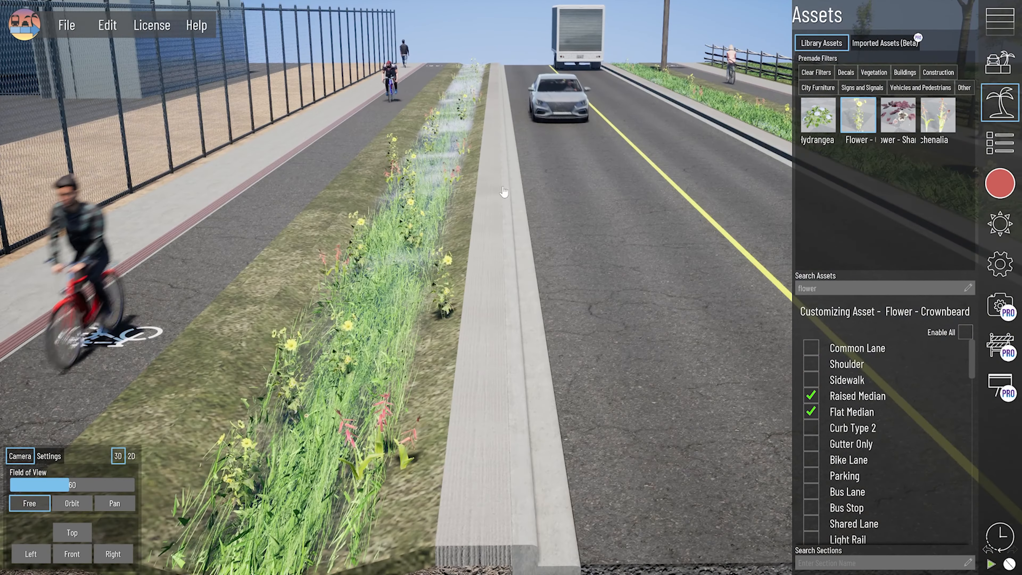
middle_click_drag(370, 346, 436, 231)
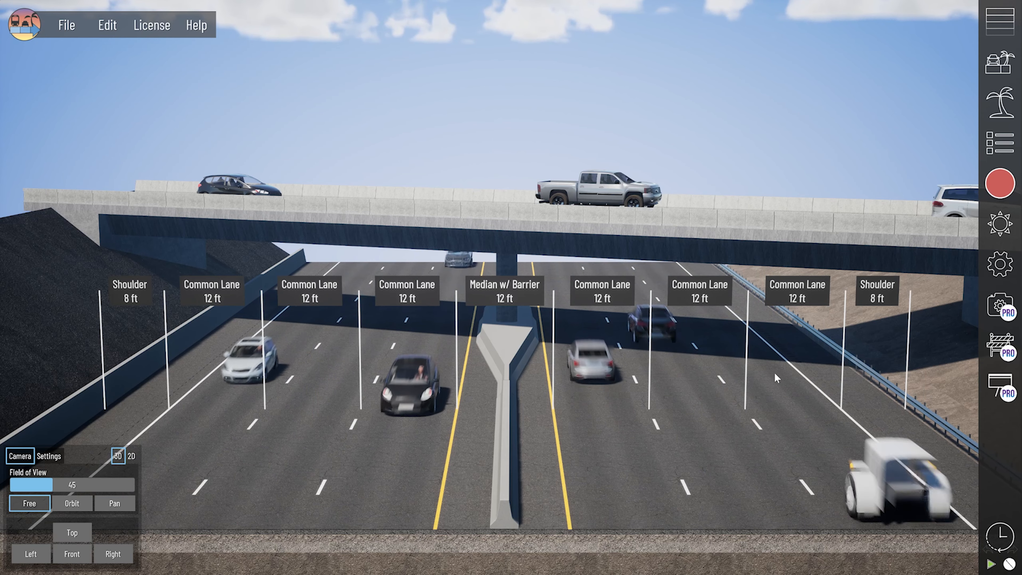
Open the imported assets and inspect the location of the H-936R.FBX bridge placed in the highway's median section.
left_click(991, 109)
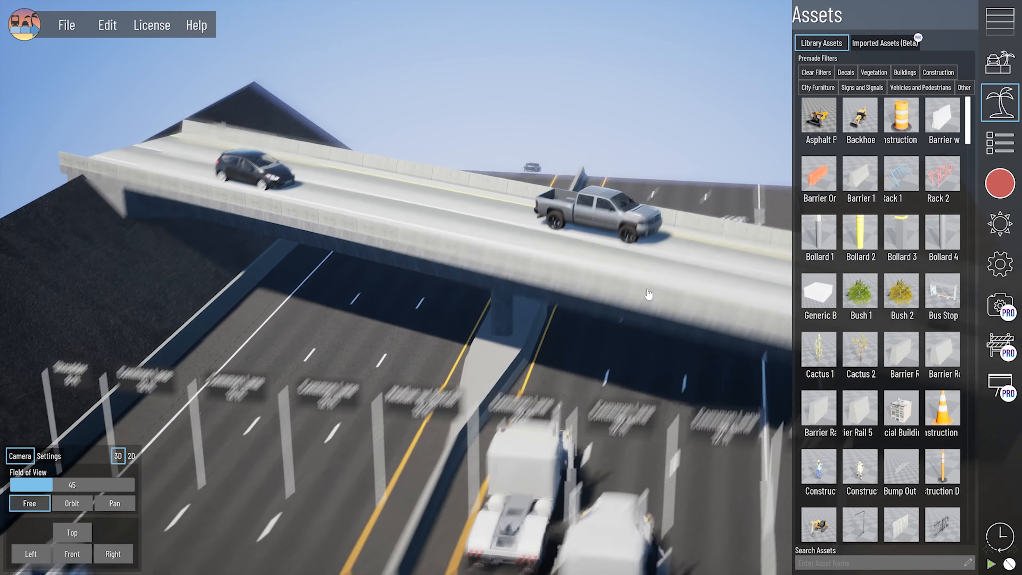
left_click(908, 45)
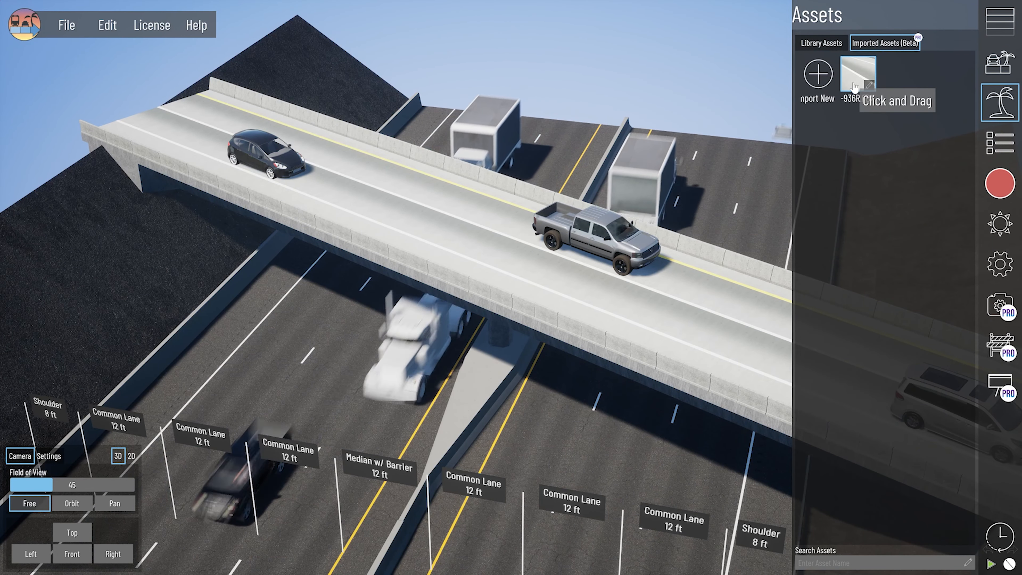
mouse_move(512, 369)
middle_mouse_down()
mouse_move(512, 385)
mouse_move(497, 375)
middle_mouse_up()
left_click(499, 424)
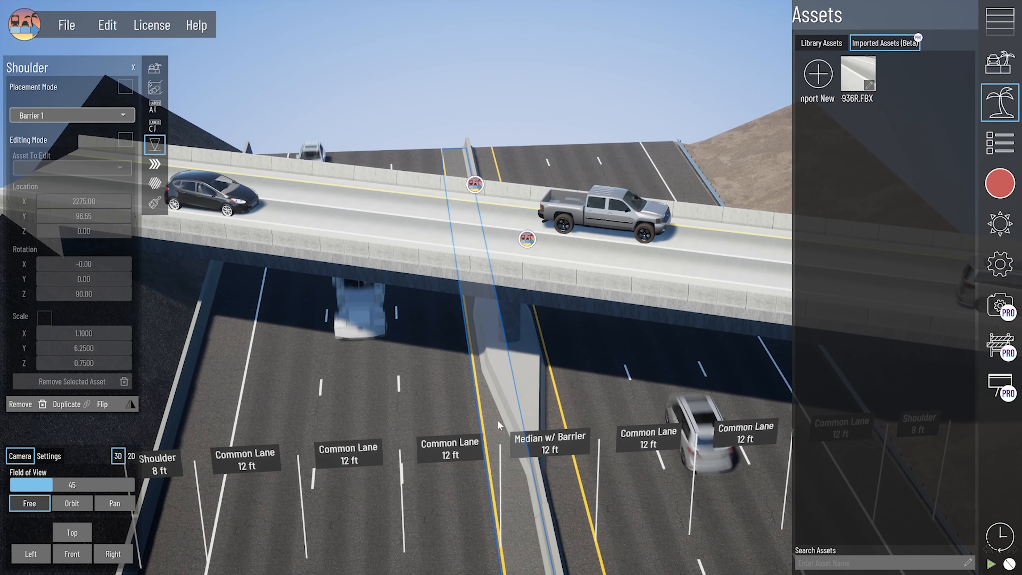
left_click(526, 239)
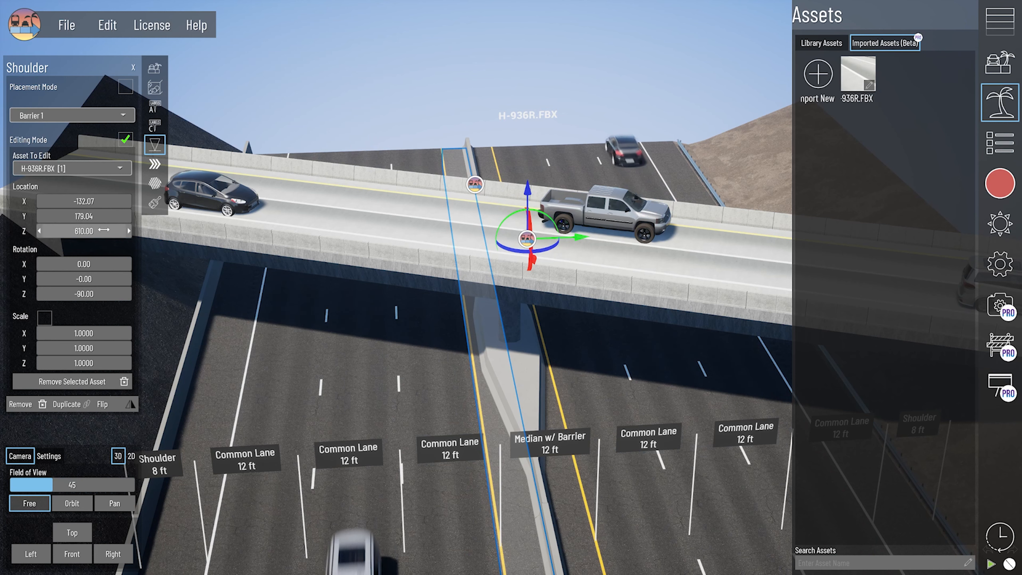
mouse_move(104, 230)
left_mouse_down()
mouse_move(188, 230)
mouse_move(100, 229)
left_mouse_up()
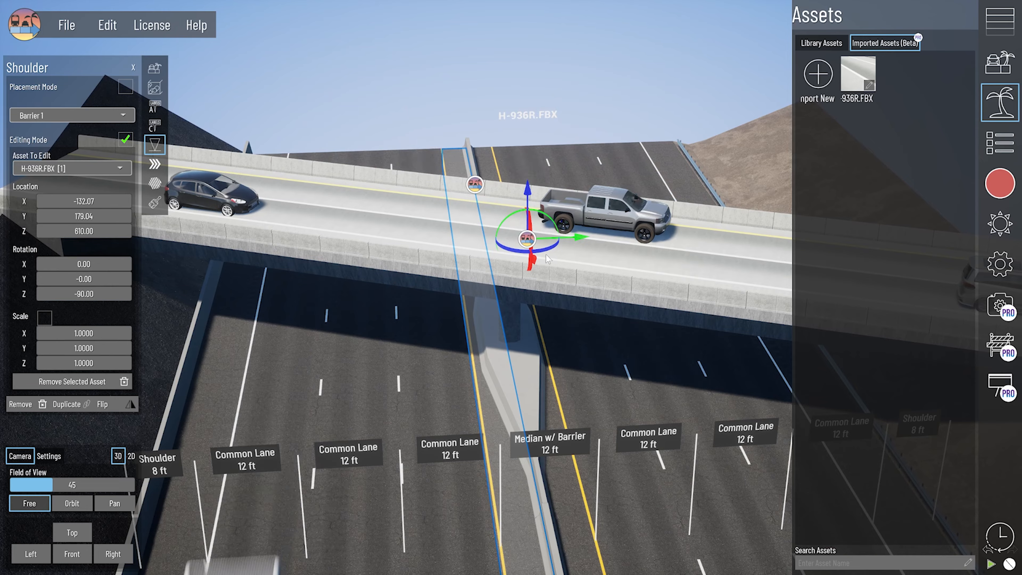
Examine the static vehicle asset on the overpass and look over the bridge, slopes and highway lanes from several sides.
scroll(546, 256, "down", 4)
key("Escape")
left_click(333, 234)
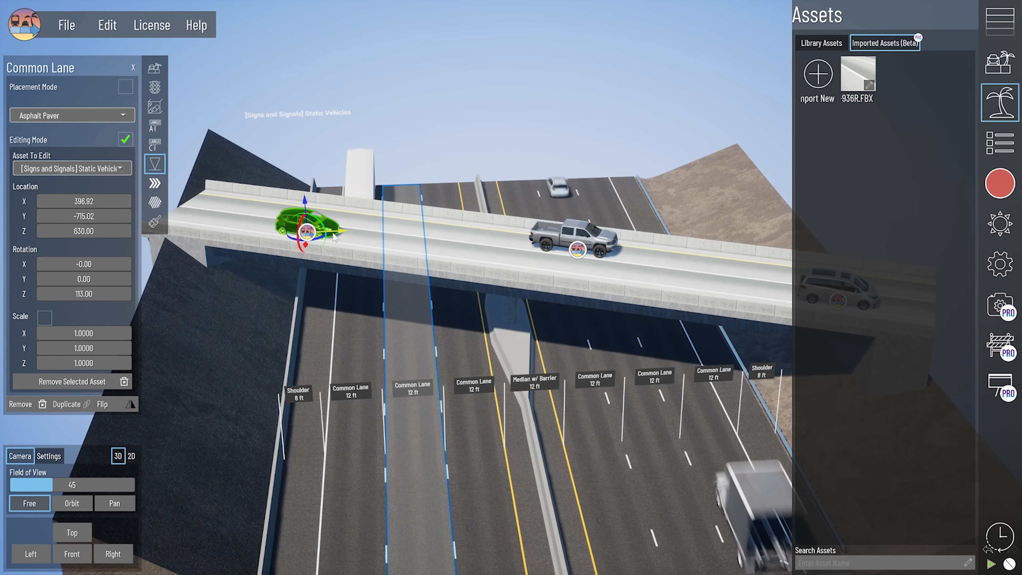
right_click_drag(638, 209, 635, 257)
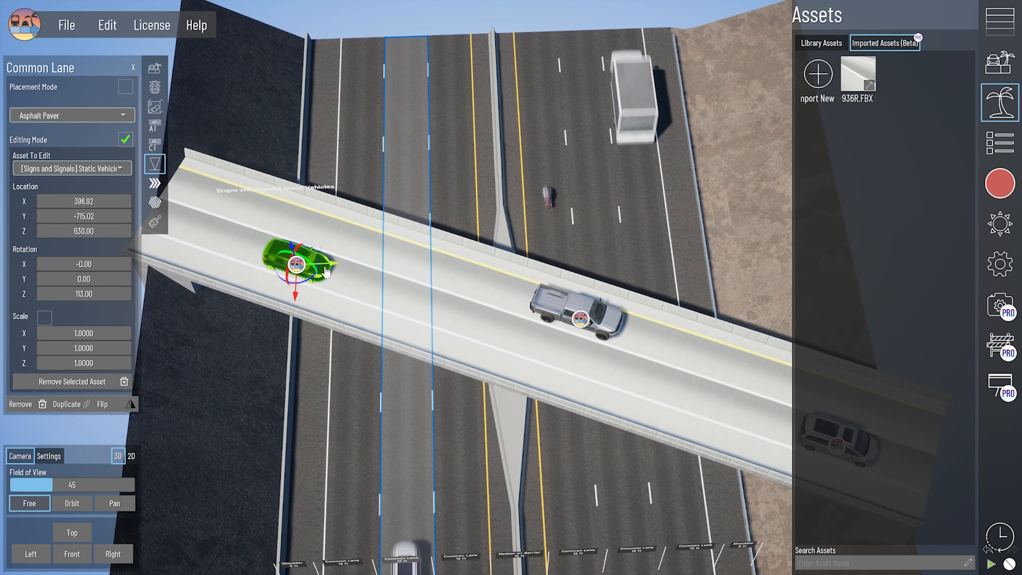
right_click_drag(353, 289, 443, 236)
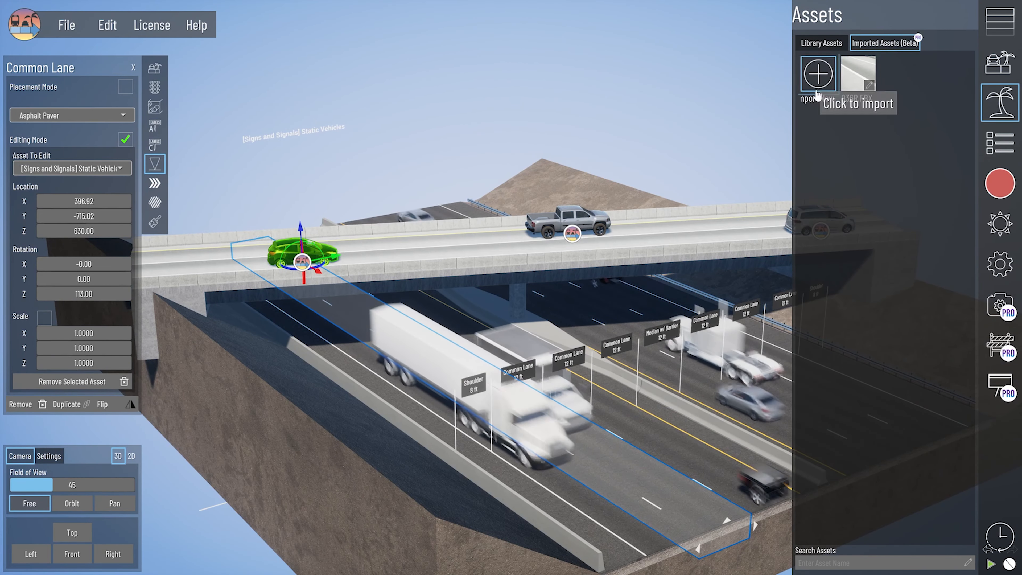
right_click_drag(639, 389, 604, 367)
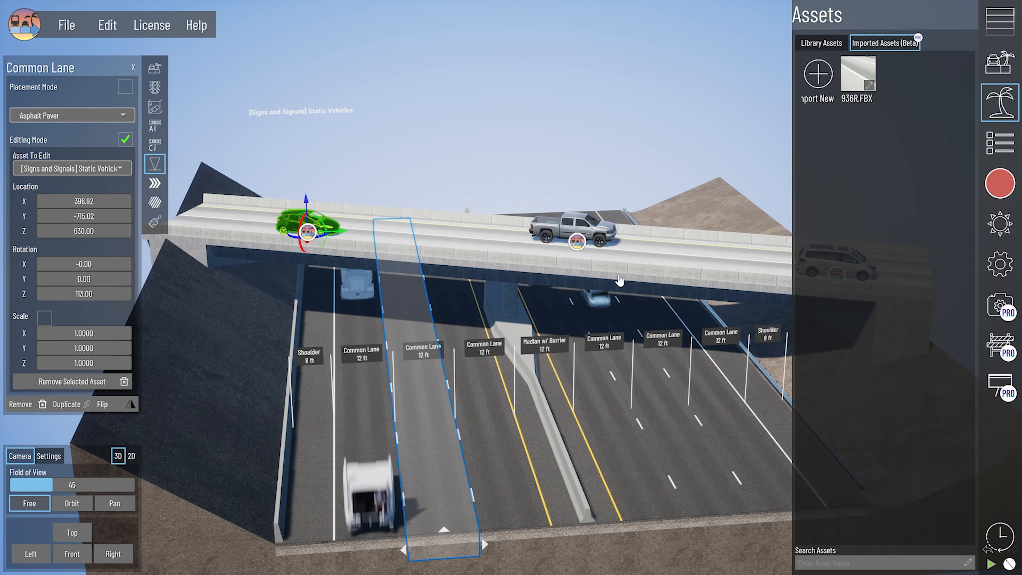
key("d")
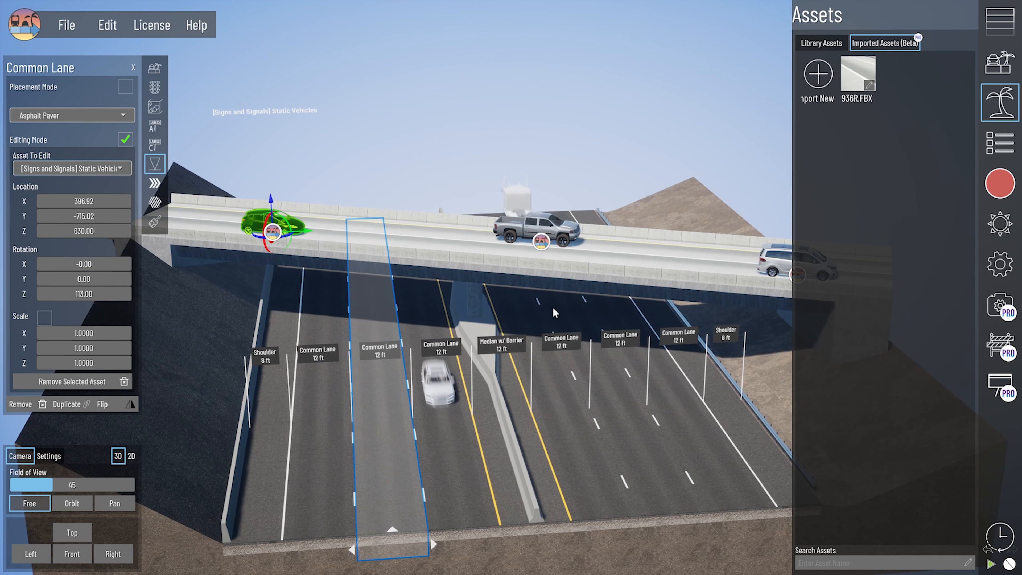
key("d")
middle_click_drag(562, 286, 416, 264)
scroll(416, 264, "down", 4)
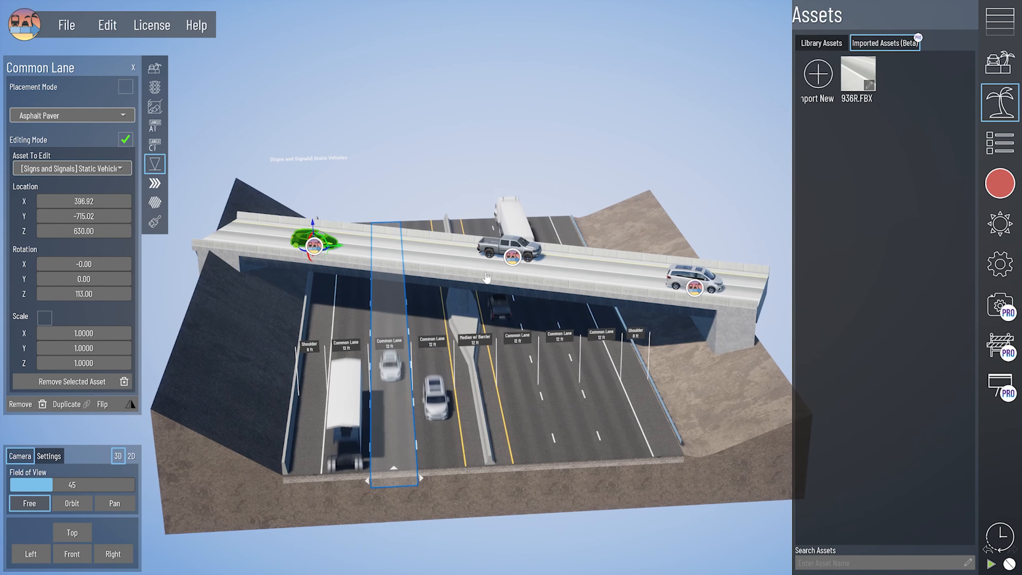
middle_click_drag(464, 385, 418, 280)
scroll(429, 301, "up", 2)
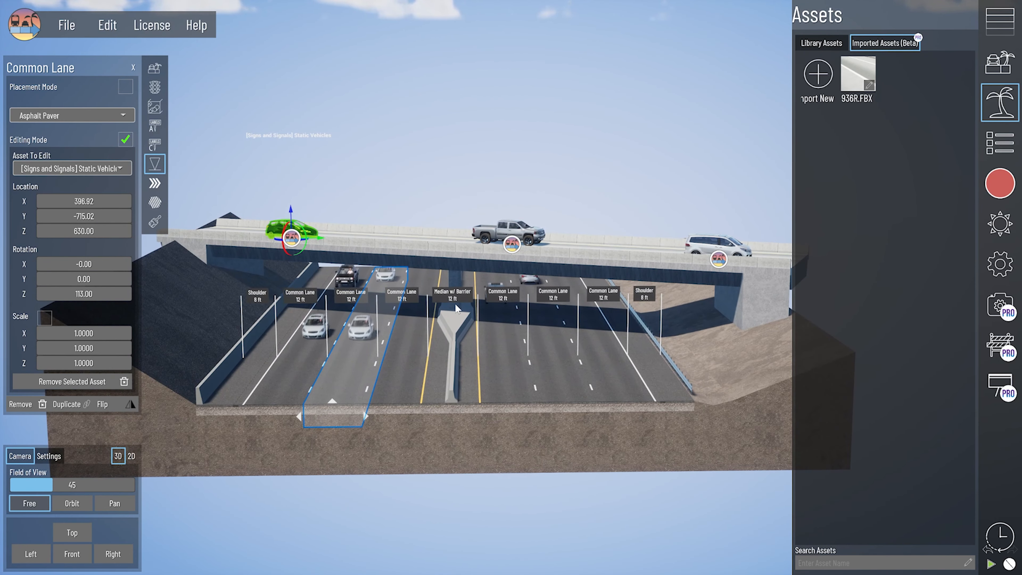
Inspect the median section's placed Barrier 1 and DEA Median Jersey assets beneath the overpass.
left_click(456, 290)
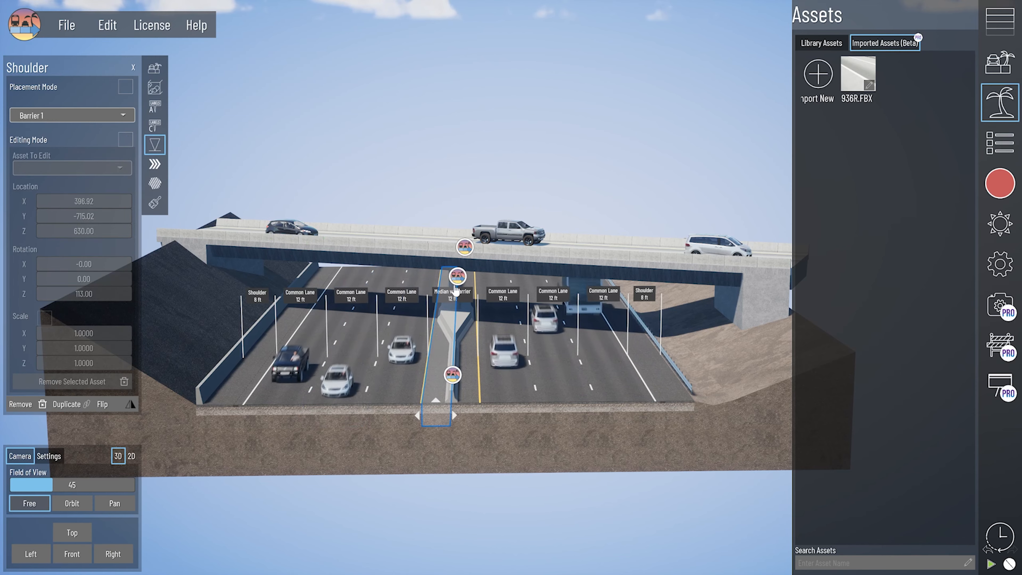
middle_click_drag(435, 305, 472, 311)
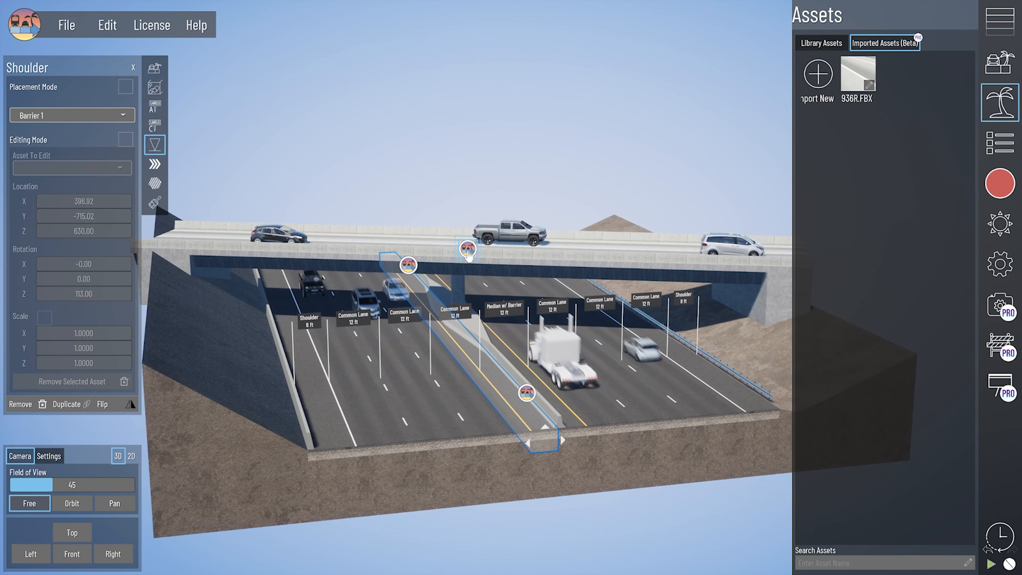
left_click(527, 396)
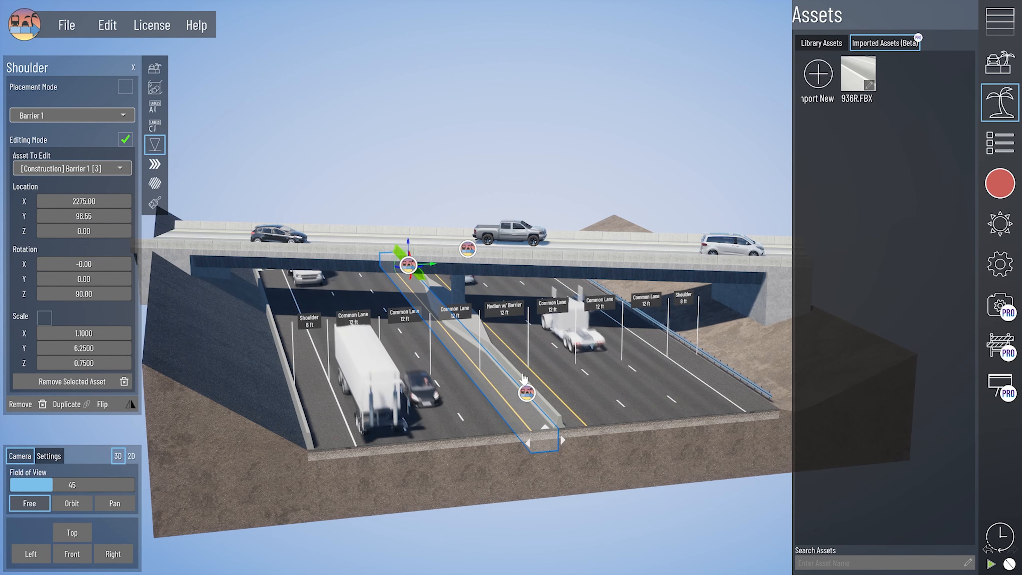
middle_click_drag(524, 378, 462, 325)
left_click(461, 429)
left_click(446, 319)
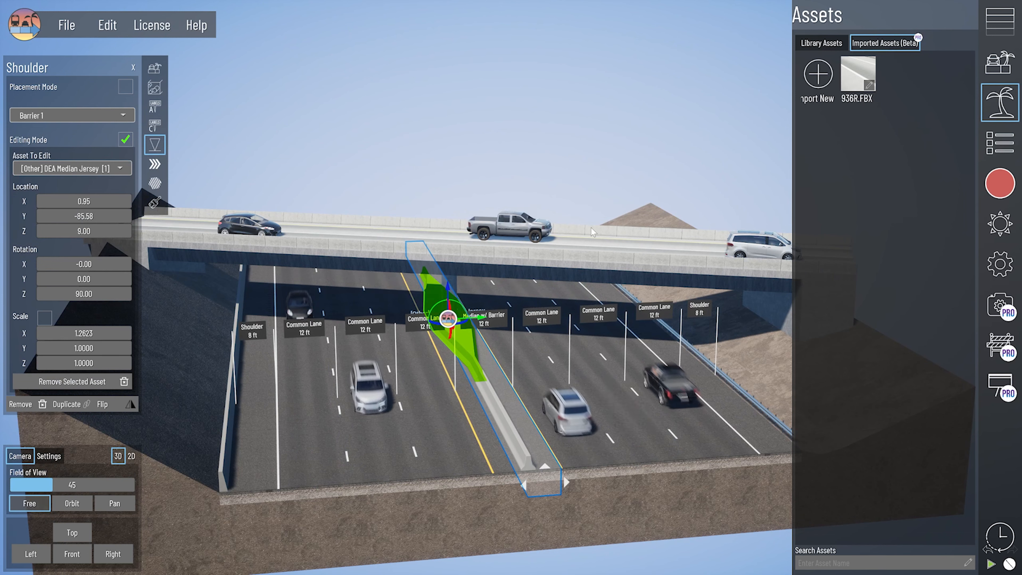
Search the library assets for "dea" and preview the first DEA Median asset over the lanes beside the highway median.
left_click(831, 43)
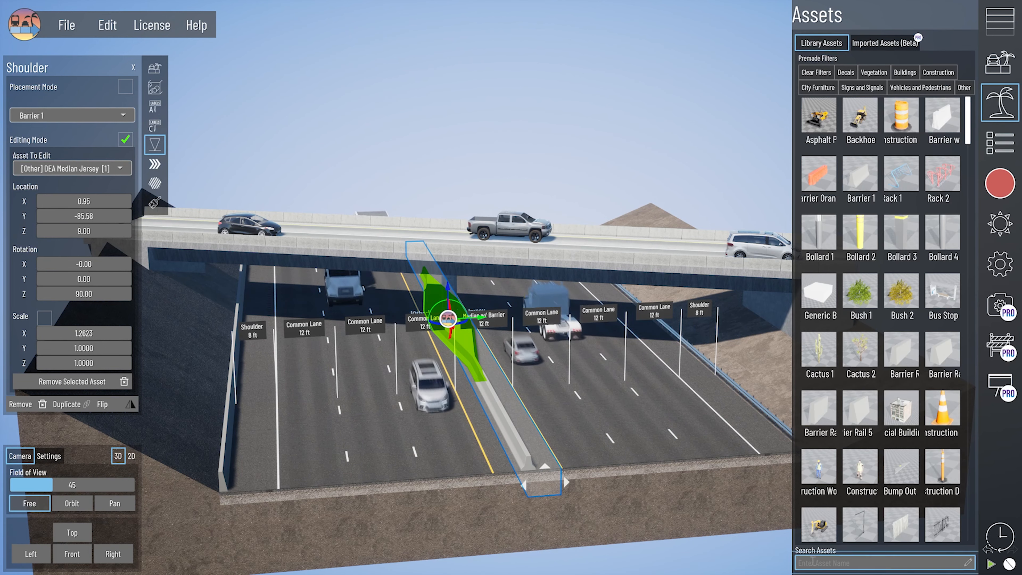
type("dea")
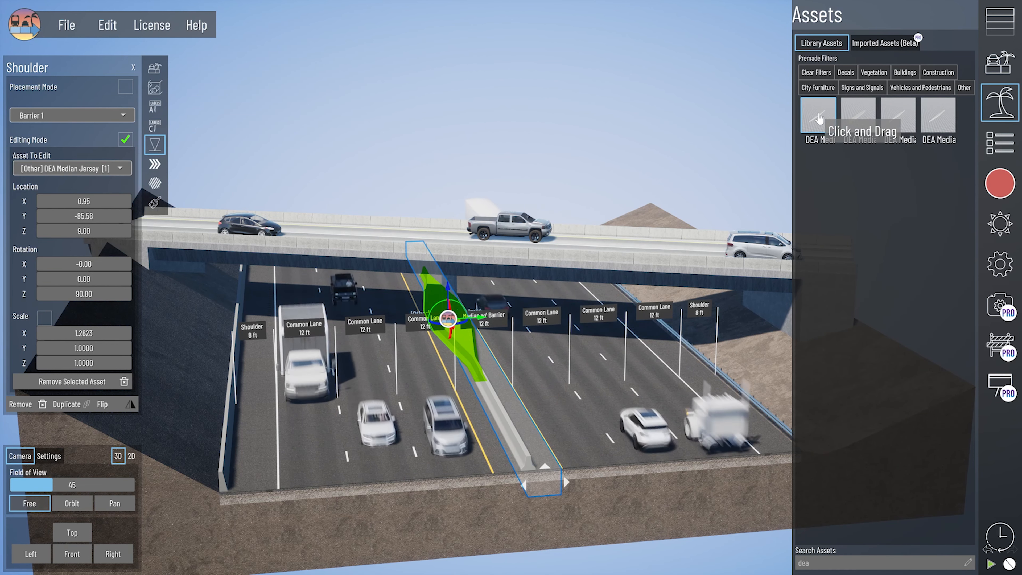
left_click_drag(826, 128, 798, 155)
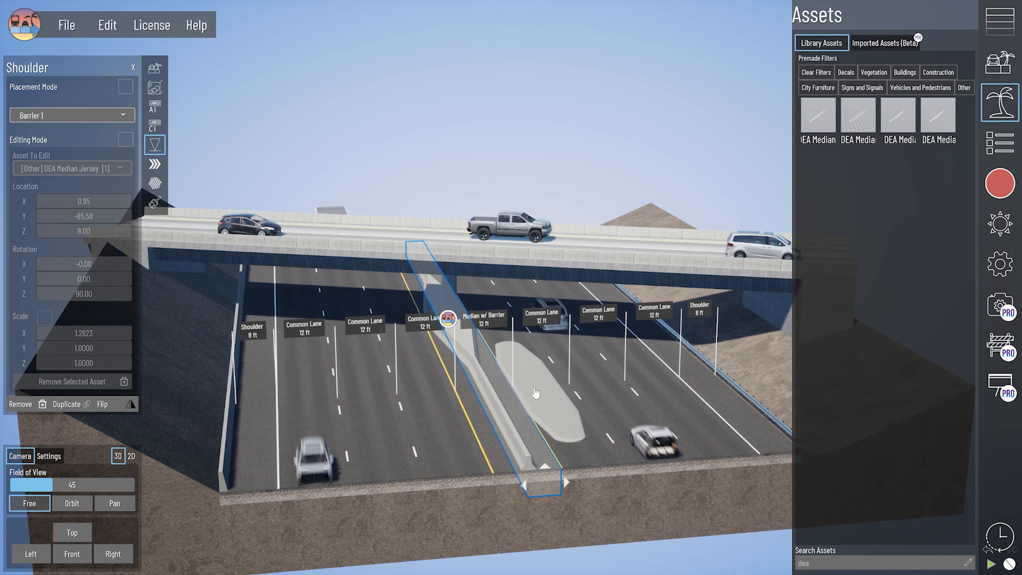
left_click_drag(535, 392, 538, 369)
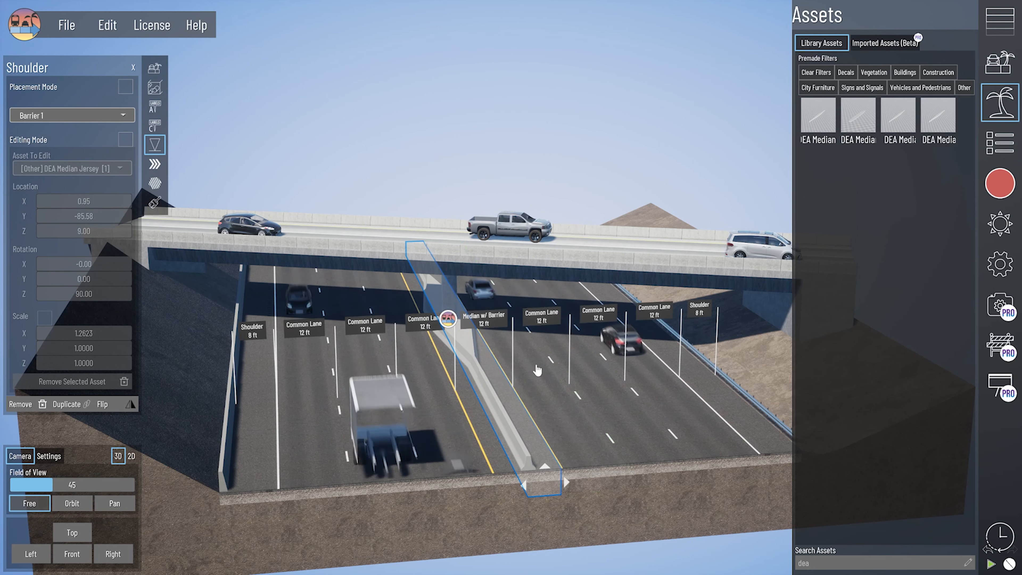
scroll(449, 319, "up", 3)
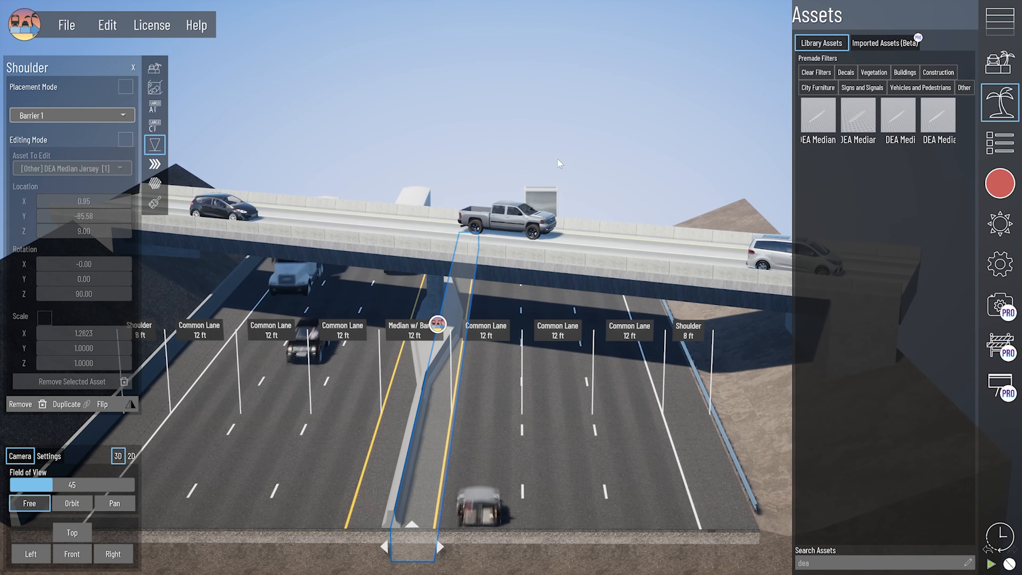
left_click(576, 486)
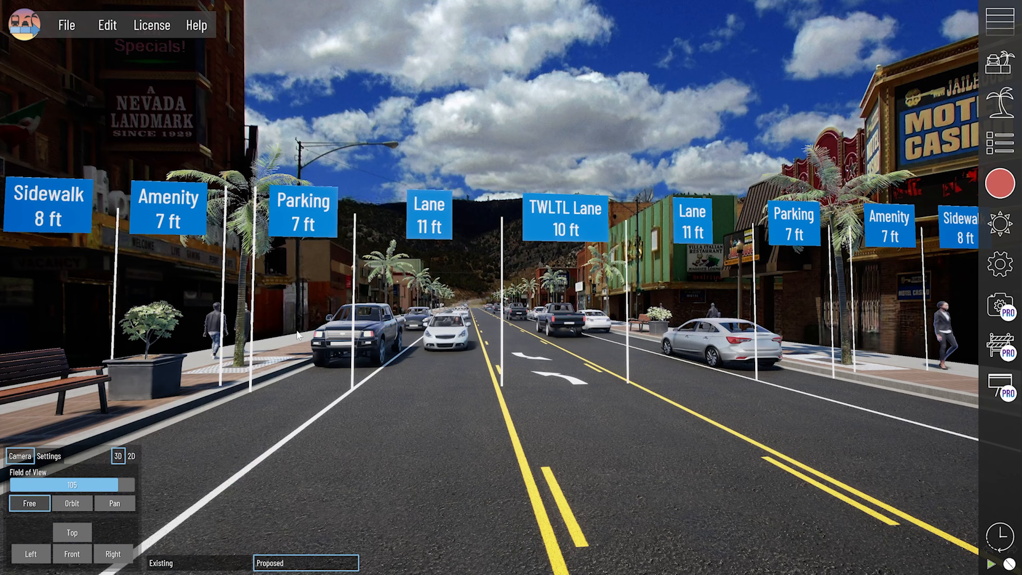
Compare the downtown street's Existing and Proposed alternatives and recall the saved Composite Camera.
left_click(224, 562)
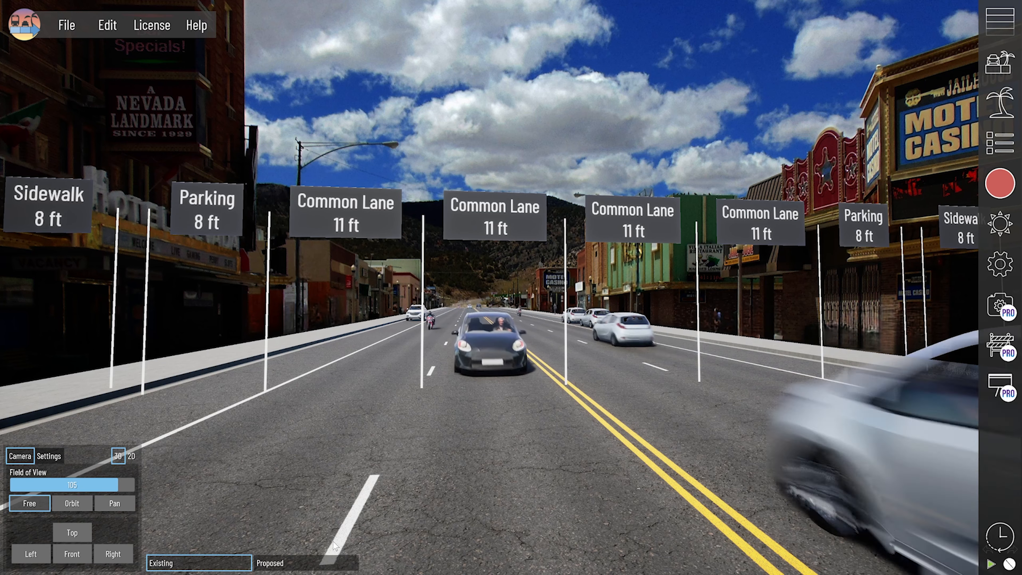
left_click(323, 563)
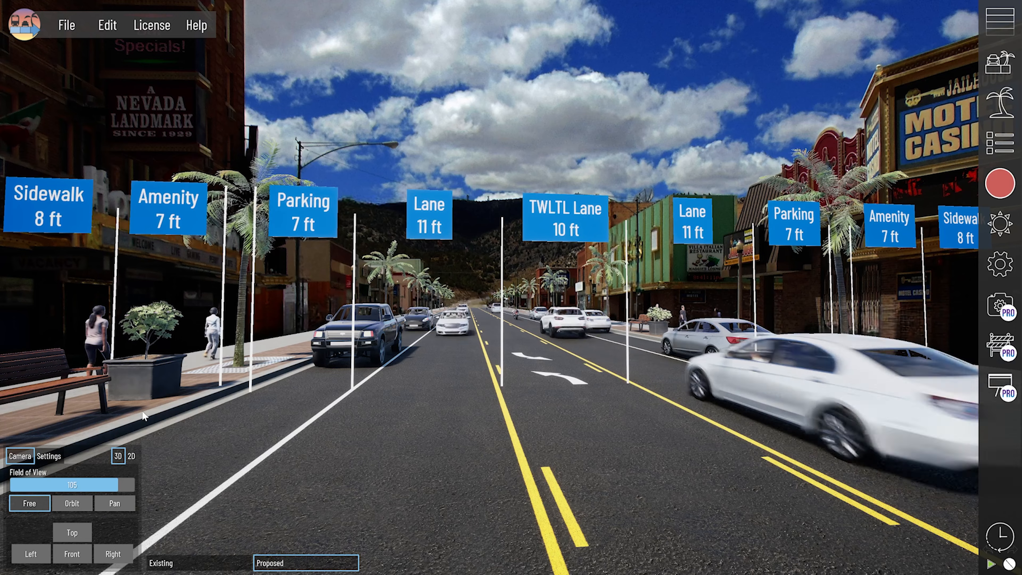
left_click(999, 184)
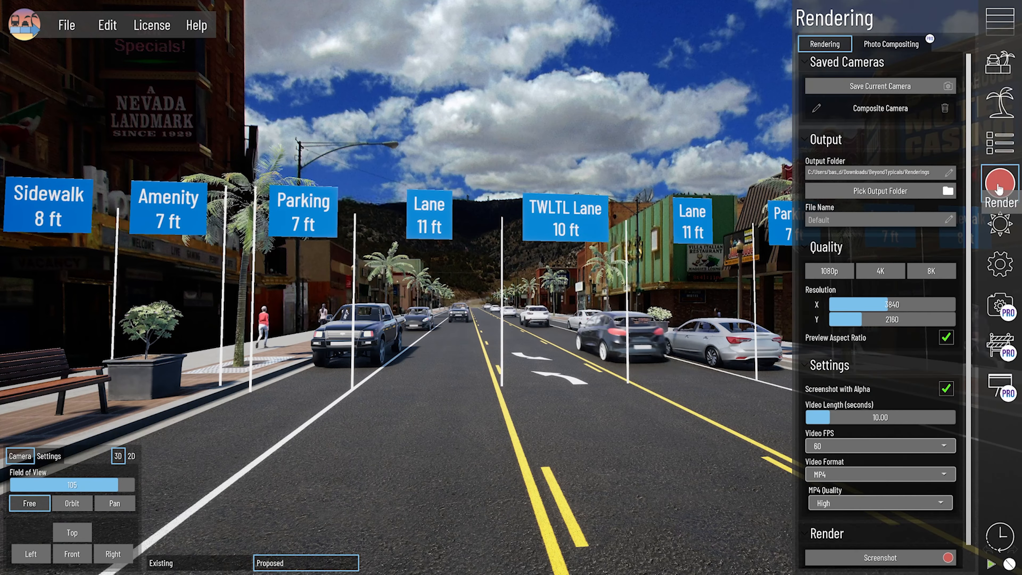
left_click(876, 113)
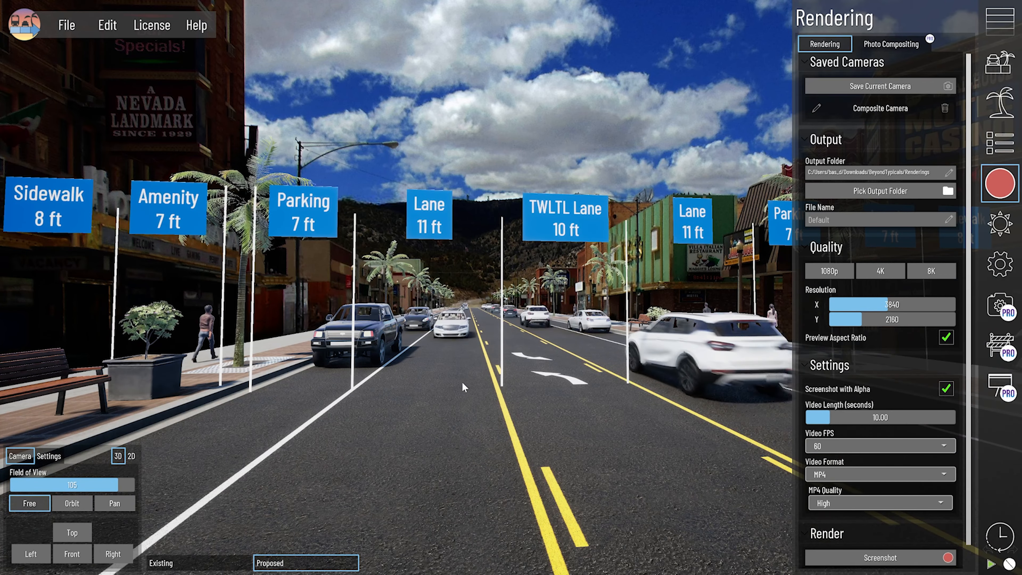
Toggle the Ground Level Photo.JPG compositing layer off and on, and use its layer settings to bring it to the front.
left_click(866, 45)
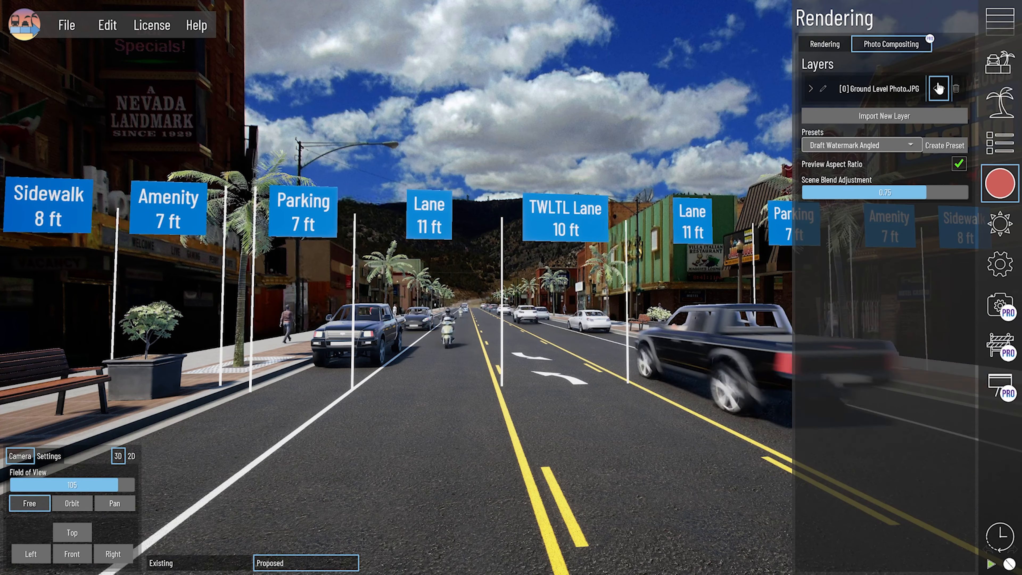
left_click(938, 88)
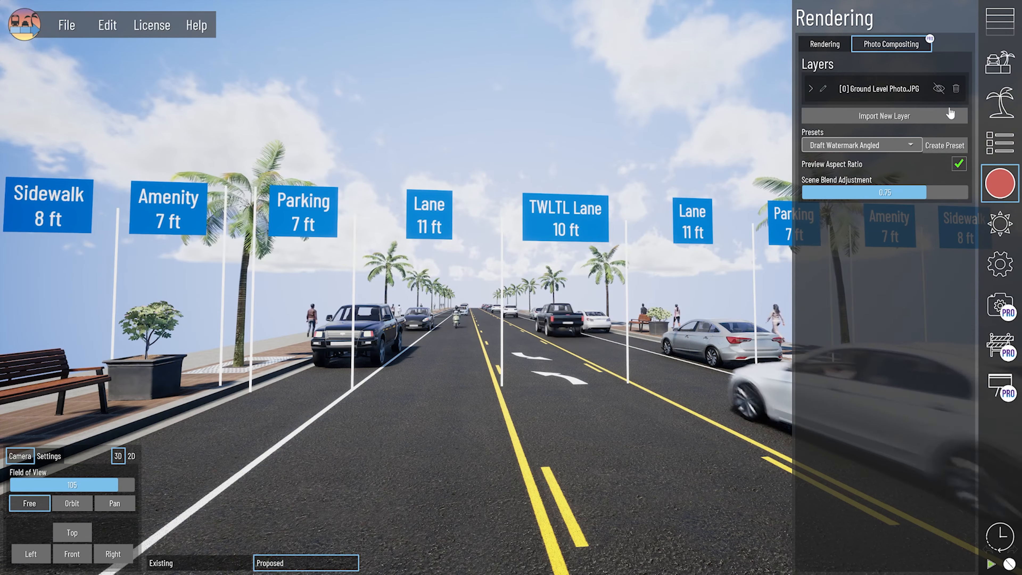
left_click(938, 89)
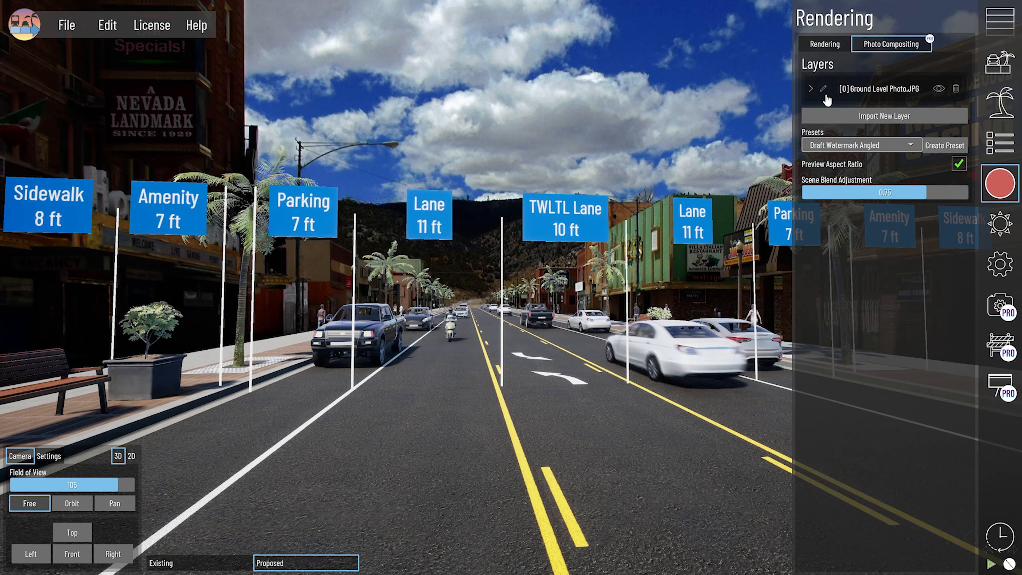
left_click(809, 89)
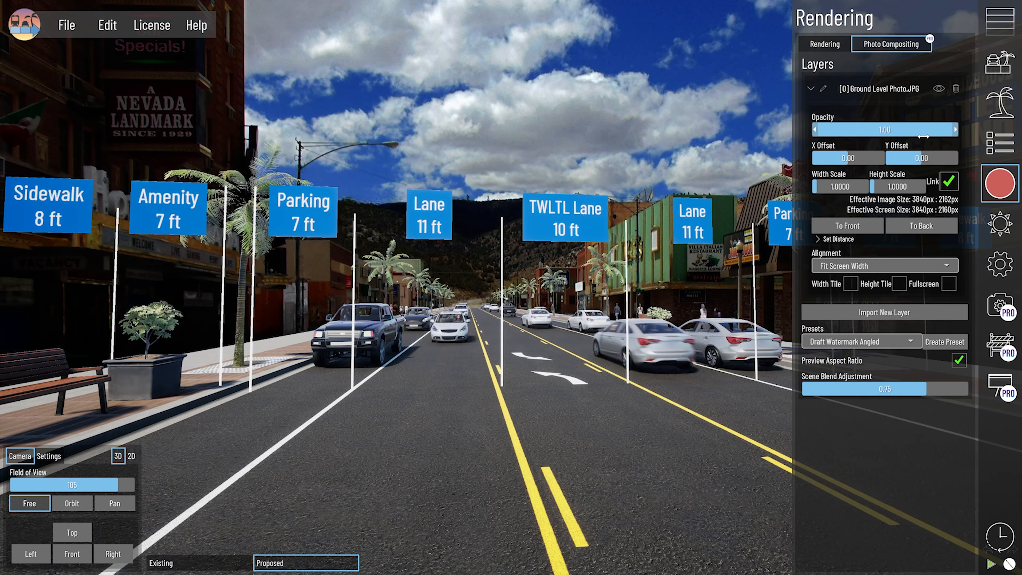
left_click(873, 228)
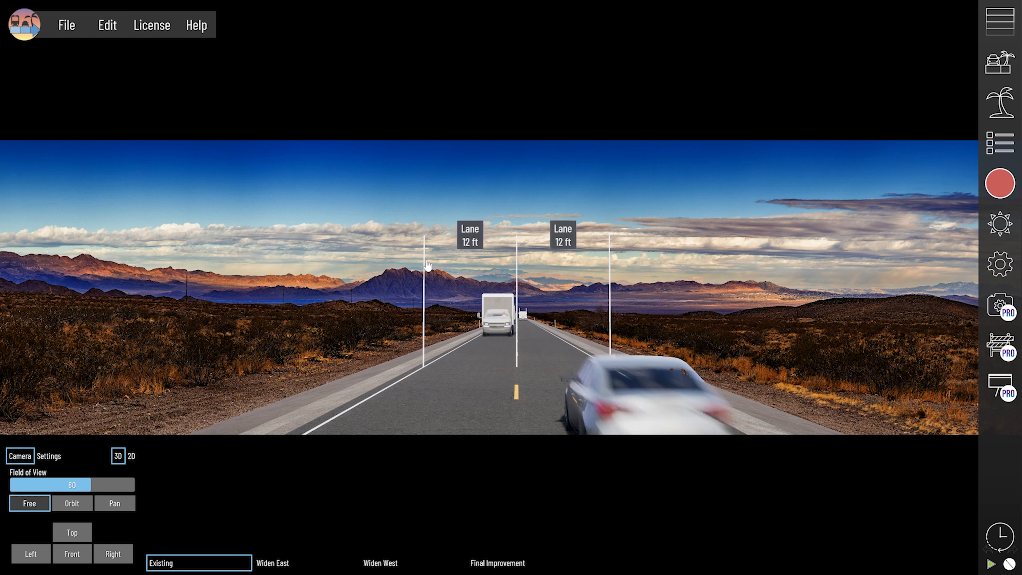
Compare the desert highway's Existing, Widen East, Widen West and Final Improvement stages.
left_click(325, 570)
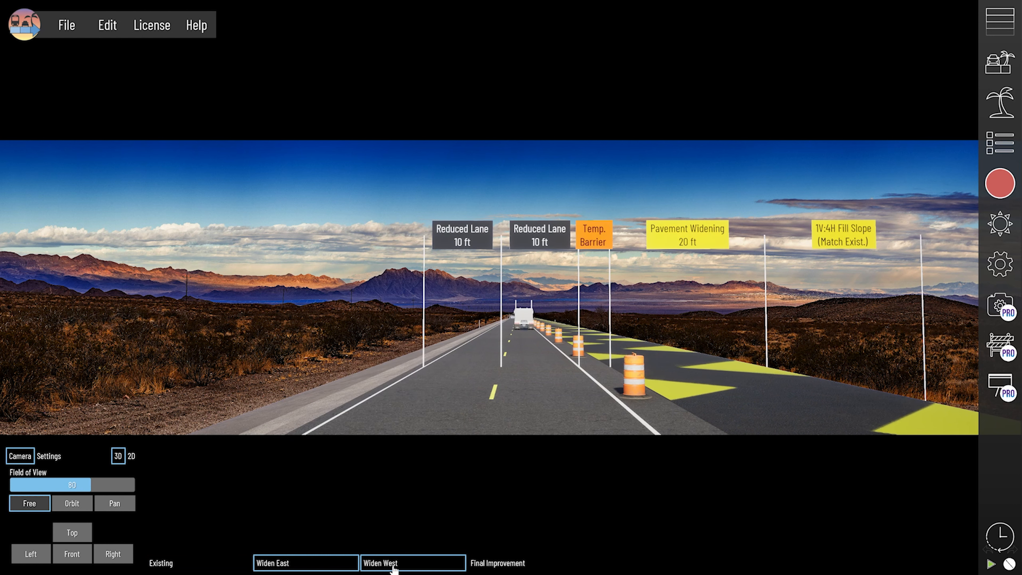
left_click(227, 568)
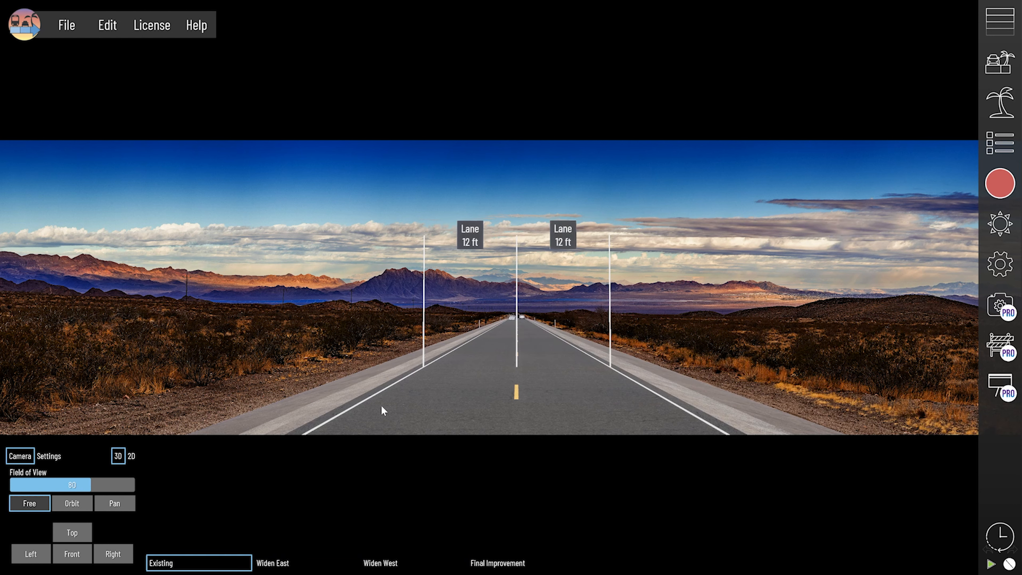
left_click(290, 563)
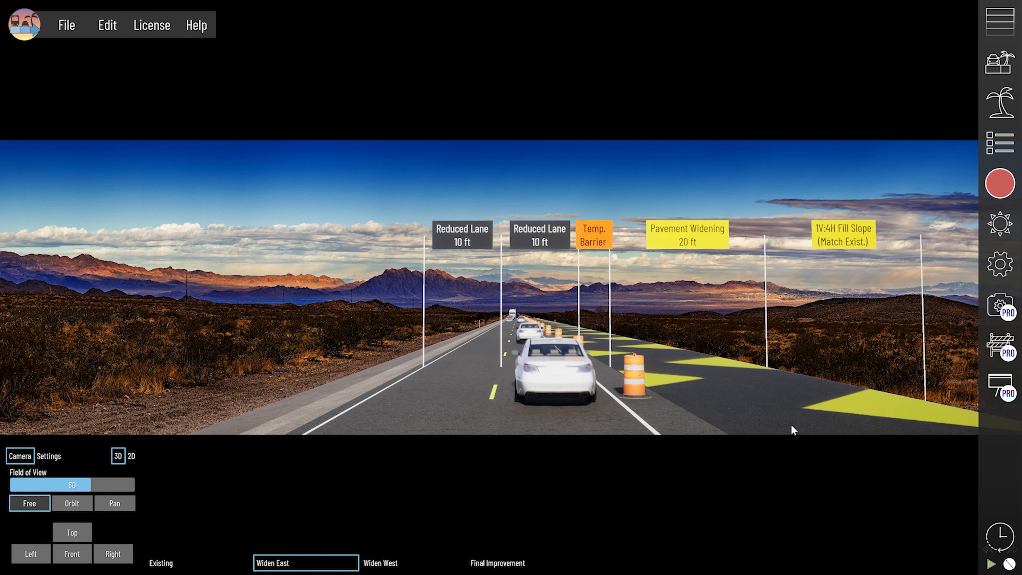
left_click(394, 562)
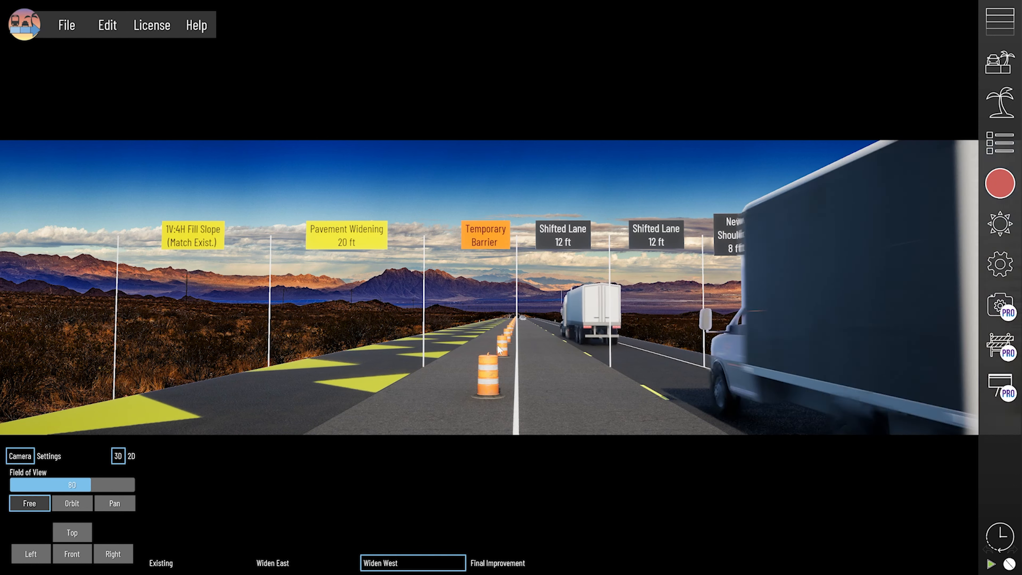
left_click(532, 565)
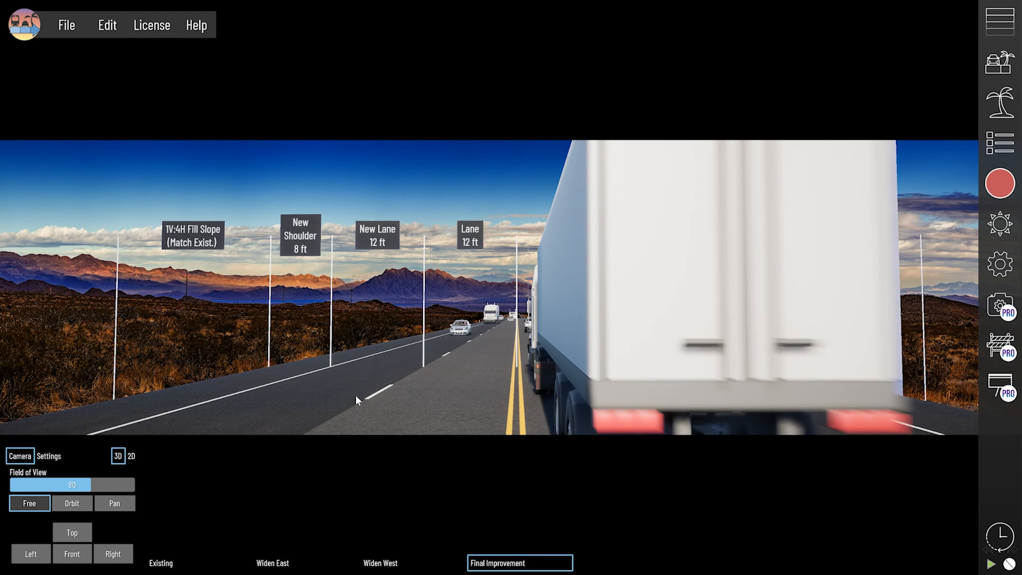
Inspect the Final Improvement road model from a shifted viewpoint and restore the saved Composite Camera.
middle_click_drag(356, 396, 370, 396)
scroll(476, 379, "down", 3)
middle_click_drag(475, 379, 470, 336)
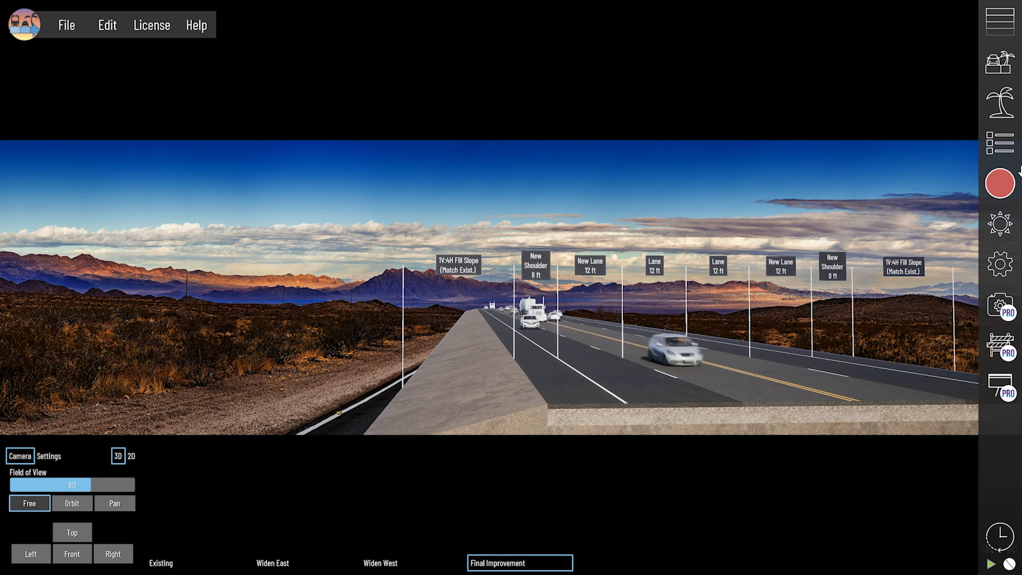
left_click(1007, 183)
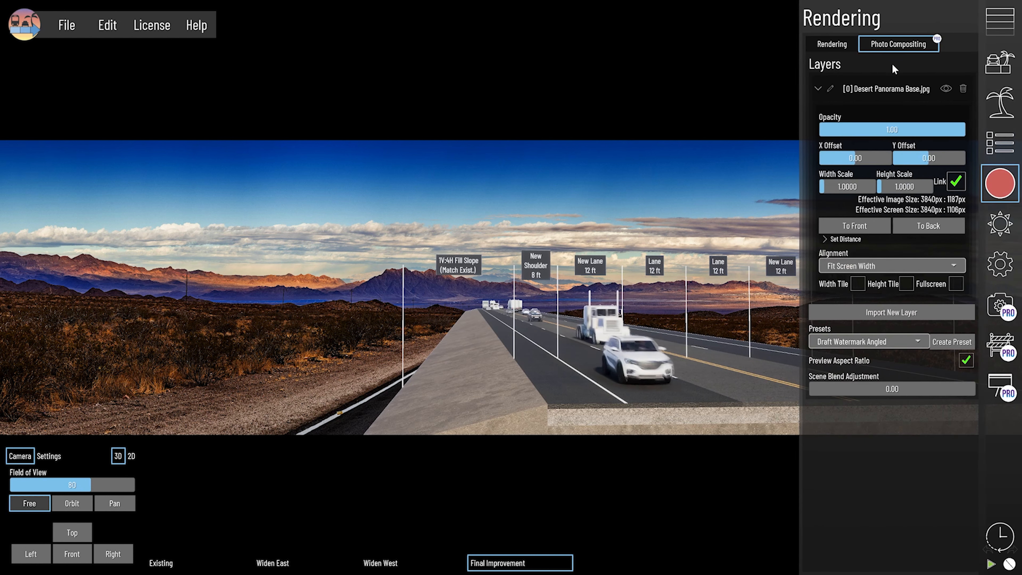
left_click(824, 43)
left_click(862, 109)
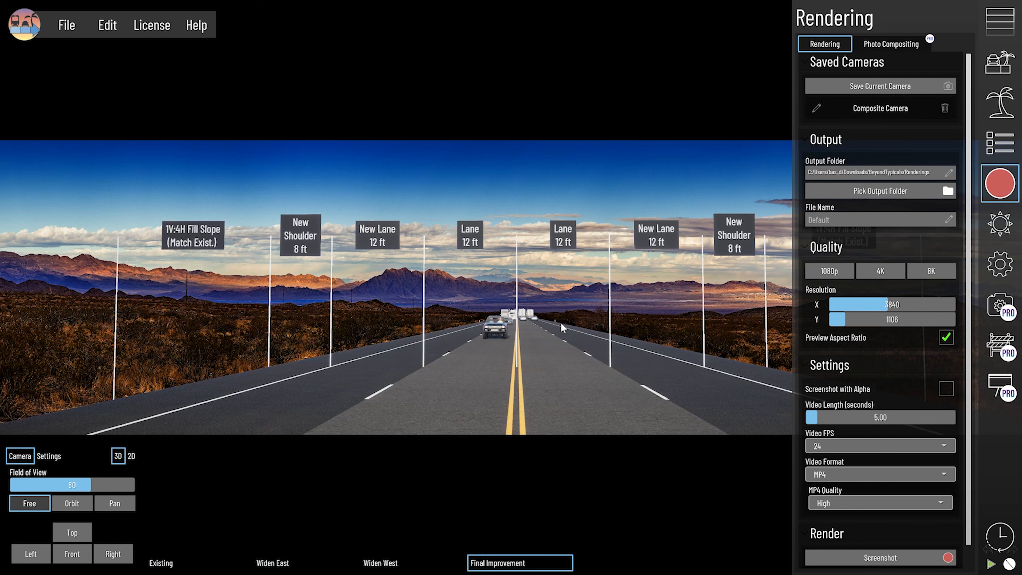
left_click(1009, 209)
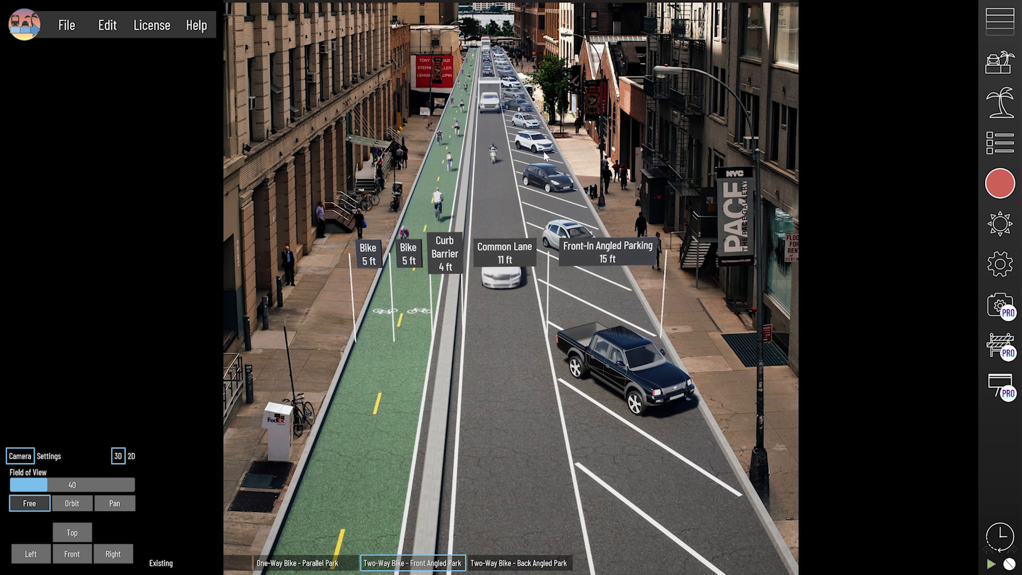
View the urban street's One-Way Bike - Parallel Park alternative and return to its Existing layout.
left_click(305, 564)
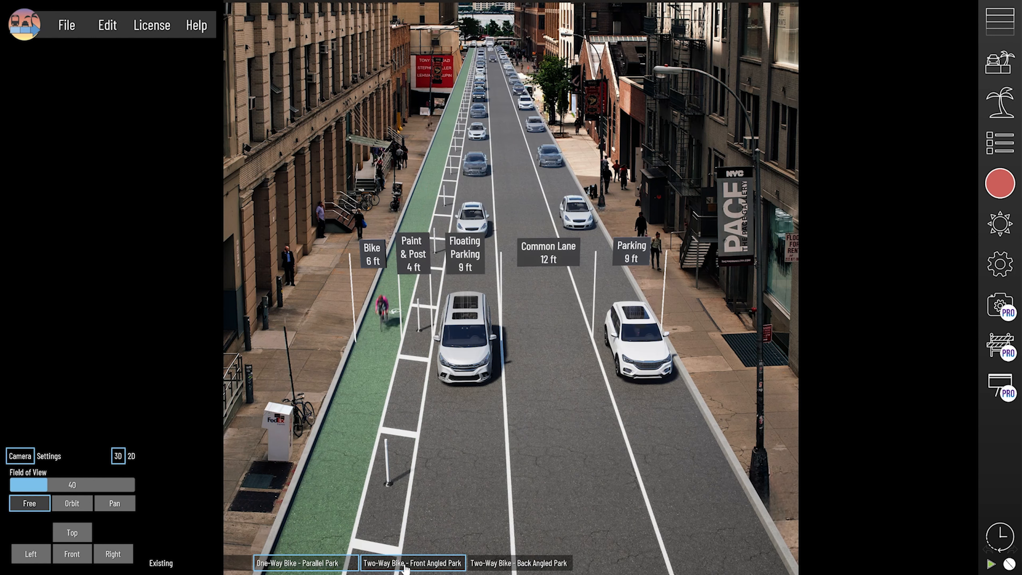
left_click(217, 564)
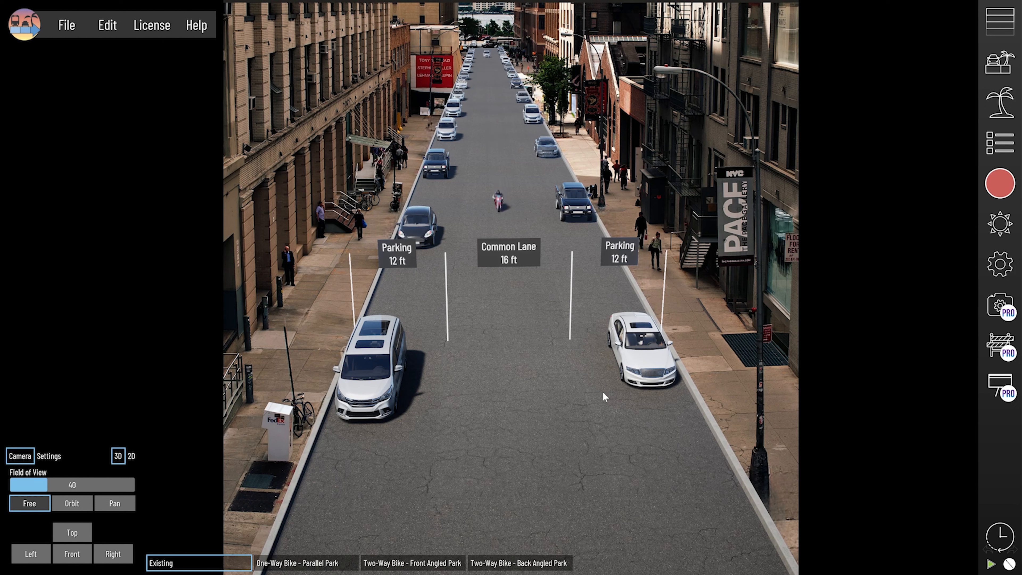
Expand the Urban Street Base - edited.jpg photo compositing layer and bring it to the front of the scene.
left_click(992, 179)
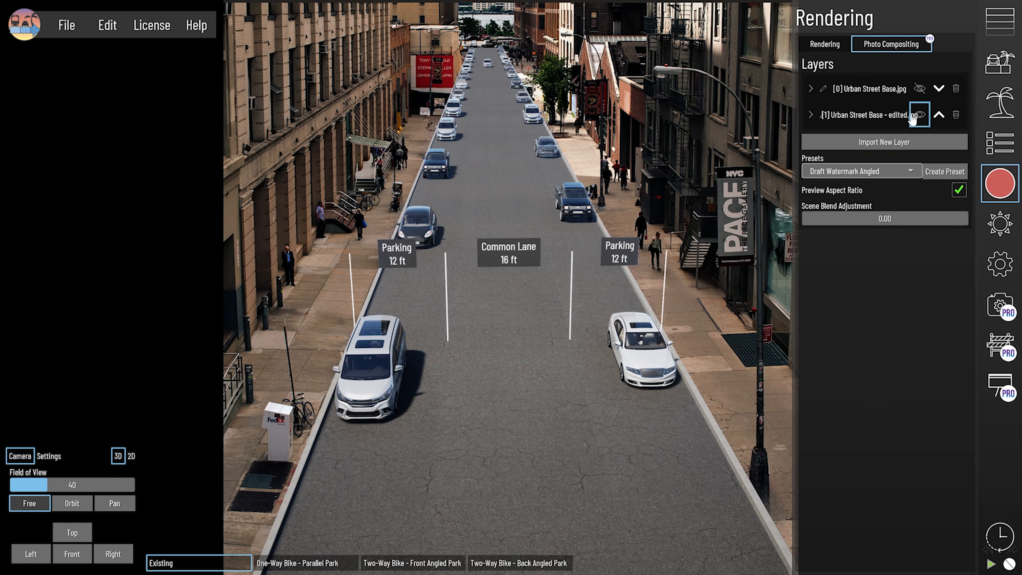
left_click(881, 121)
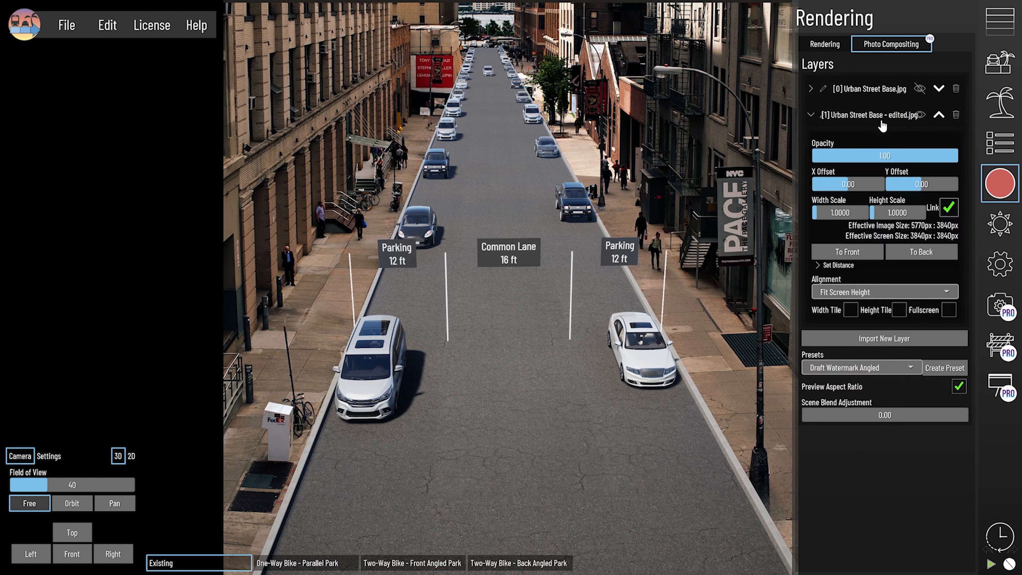
left_click(851, 253)
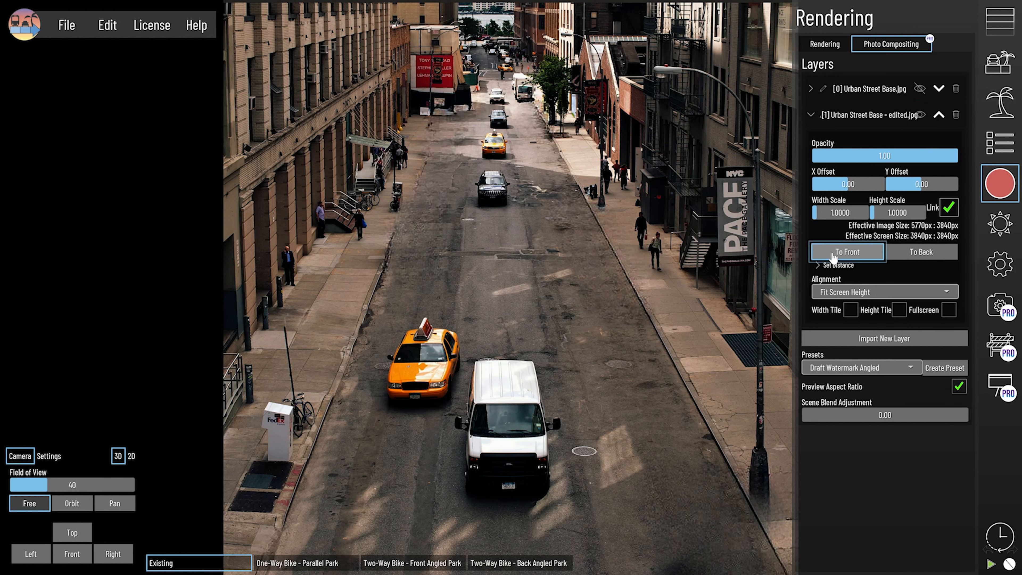